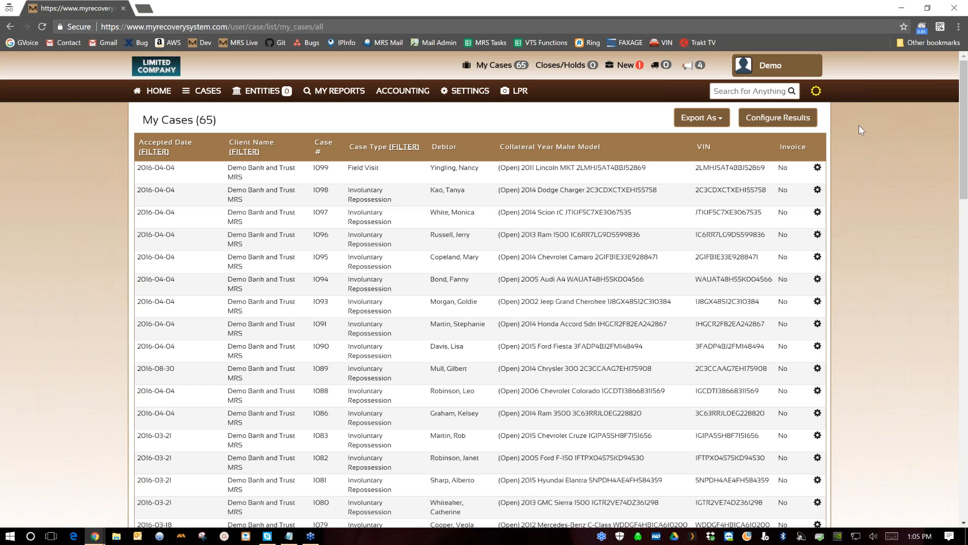
Open the MRS Support page and display its list of training videos
left_click(779, 71)
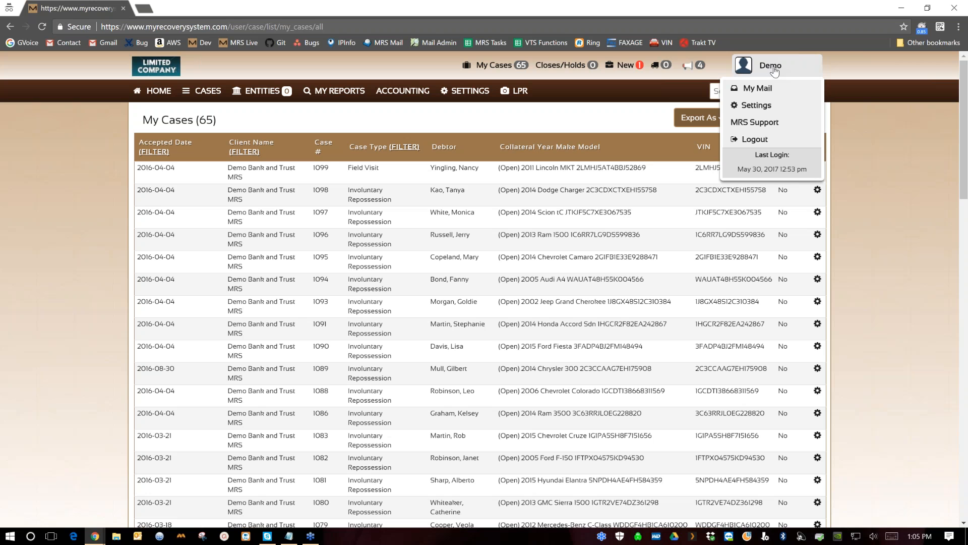
left_click(743, 125)
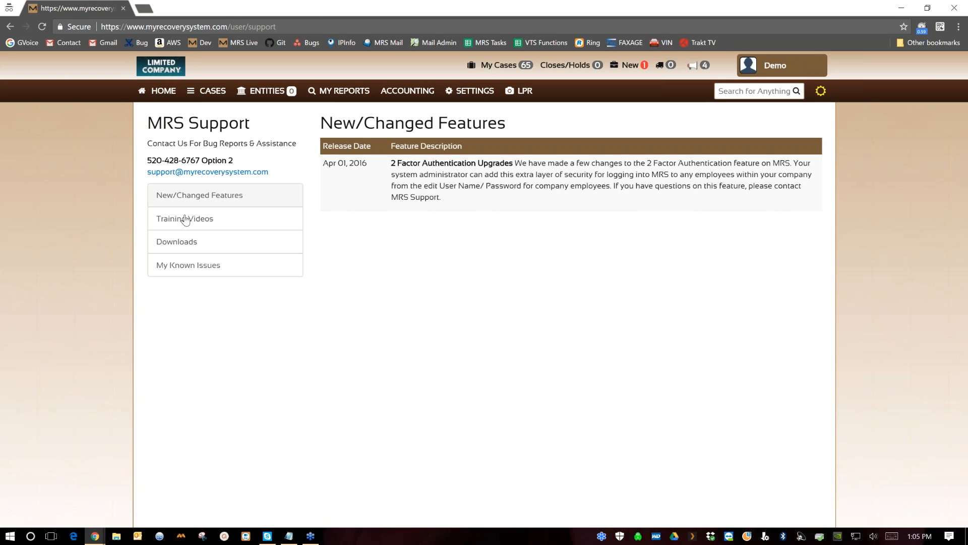
left_click(185, 218)
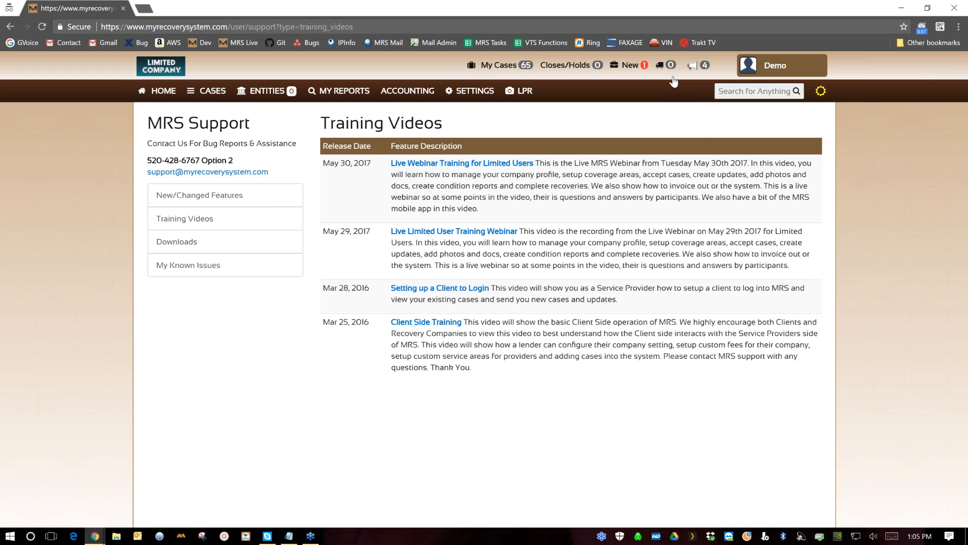
Display the My Cases list, followed by the list of all open cases
left_click(500, 65)
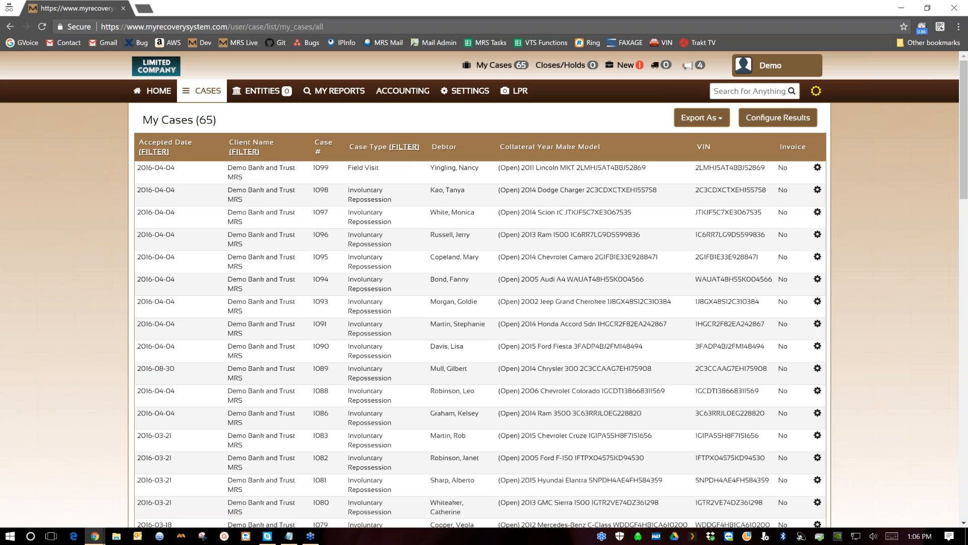
left_click(207, 95)
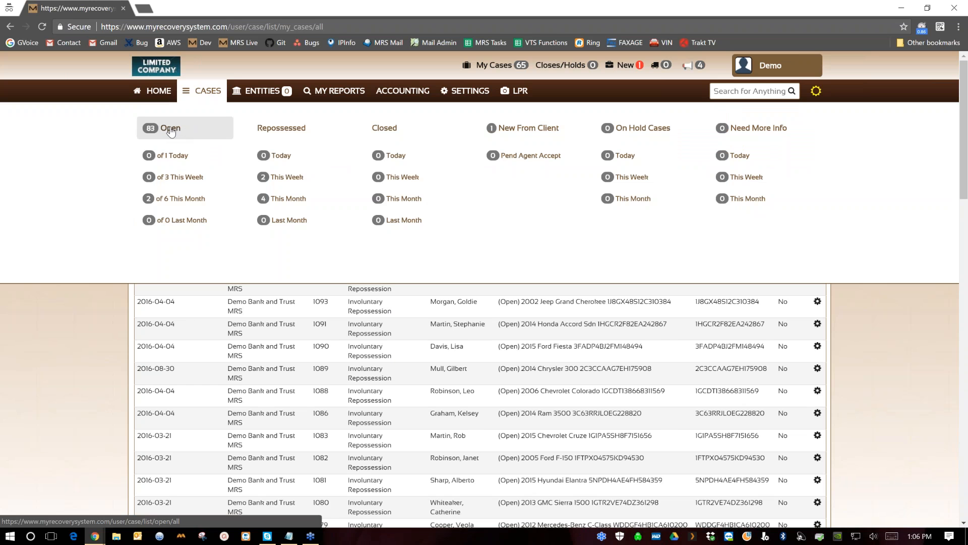
left_click(170, 130)
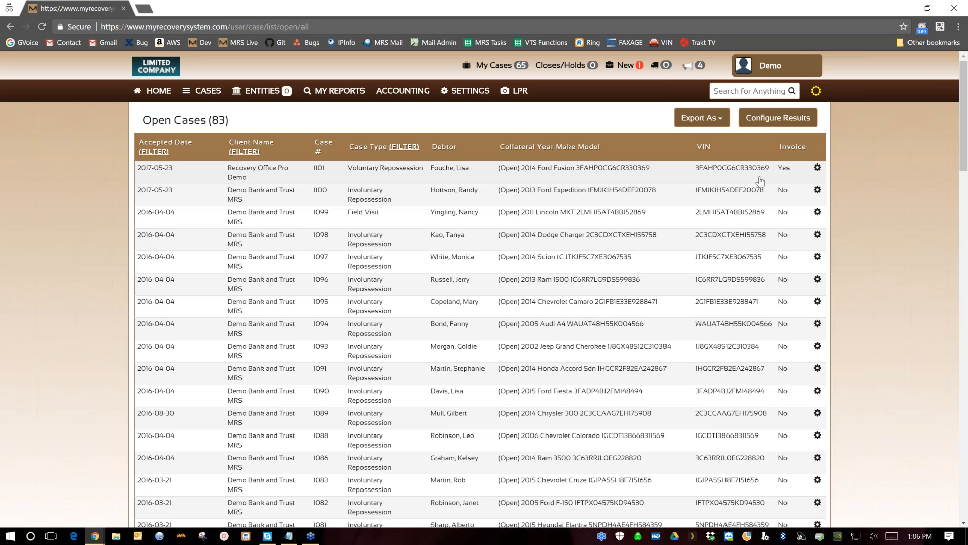
Add the Account Number field after Client Name in the open cases list's displayed data fields, saving and reloading the results
left_click(768, 121)
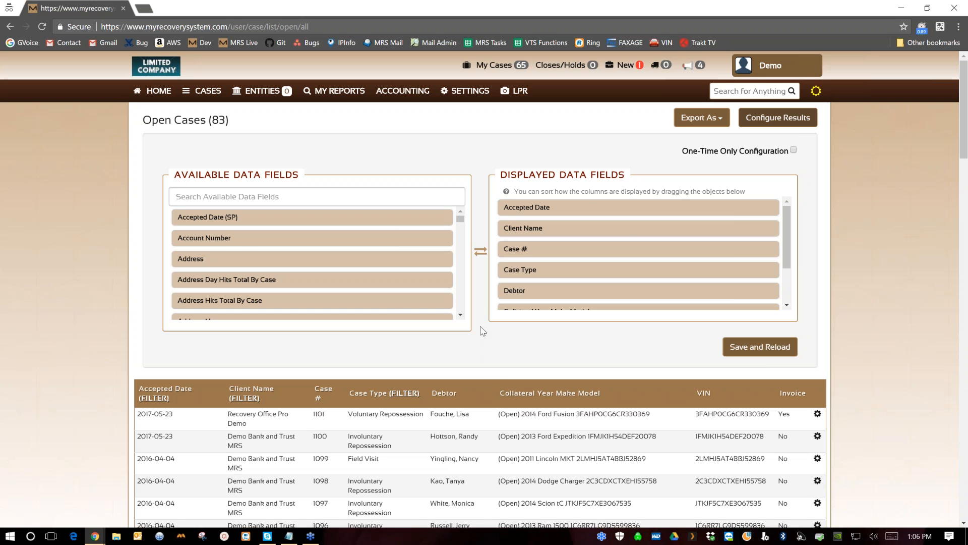
left_click_drag(237, 239, 549, 248)
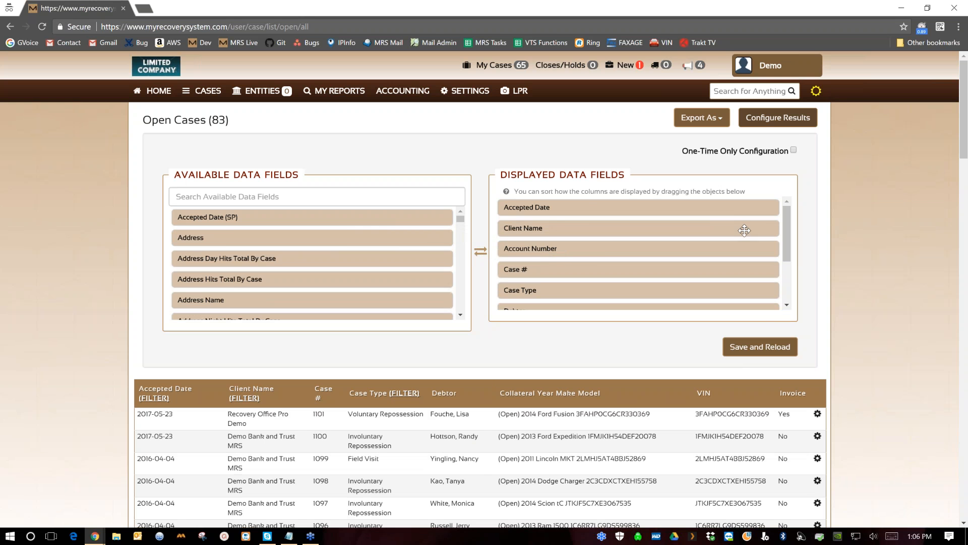
left_click_drag(787, 228, 789, 275)
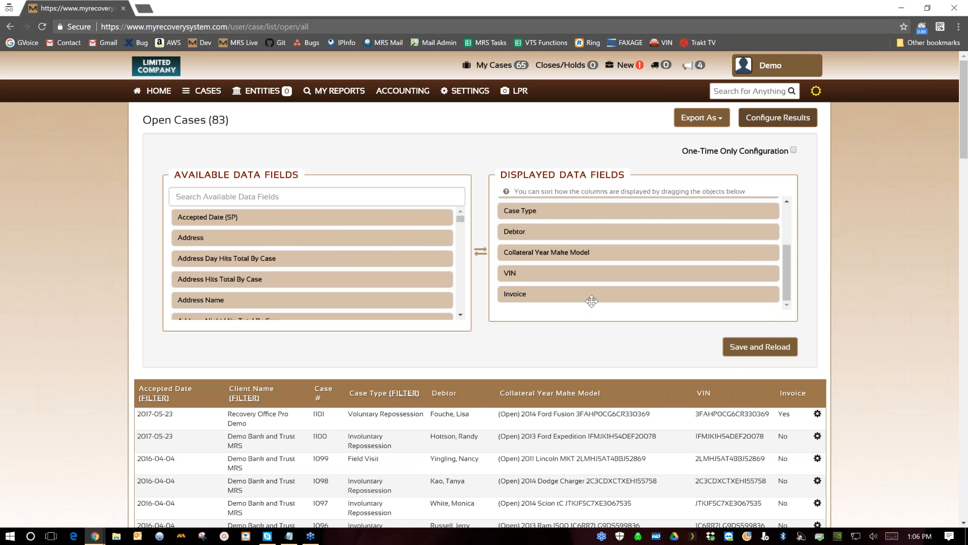
mouse_move(583, 296)
left_mouse_down()
mouse_move(587, 277)
mouse_move(585, 298)
left_mouse_up()
left_click(746, 347)
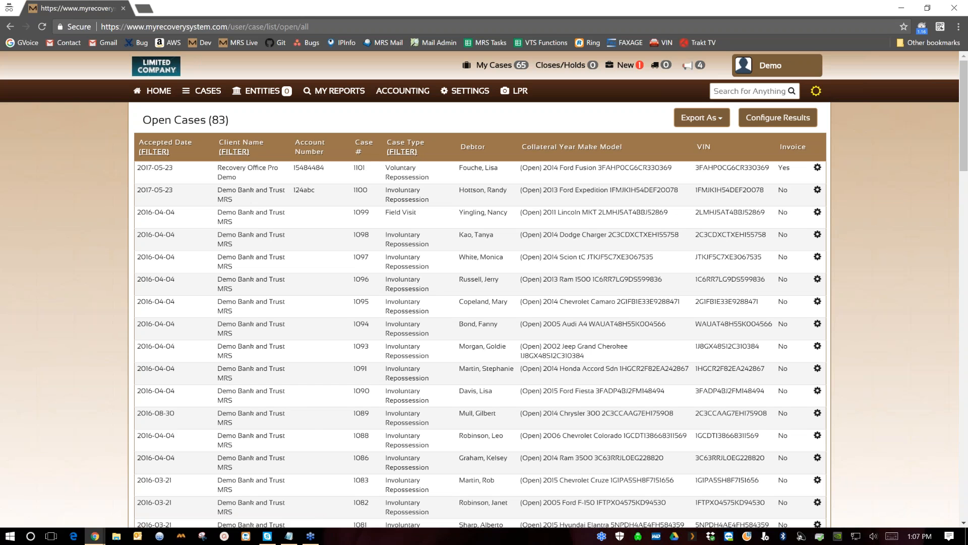
Filter the open cases by the Voluntary Repossession case type and clear the filter again
left_click(402, 172)
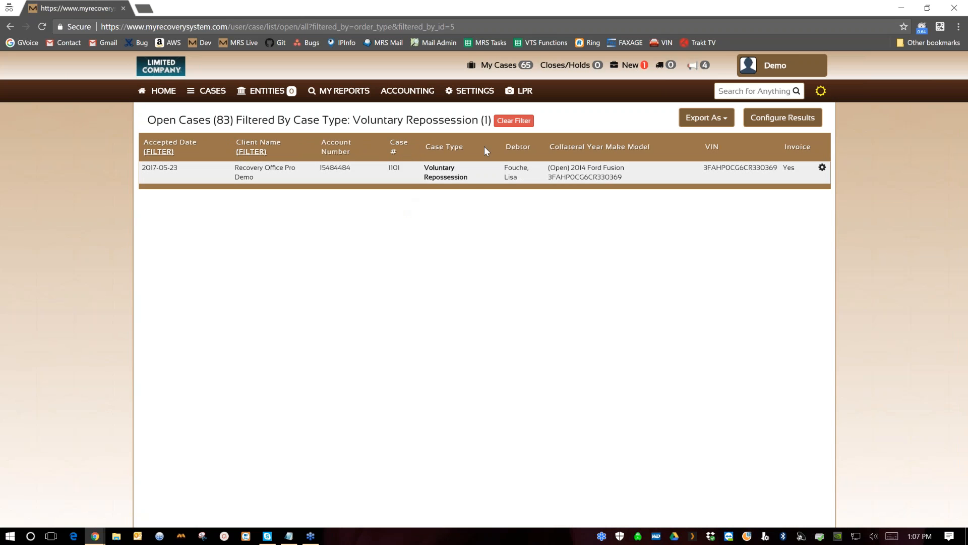
left_click(514, 120)
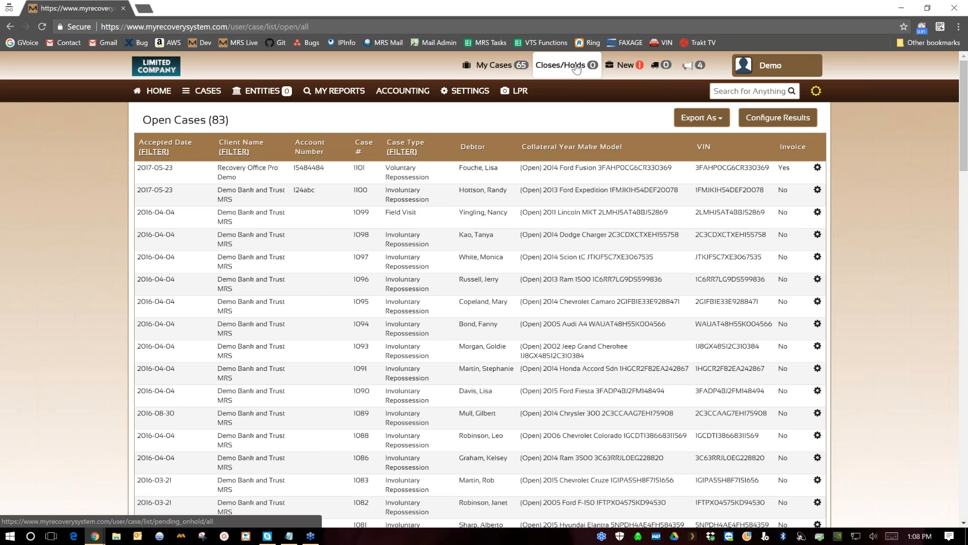
View the list of new cases and the unread notifications
left_click(620, 67)
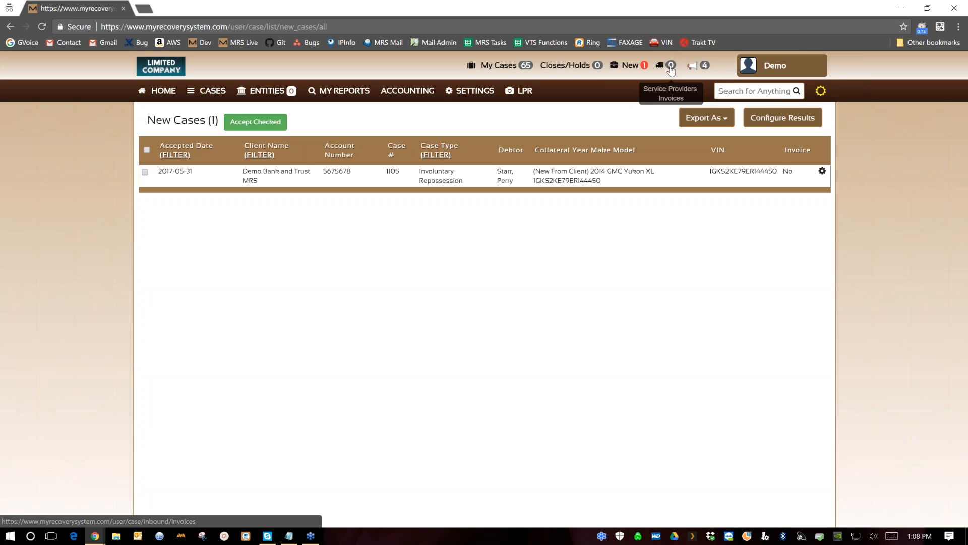
left_click(695, 70)
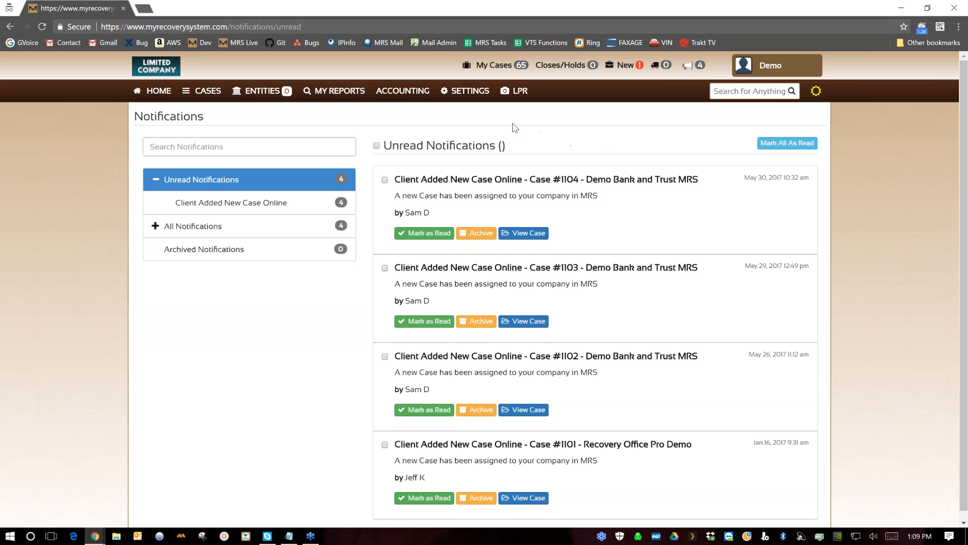
Open the personal settings from the user account and review the account information form down to the timezone
left_click(767, 66)
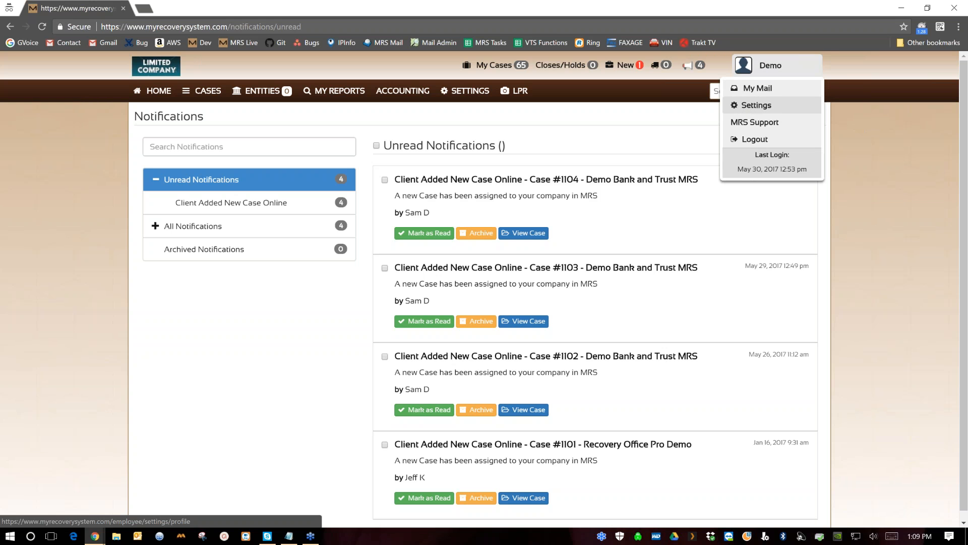
left_click(467, 96)
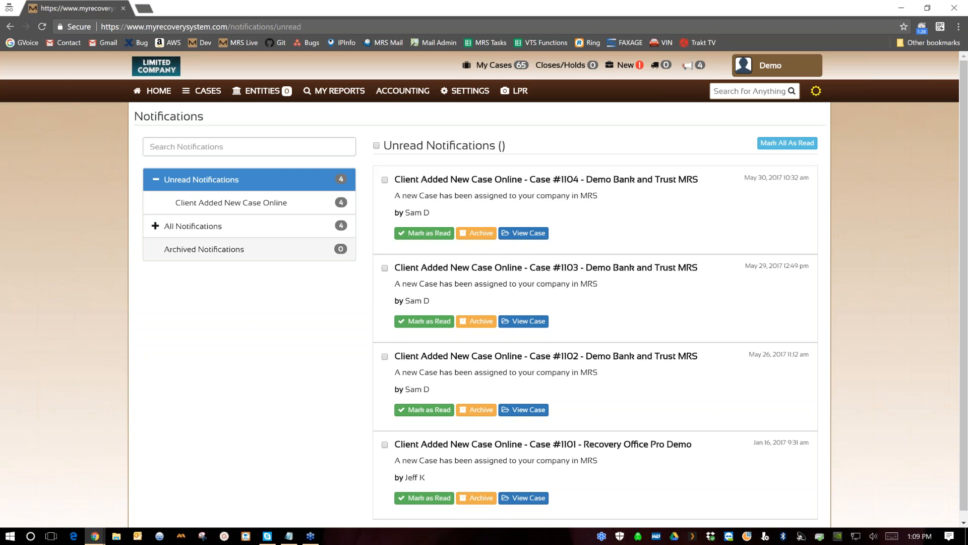
left_click(779, 67)
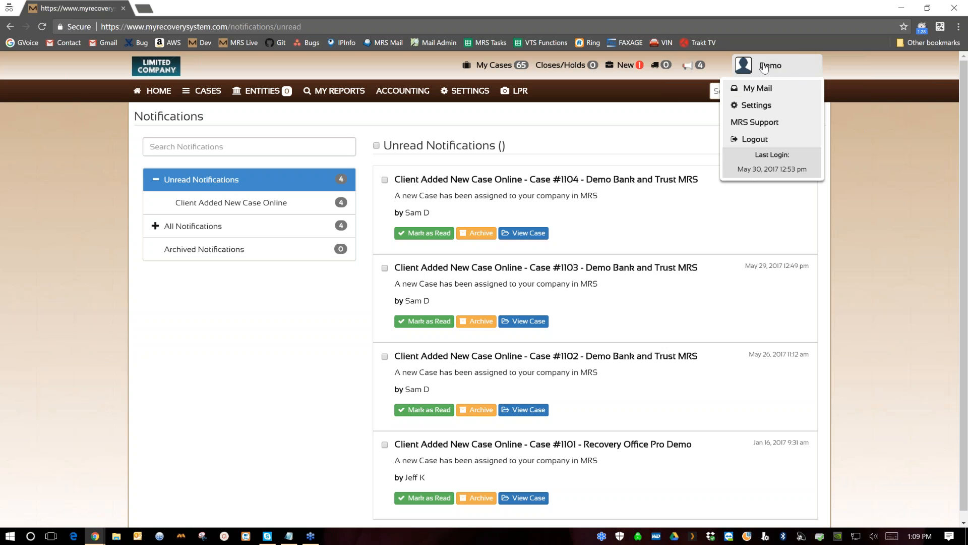
left_click(754, 108)
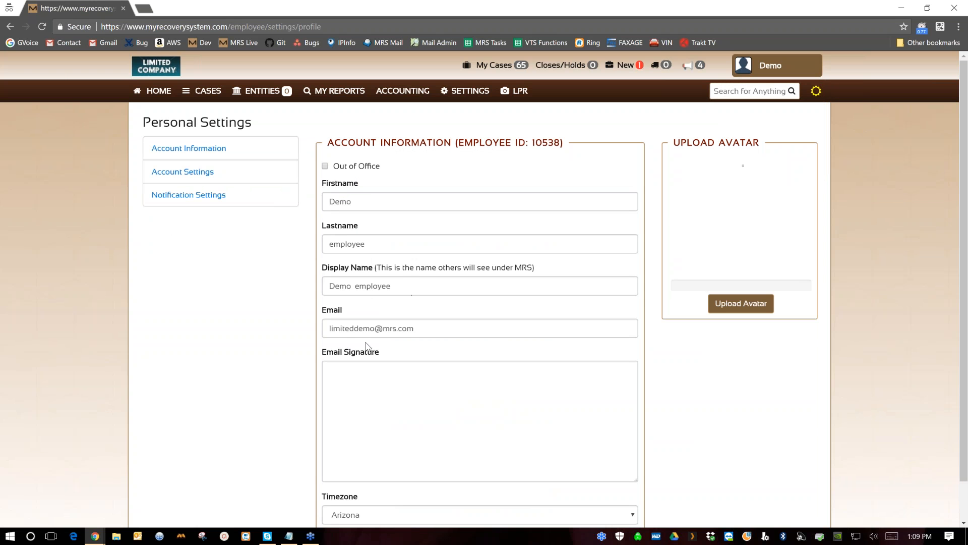
scroll(366, 407, "down", 1)
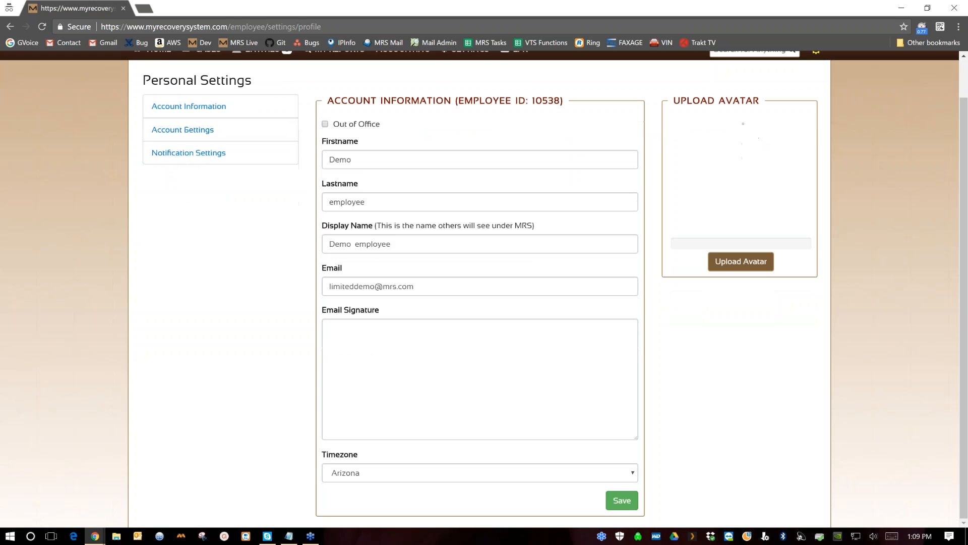
scroll(234, 225, "up", 1)
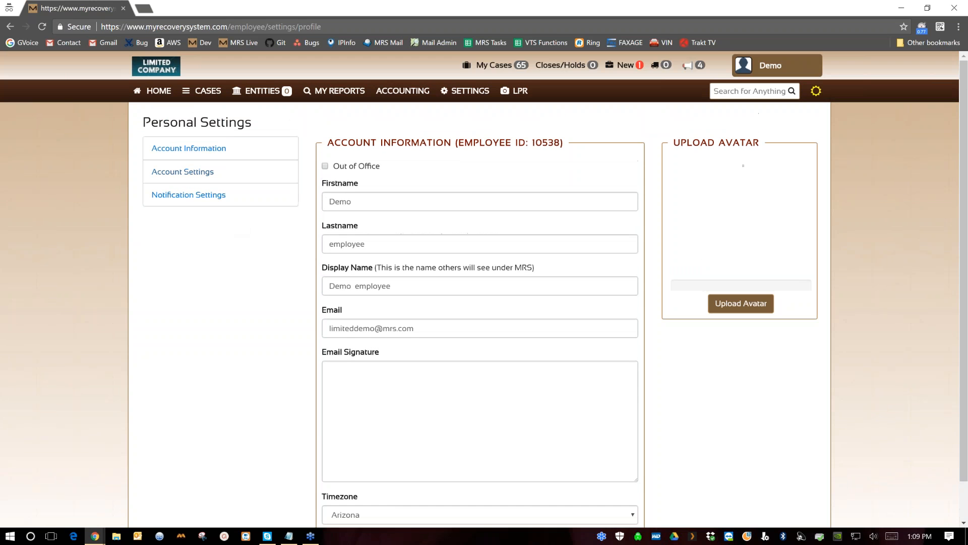
In the account settings' login information, set Require 2-Factor Authentication to Yes to display the authentication methods
left_click(182, 173)
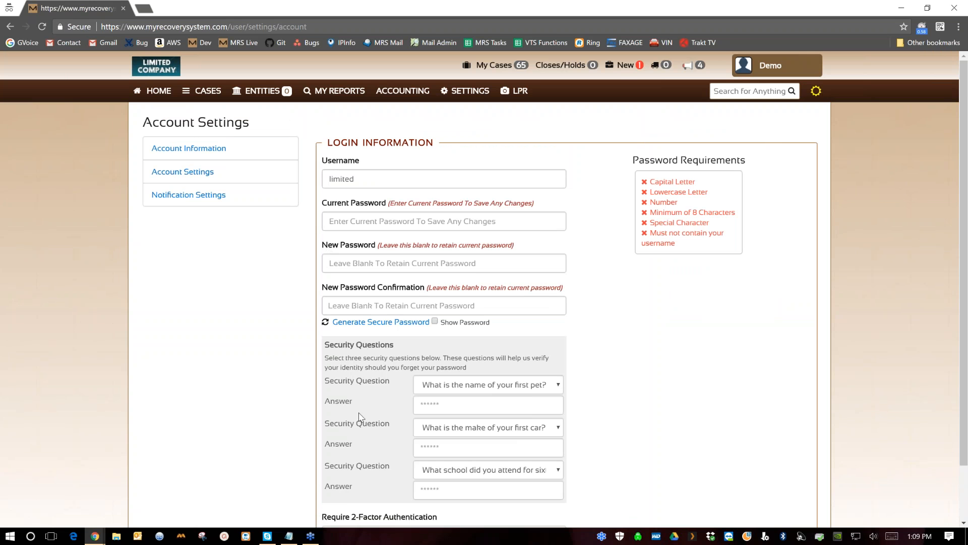
scroll(359, 417, "down", 2)
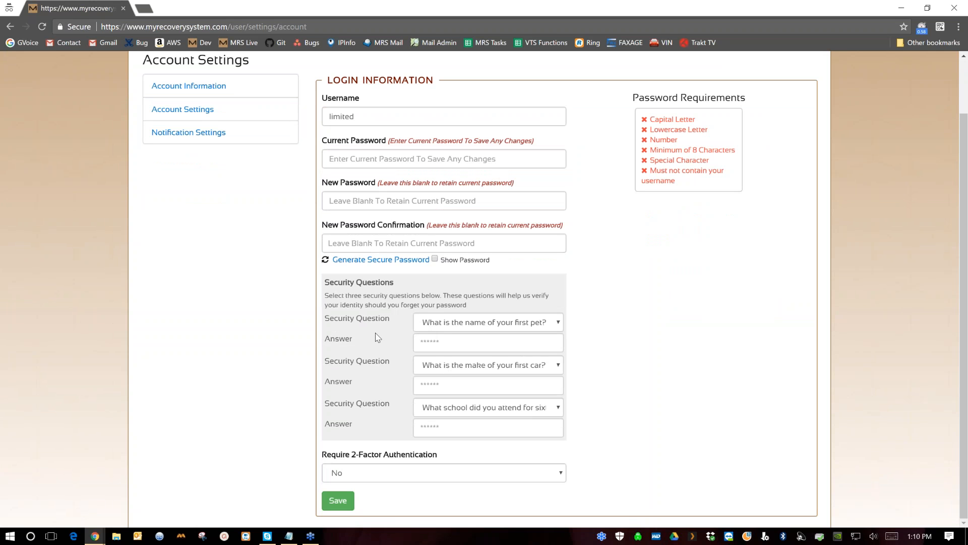
left_click(360, 479)
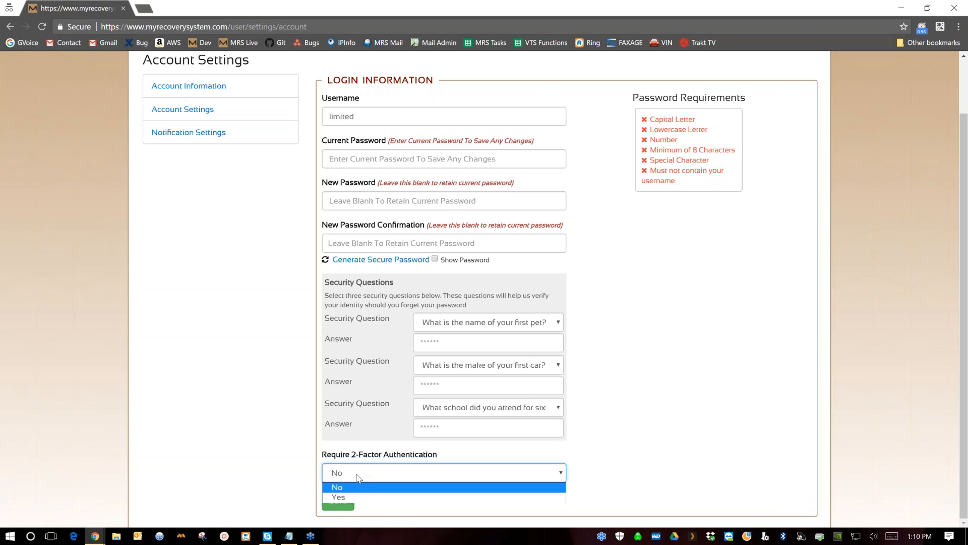
left_click(343, 497)
scroll(625, 424, "down", 1)
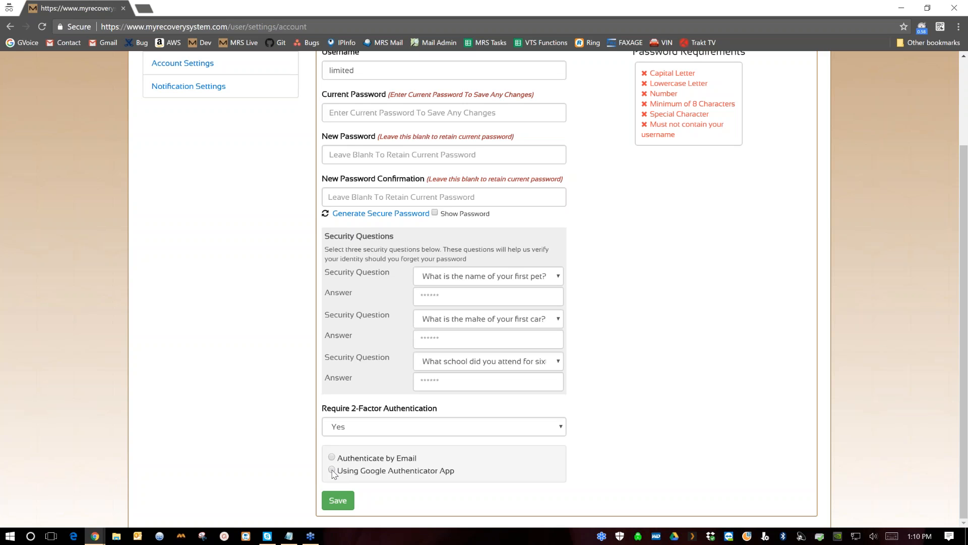
Set Require 2-Factor Authentication back to No and return to the start of the login information
left_click(348, 429)
left_click(341, 445)
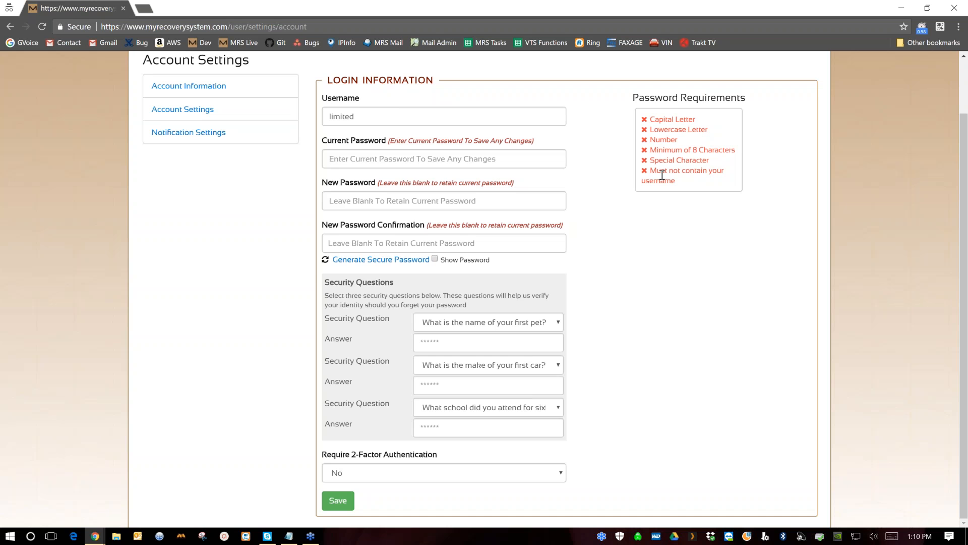
scroll(612, 233, "up", 2)
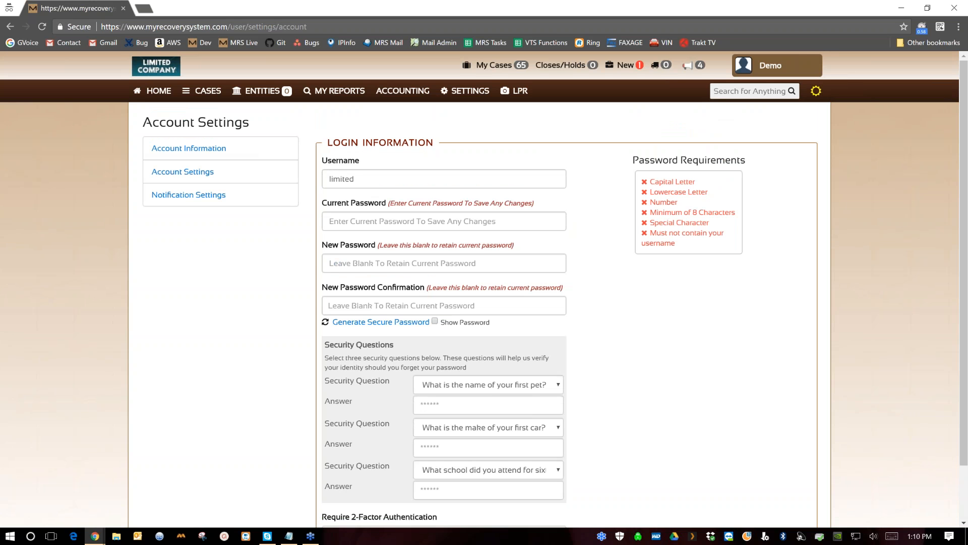
Search the whole system for "fusion" to bring up the matching vehicle's case
left_click(726, 92)
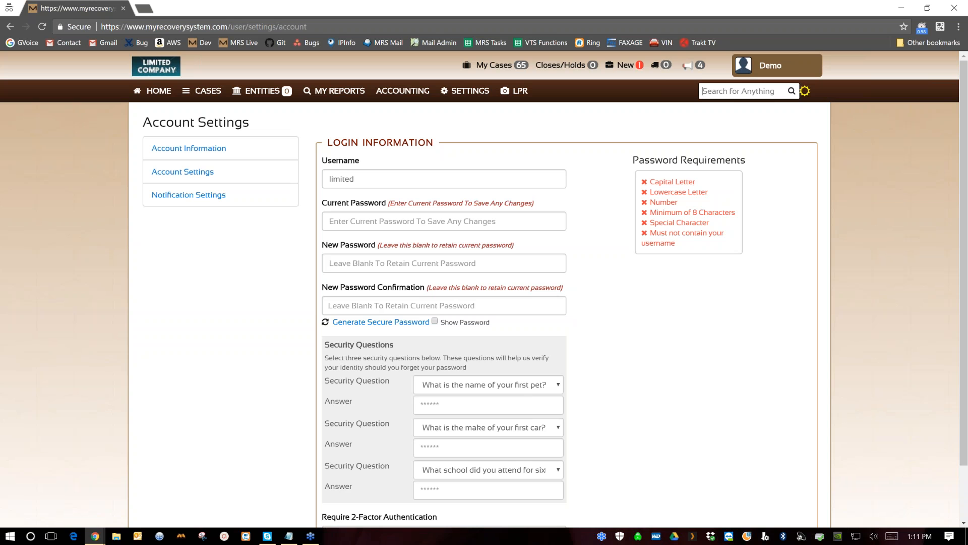
left_click(731, 91)
type("fusion")
key("Return")
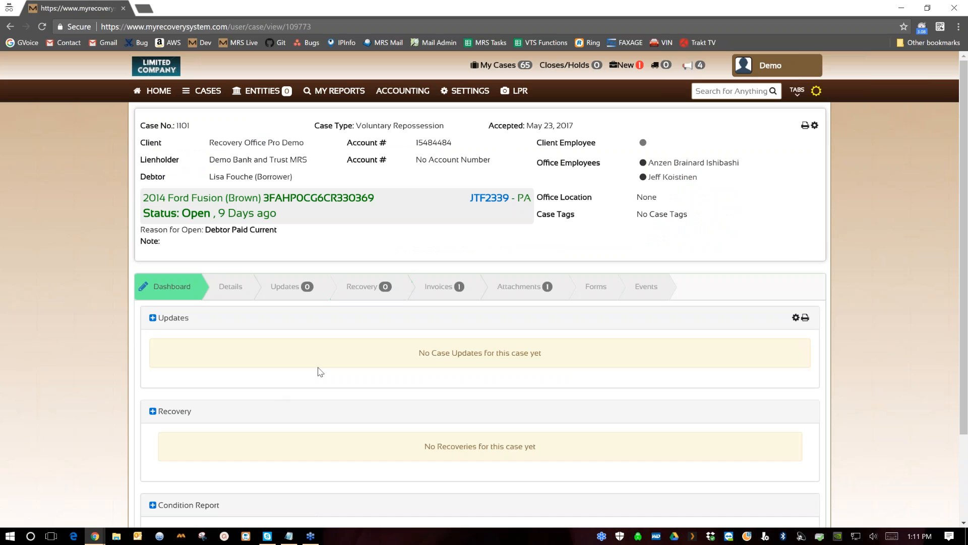
Search the whole system for "dog", open the case whose update matches, and review its updates and recovery sections
left_click(726, 91)
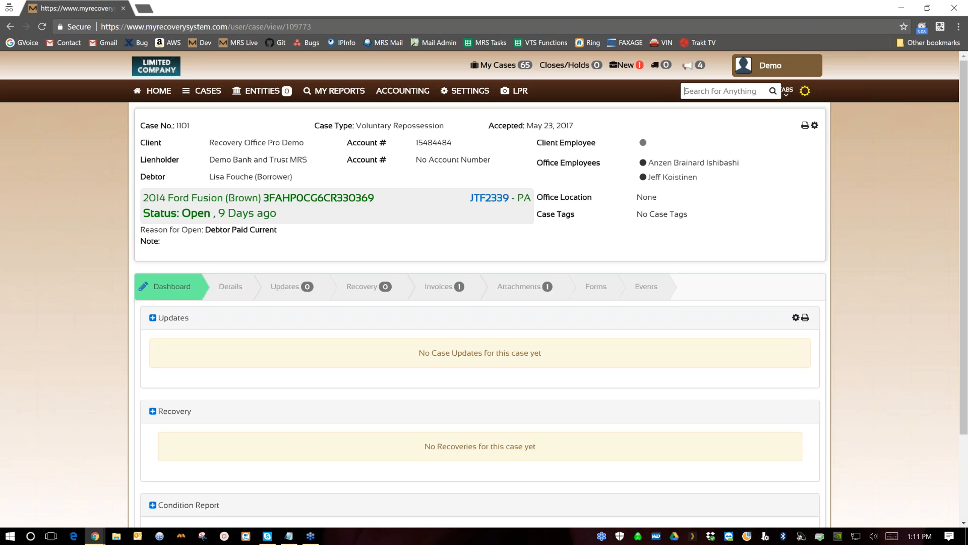
type("dog")
key("Return")
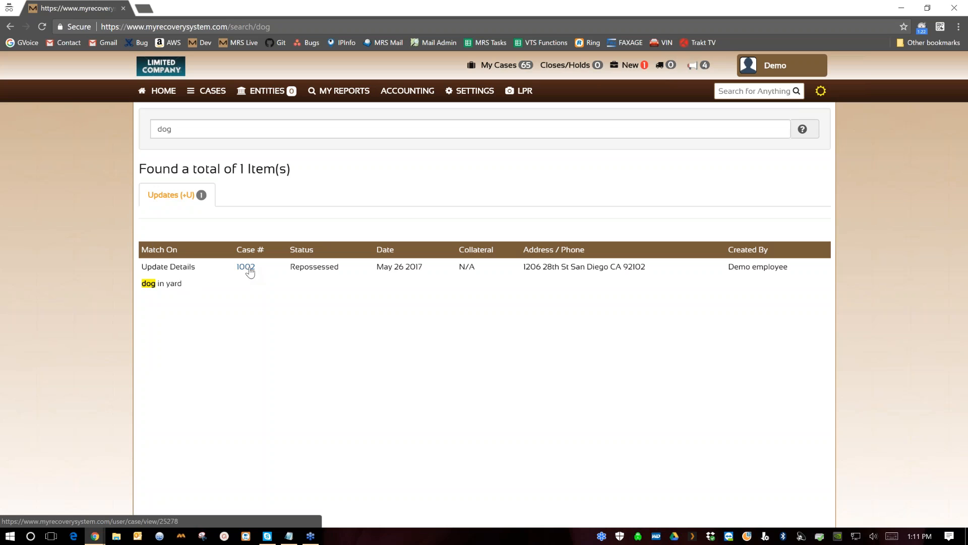
left_click(242, 268)
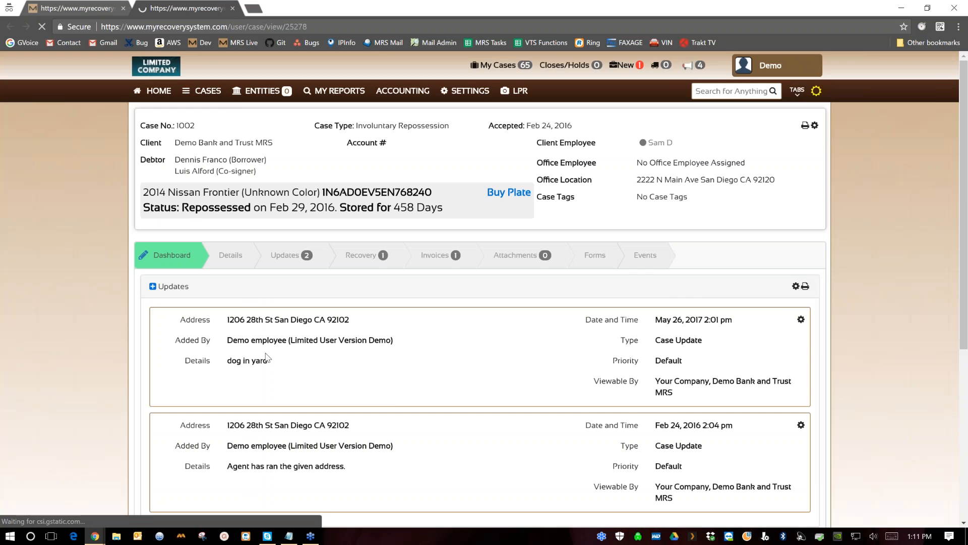
scroll(242, 260, "down", 3)
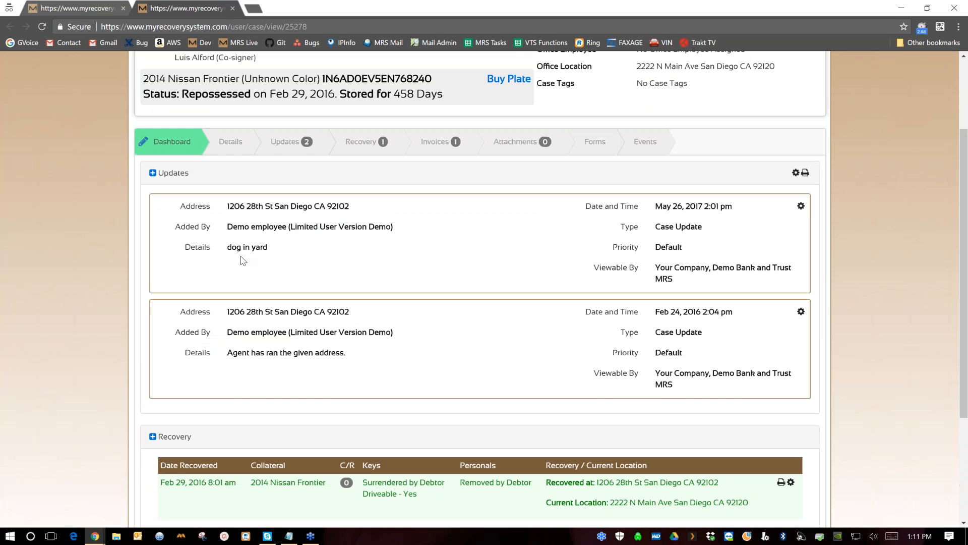
scroll(459, 151, "up", 3)
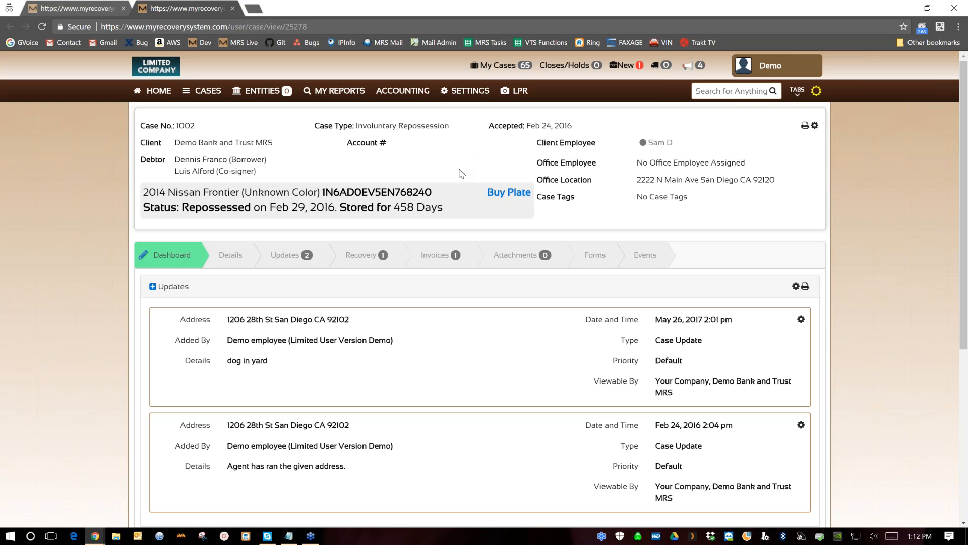
Switch the site to the dark night theme and back to the light theme
left_click(816, 92)
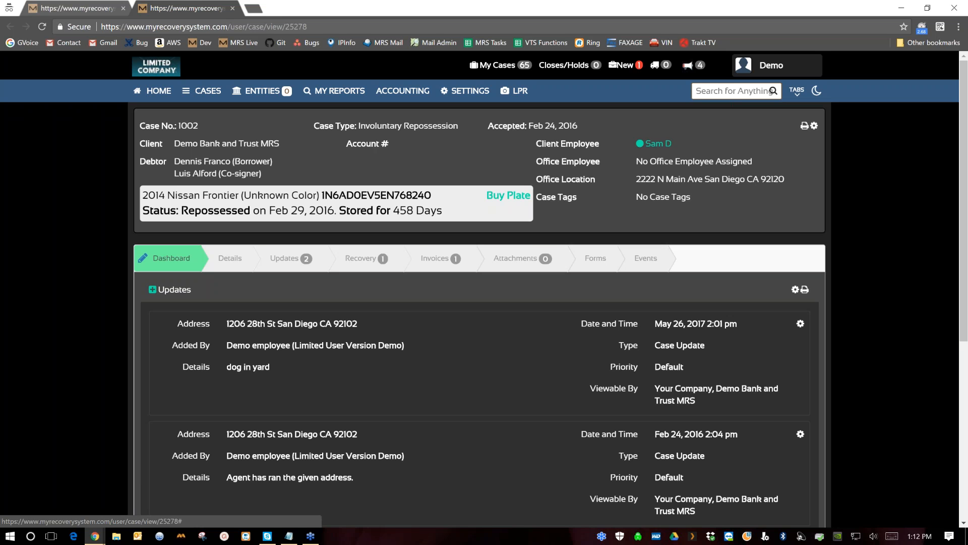
left_click(816, 92)
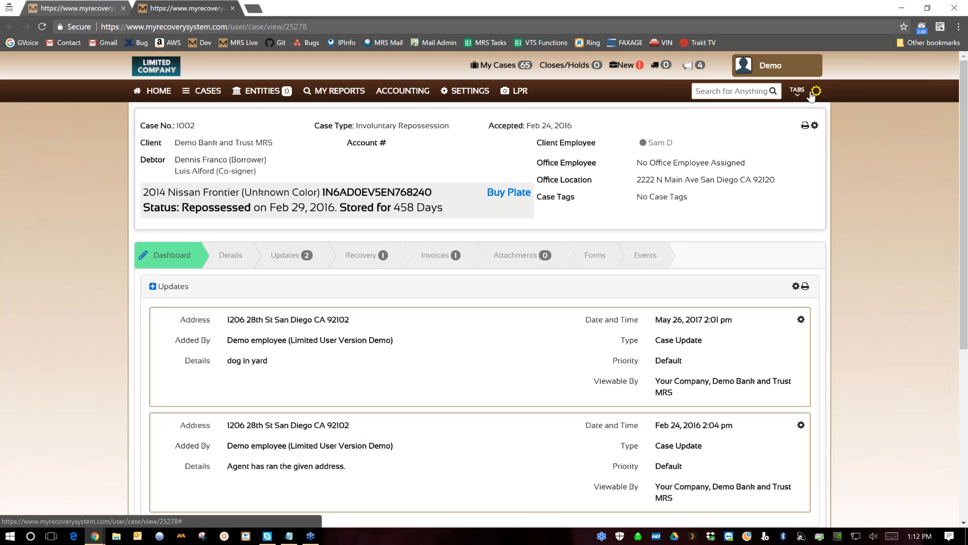
Show the open case tabs and switch to the voluntary repossession case for the 2014 Ford Fusion
left_click(797, 92)
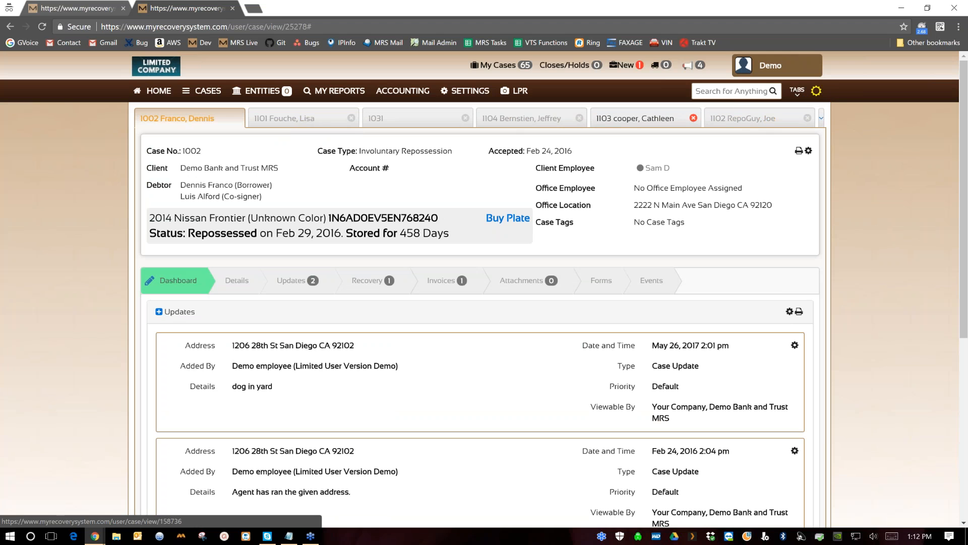
left_click(288, 121)
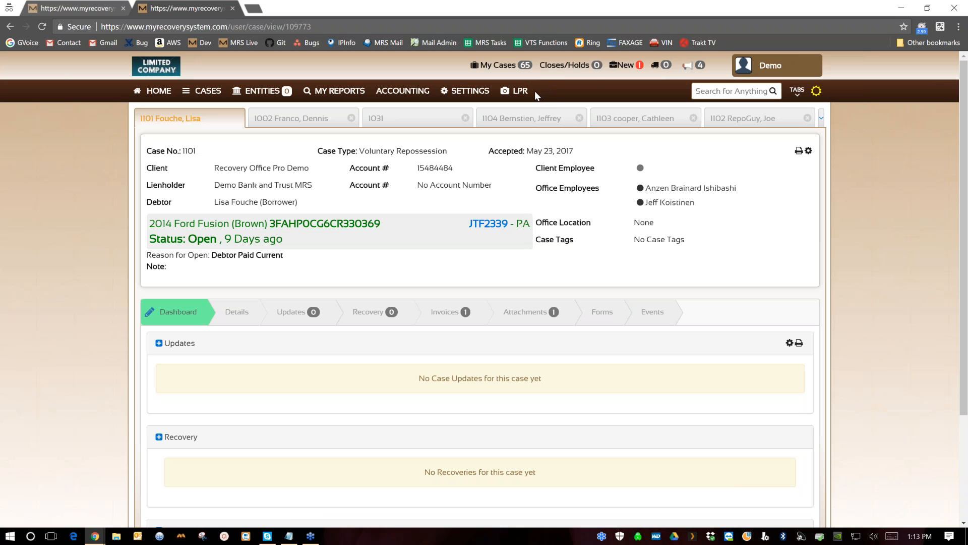
Go to the company profile and review the email types offered for a new company email without adding one
left_click(466, 93)
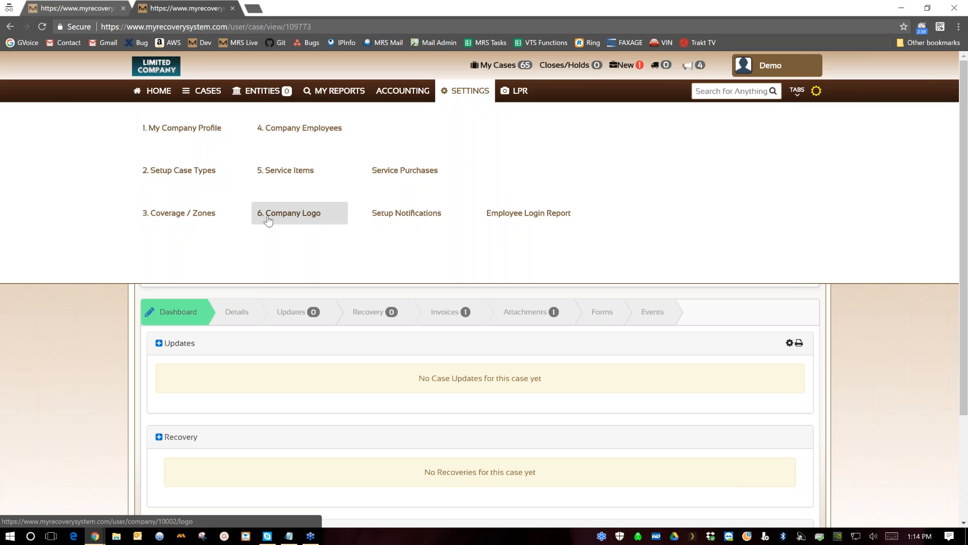
left_click(174, 132)
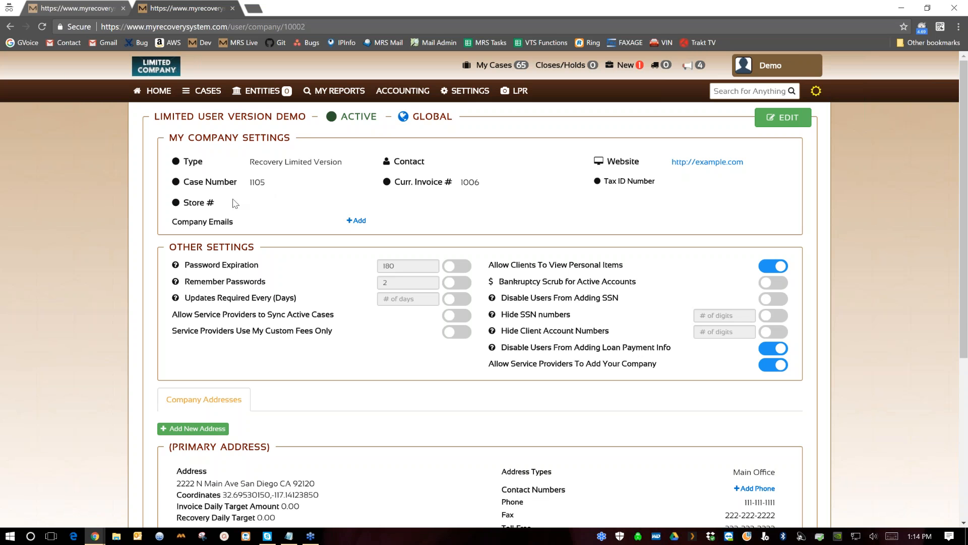
left_click(359, 223)
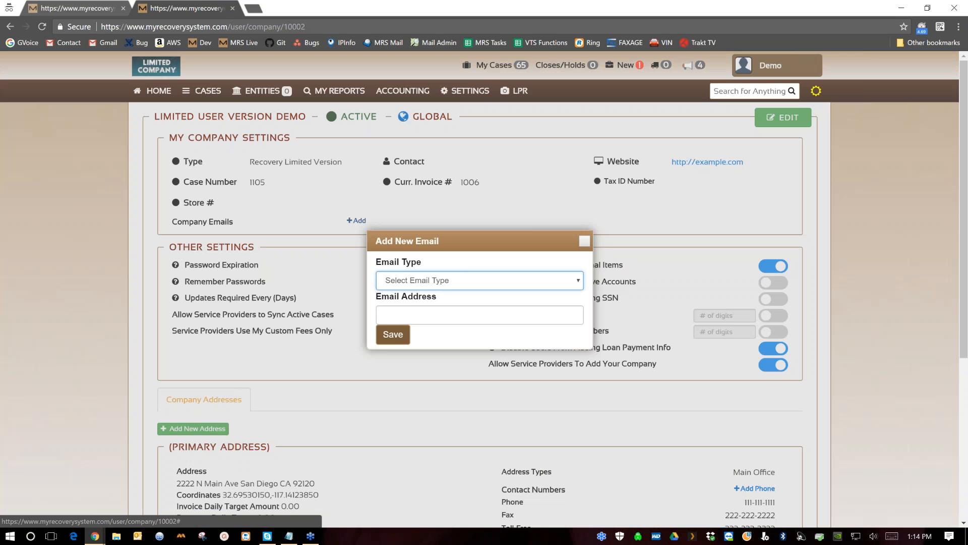
left_click(398, 283)
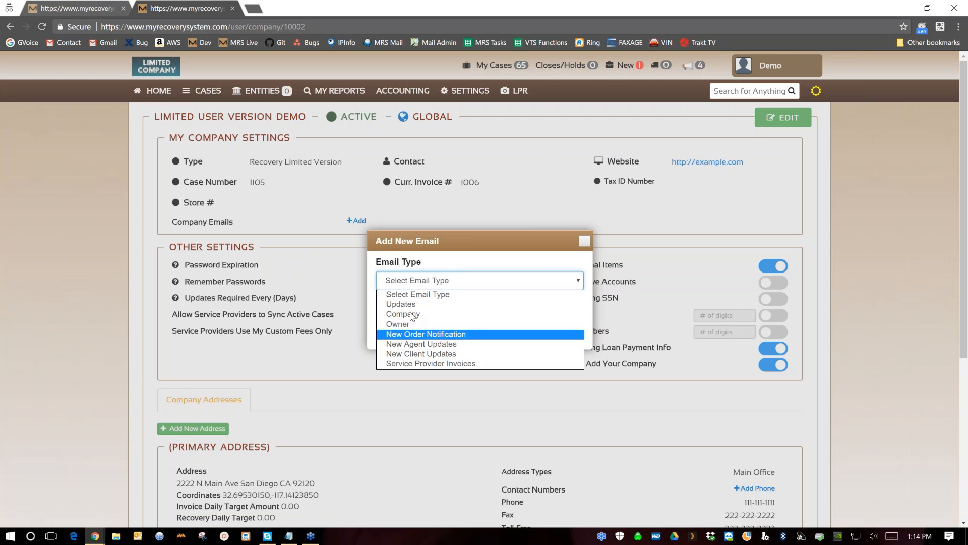
left_click(418, 294)
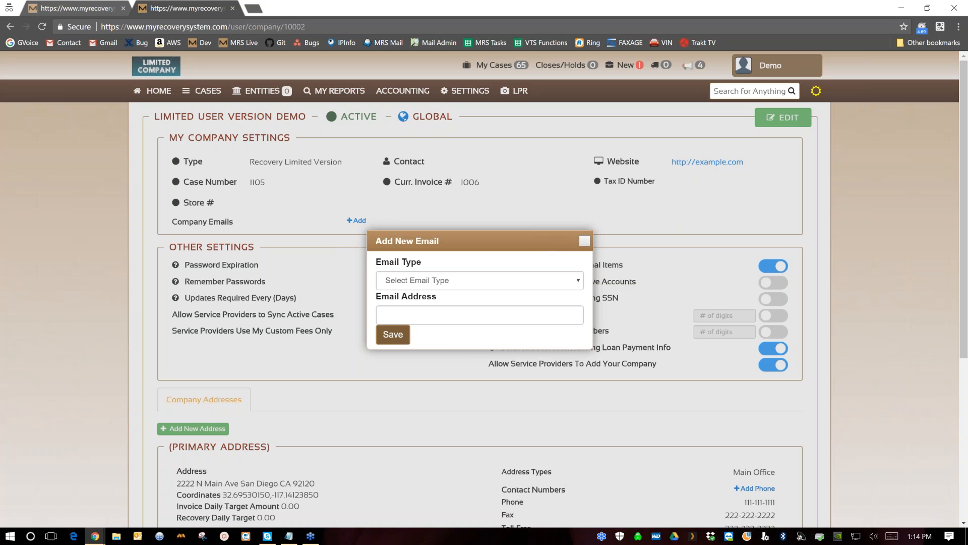
left_click(585, 241)
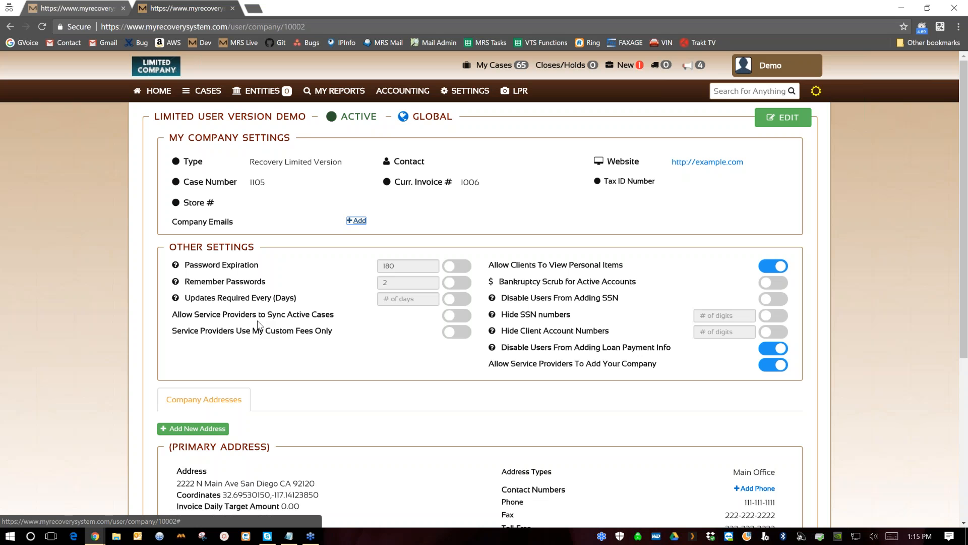
Review the company profile's other settings, primary address, notes and LPR data sharing options
left_click_drag(173, 335, 271, 332)
left_click(184, 337)
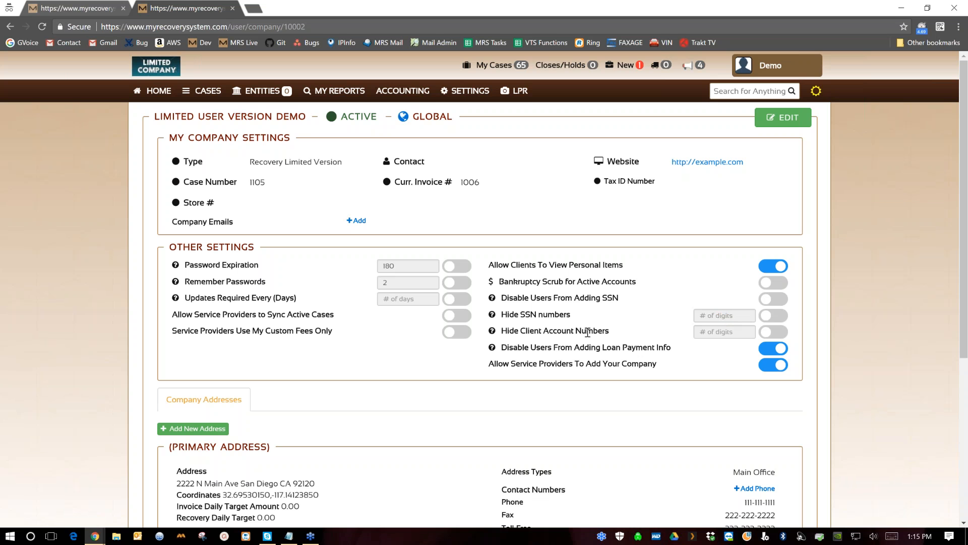
scroll(580, 328, "down", 4)
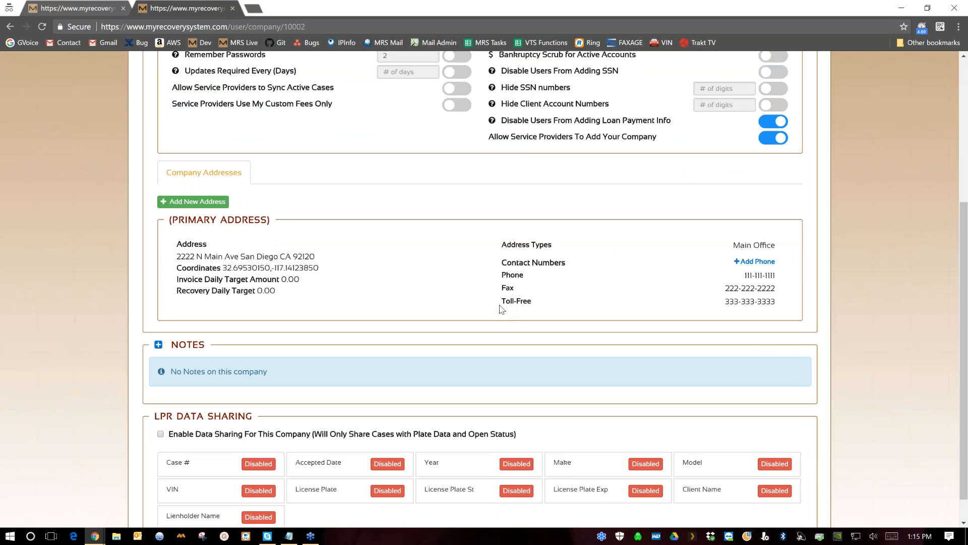
scroll(422, 328, "down", 1)
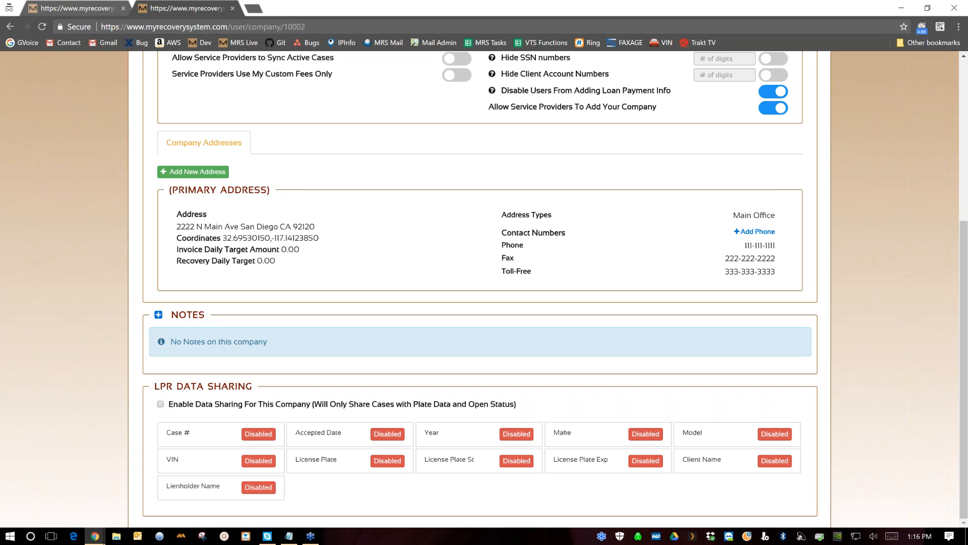
scroll(832, 341, "up", 1)
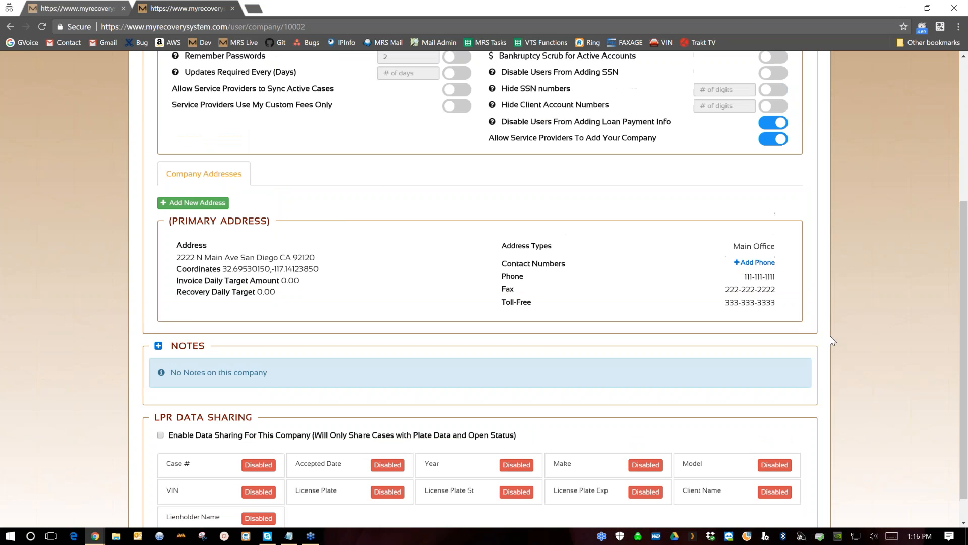
scroll(833, 341, "up", 5)
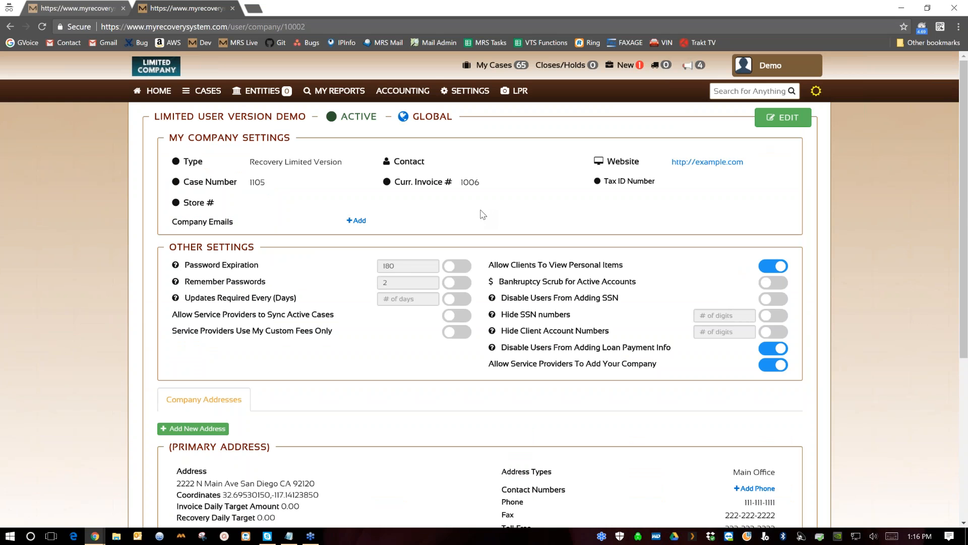
Review the company's case type settings and its coverage map with the list of coverage areas
left_click(470, 94)
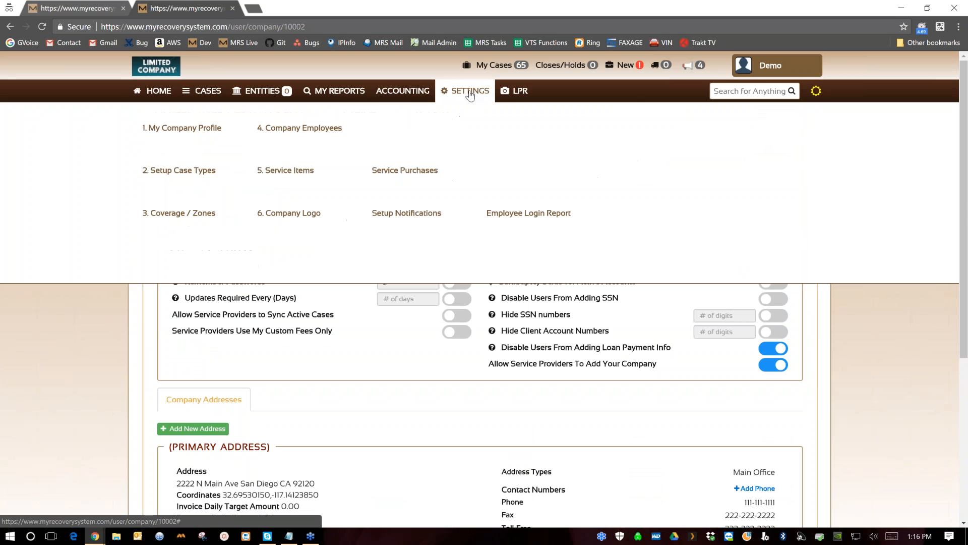
left_click(172, 175)
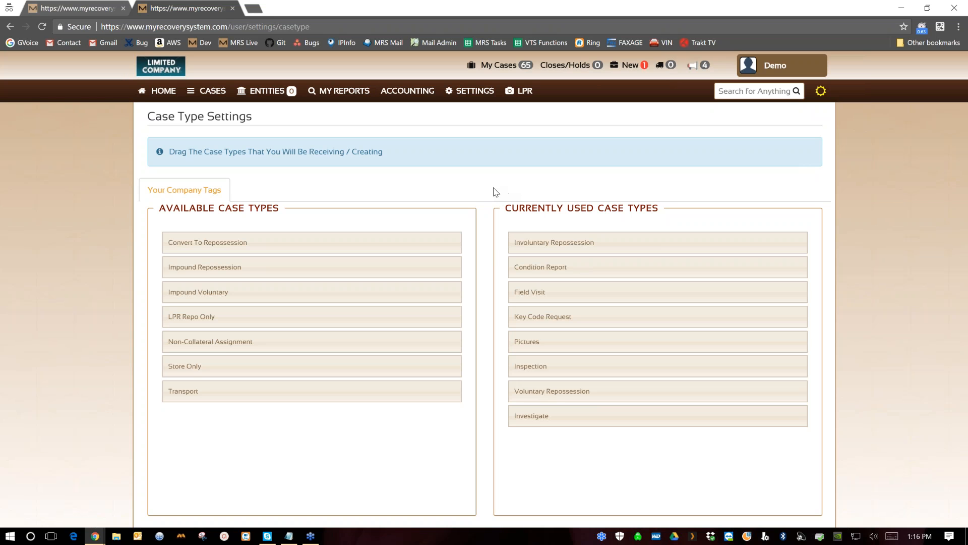
left_click(475, 94)
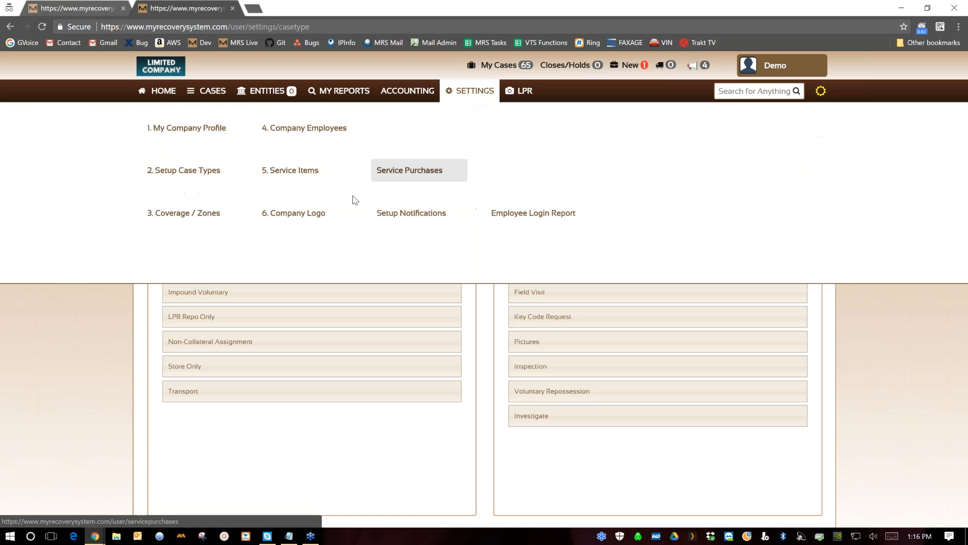
left_click(167, 217)
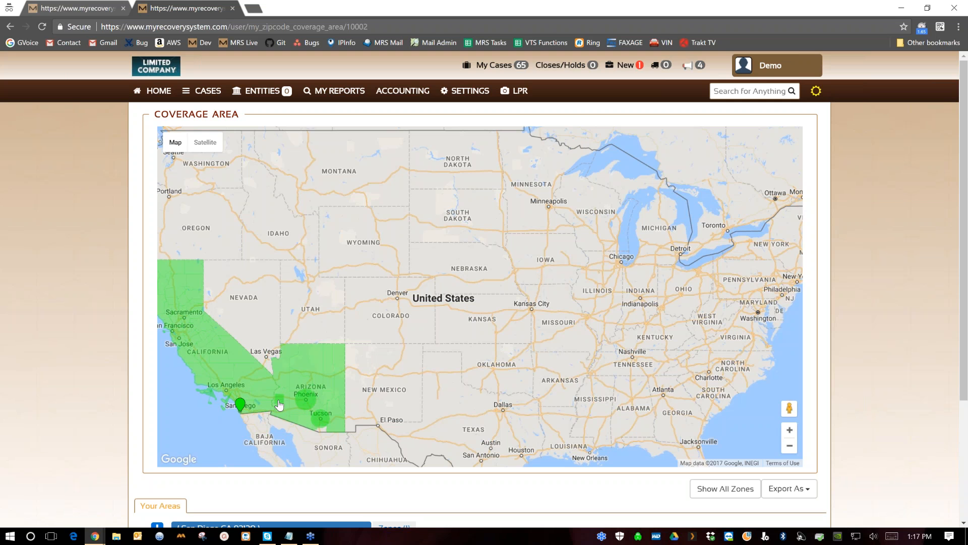
scroll(134, 370, "down", 3)
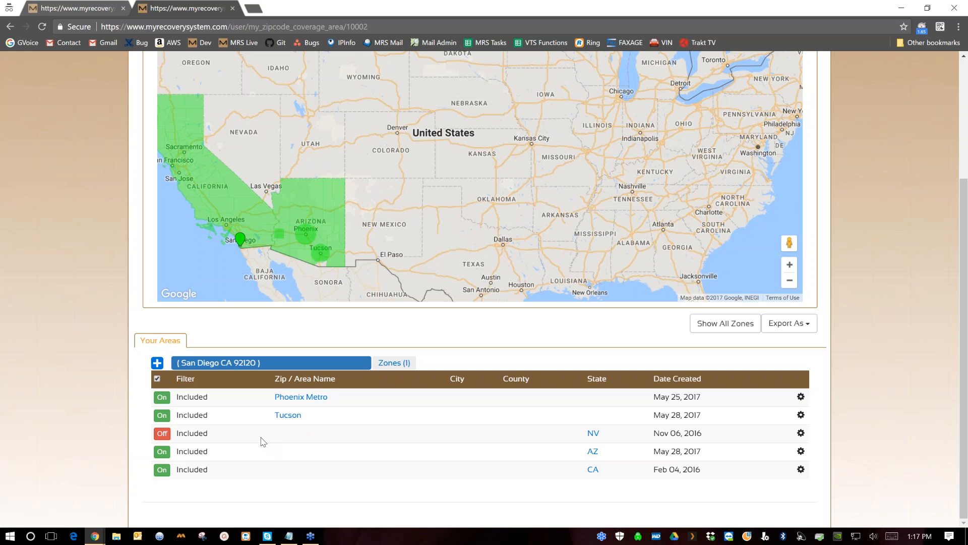
Start a new coverage area at county level, select San Diego County on the map and clear that selection
left_click(157, 364)
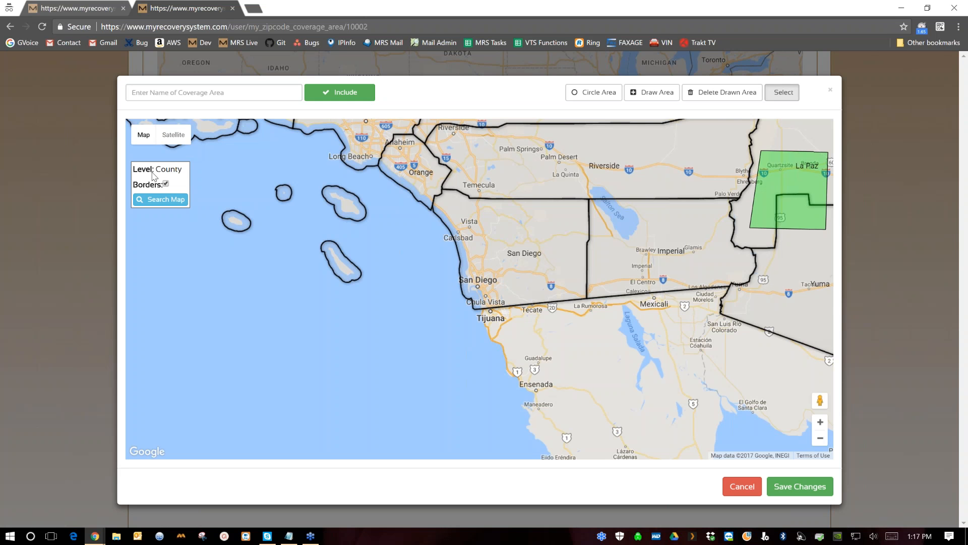
left_click_drag(156, 169, 183, 167)
left_click(529, 247)
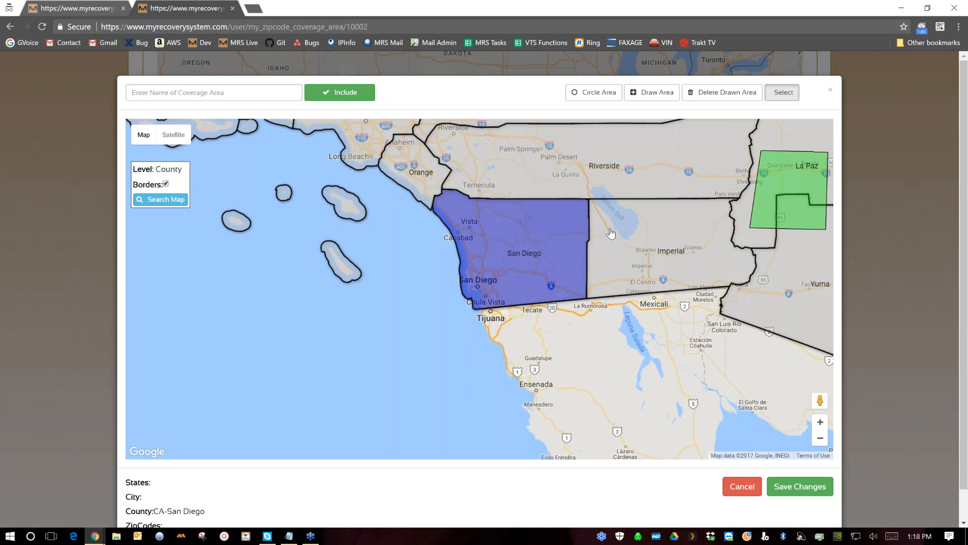
left_click(521, 247)
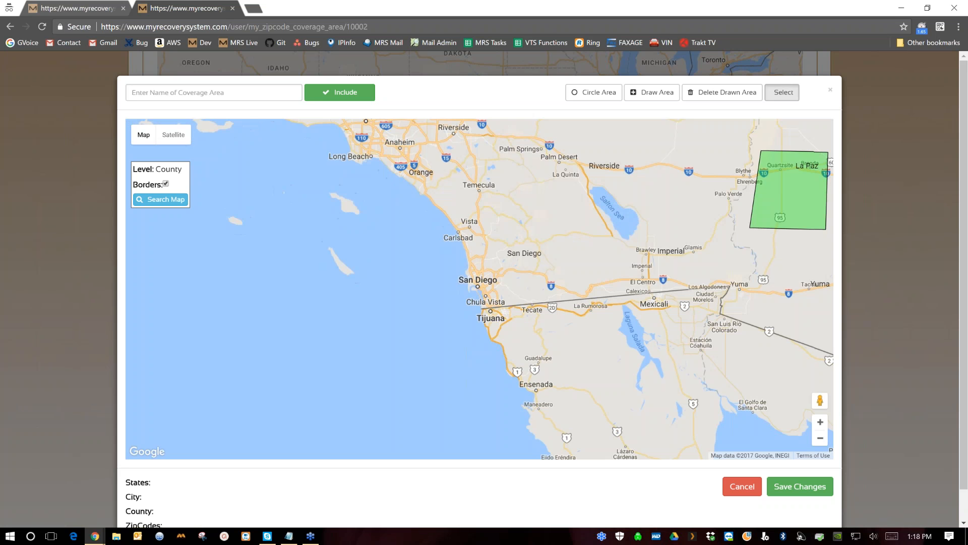
Hide the county borders and draw a circular coverage area with a radius of about 110 miles centred on San Diego
left_click(166, 184)
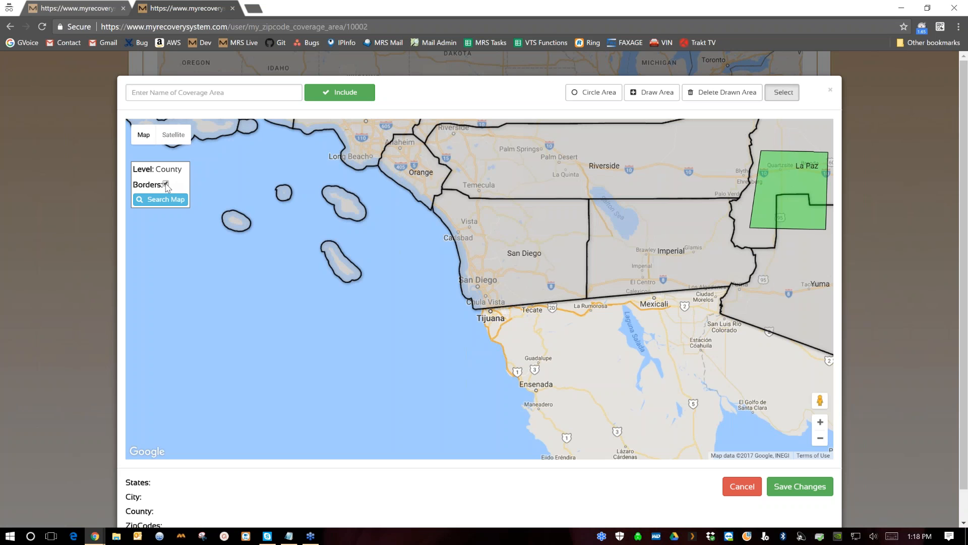
left_click(166, 184)
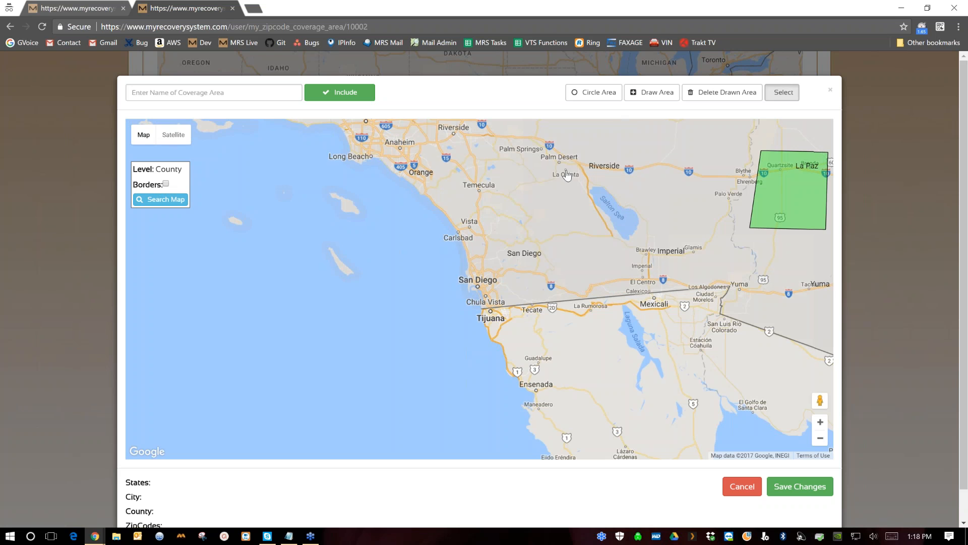
left_click(595, 101)
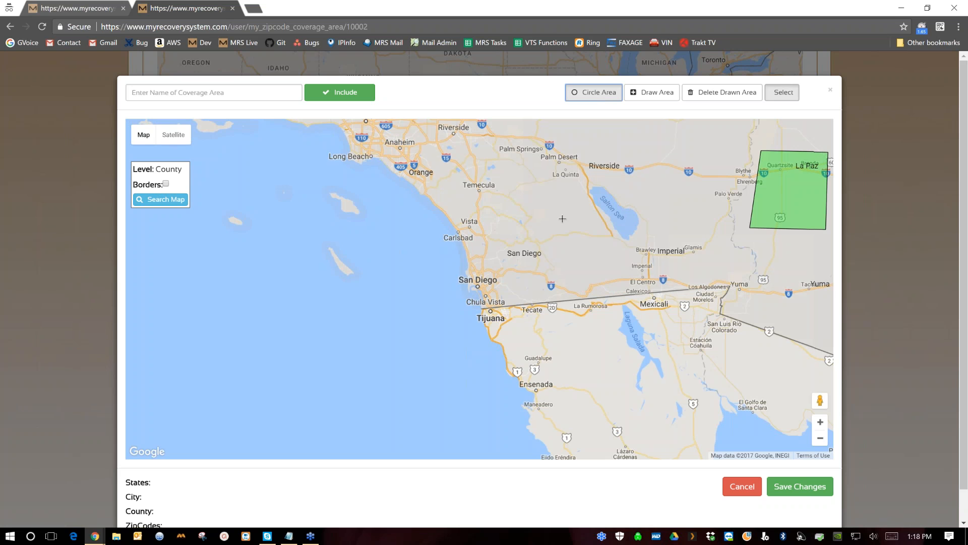
left_click(478, 286)
left_click_drag(478, 286, 576, 279)
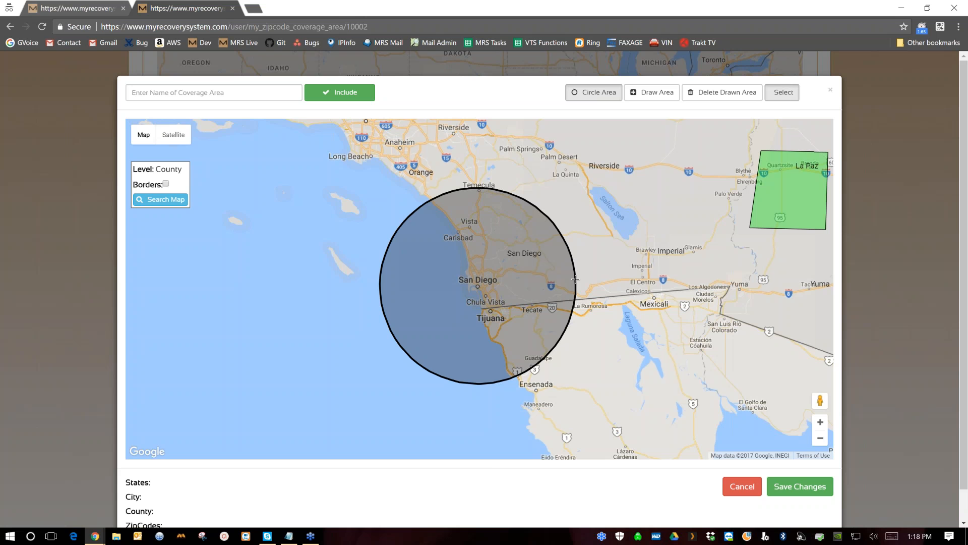
left_click_drag(575, 279, 575, 279)
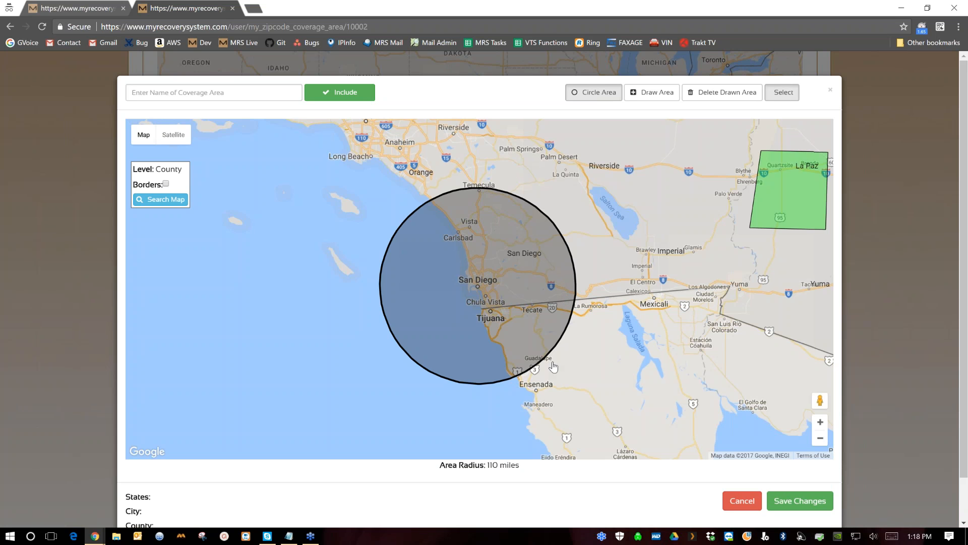
left_click_drag(488, 467, 519, 467)
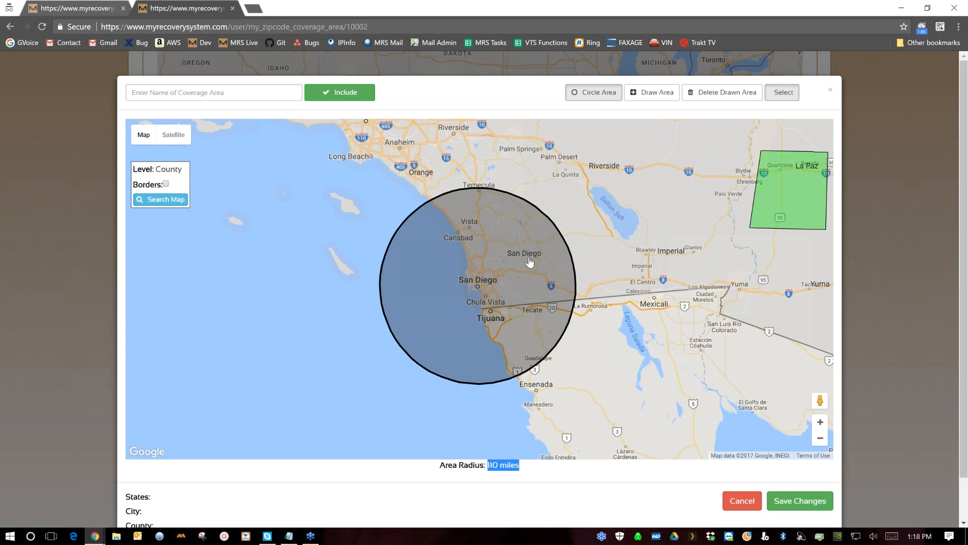
Try a circle radius of about 99 miles, undo the resize, and move the circle's centre inland northeast of San Diego
left_click(513, 268)
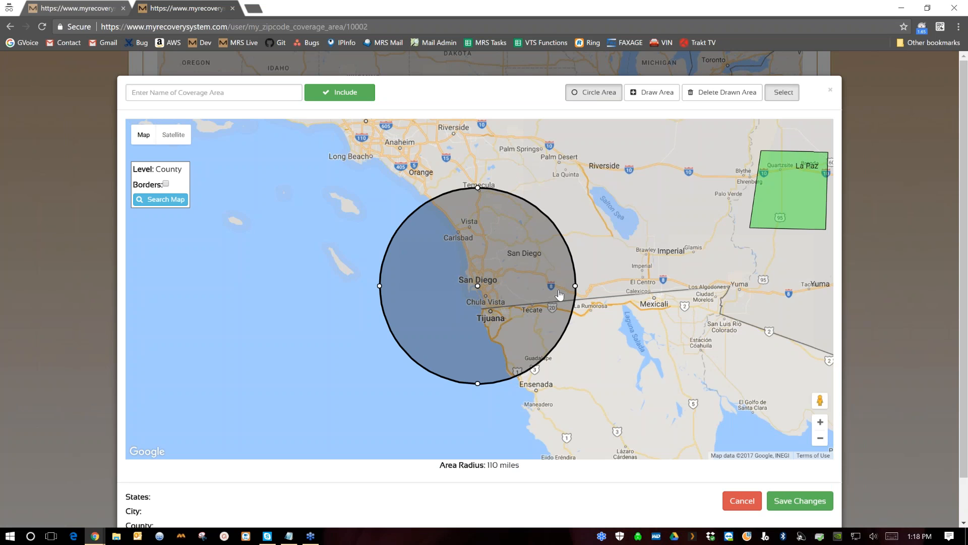
mouse_move(576, 287)
left_mouse_down()
mouse_move(553, 288)
mouse_move(566, 289)
left_mouse_up()
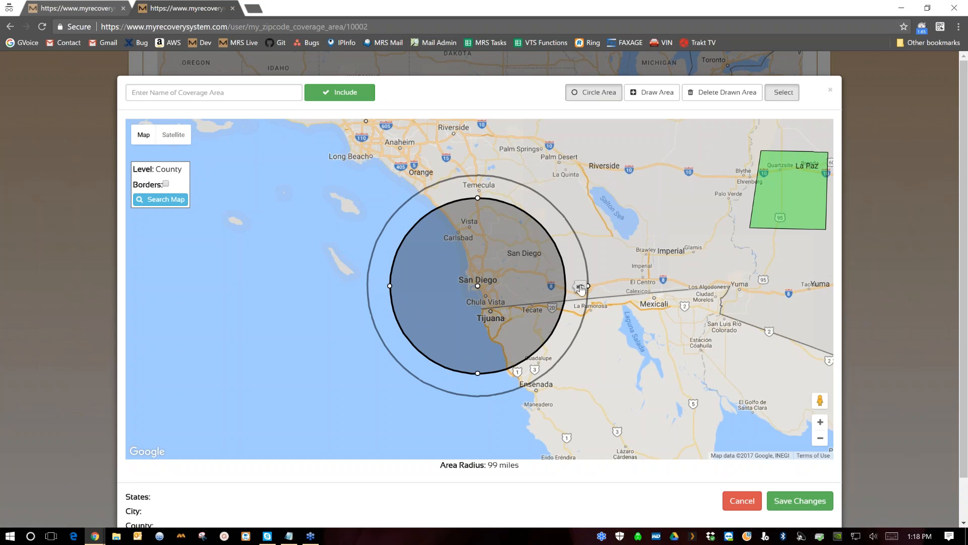
left_click(583, 287)
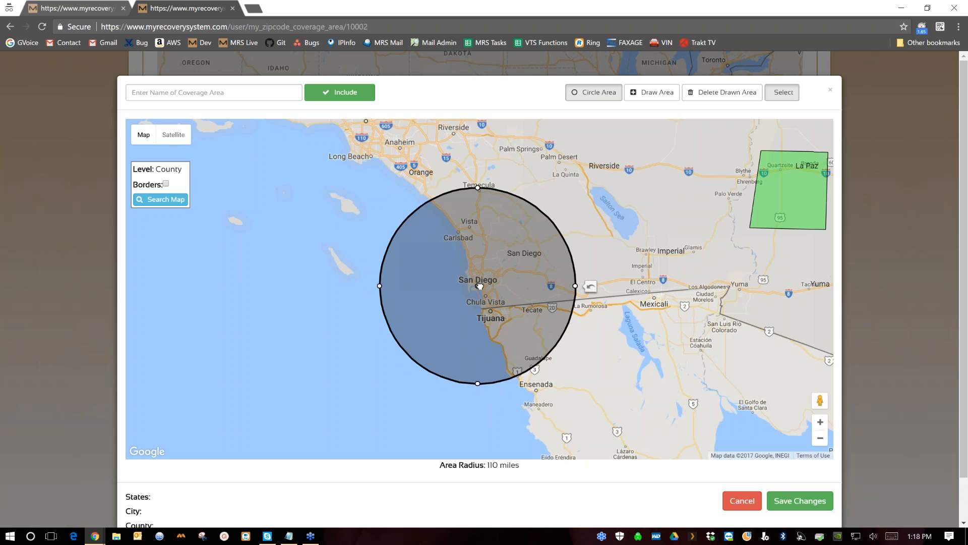
left_click_drag(480, 288, 515, 267)
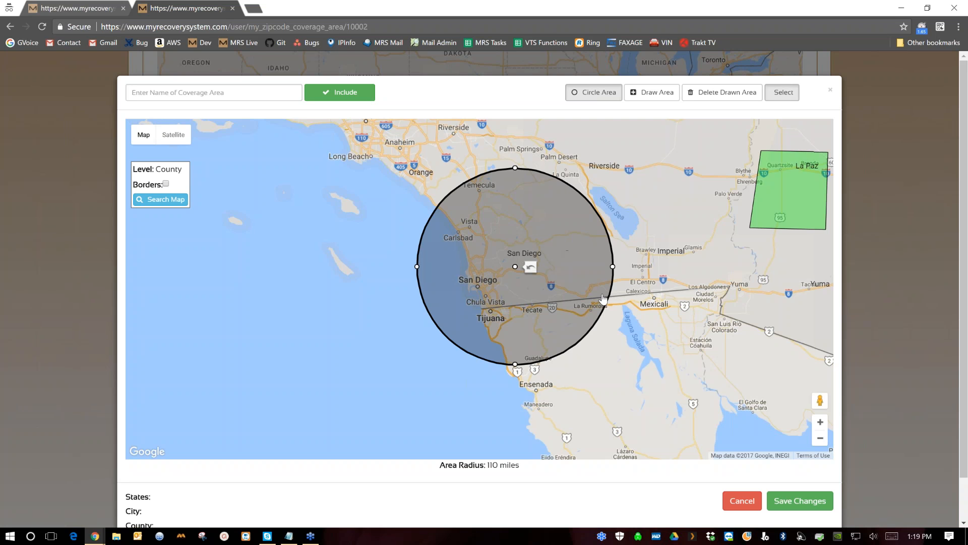
Draw a four-sided coverage area around Brawley, Imperial and El Centro, east of the circle, and make its corners editable
left_click(655, 95)
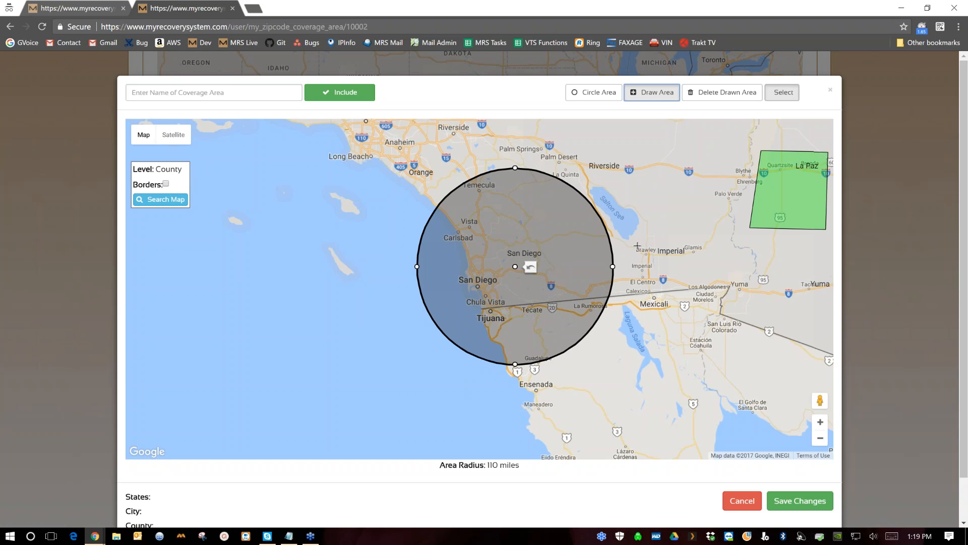
left_click(635, 242)
left_click(680, 240)
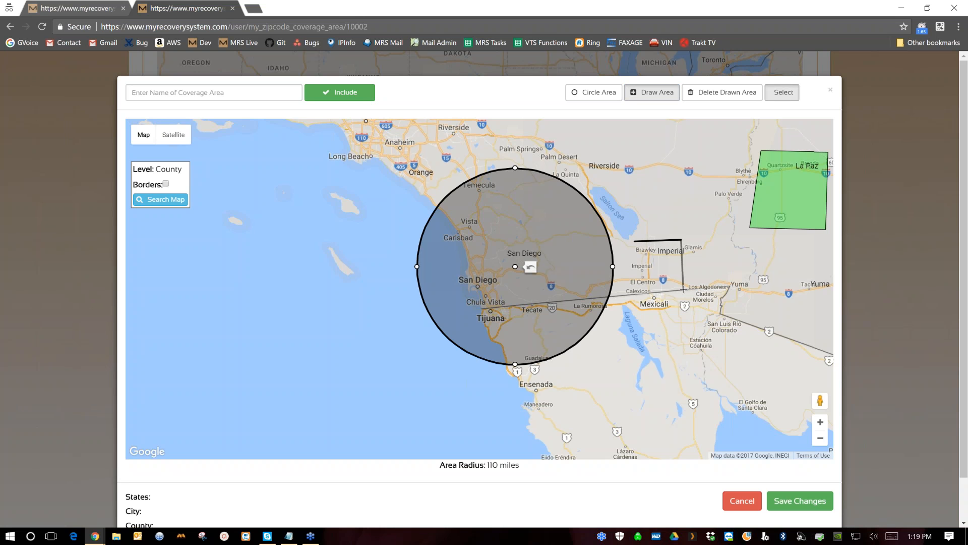
left_click(684, 289)
left_click(626, 296)
left_click(635, 242)
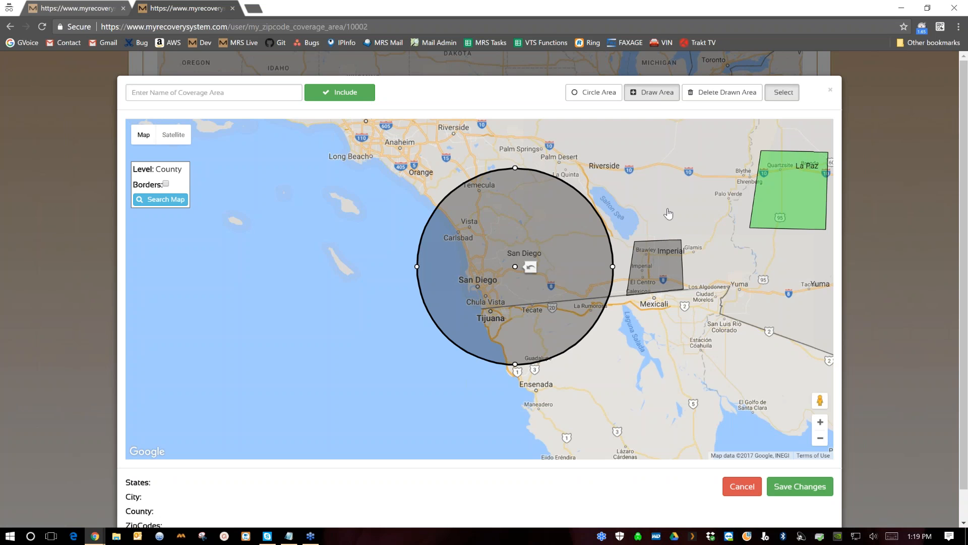
left_click(655, 263)
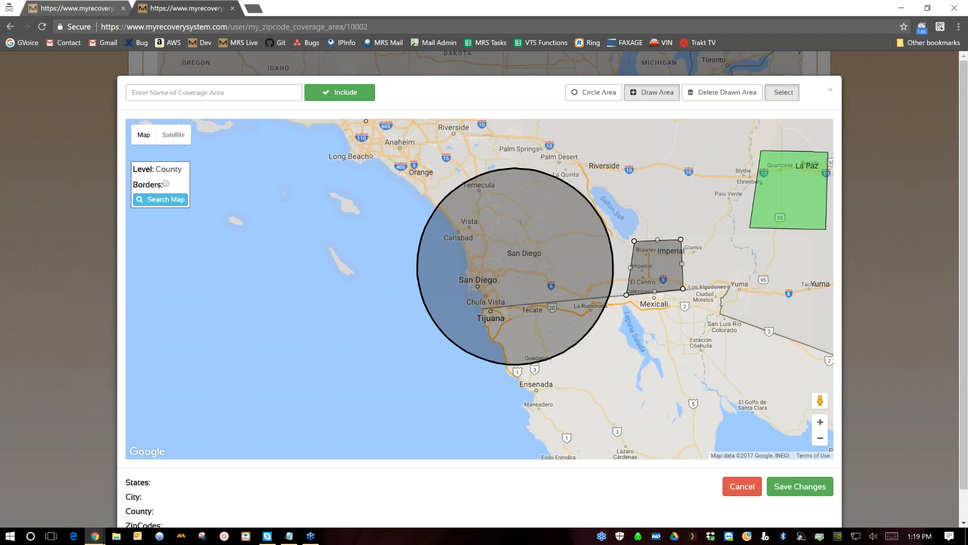
Extend the north edge of the drawn area around El Centro past Calipatria and move its northwest corner to the Salton Sea shore
left_click(820, 422)
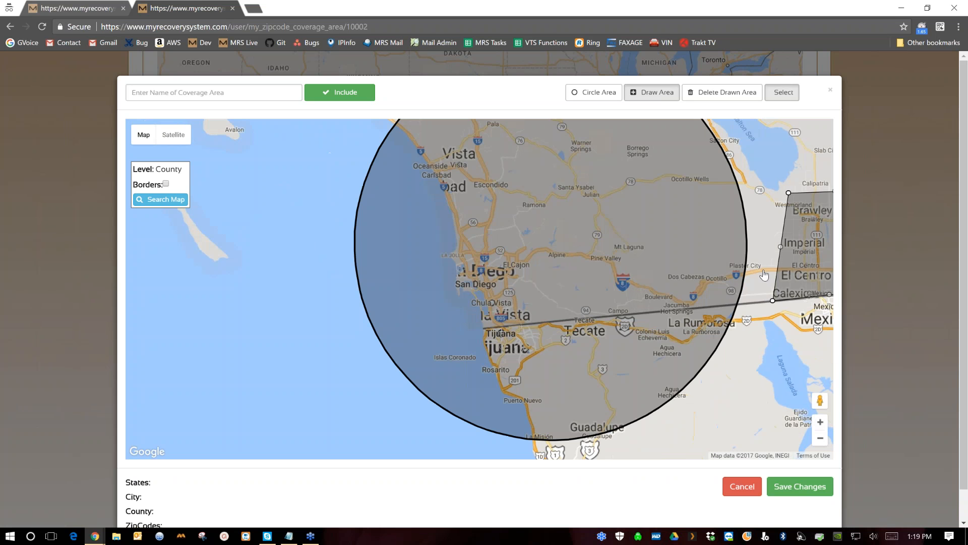
left_click_drag(763, 229, 525, 235)
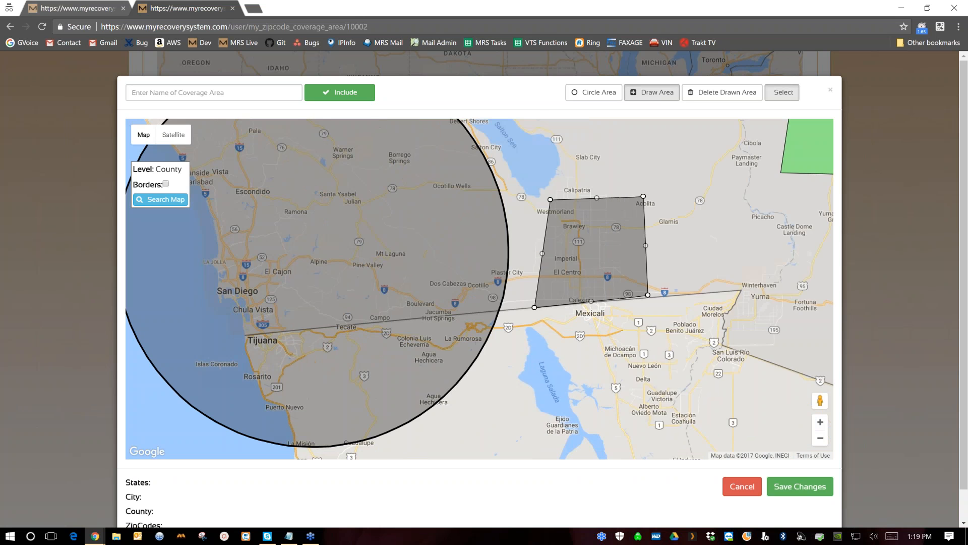
left_click(820, 422)
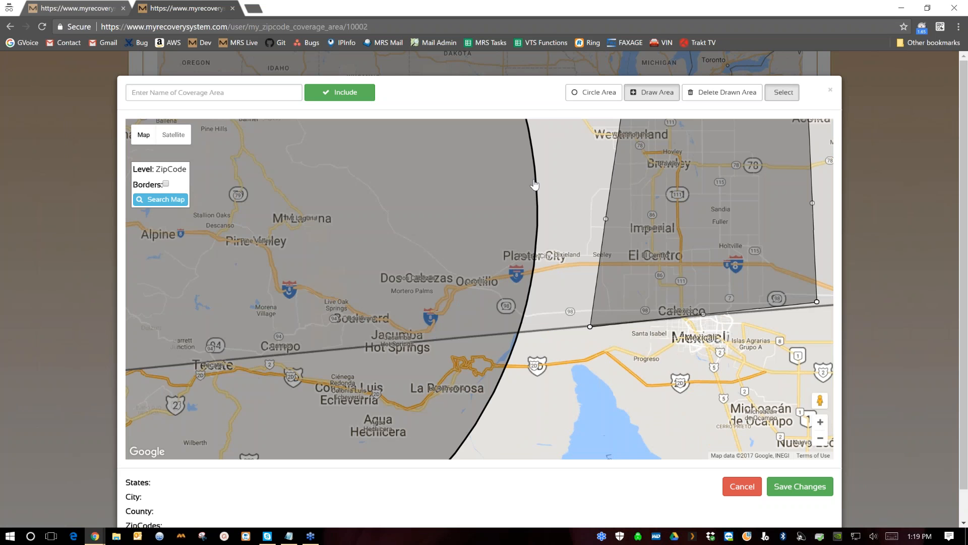
left_click_drag(517, 201, 375, 285)
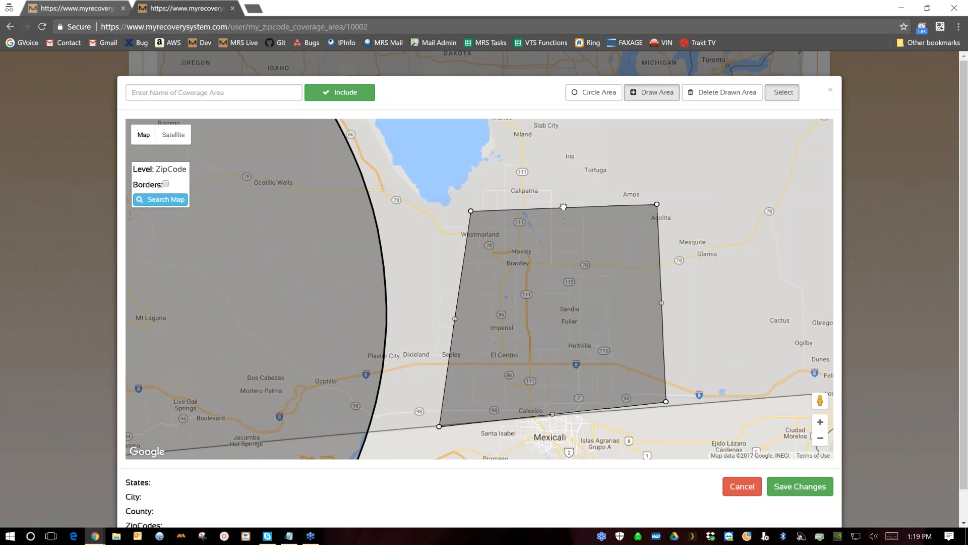
left_click_drag(563, 206, 536, 182)
left_click_drag(471, 210, 452, 192)
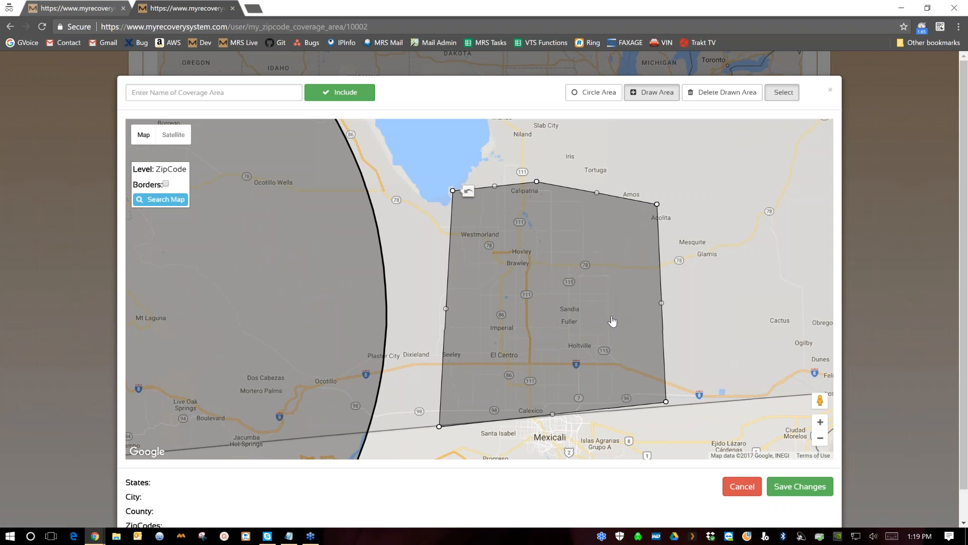
Notch the middle of the drawn area's east side inward and try shifting its southeast corner slightly southeast before moving it back
left_click_drag(661, 303, 617, 306)
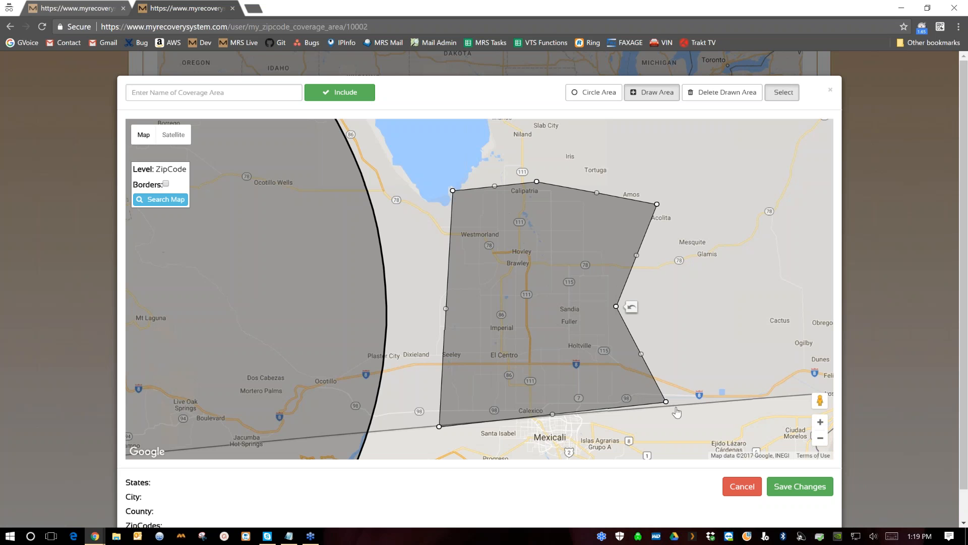
left_click_drag(662, 404, 669, 411)
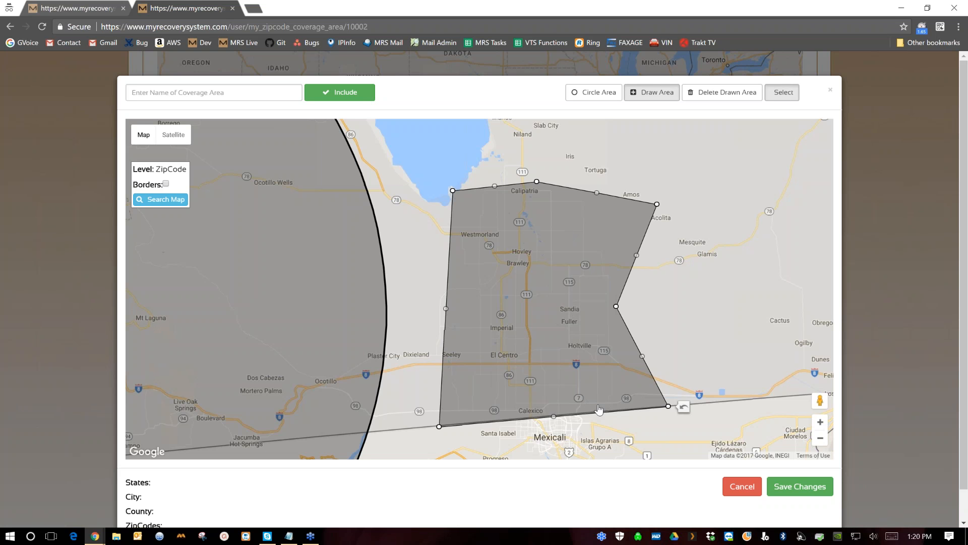
left_click_drag(668, 406, 666, 402)
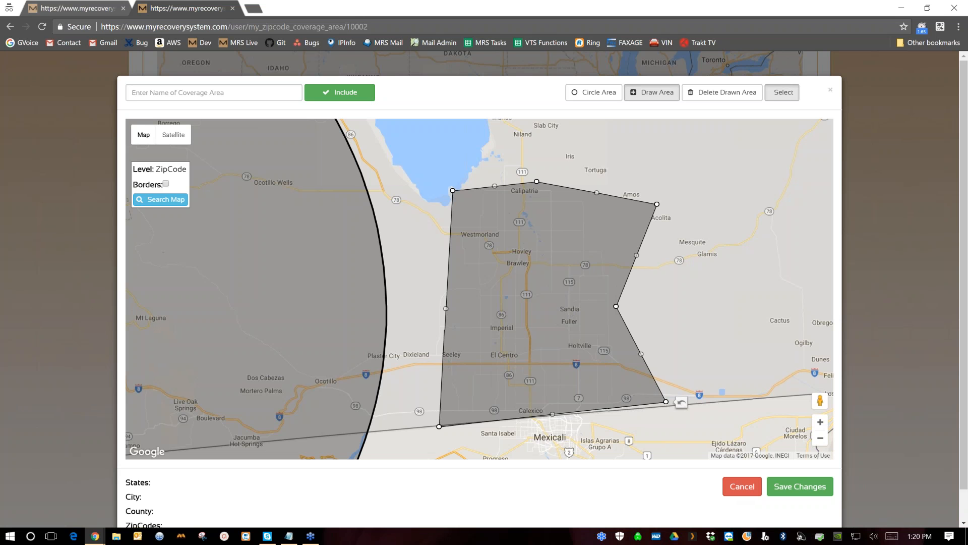
Name the coverage area El Centro, set it to Exclude and cancel its creation
left_click(207, 91)
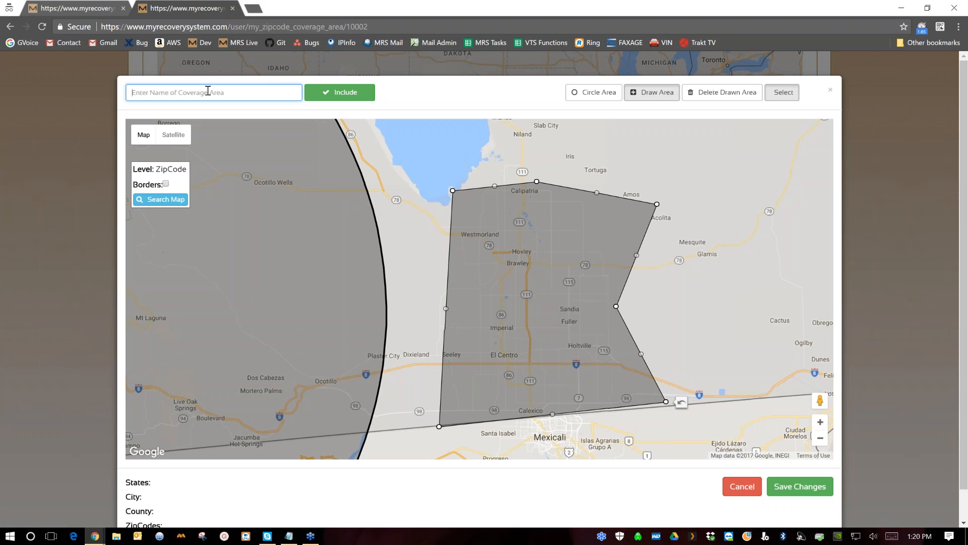
type("El Centro")
left_click(337, 99)
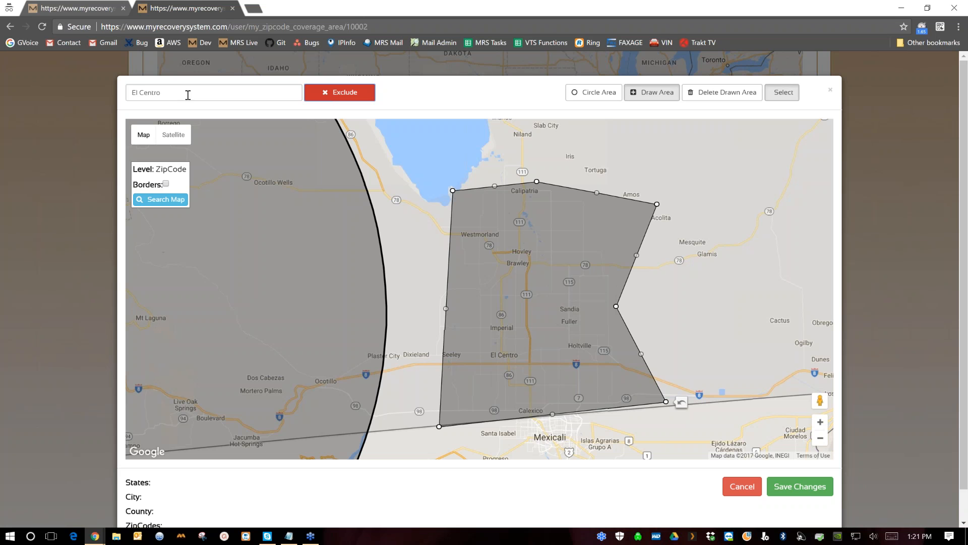
left_click(741, 486)
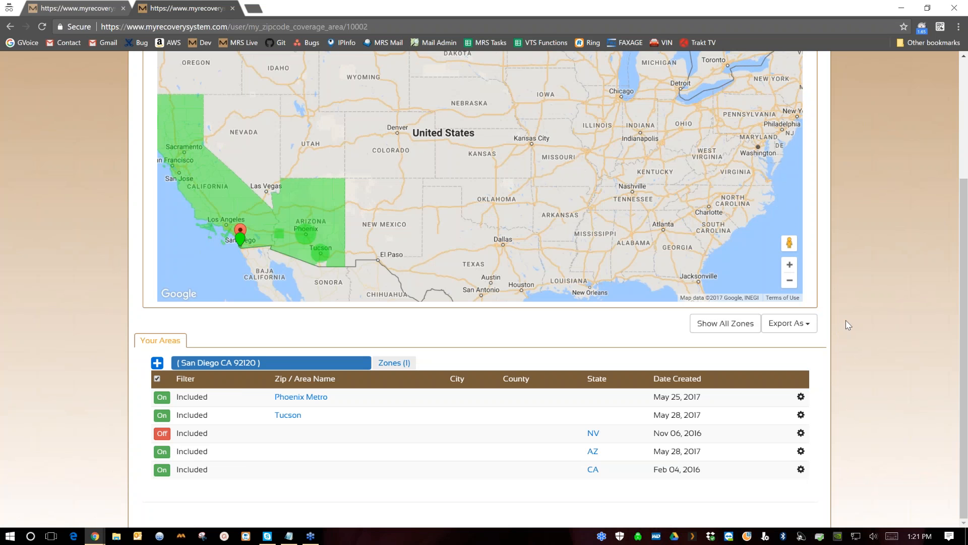
Open the Company Employees list from the company settings
scroll(847, 322, "up", 3)
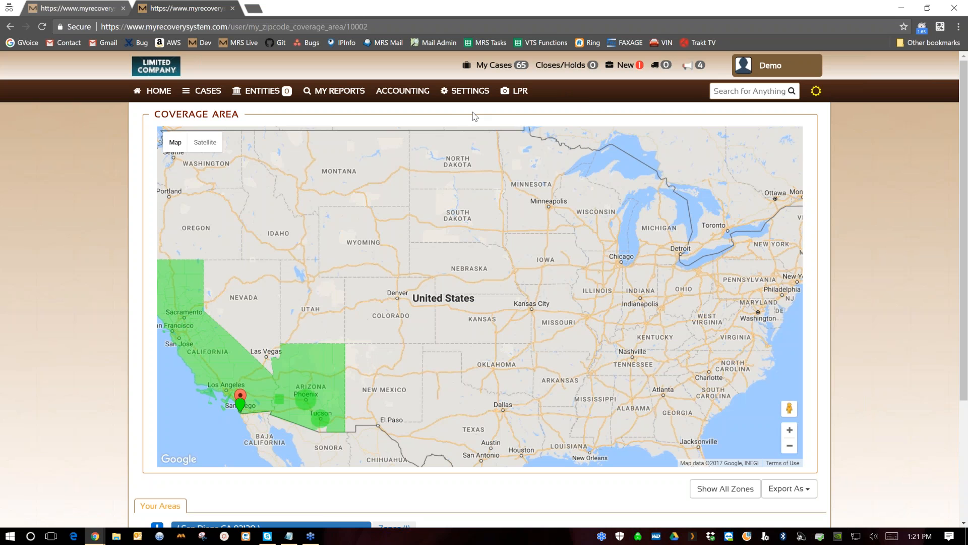
left_click(465, 95)
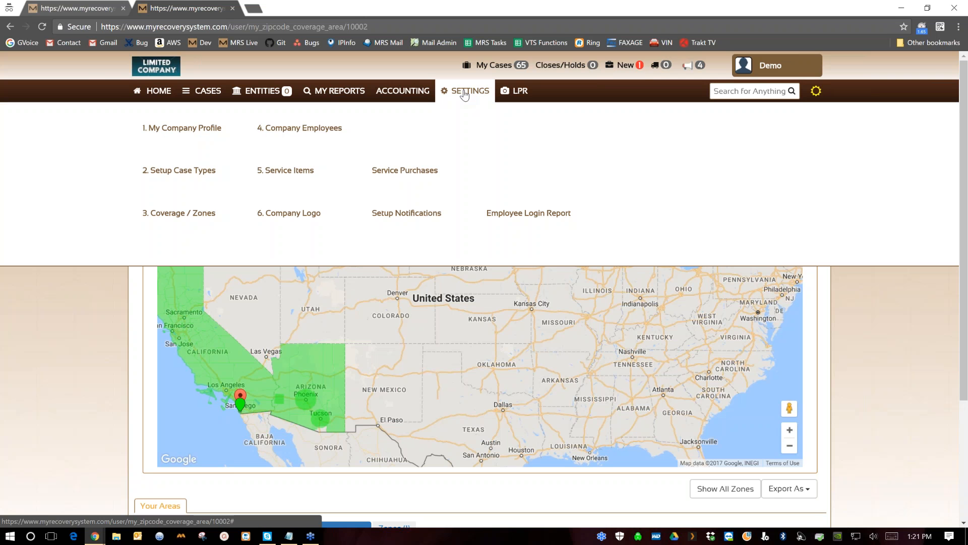
left_click(302, 128)
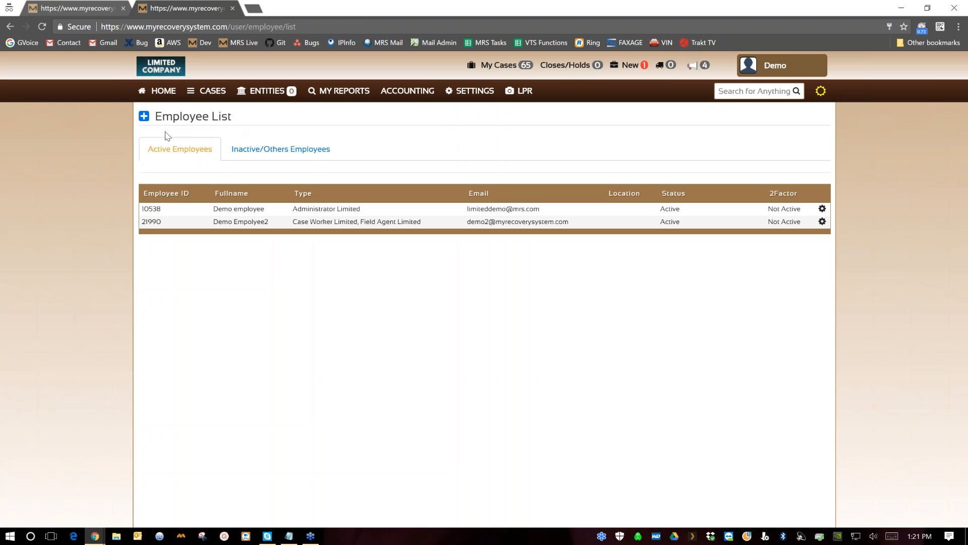
Start adding a new employee and view the available timezones without choosing one
left_click(143, 116)
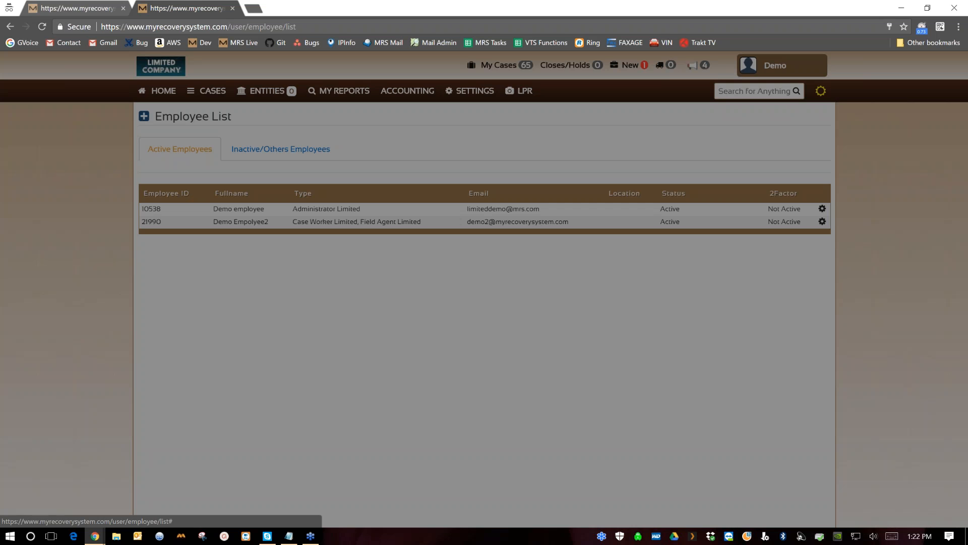
left_click(201, 161)
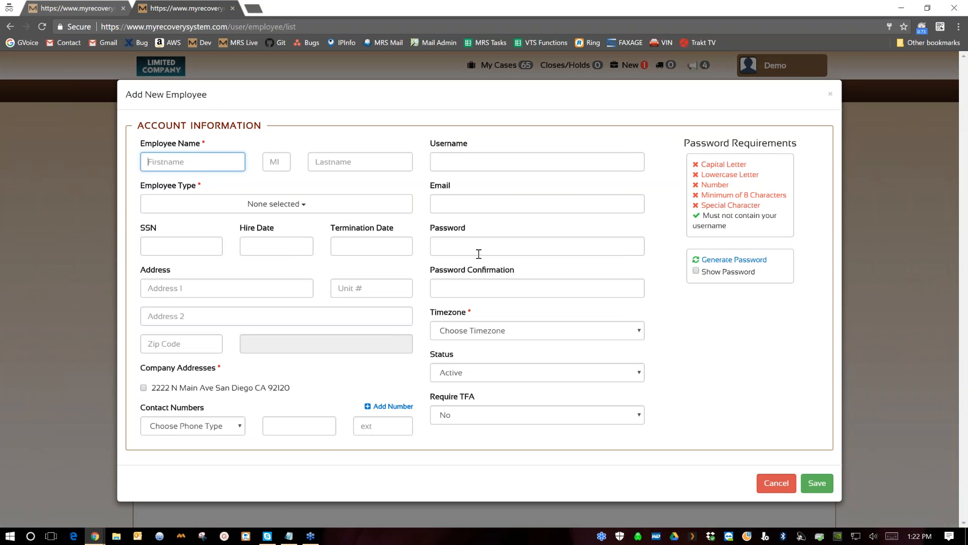
left_click(474, 333)
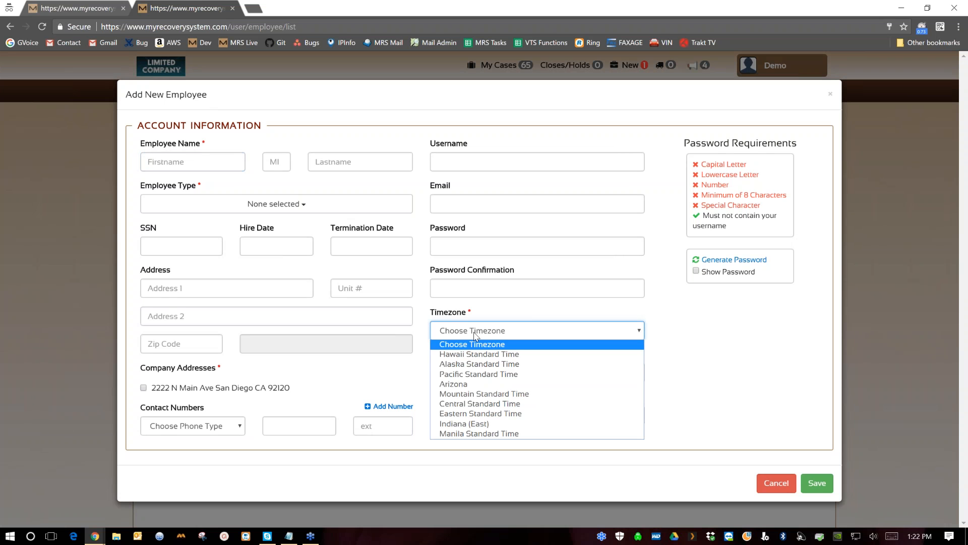
left_click(474, 335)
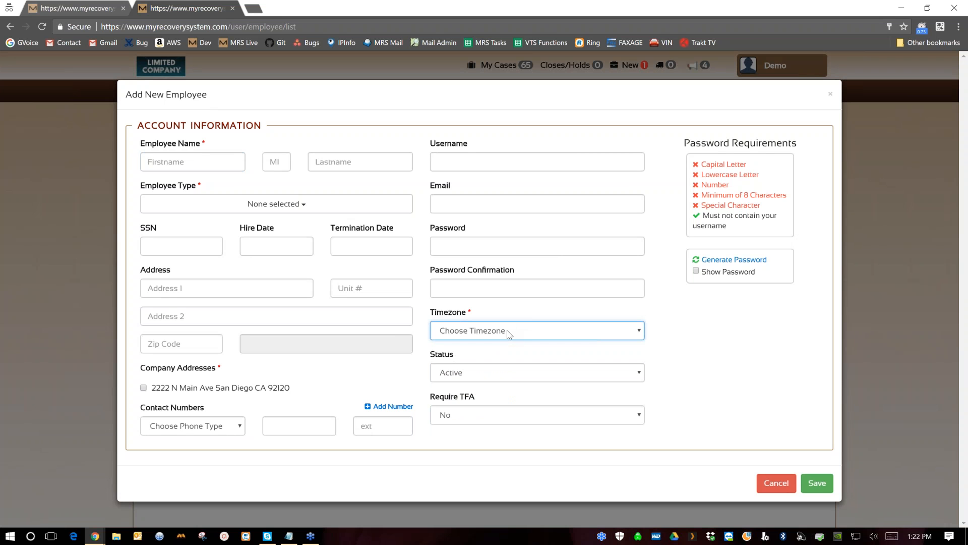
left_click(682, 335)
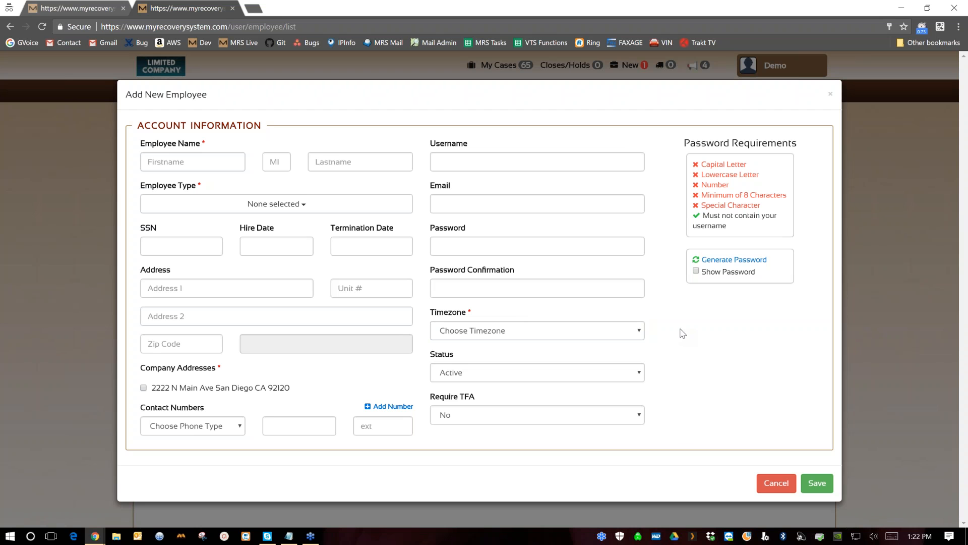
Try the employee type choices, including Case Worker Limited, and select Administrator Limited and Field Agent Limited for the new employee
left_click(304, 206)
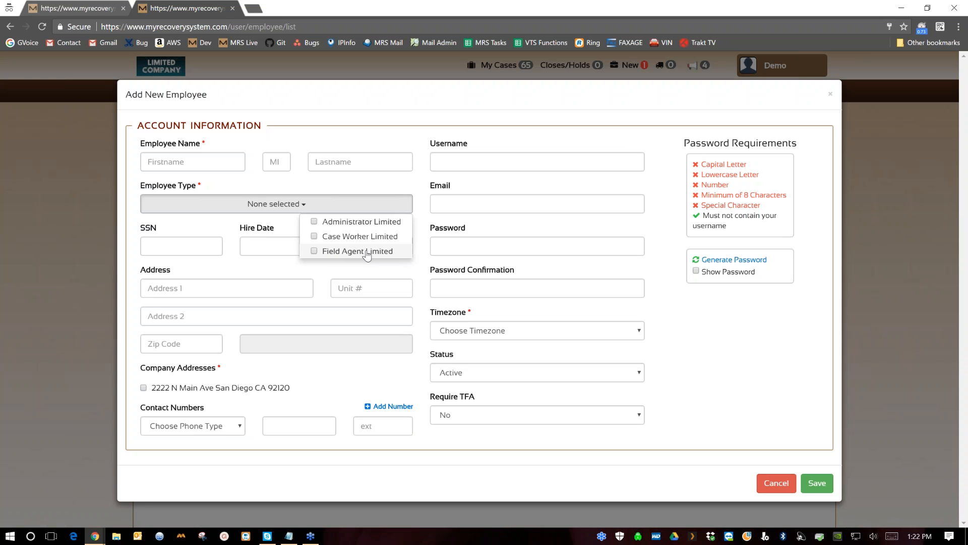
left_click(333, 254)
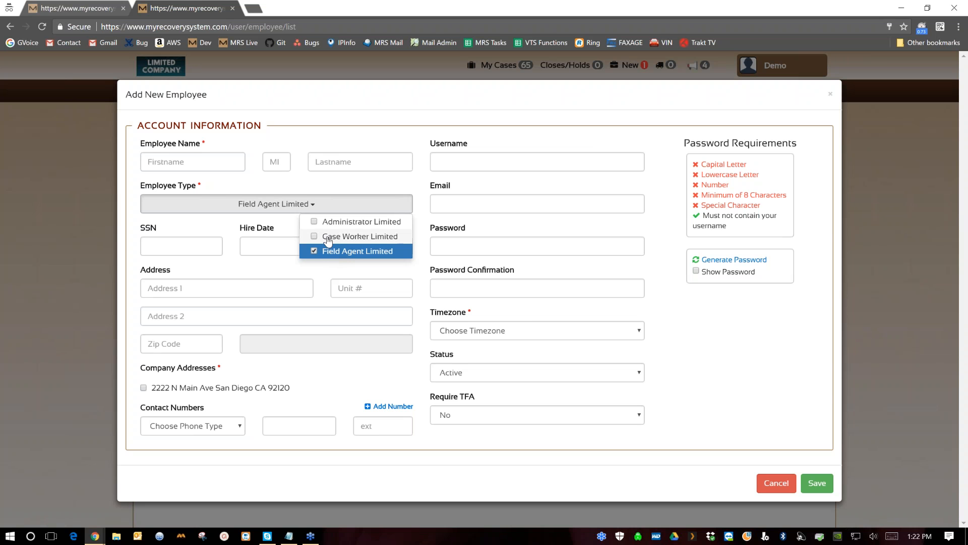
left_click(327, 238)
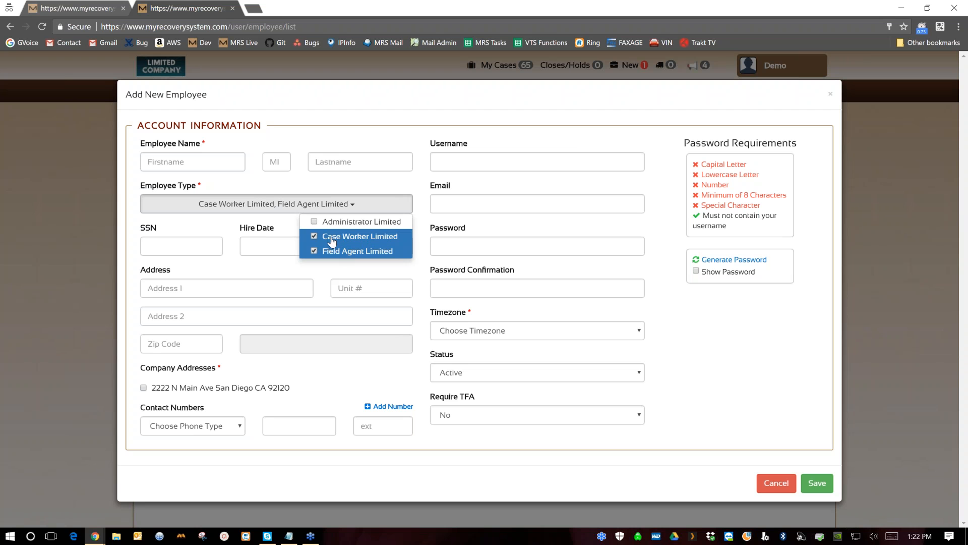
left_click(331, 240)
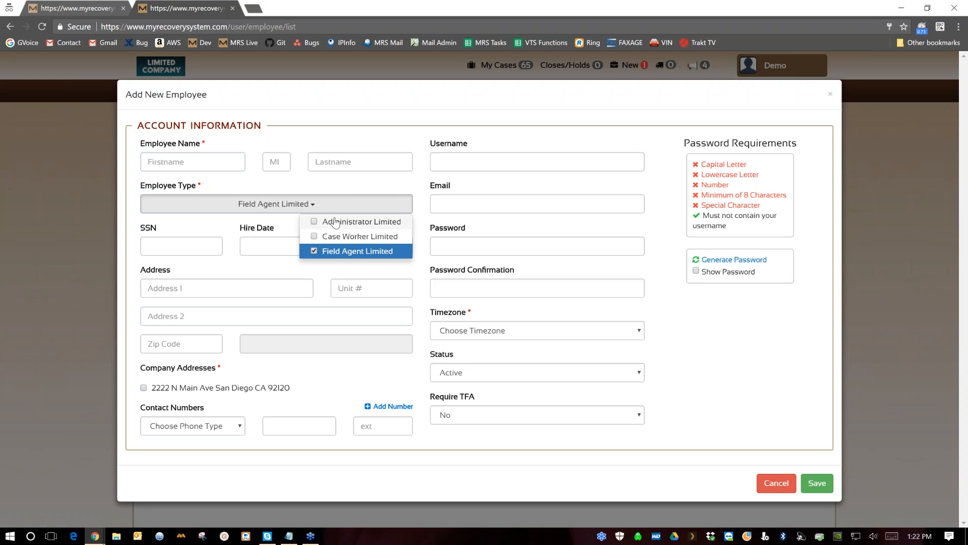
left_click(334, 222)
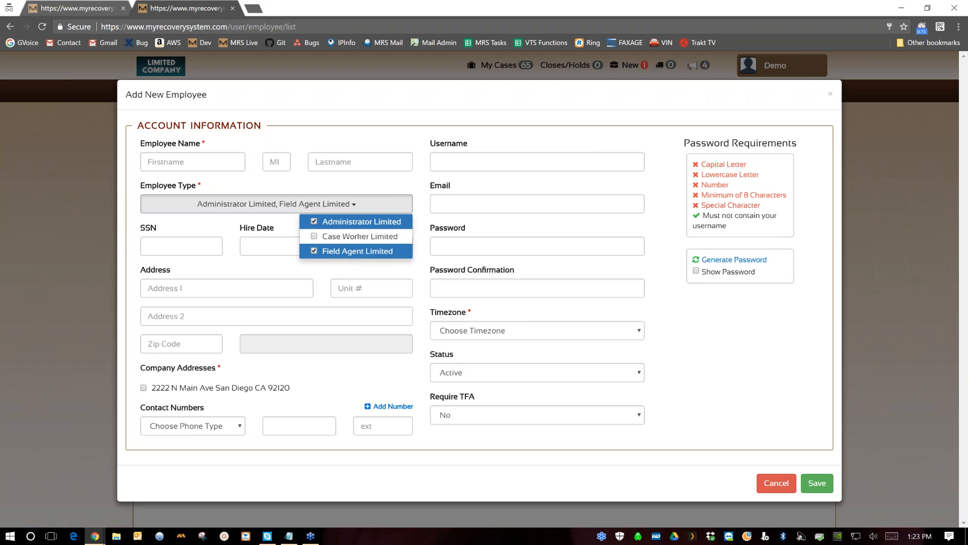
left_click(388, 186)
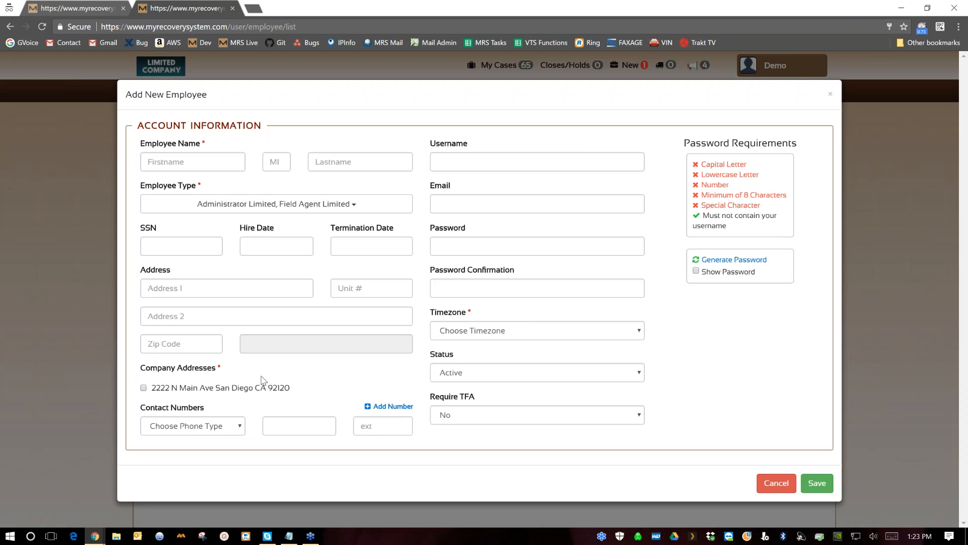
Assign the company address to the new employee, view the contact phone types and cancel the new employee entry
left_click(144, 387)
left_click(239, 426)
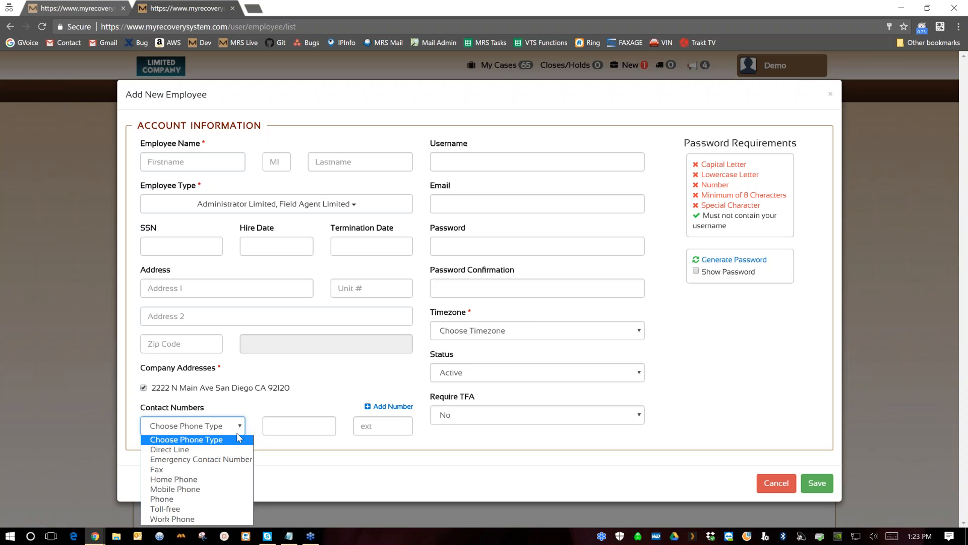
left_click(288, 444)
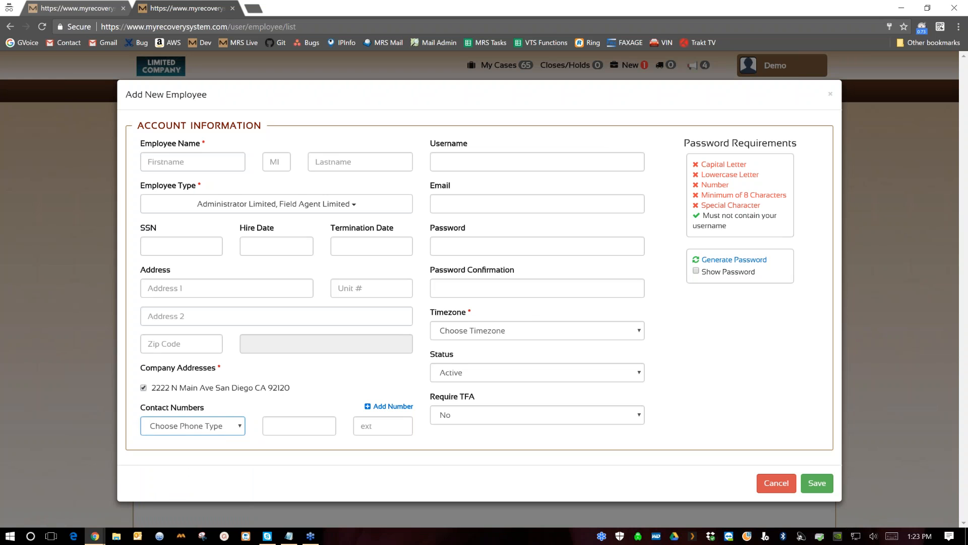
left_click(778, 484)
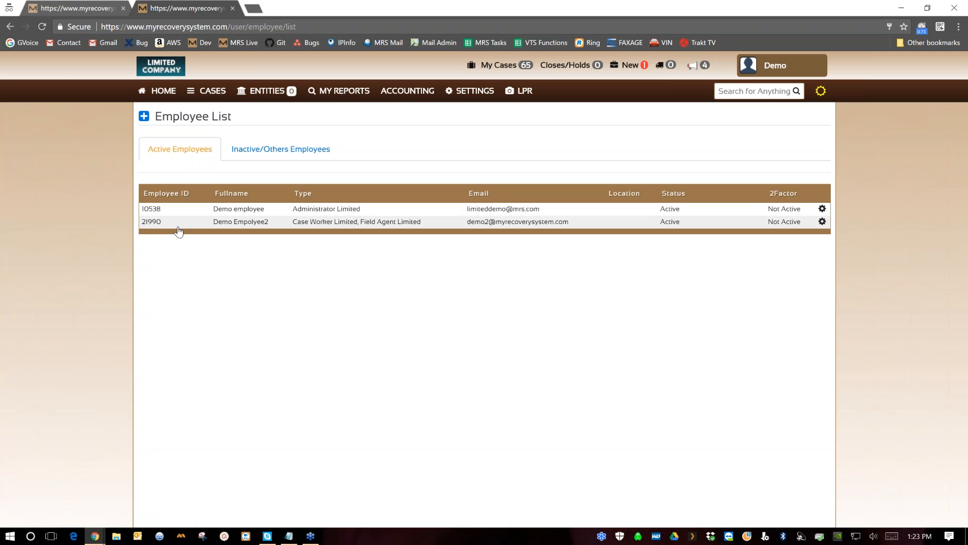
Open the routes and permissions of the Administrator Limited employee, disable the Search for anything permission and reload the page
left_click(823, 209)
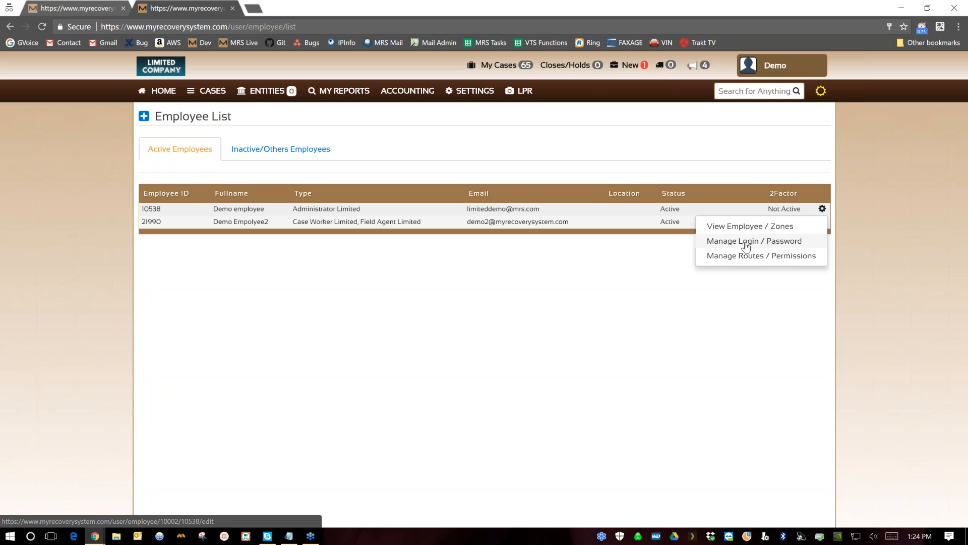
left_click(725, 257)
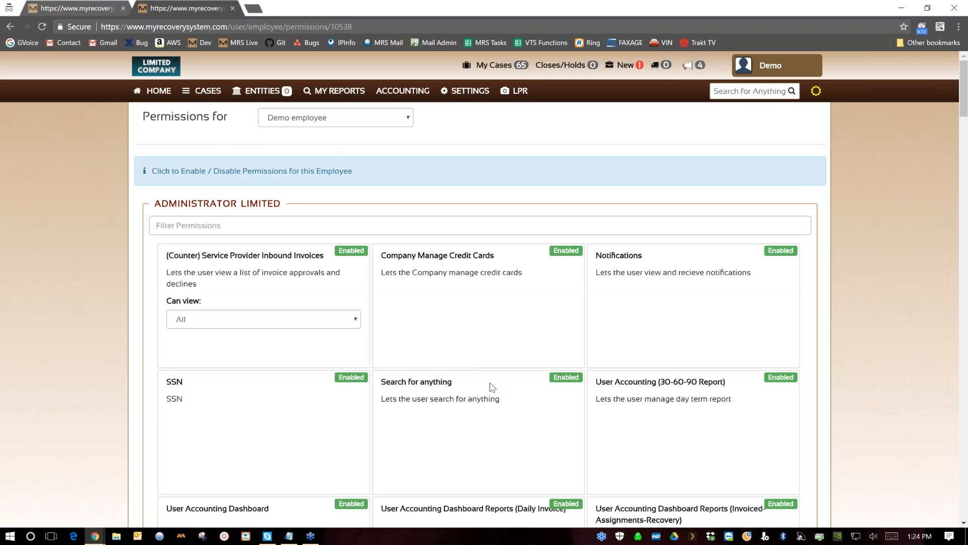
left_click(565, 378)
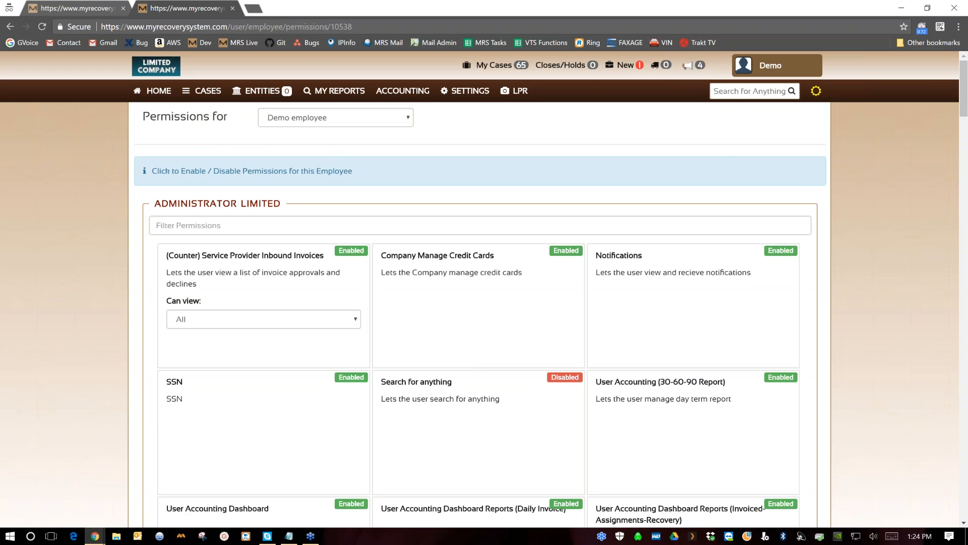
left_click(44, 26)
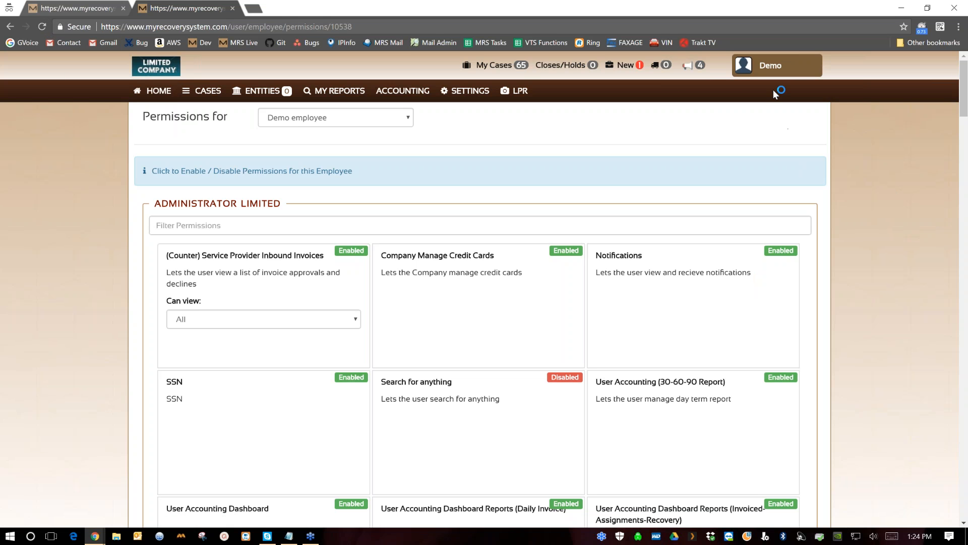
Enable the Search for anything permission again and look through the remaining Administrator Limited permissions
left_click(564, 381)
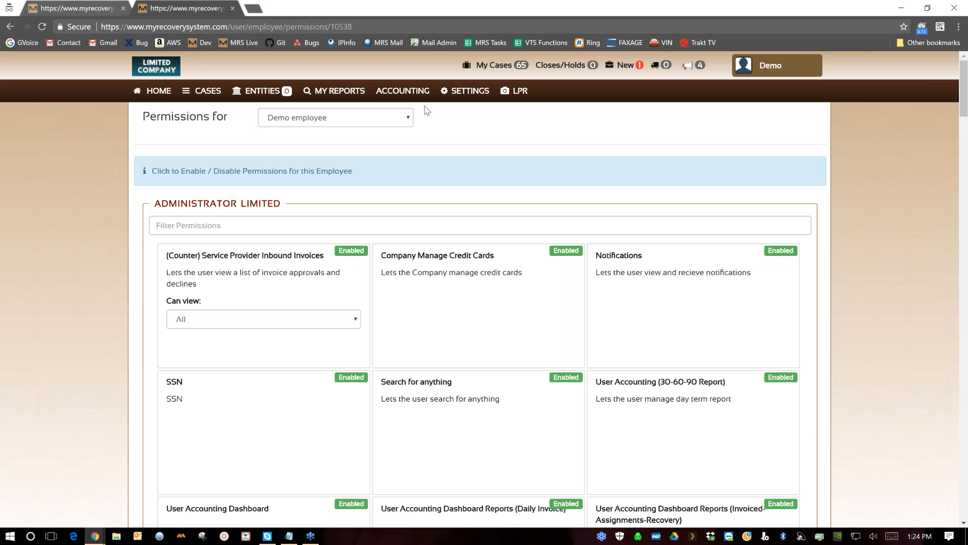
scroll(741, 421, "down", 8)
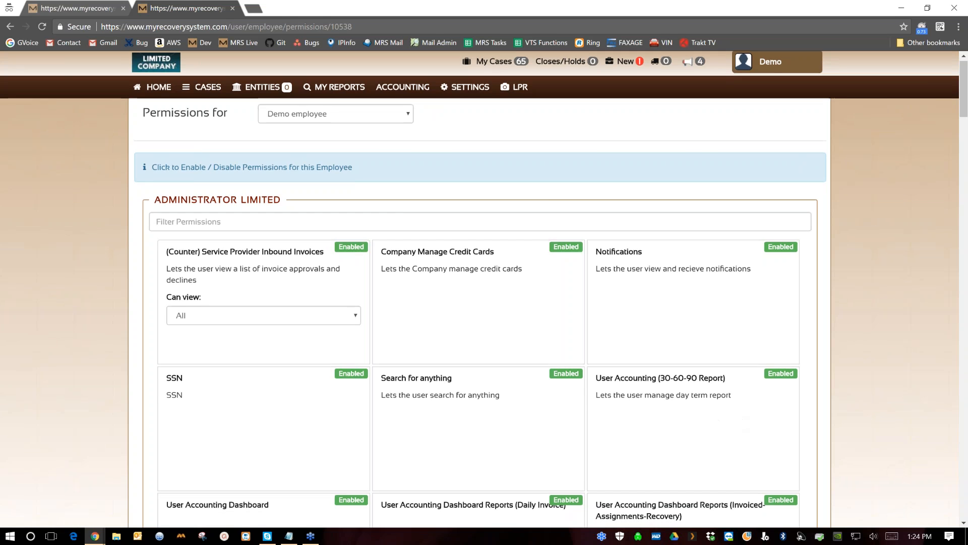
scroll(705, 401, "down", 15)
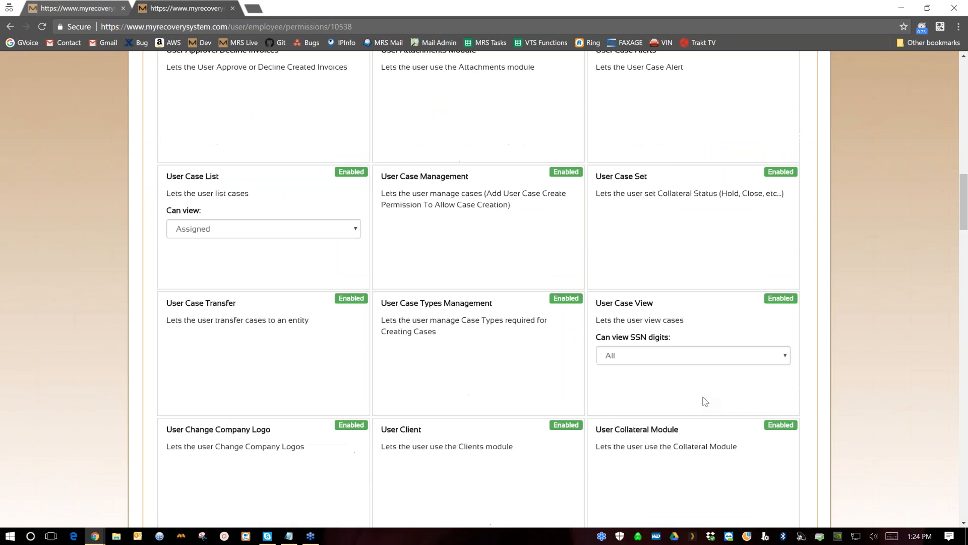
Look through the rest of the demo employee's Administrator Limited permissions and open the service items and tax rates settings
scroll(705, 401, "down", 10)
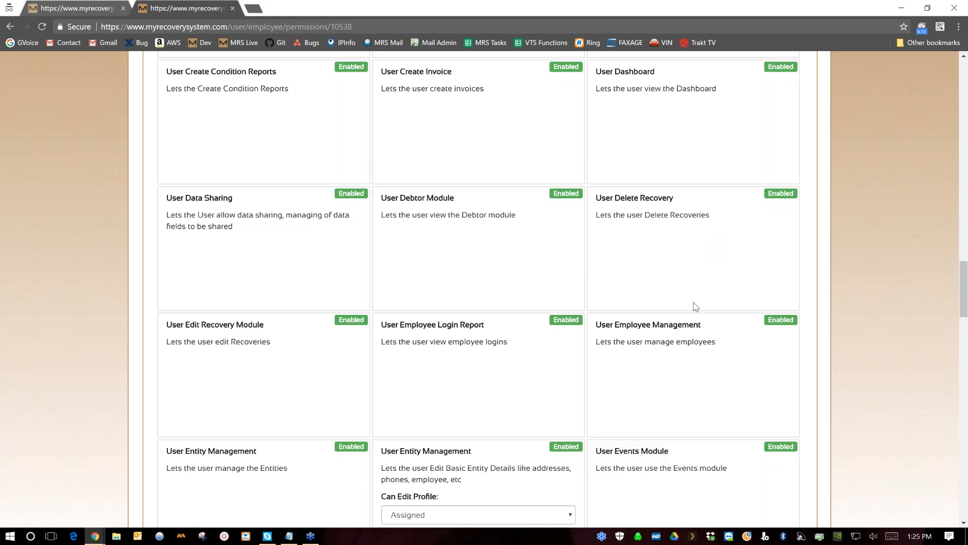
scroll(694, 305, "up", 20)
scroll(692, 303, "up", 7)
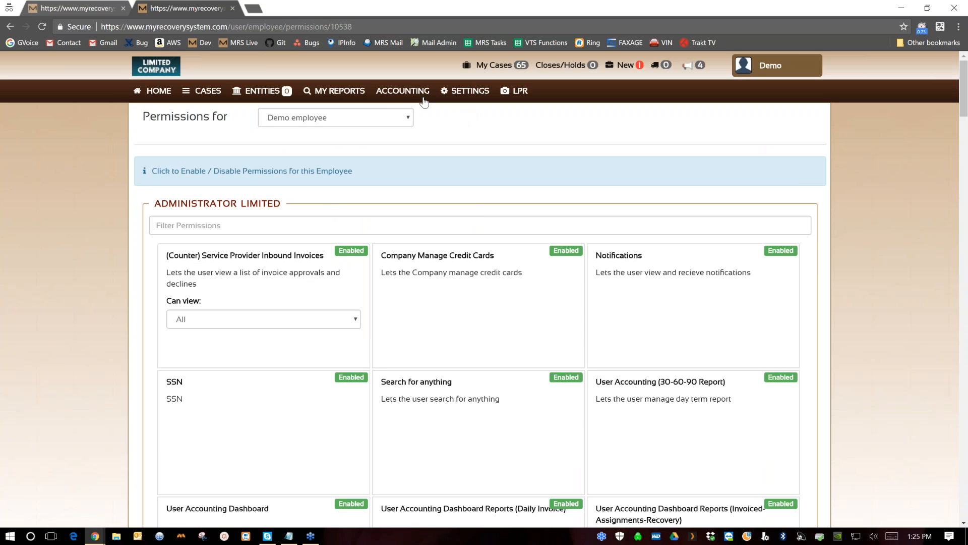
mouse_move(402, 98)
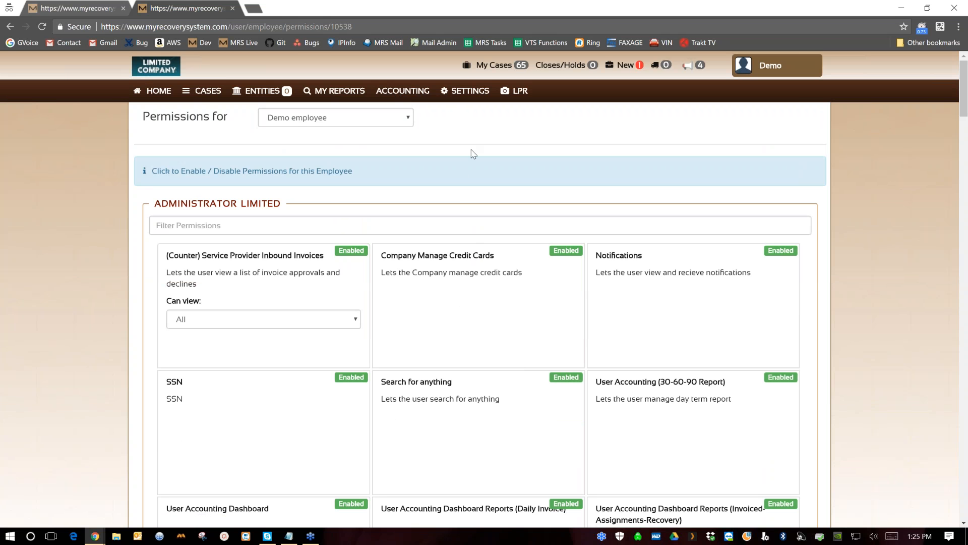
mouse_move(467, 94)
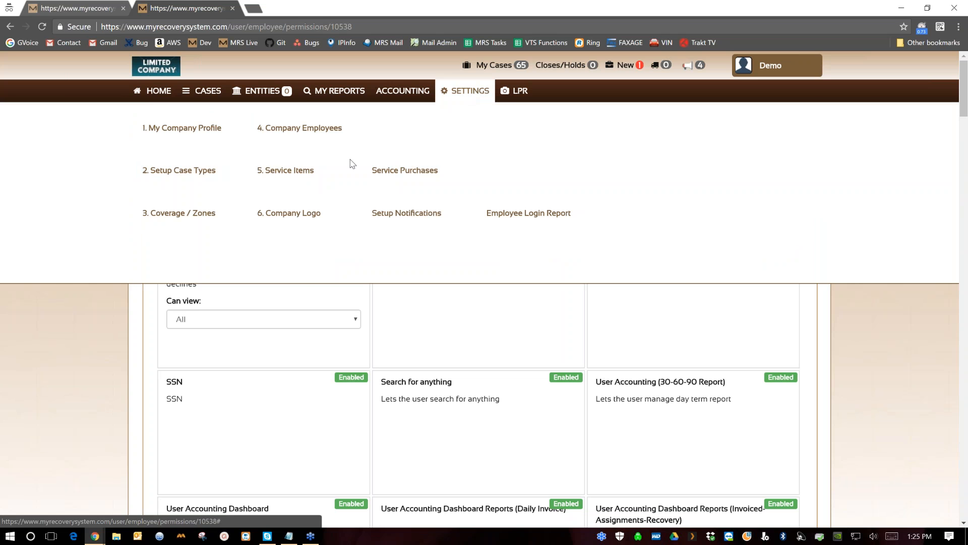
left_click(283, 174)
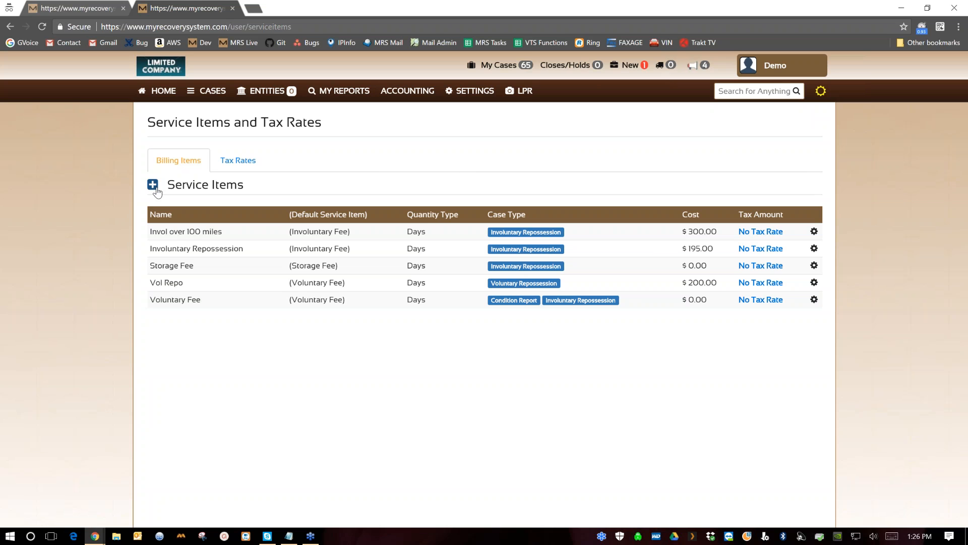
Start a new service item named Invol, associated with Involuntary Fee and the Involuntary Repossession case type
left_click(152, 186)
left_click(356, 206)
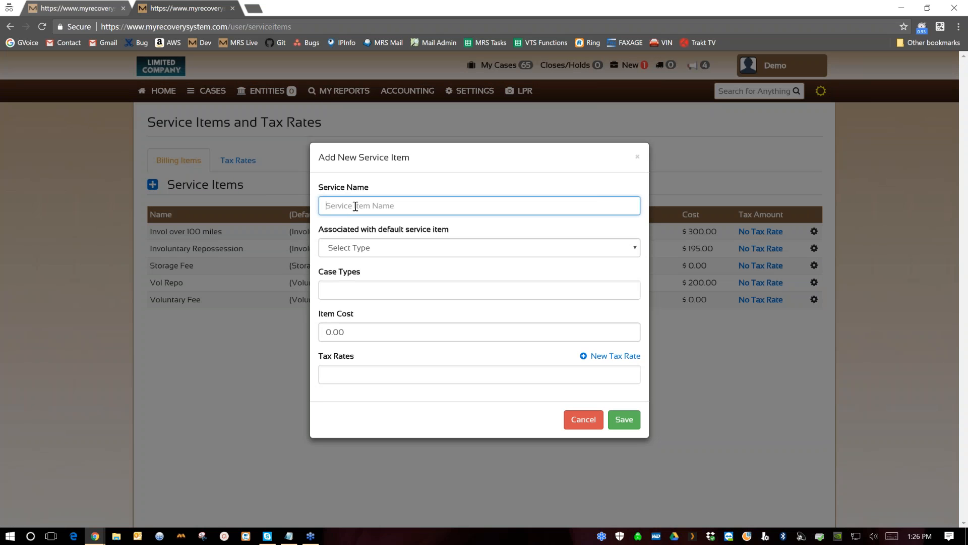
type("Invol")
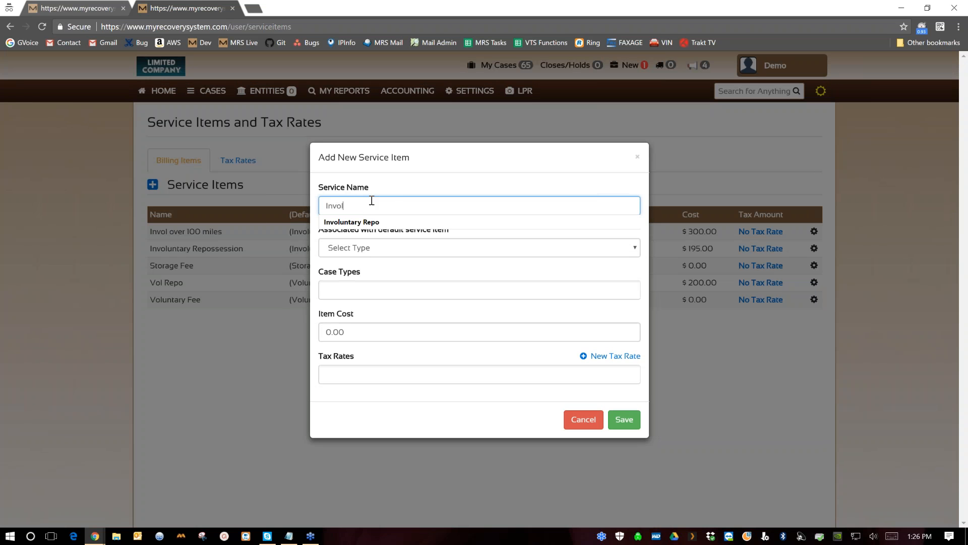
left_click(354, 250)
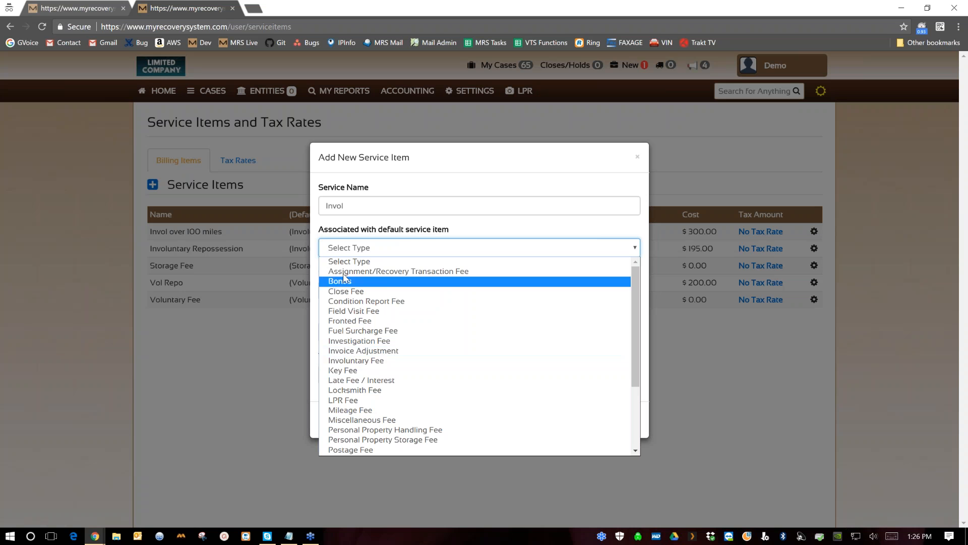
left_click(351, 361)
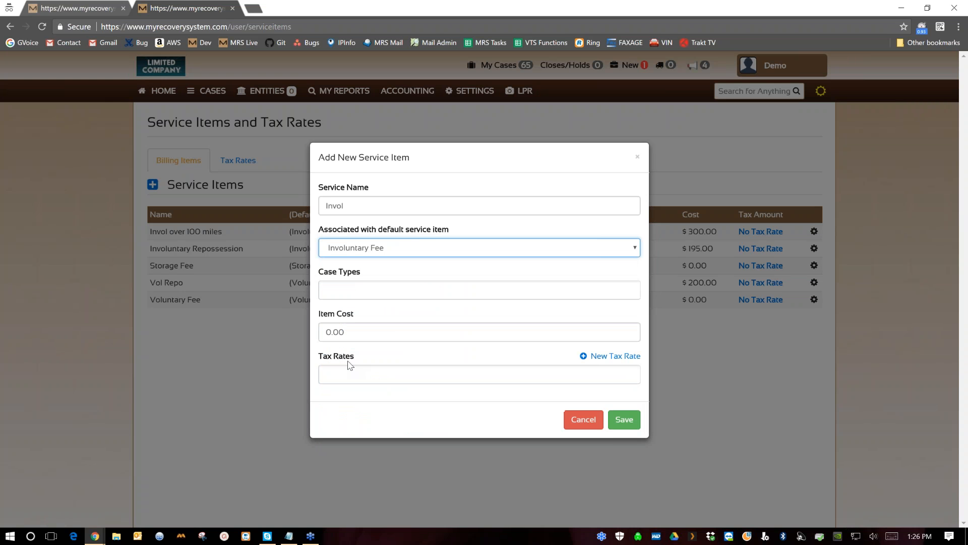
left_click(344, 288)
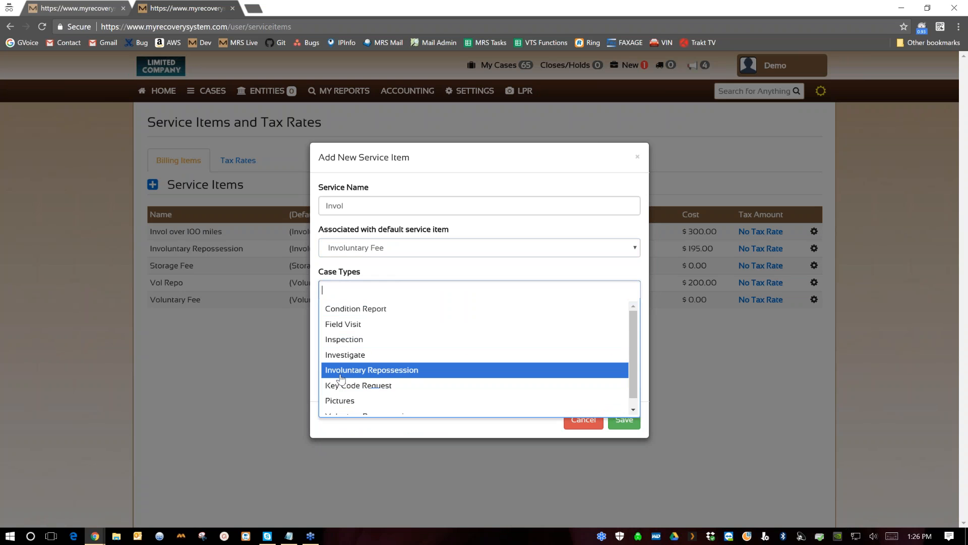
left_click(341, 371)
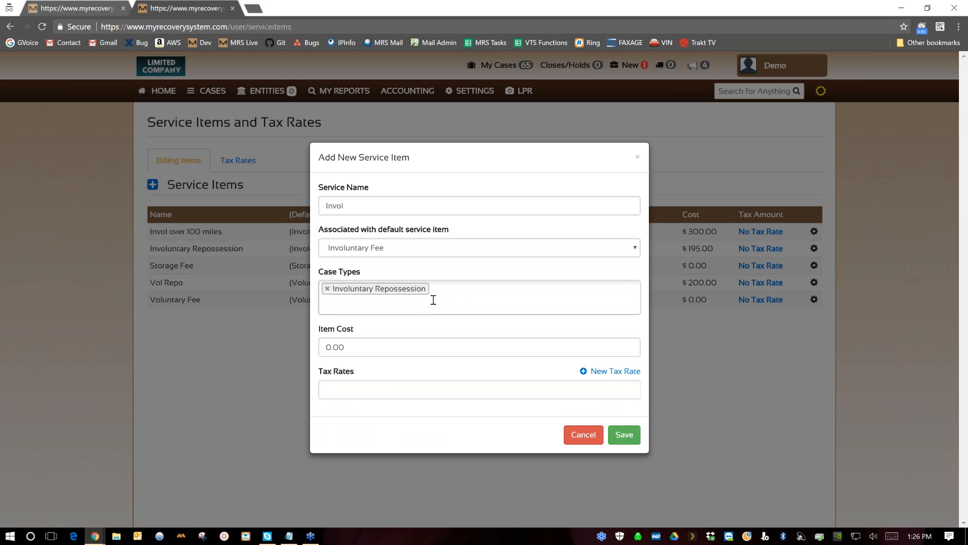
Set the new service item's cost to 300, check the available tax rates and cancel the entry
left_click(356, 345)
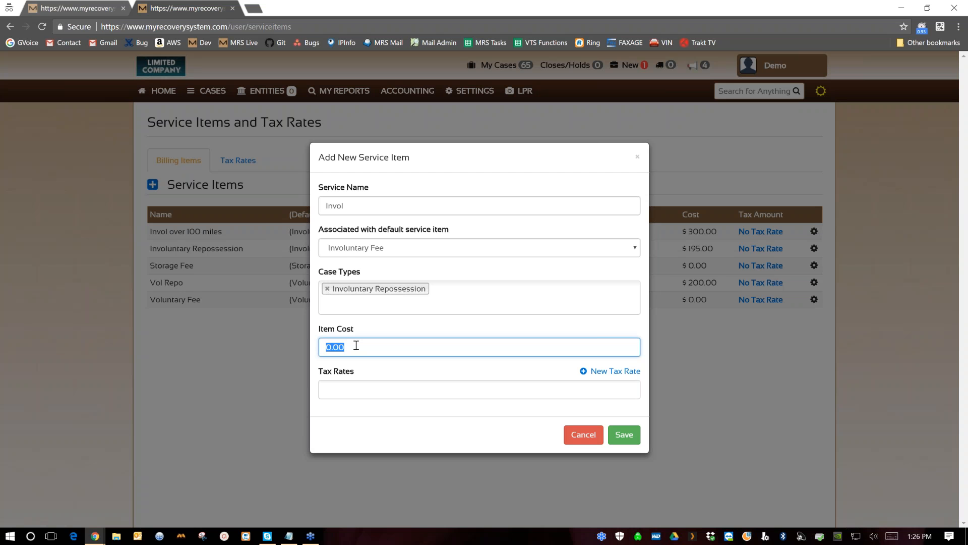
type("300")
left_click(366, 388)
left_click(392, 360)
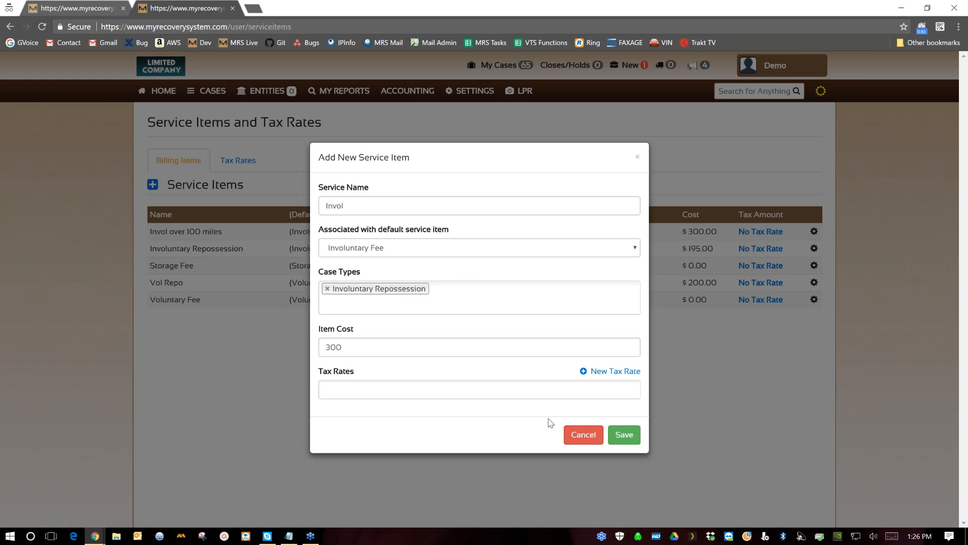
left_click(348, 389)
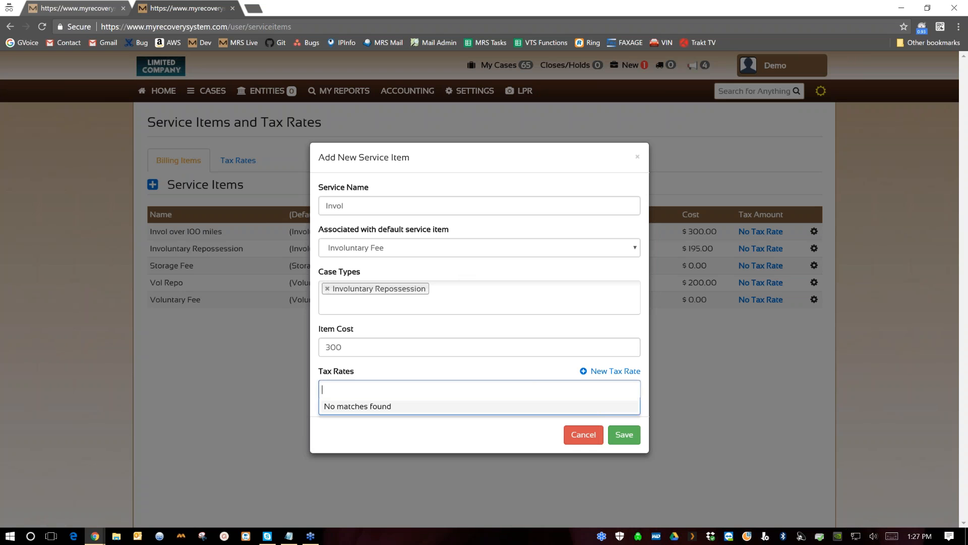
left_click(578, 438)
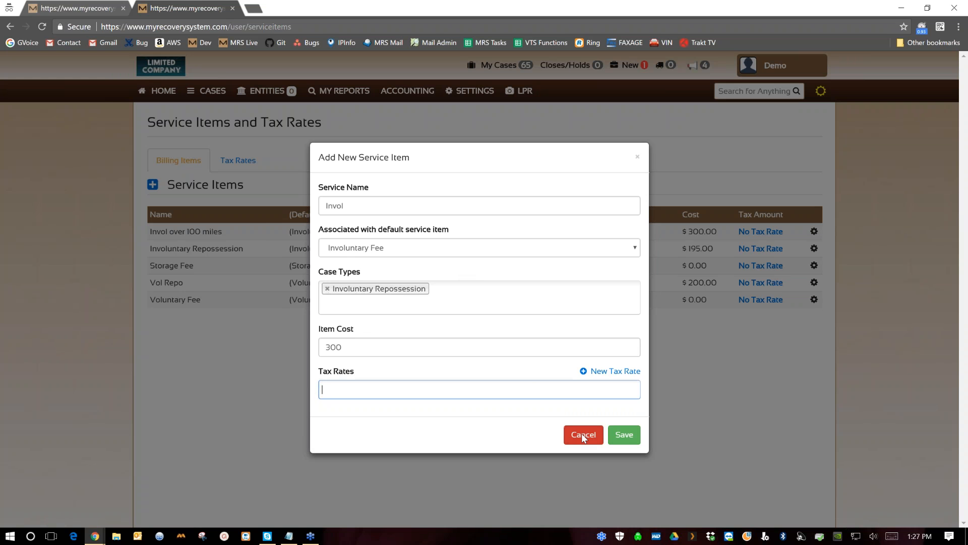
left_click(580, 436)
Open the list of the company's recent service purchases
left_click(477, 95)
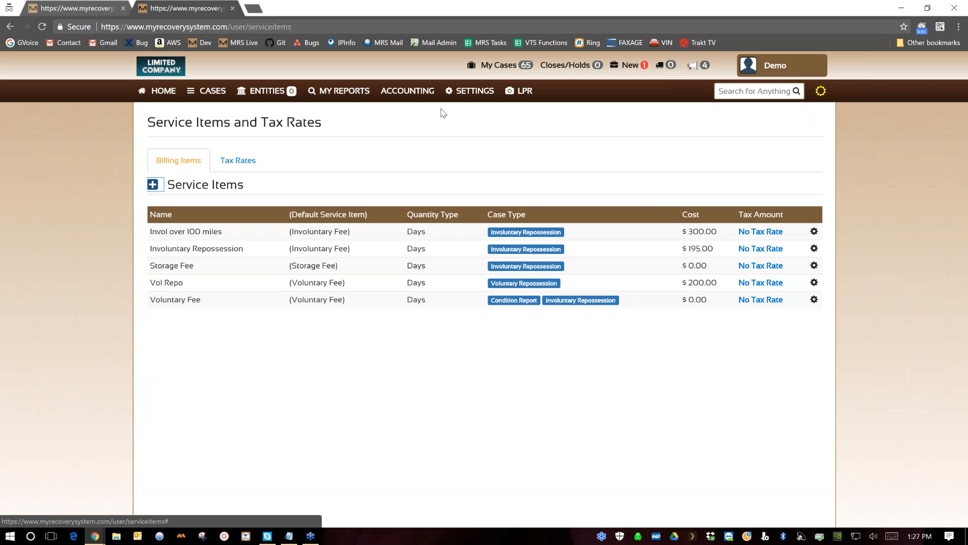
mouse_move(471, 95)
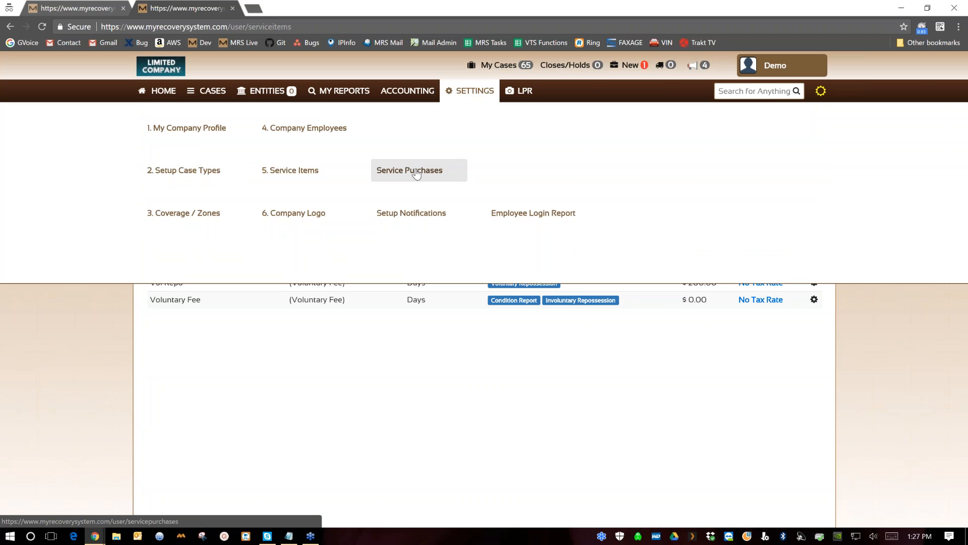
left_click(416, 174)
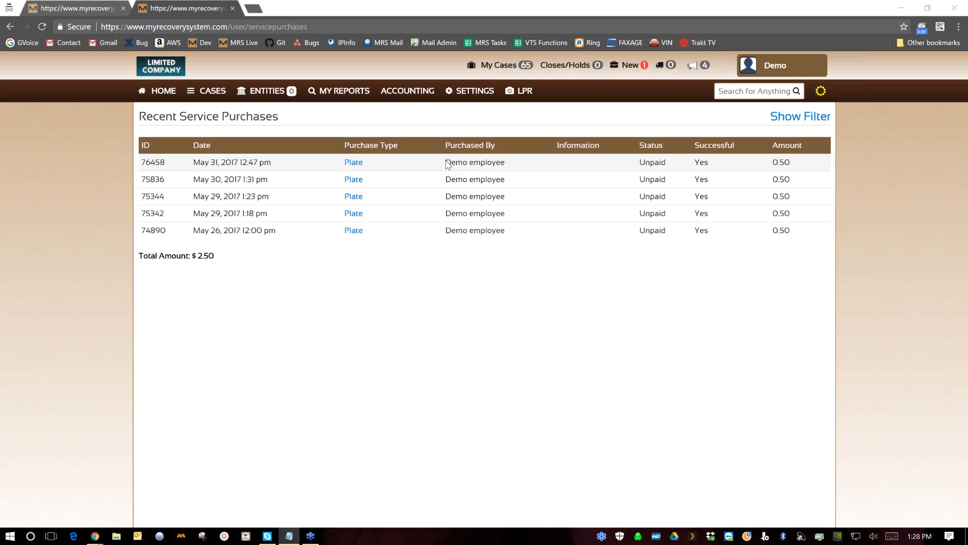
From the dashboard, paste the copied VIN into the Buy Plate Data field and purchase the plate data
left_click(164, 94)
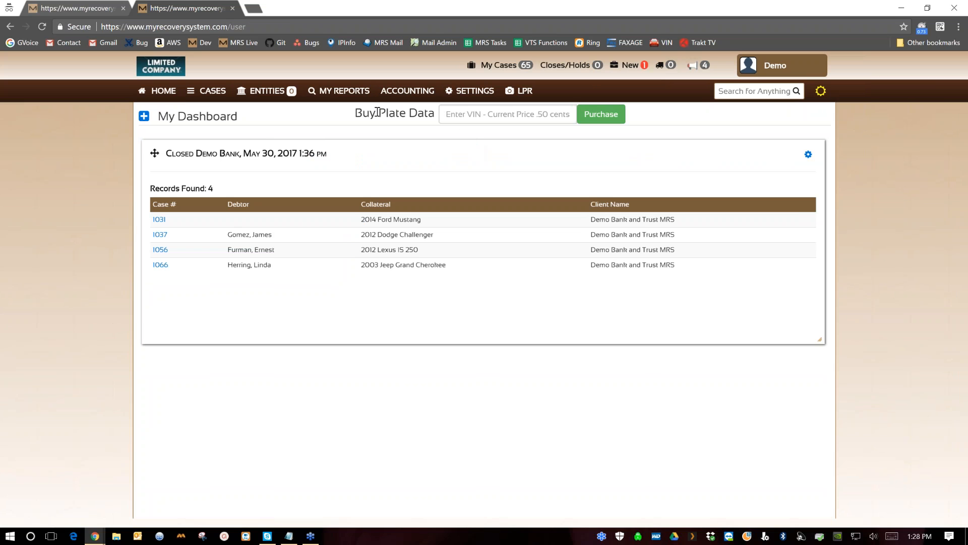
left_click_drag(354, 114, 446, 116)
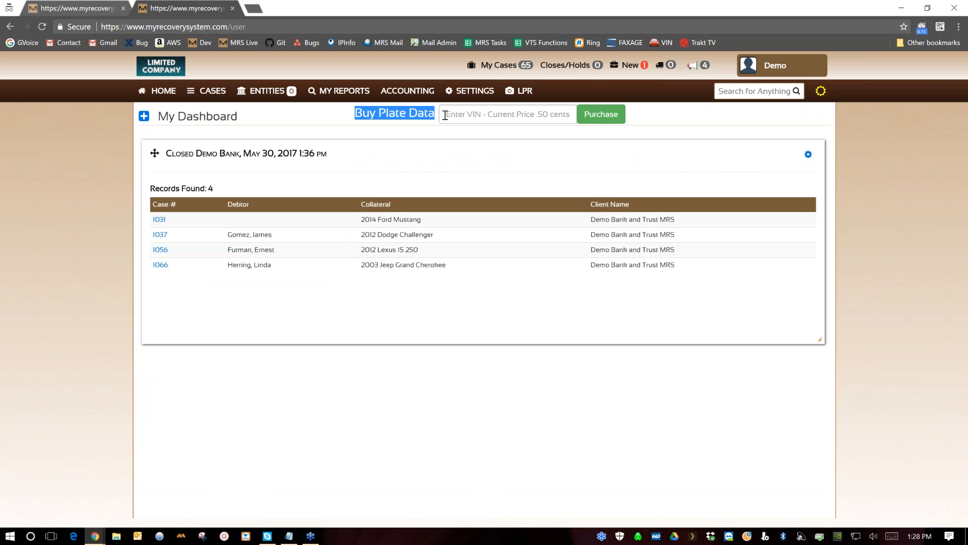
left_click(446, 115)
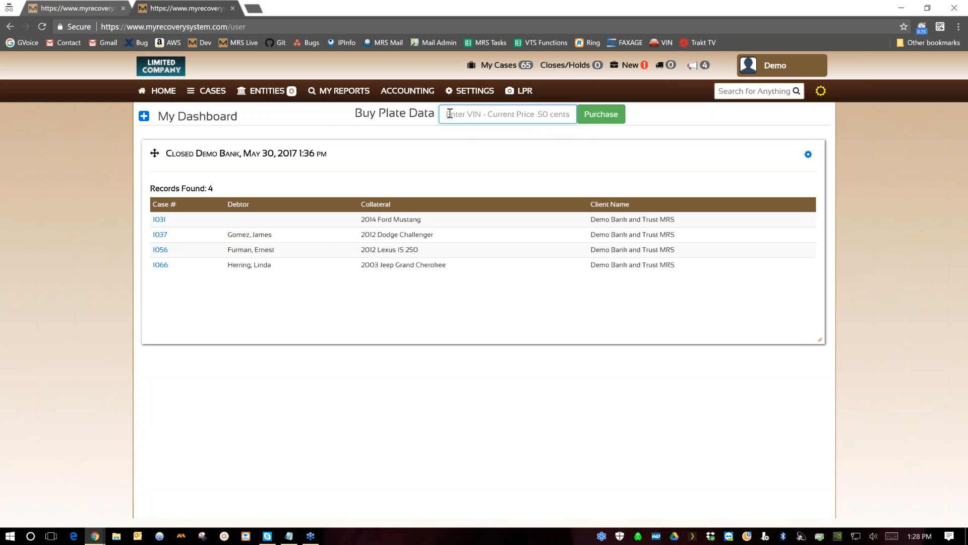
right_click(449, 114)
left_click(475, 182)
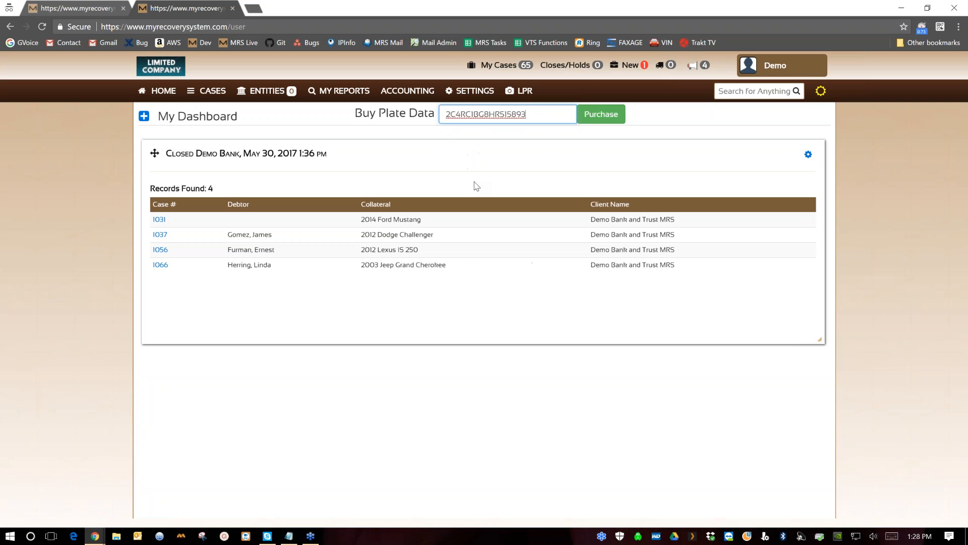
left_click(599, 118)
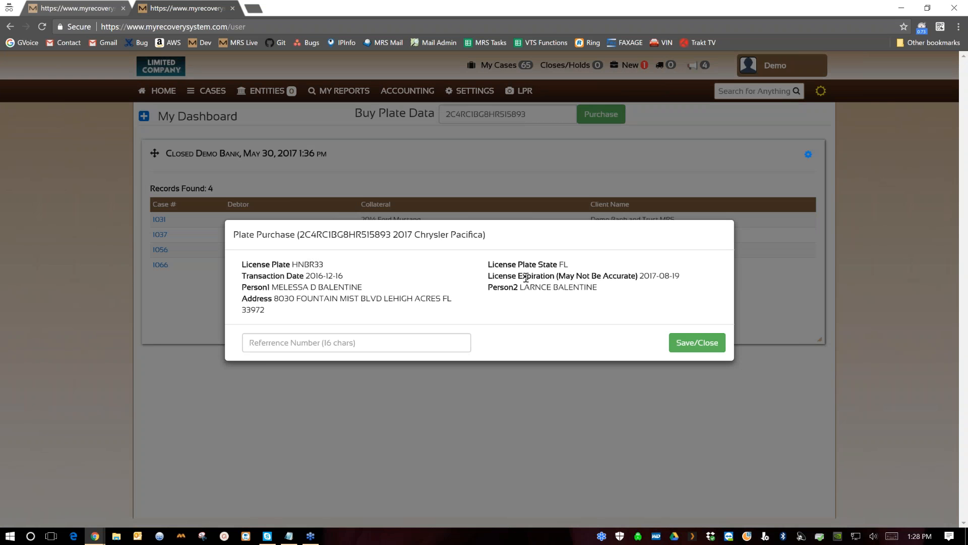
Examine the license expiration date, registered person and license plate in the plate purchase, and save and close it
left_click_drag(639, 276, 681, 277)
left_click(663, 291)
left_click_drag(273, 289, 377, 291)
left_click(357, 312)
left_click_drag(242, 264, 339, 272)
left_click(343, 259)
left_click(701, 347)
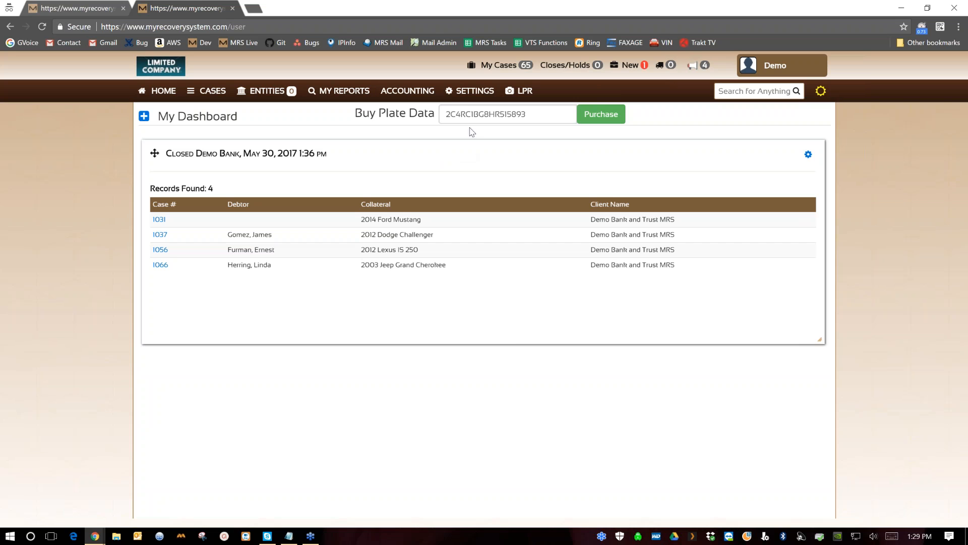
Open the notification settings and look through the active and inactive notifications
left_click(476, 99)
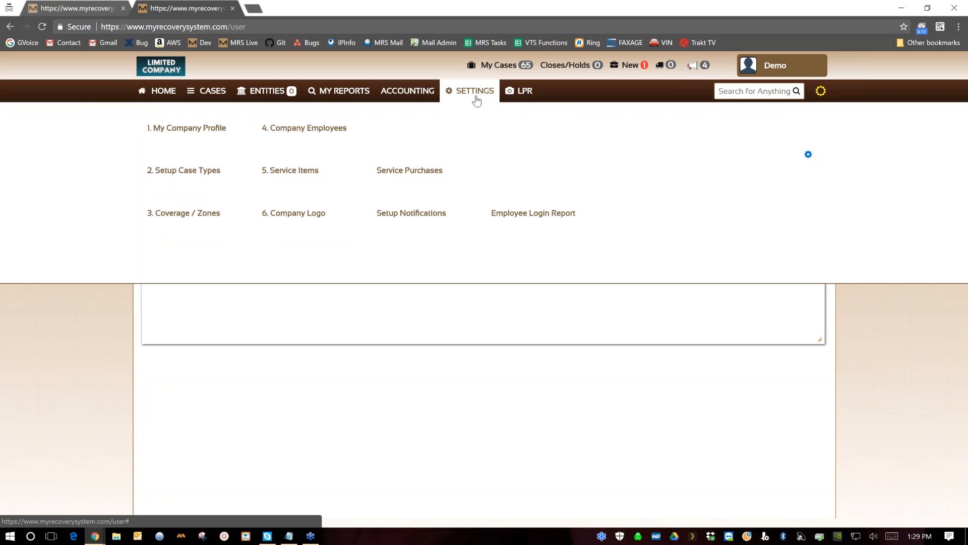
left_click(412, 216)
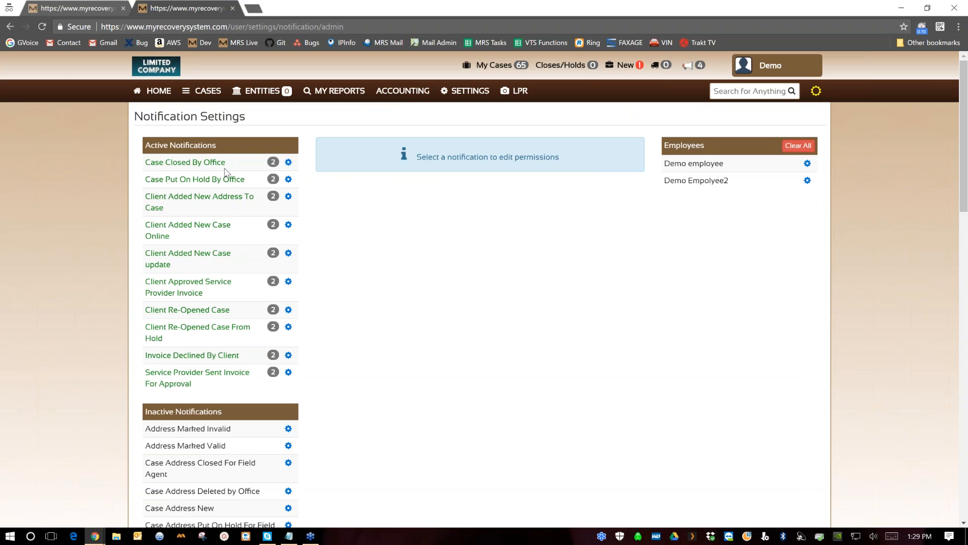
scroll(183, 325, "down", 1)
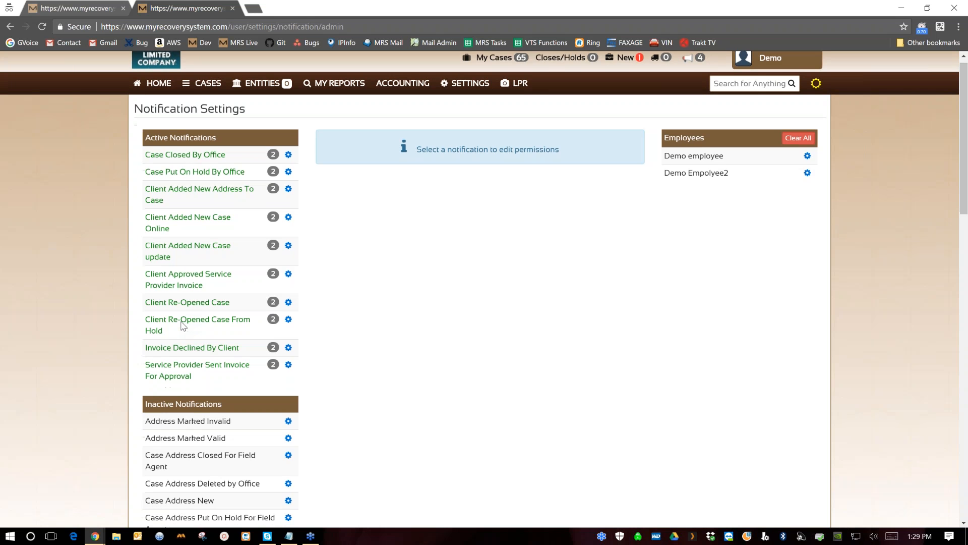
scroll(183, 325, "down", 8)
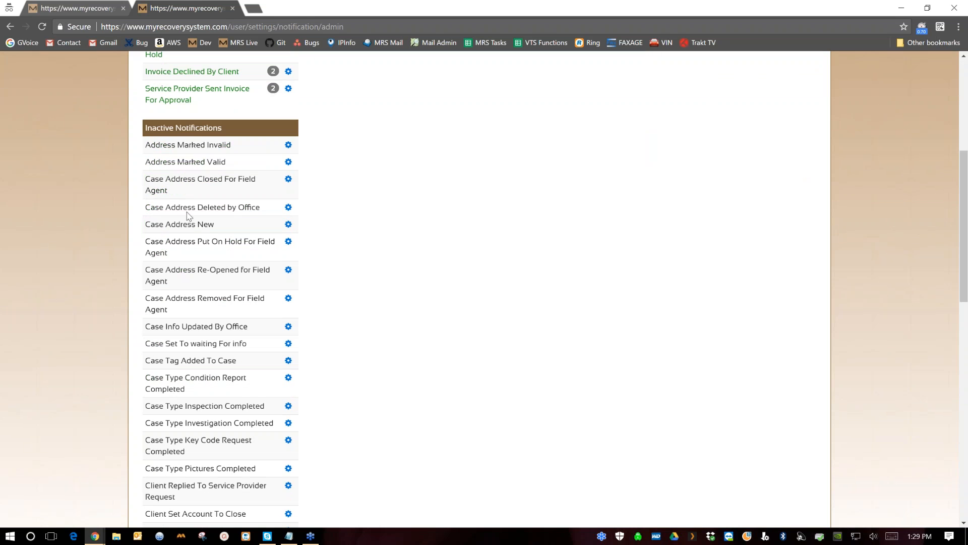
scroll(187, 216, "down", 3)
scroll(194, 229, "down", 8)
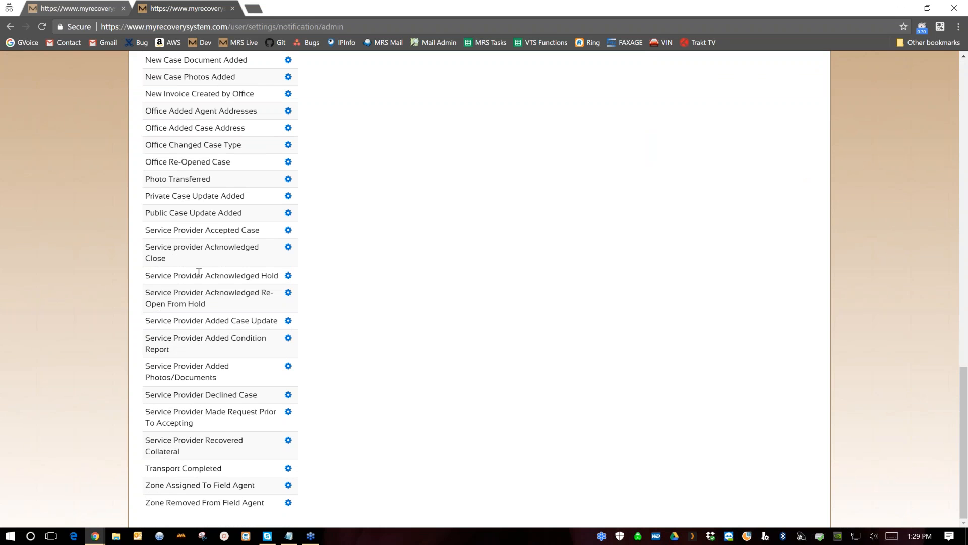
scroll(198, 273, "up", 1)
scroll(198, 272, "up", 20)
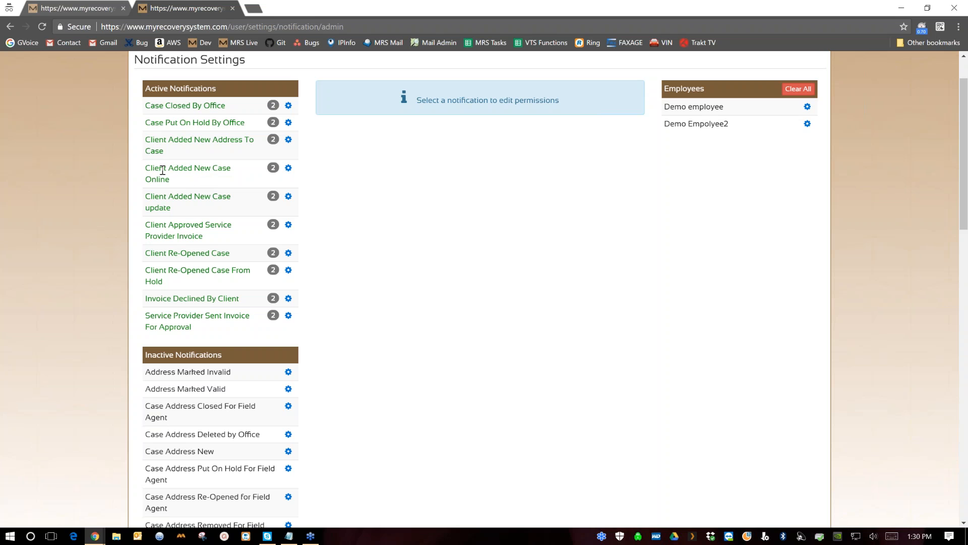
Turn off Always On, Email and Website for both employees in the Invoice Declined By Client notification
left_click(288, 300)
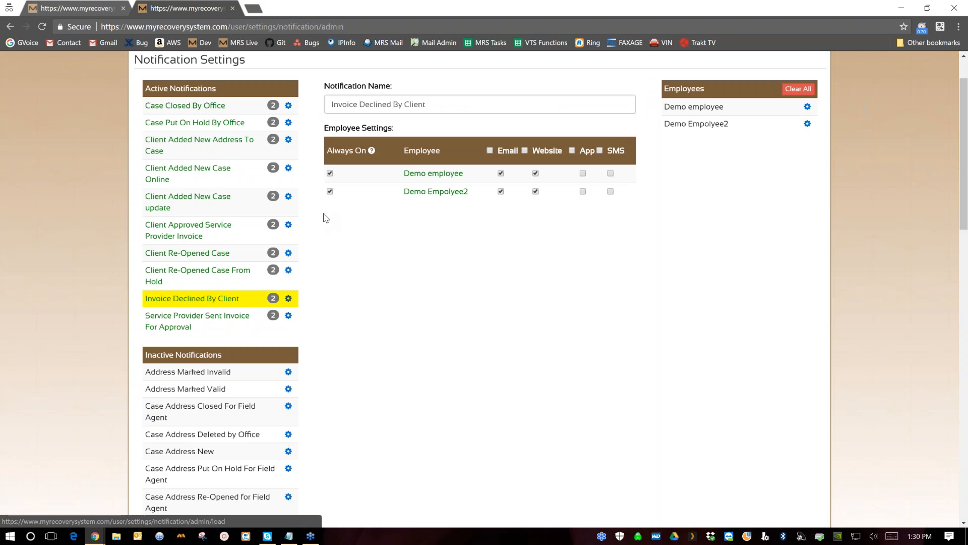
left_click(330, 174)
left_click(329, 191)
left_click(501, 173)
left_click(501, 192)
left_click(535, 174)
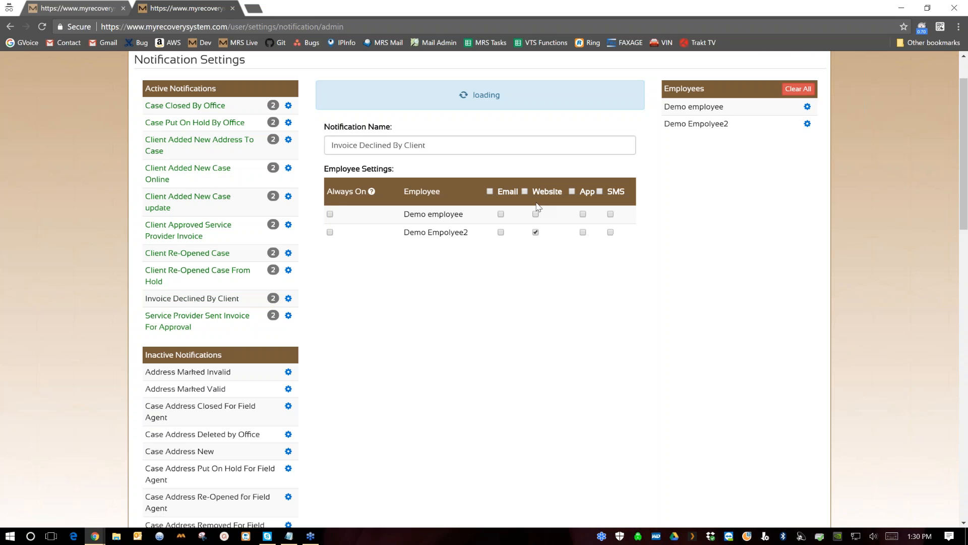
left_click(536, 192)
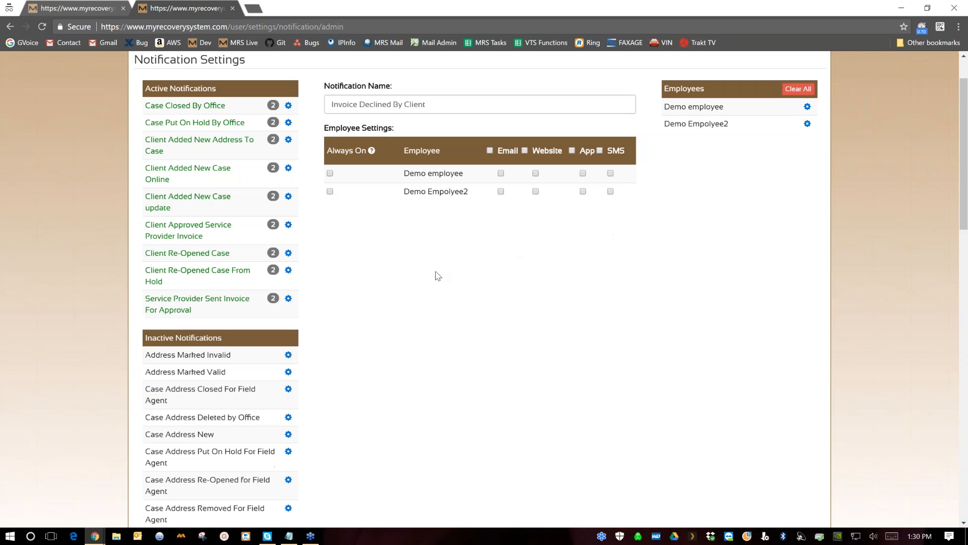
Open the receivables from the accounting dashboard and look through the case invoice filters, bulk payment fields and unpaid invoices
scroll(405, 251, "up", 1)
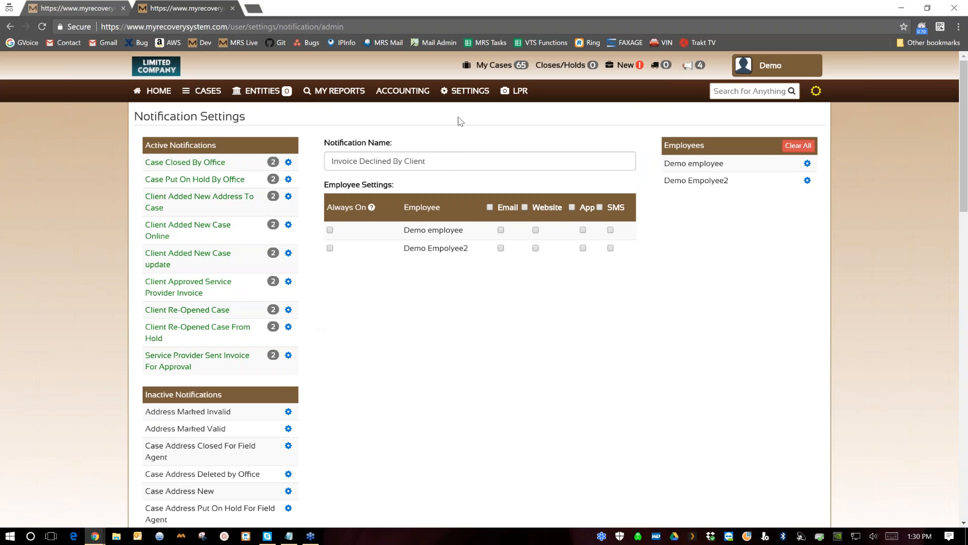
left_click(469, 95)
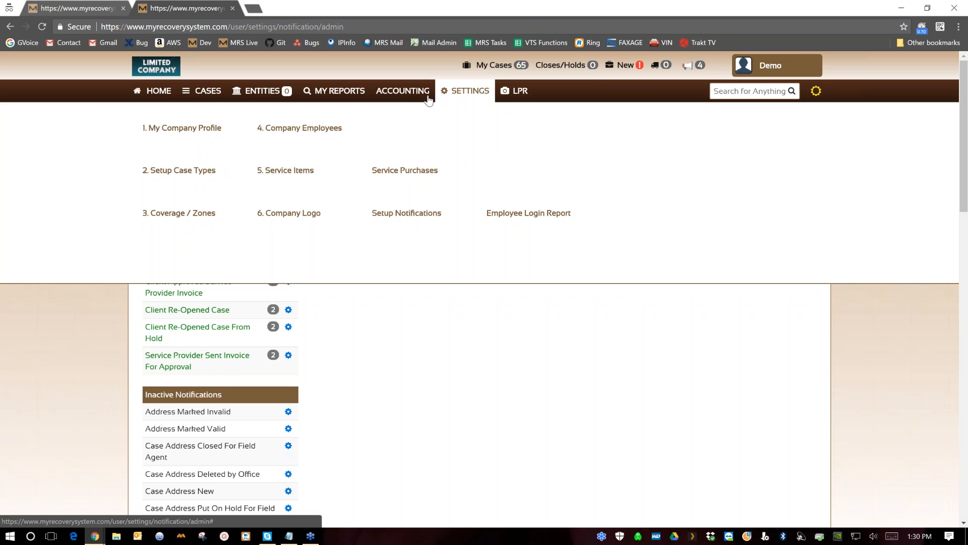
mouse_move(402, 98)
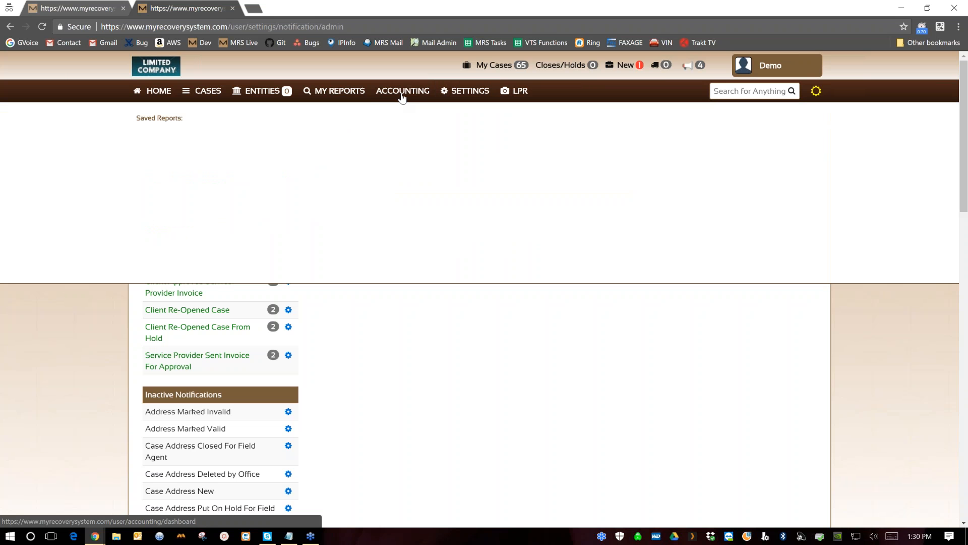
left_click(402, 94)
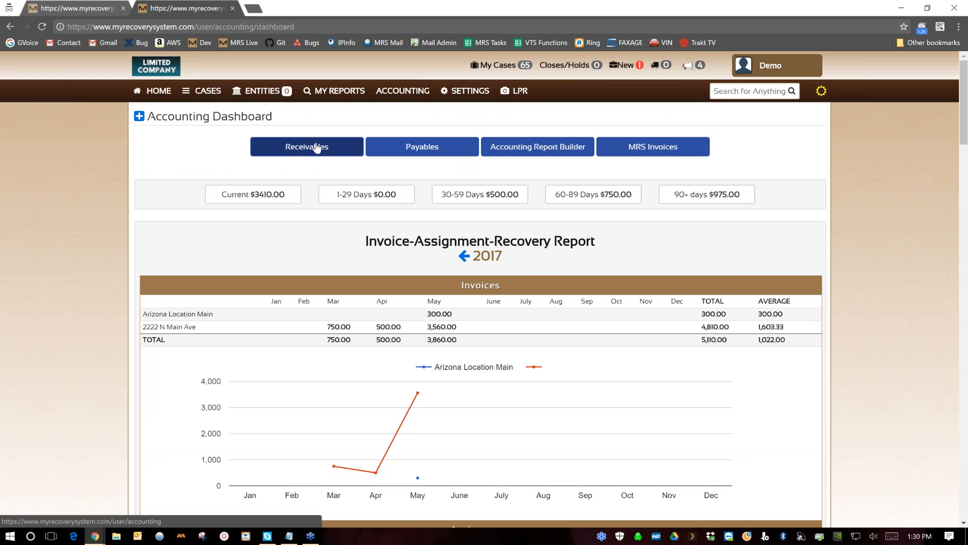
left_click(298, 150)
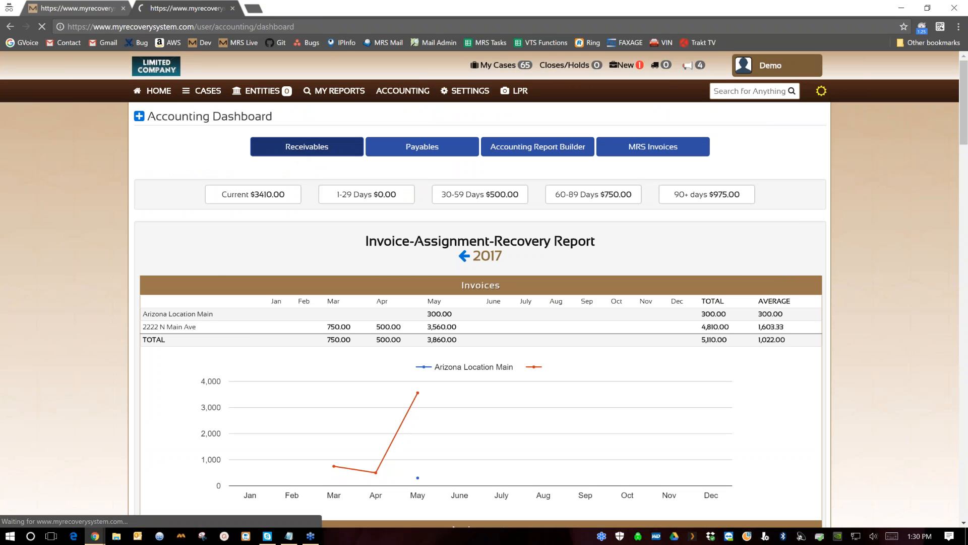
scroll(329, 244, "down", 5)
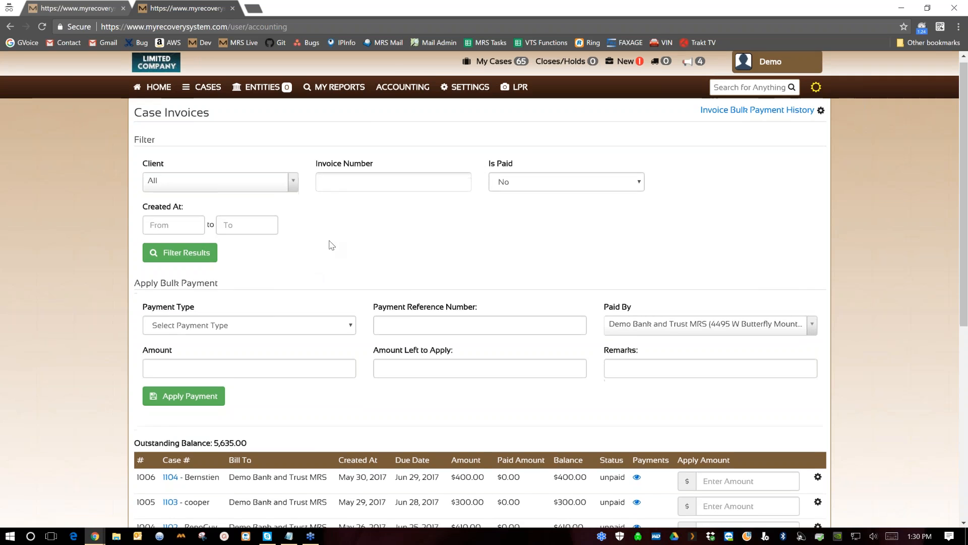
scroll(330, 244, "down", 2)
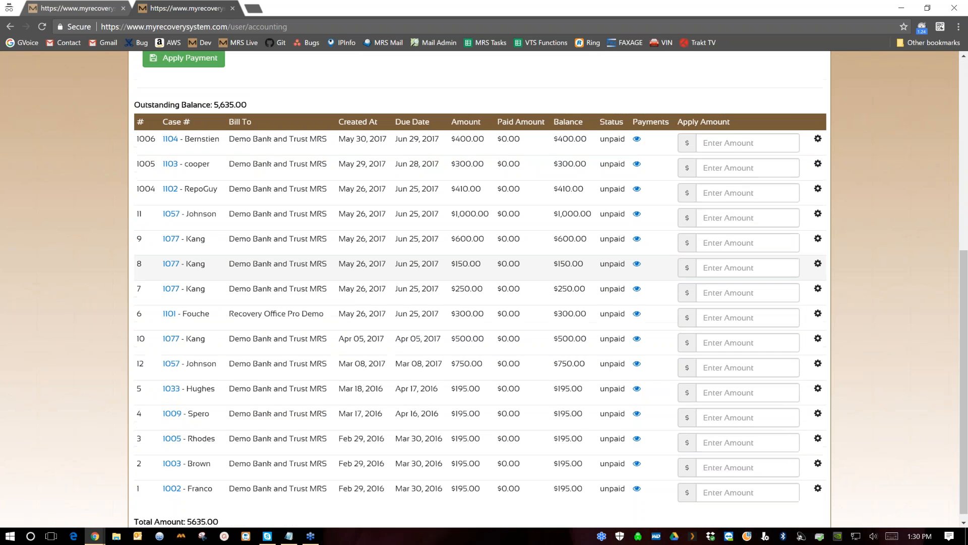
scroll(351, 237, "up", 7)
Open the Accounting Report Builder from the accounting dashboard, look through the Invoice Report criteria, and return to the dashboard
left_click(401, 91)
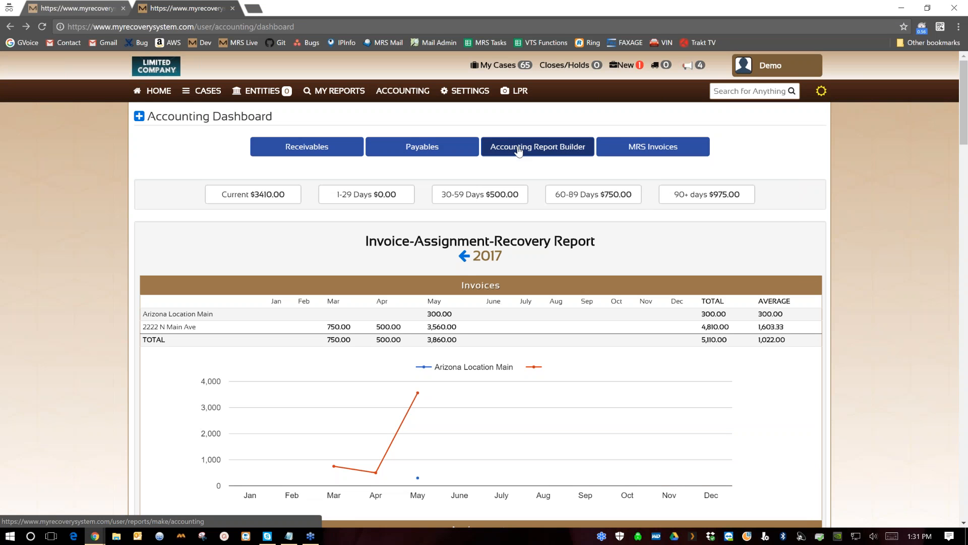
left_click(538, 146)
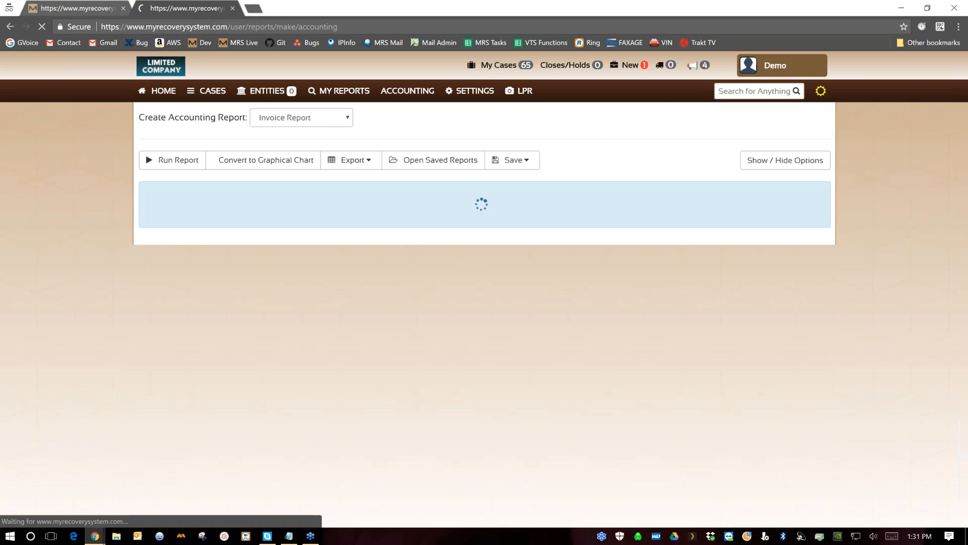
scroll(484, 311, "down", 3)
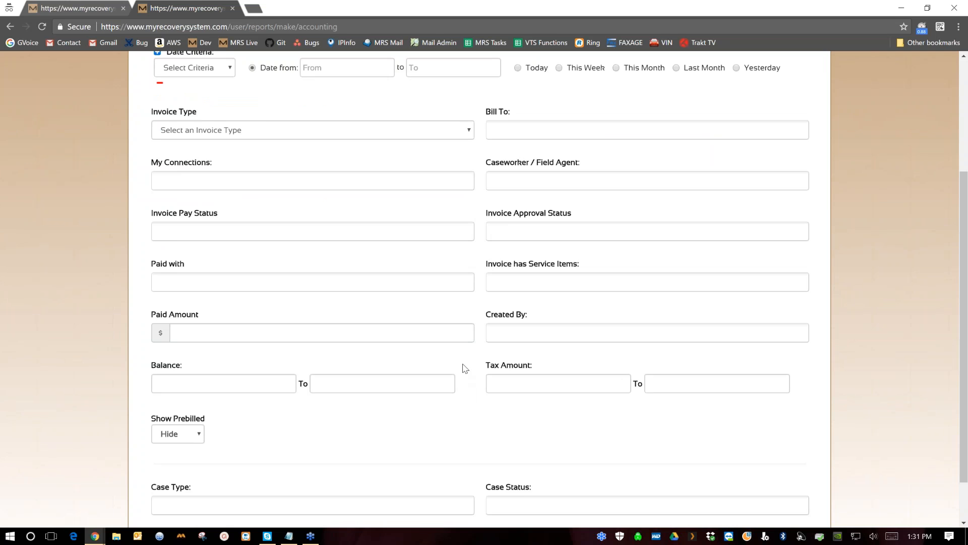
scroll(464, 367, "up", 4)
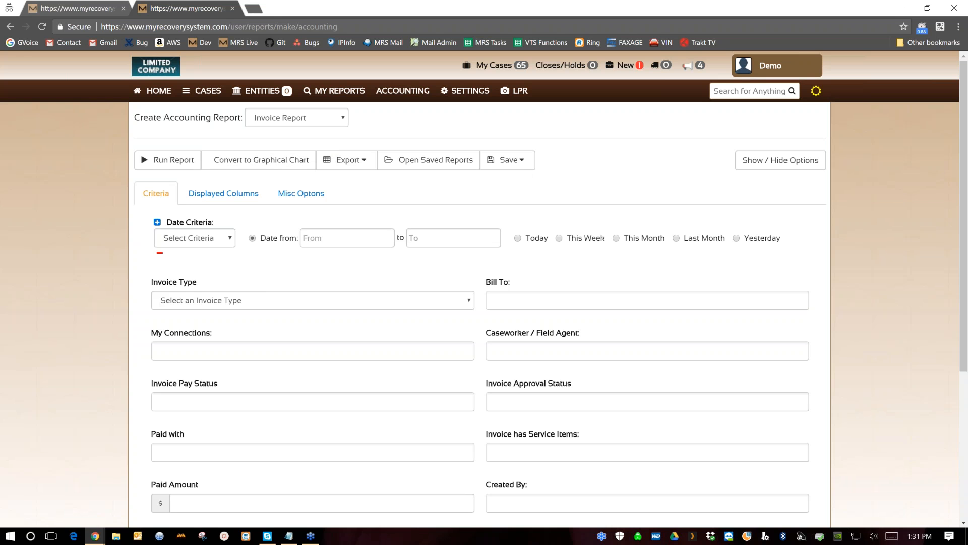
left_click(10, 26)
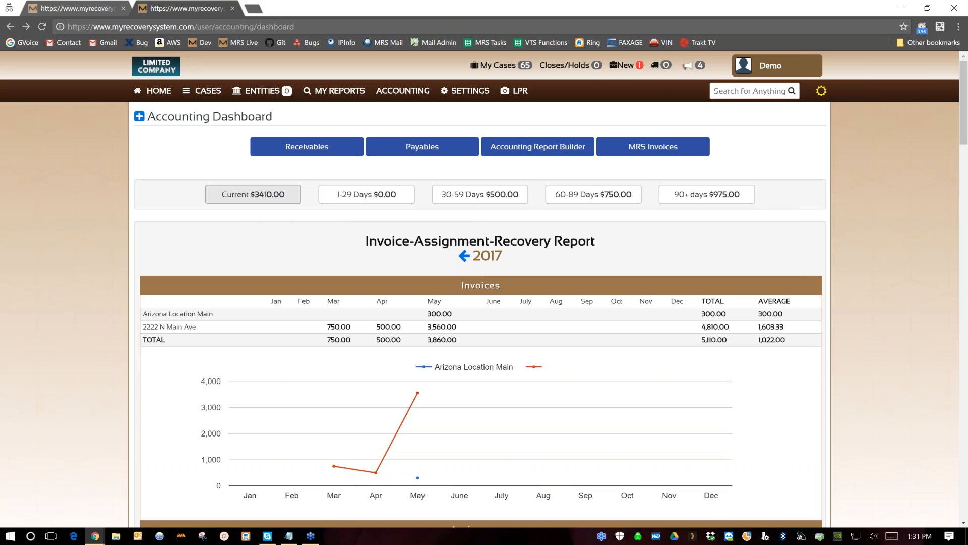
Check which reports the accounting dashboard can show, and view the Invoice-Assignment-Recovery Report for 2016 before returning it to 2017
left_click(139, 116)
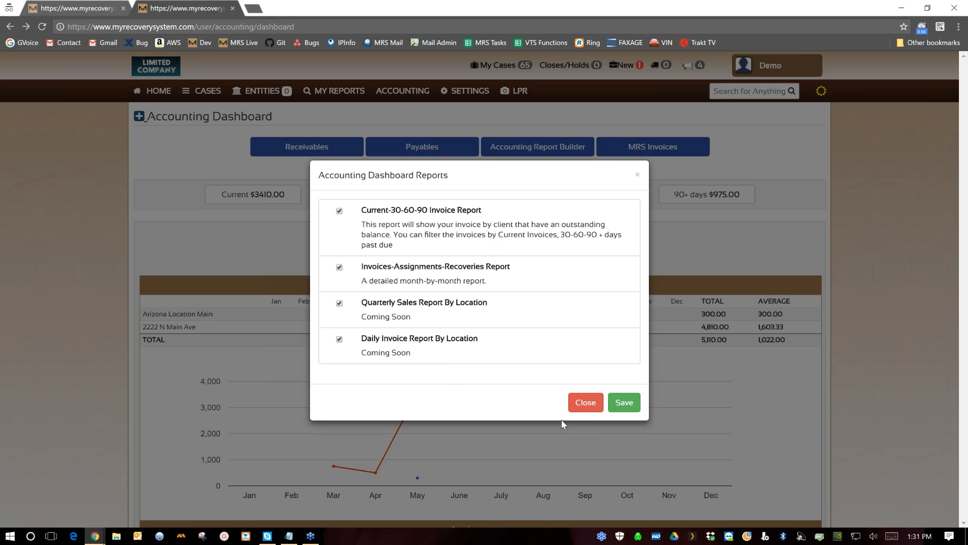
left_click(588, 404)
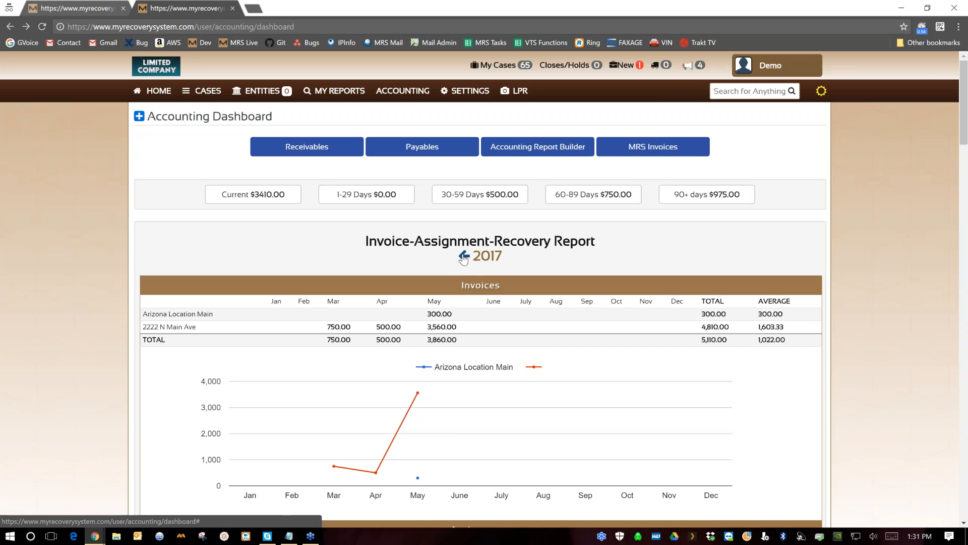
left_click(463, 256)
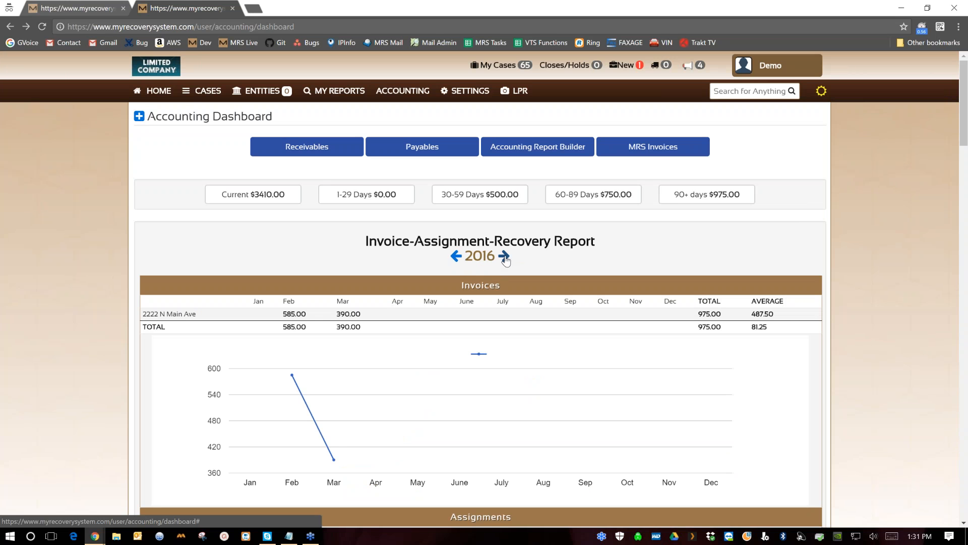
left_click(503, 269)
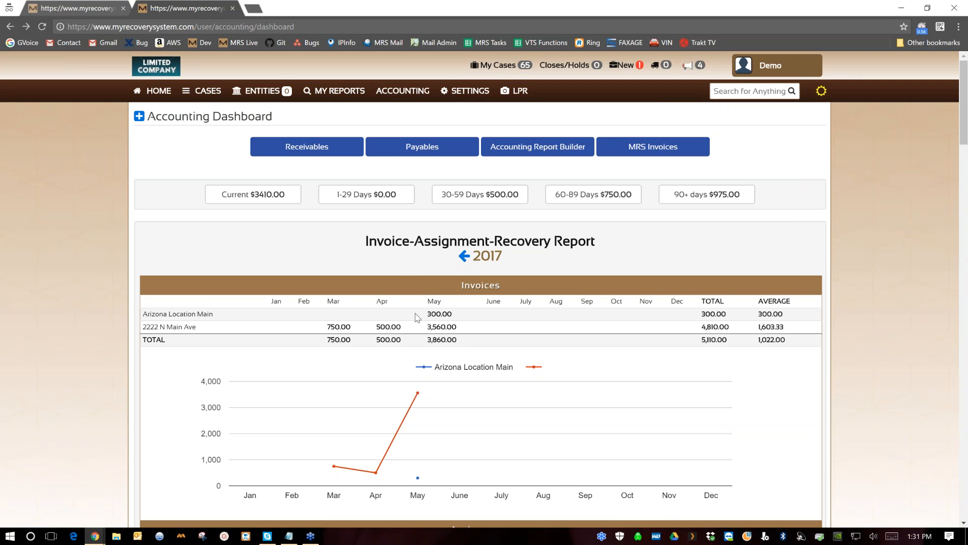
Examine the 2017 invoices, assignments and recoveries, the Quarterly Sales Report By Location and the May 2017 Daily Invoice Report
scroll(856, 393, "down", 5)
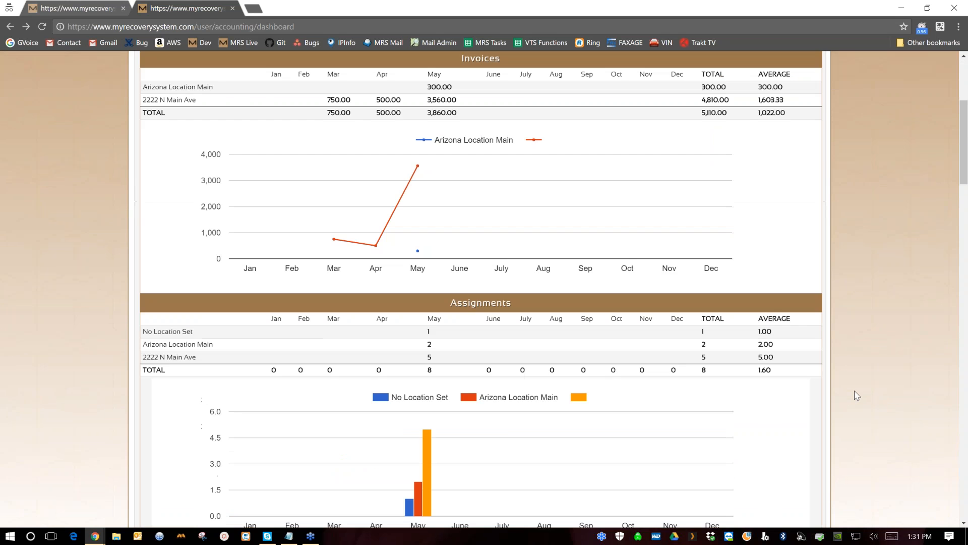
scroll(606, 381, "down", 2)
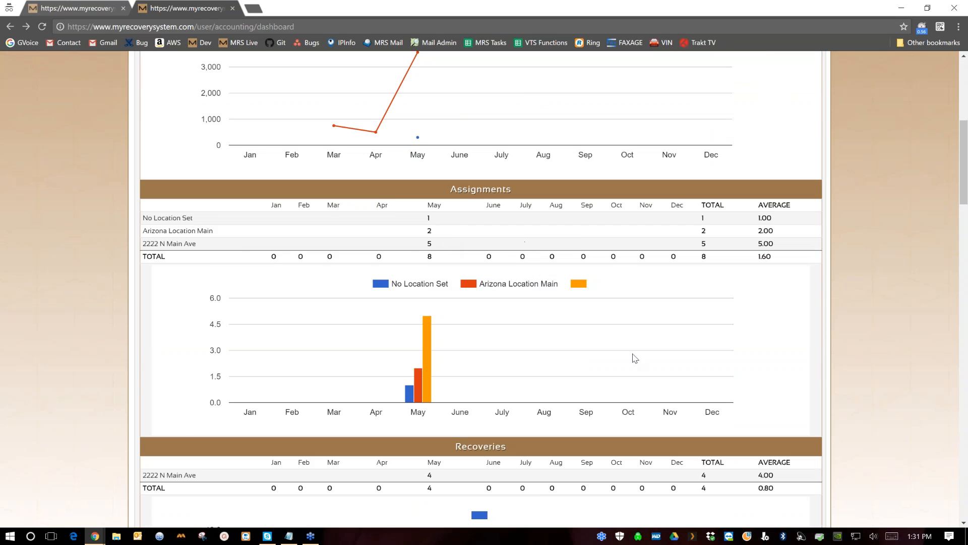
scroll(626, 353, "down", 3)
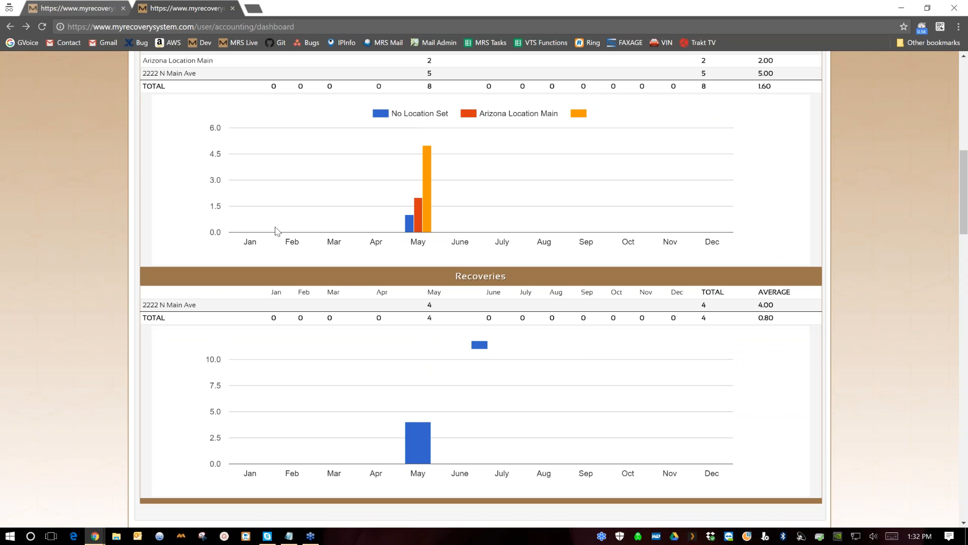
scroll(864, 358, "down", 1)
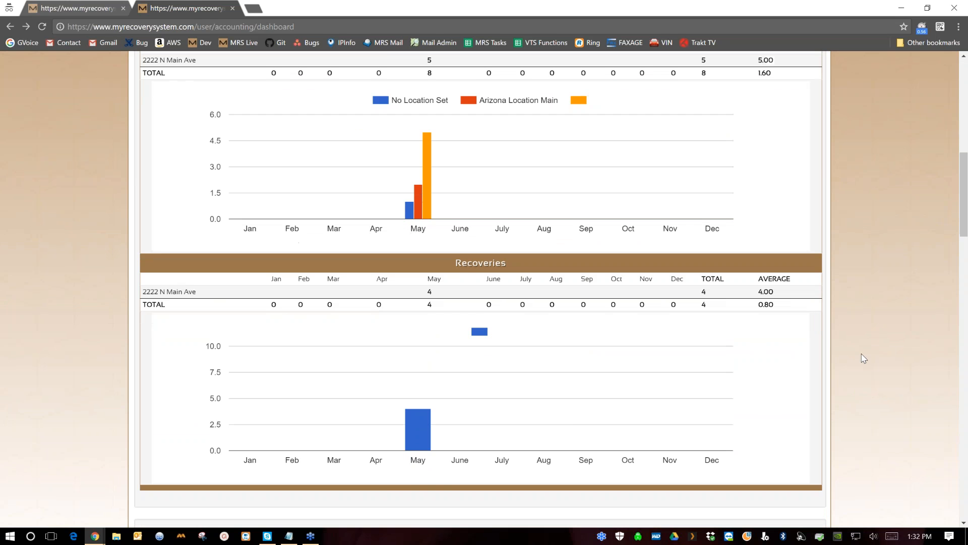
scroll(864, 358, "down", 8)
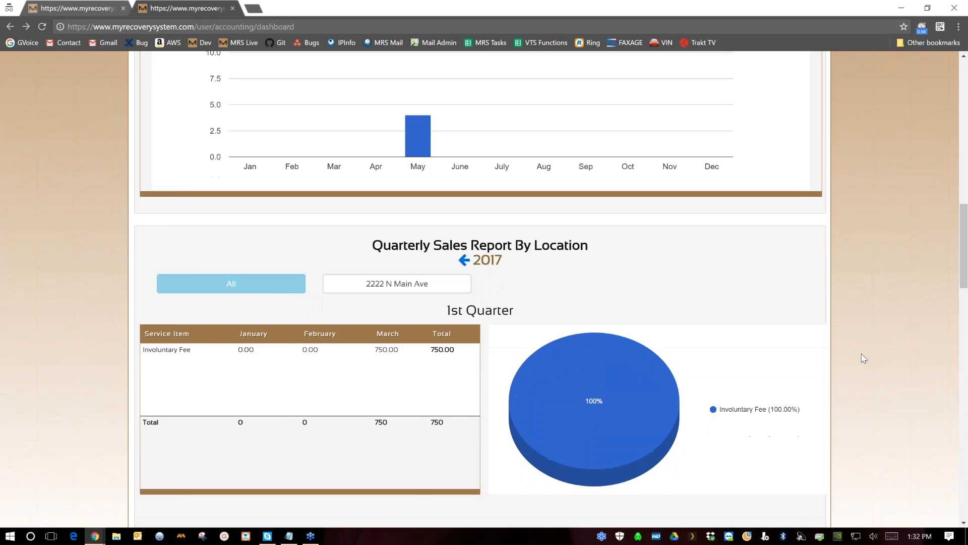
scroll(634, 349, "down", 3)
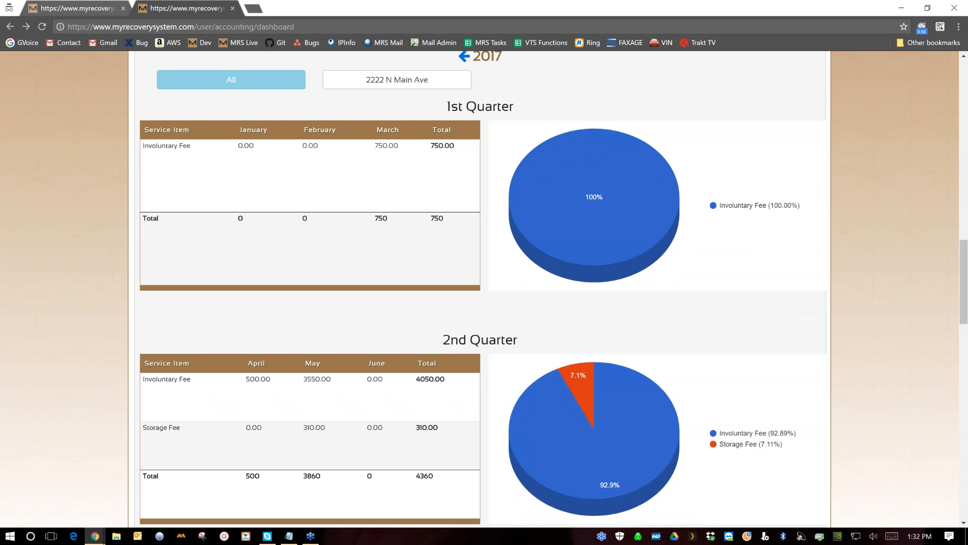
scroll(834, 319, "down", 10)
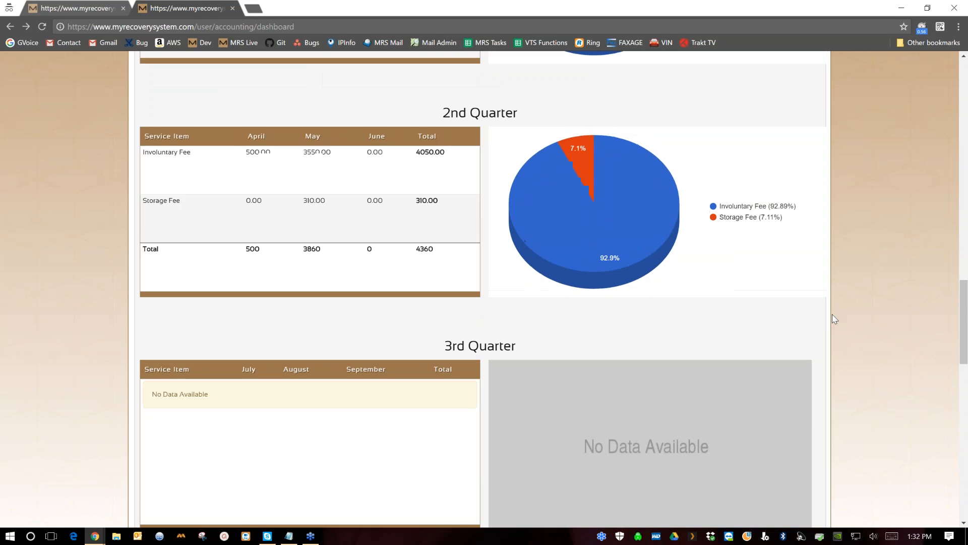
scroll(835, 318, "down", 8)
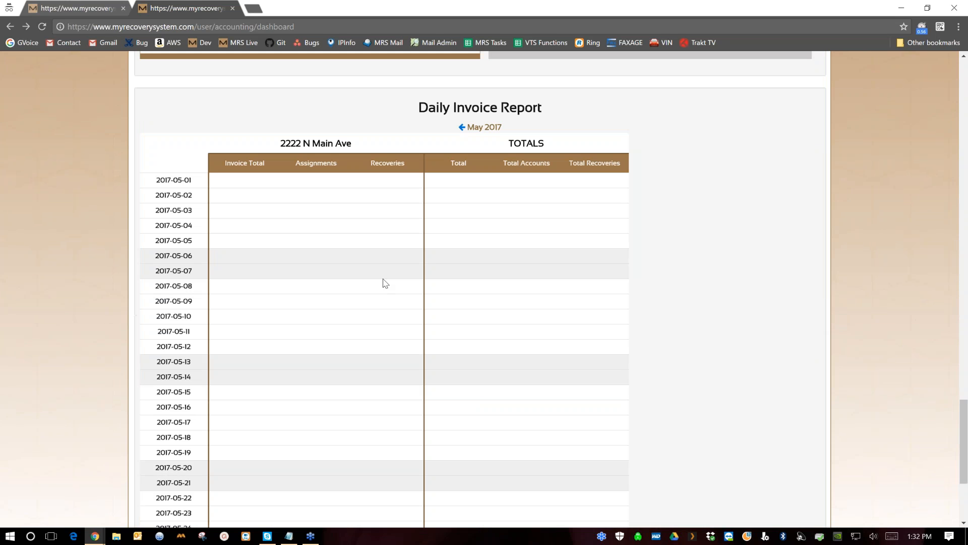
scroll(276, 449, "down", 1)
scroll(276, 444, "down", 4)
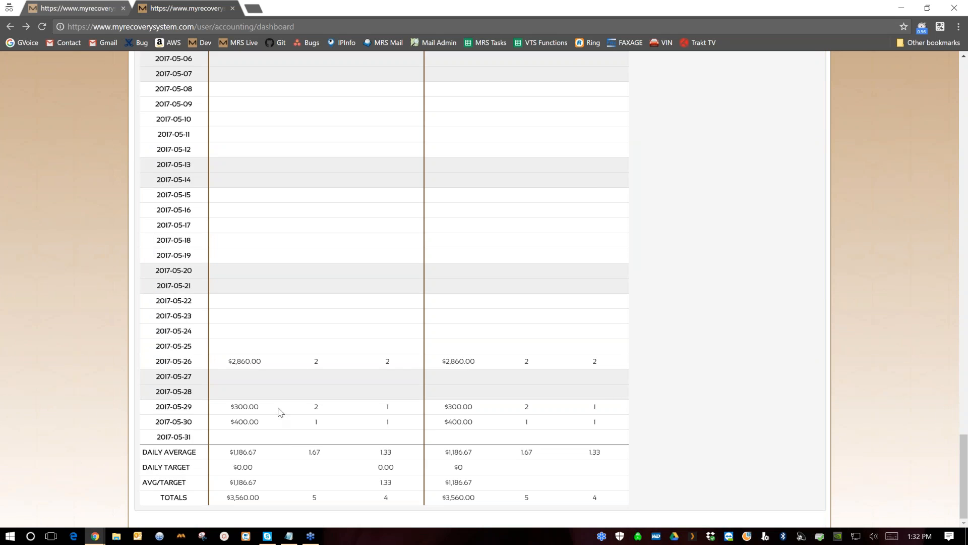
scroll(277, 410, "up", 14)
scroll(294, 283, "up", 20)
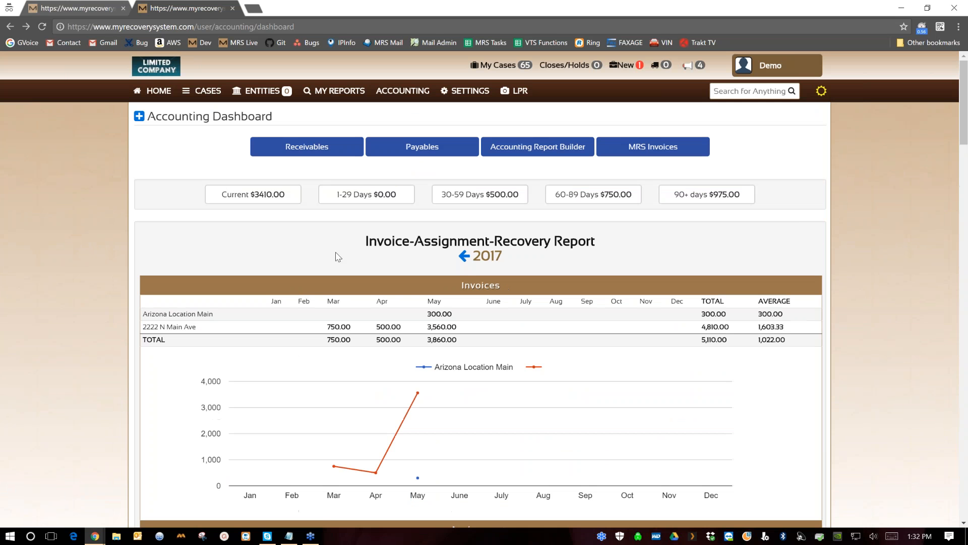
Open the MRS invoices and examine the active subscription's total amount and the service rates
left_click(641, 150)
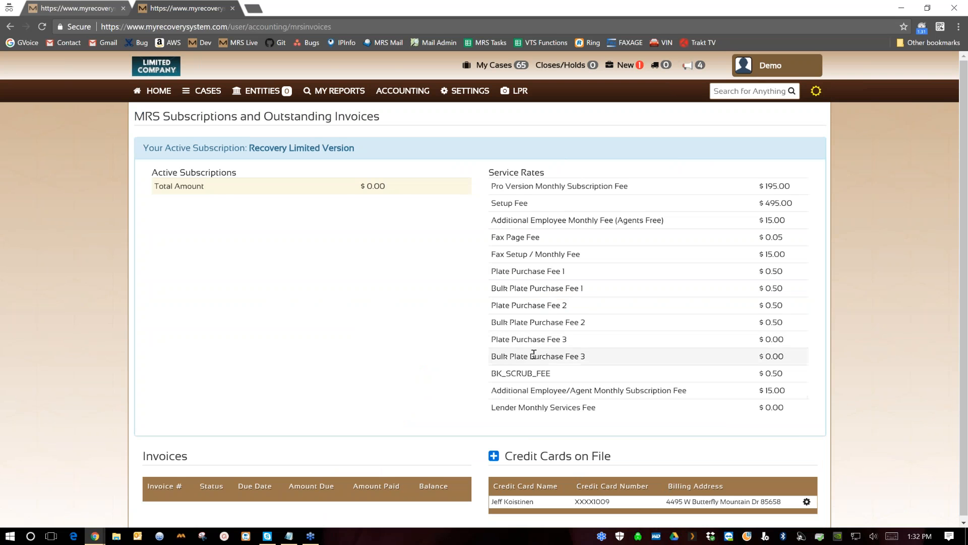
left_click_drag(155, 186, 396, 188)
left_click(396, 188)
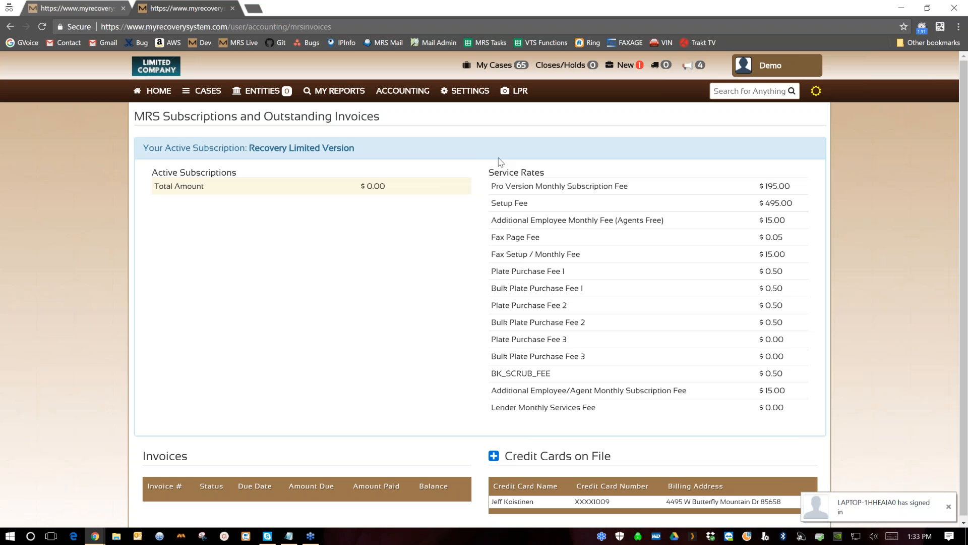
Run a Case Report limited to the case status Onhold and the connection Demo Bank and Trust MRS
left_click(338, 93)
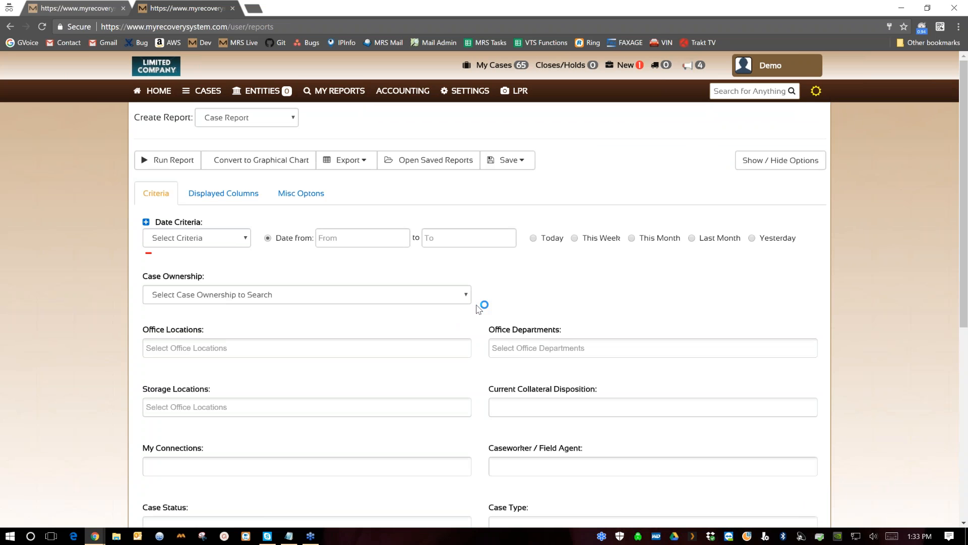
scroll(479, 308, "down", 1)
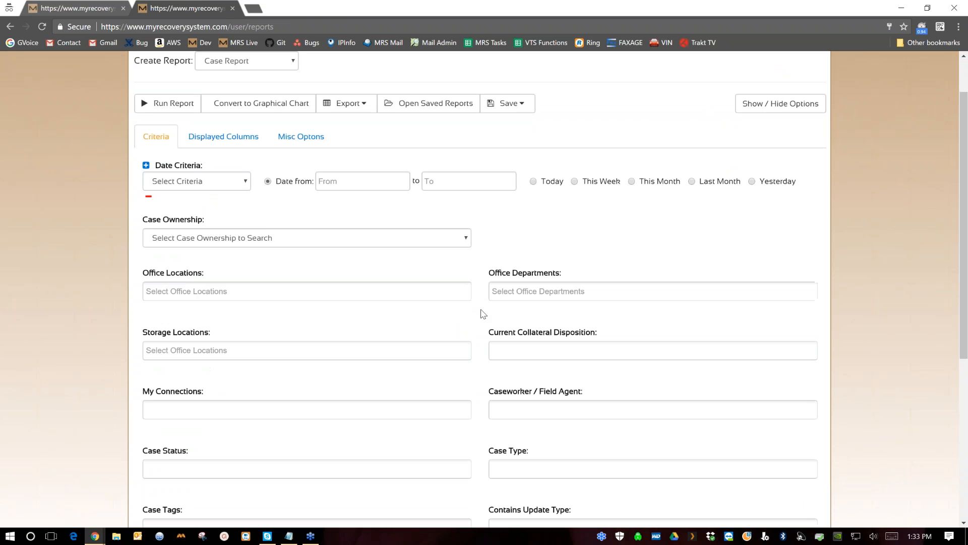
left_click(152, 469)
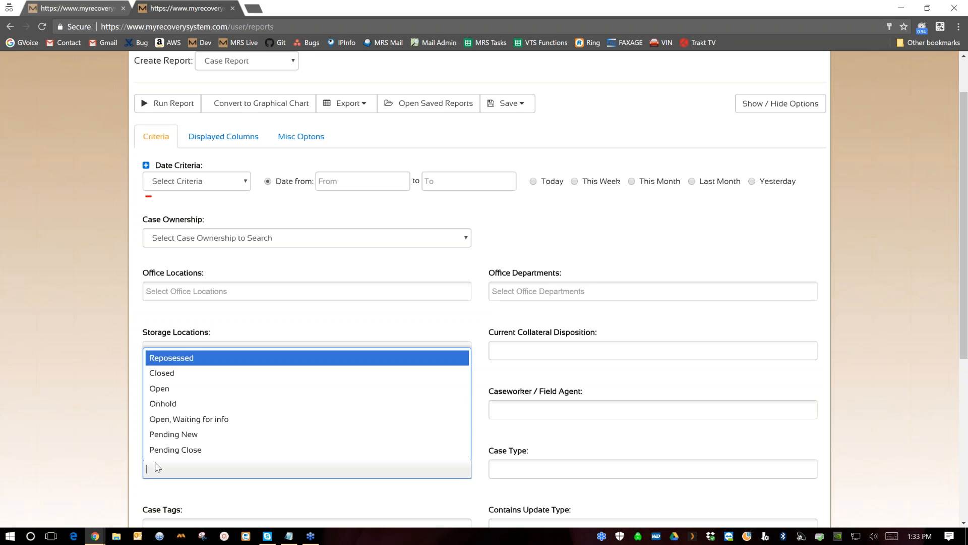
left_click(163, 406)
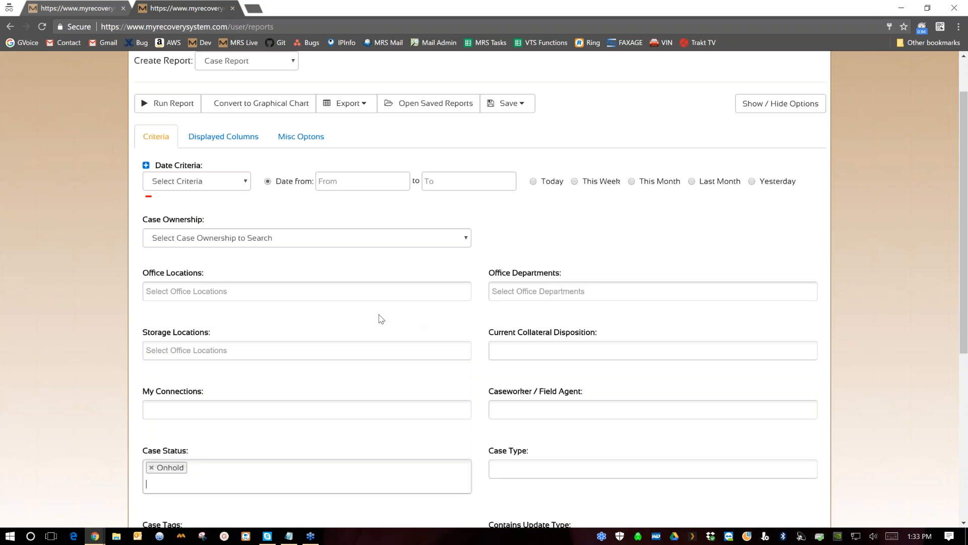
left_click(176, 409)
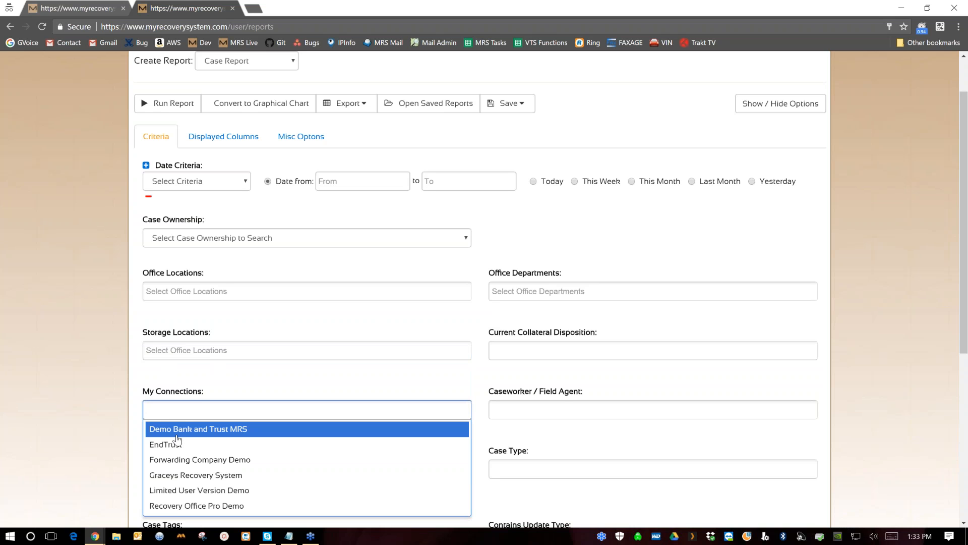
left_click(173, 432)
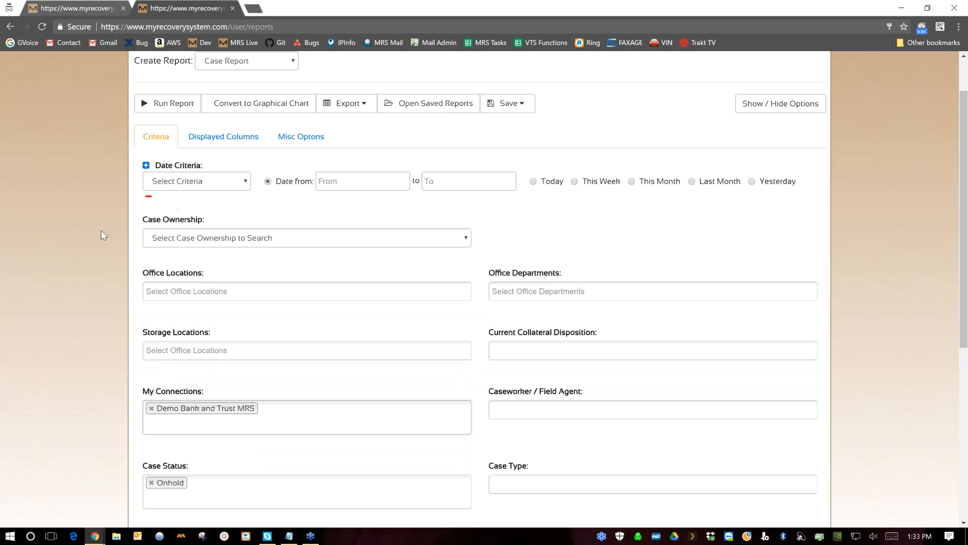
left_click(177, 103)
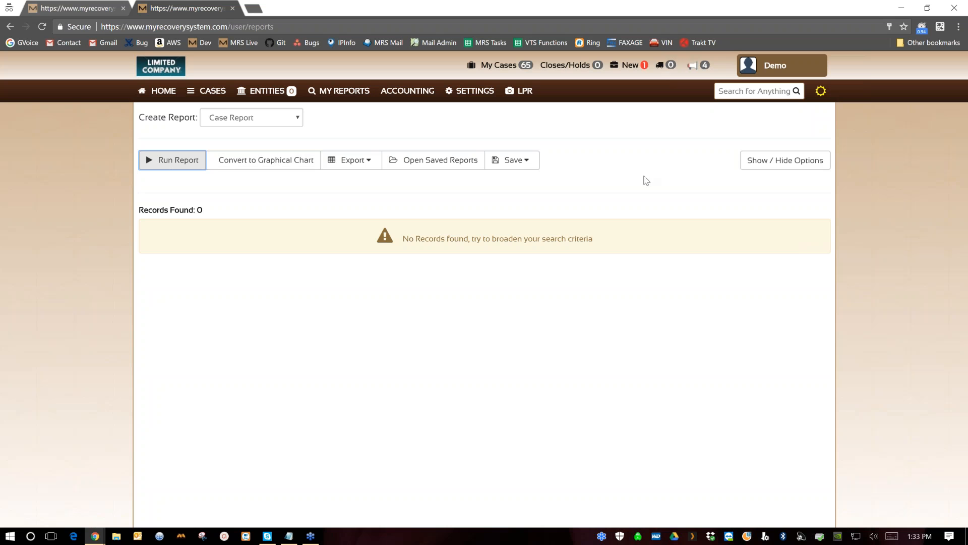
Remove the Demo Bank and Trust MRS connection from the Case Report criteria and run the report again
left_click(762, 160)
scroll(439, 456, "down", 1)
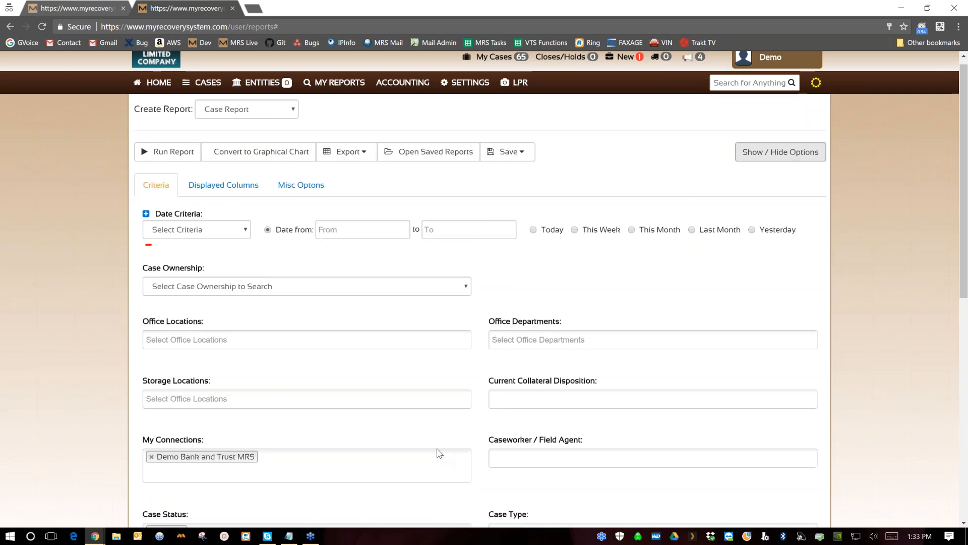
left_click(151, 351)
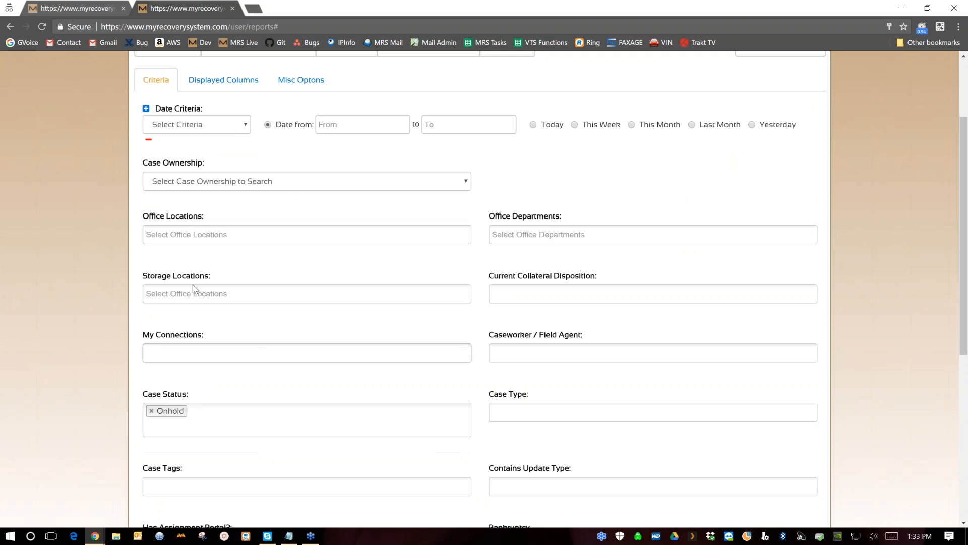
scroll(196, 267, "up", 1)
scroll(197, 251, "up", 2)
left_click(152, 161)
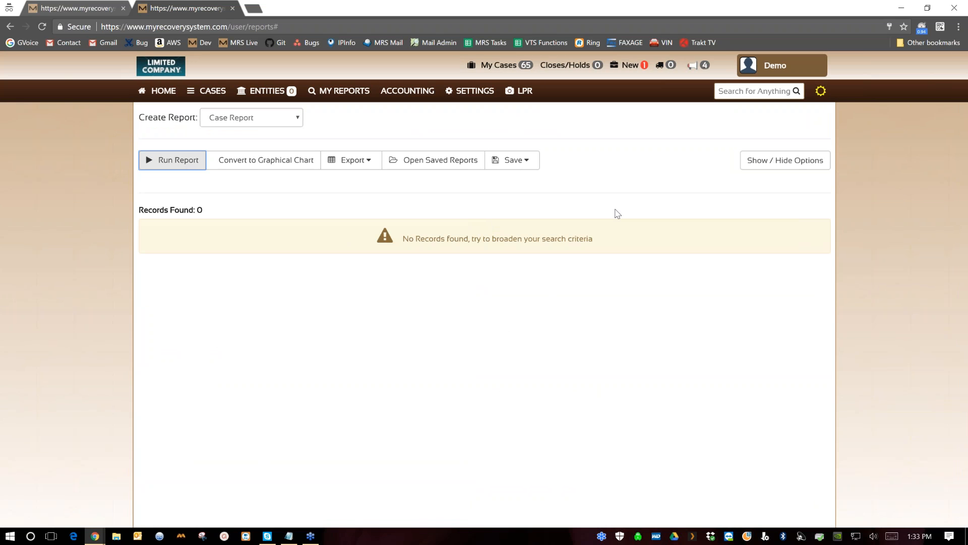
Replace the Onhold case status with Open in the Case Report criteria and run the report
left_click(766, 160)
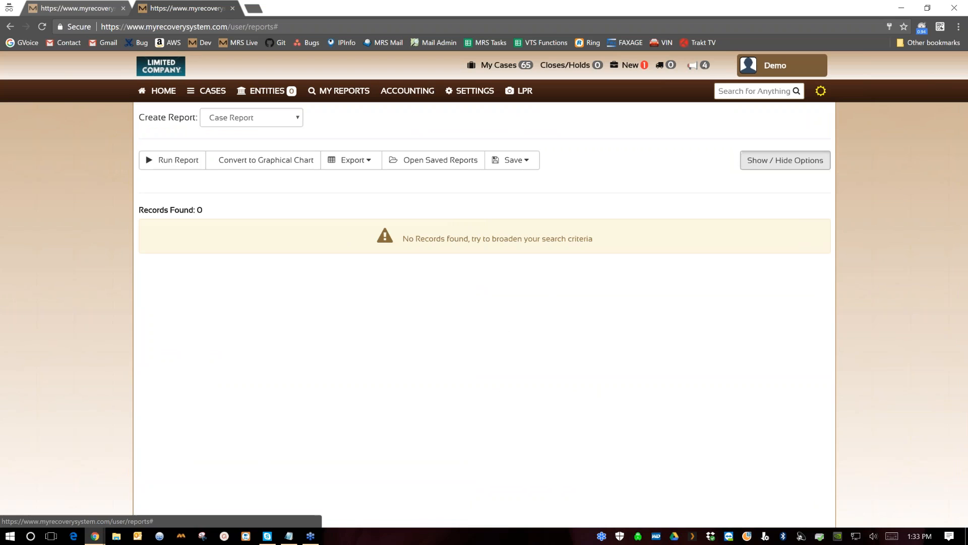
scroll(240, 389, "down", 5)
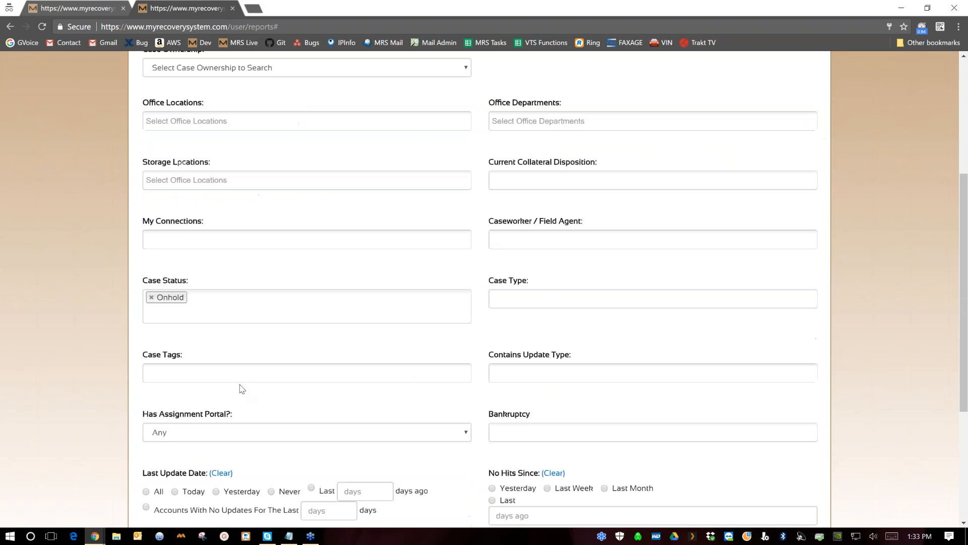
left_click(151, 297)
left_click(152, 298)
left_click(154, 347)
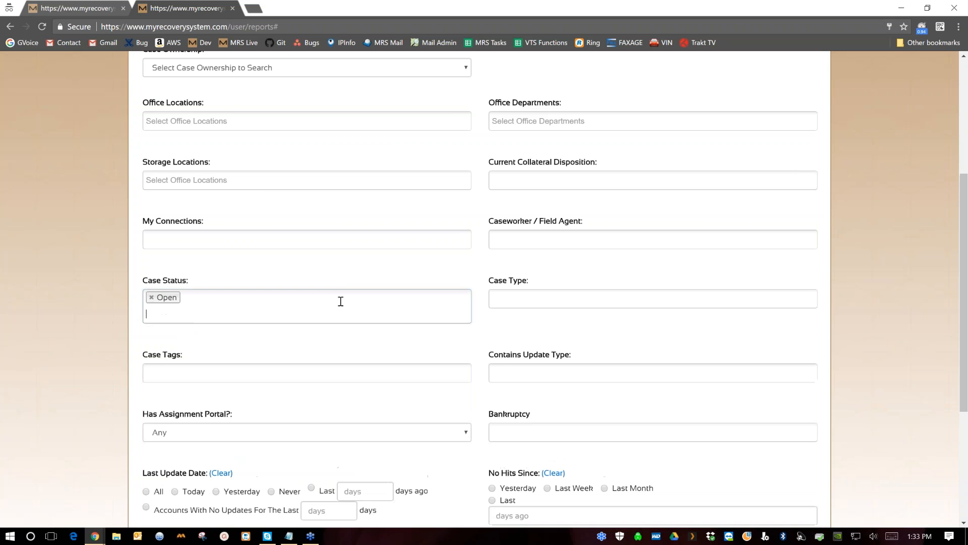
scroll(339, 300, "up", 5)
left_click(176, 160)
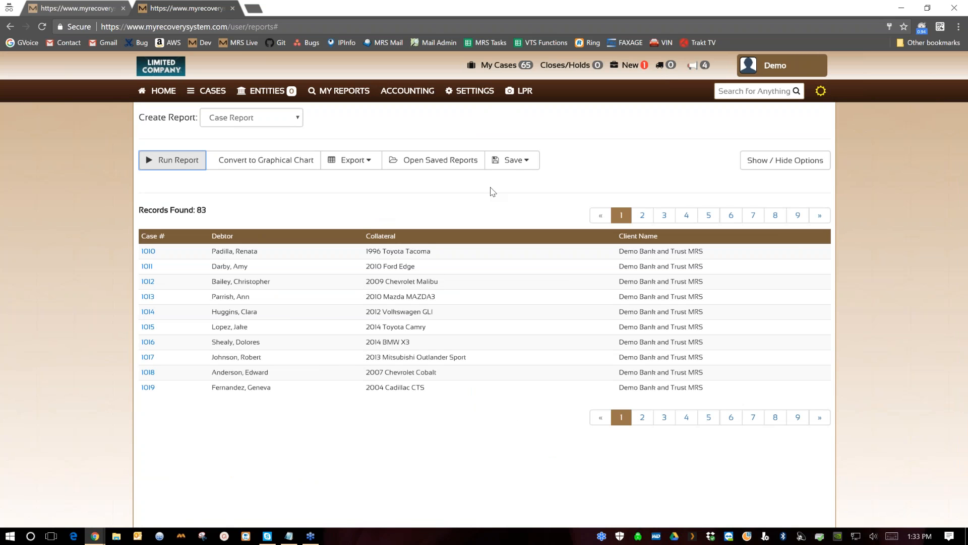
Save the report as Open accounts and add it to the dashboard
left_click(513, 162)
left_click(497, 196)
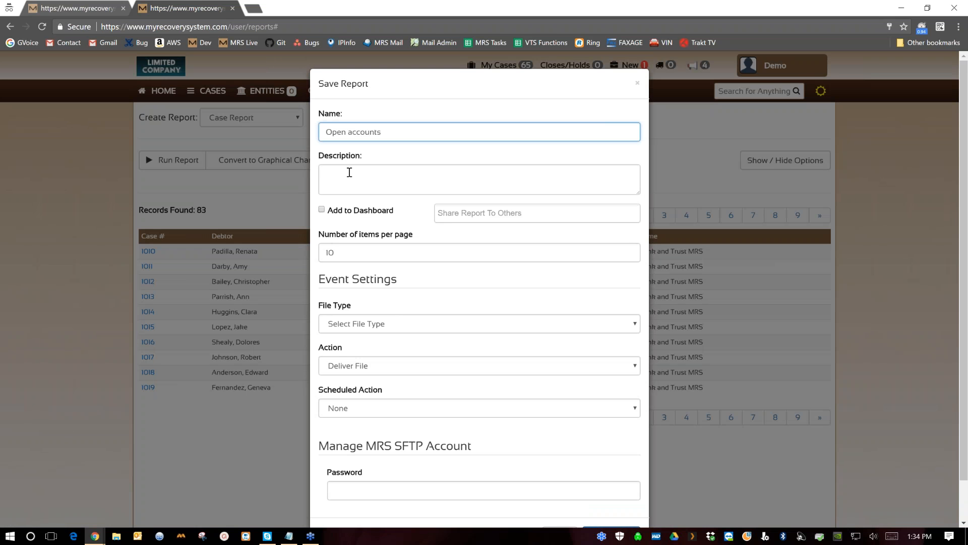
left_click(321, 211)
scroll(454, 323, "down", 2)
left_click(604, 498)
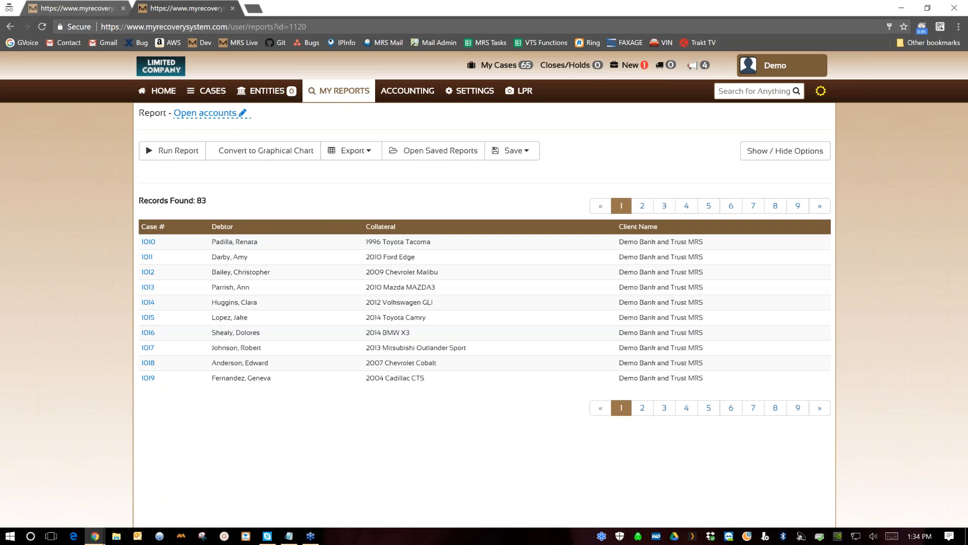
Go to the home dashboard and widen the Open accounts report to nearly the full dashboard width
left_click(335, 93)
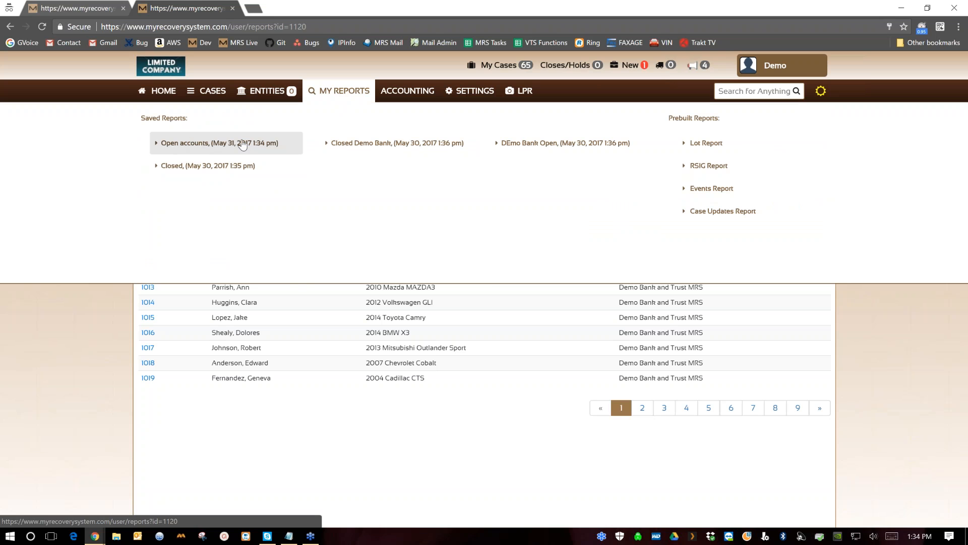
left_click(161, 91)
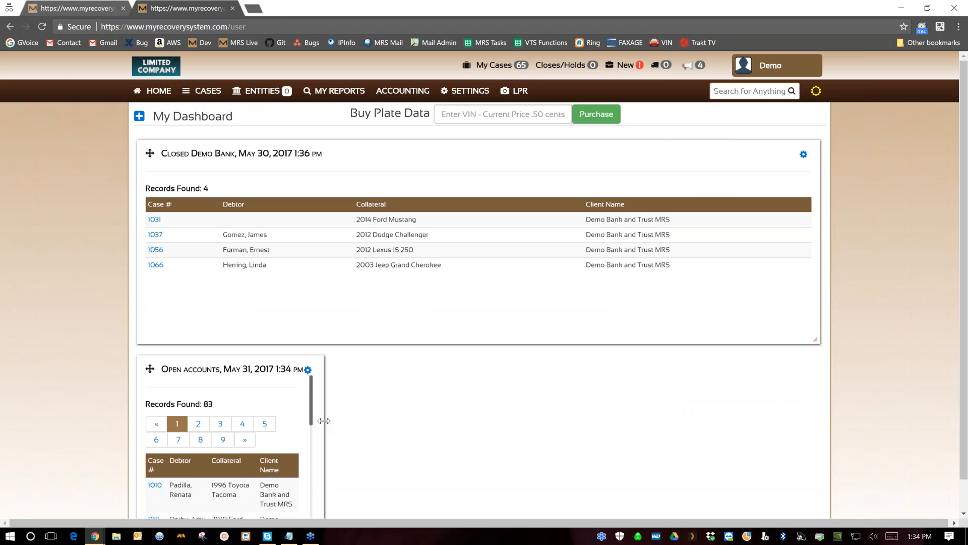
left_click_drag(323, 421, 815, 433)
scroll(410, 426, "down", 3)
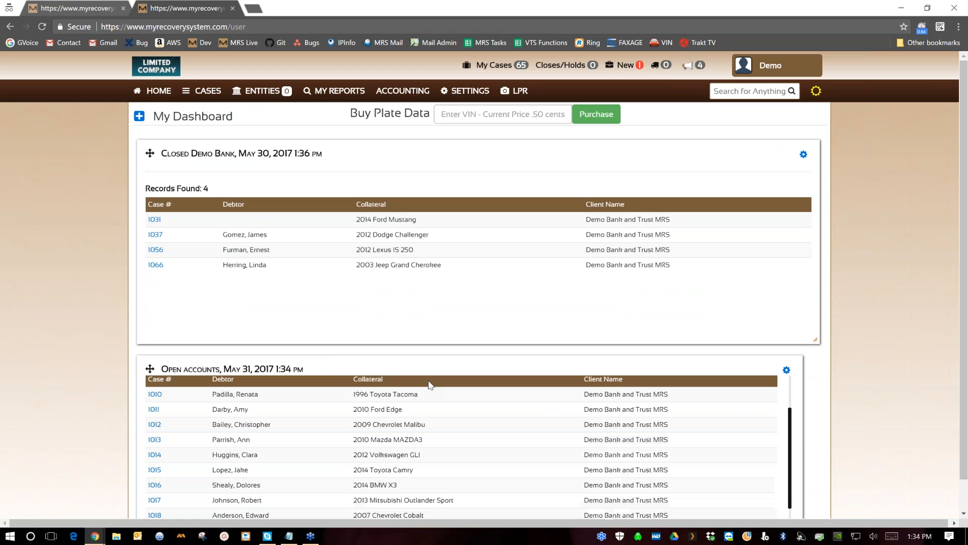
scroll(410, 426, "up", 1)
scroll(410, 426, "up", 1)
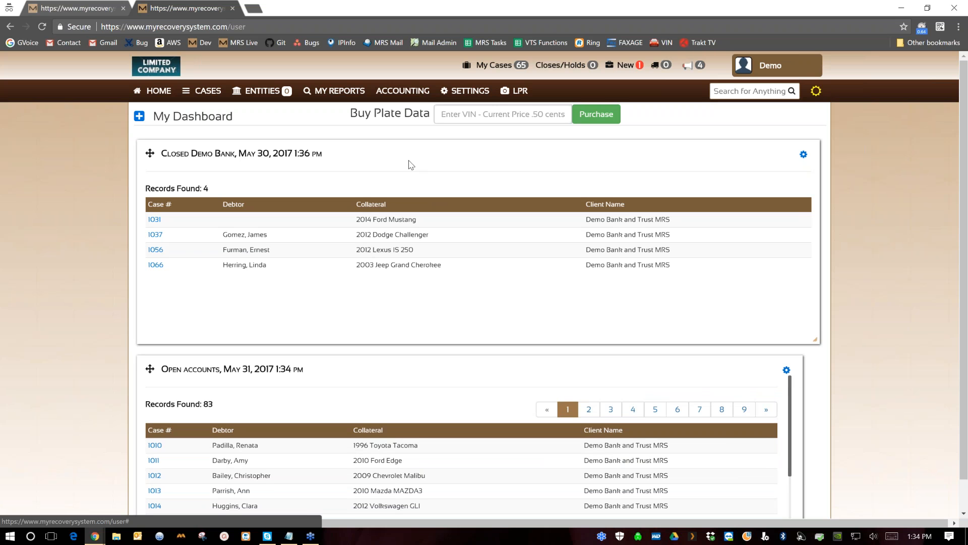
Remove the Open accounts report from the dashboard and check the list of saved reports
left_click(786, 372)
left_click(787, 372)
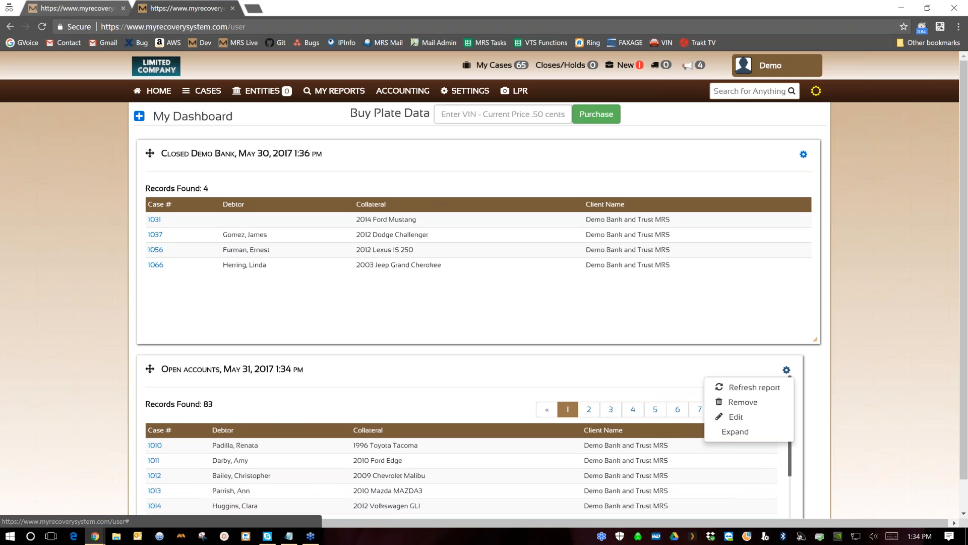
left_click(736, 402)
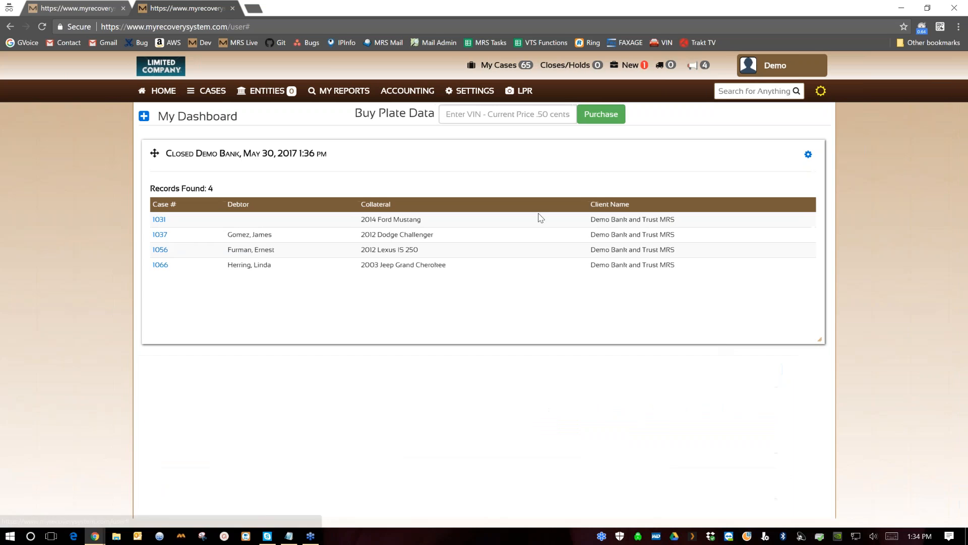
left_click(347, 97)
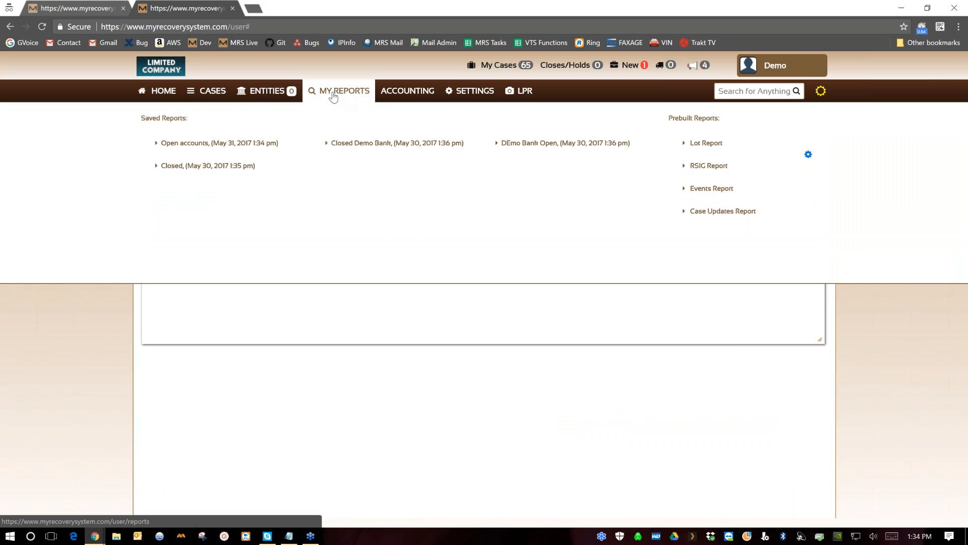
Open the list of client entities and check which actions are available for Demo Bank and Trust MRS
left_click(264, 94)
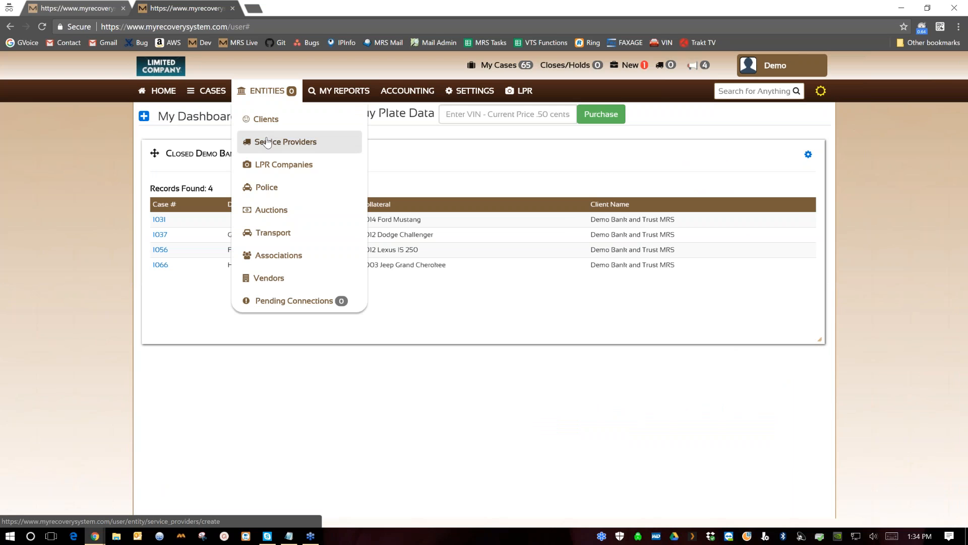
left_click(263, 120)
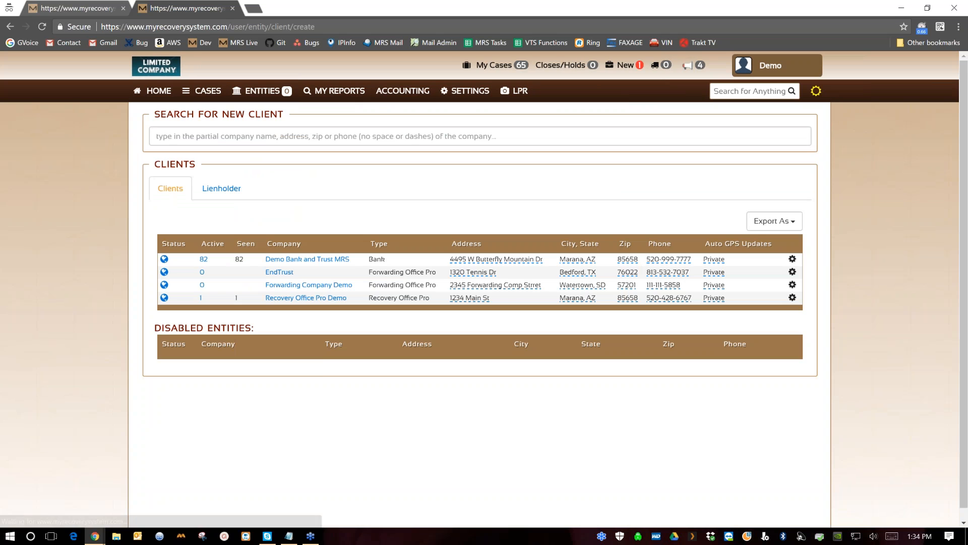
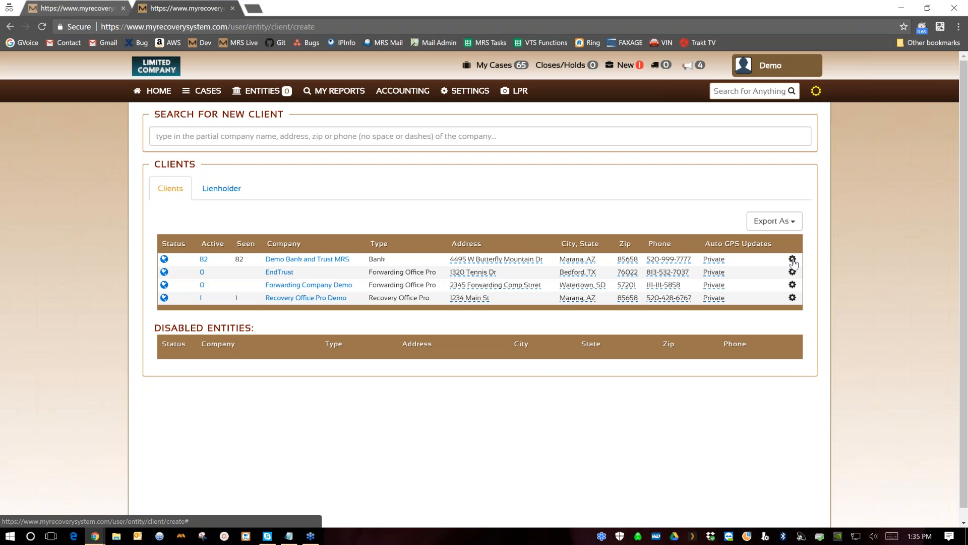
left_click(793, 260)
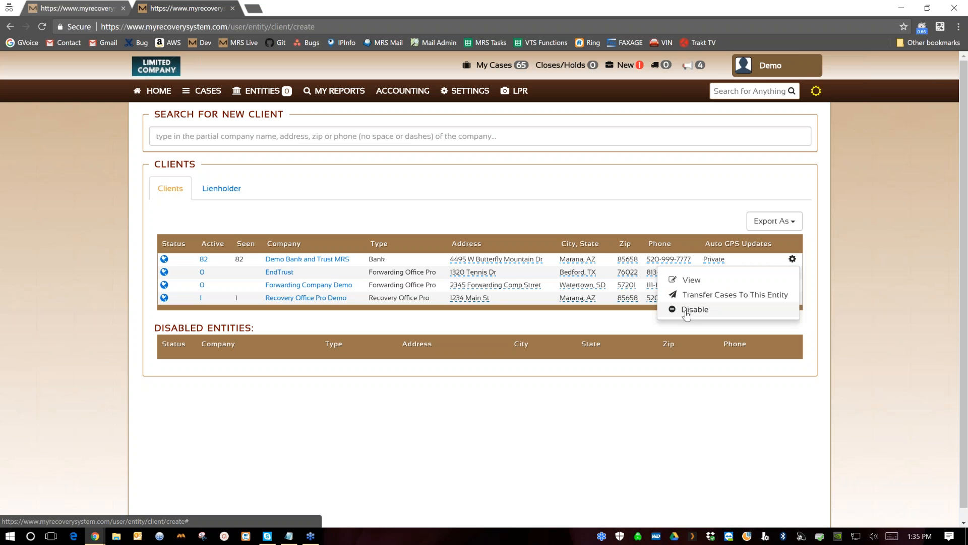
left_click(586, 181)
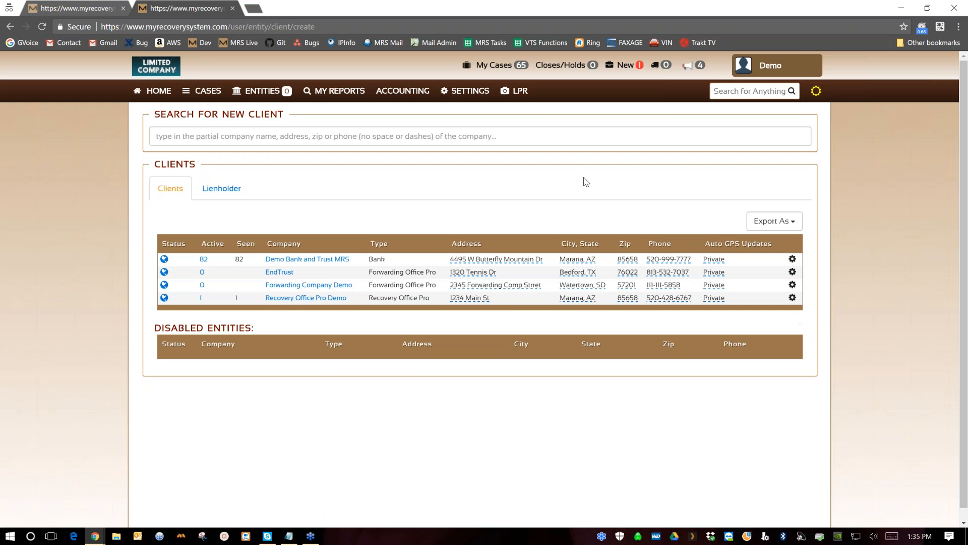
Open the LPR companies and search for a company named "pra location" to add
left_click(261, 93)
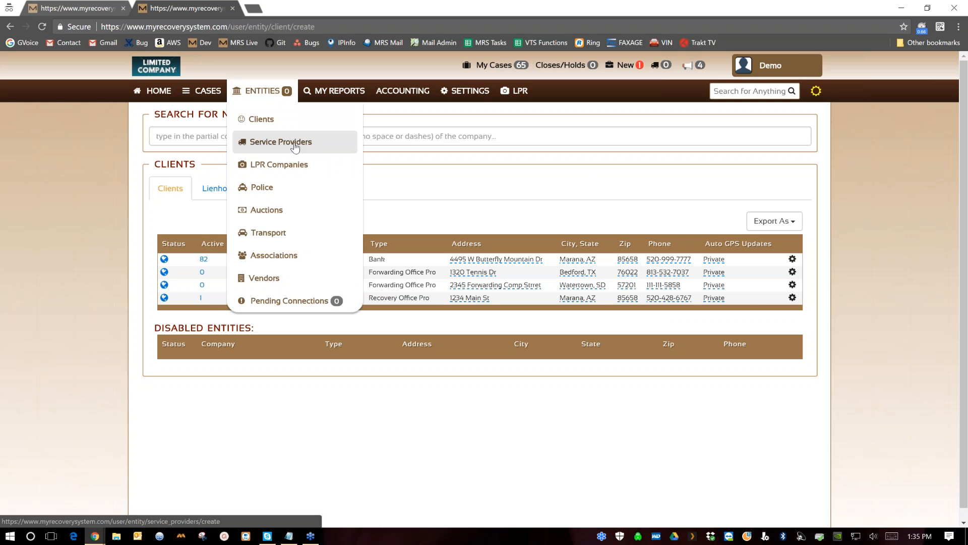
left_click(281, 168)
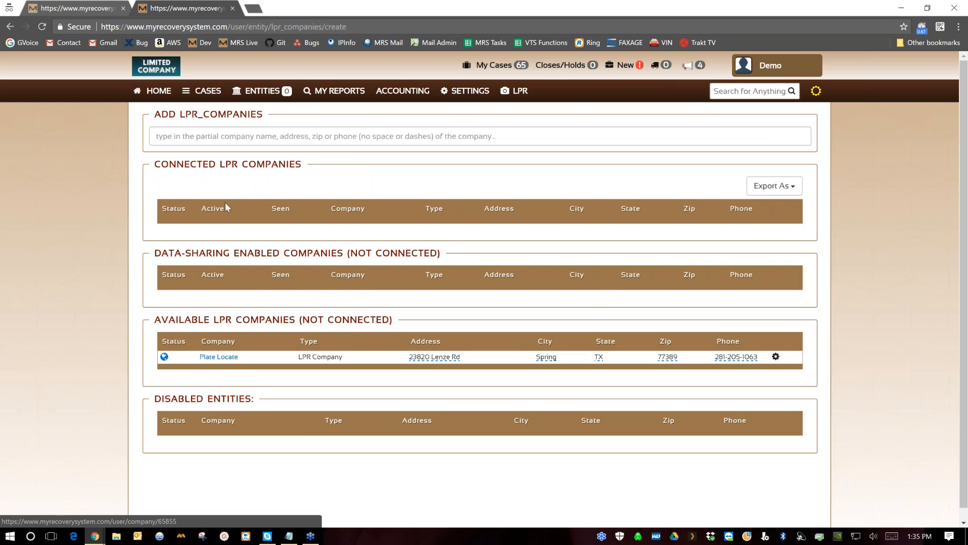
left_click(199, 137)
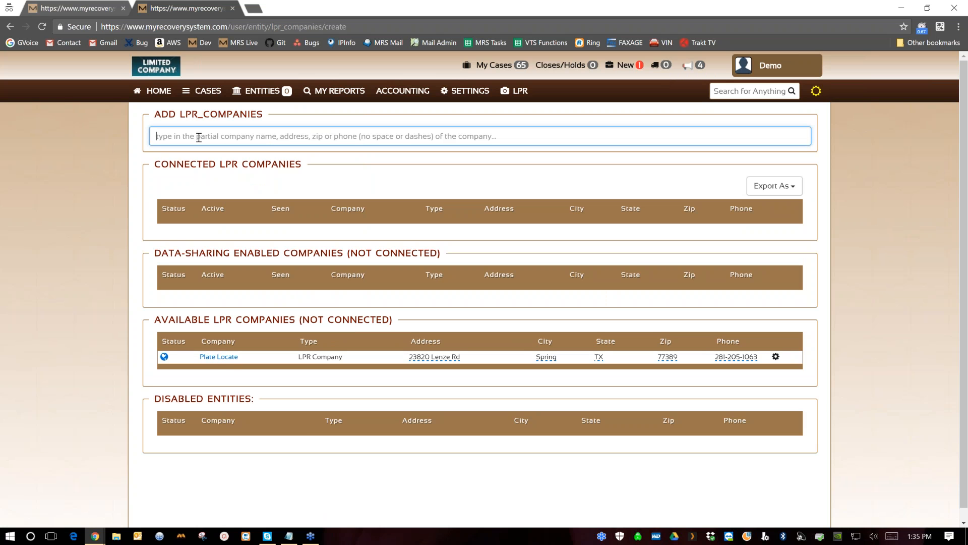
type("pl")
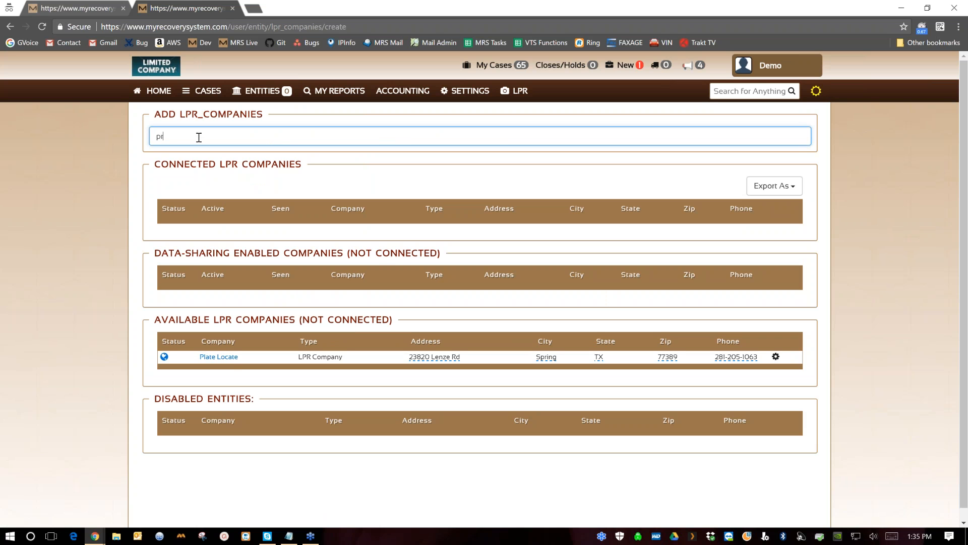
type("a locatio")
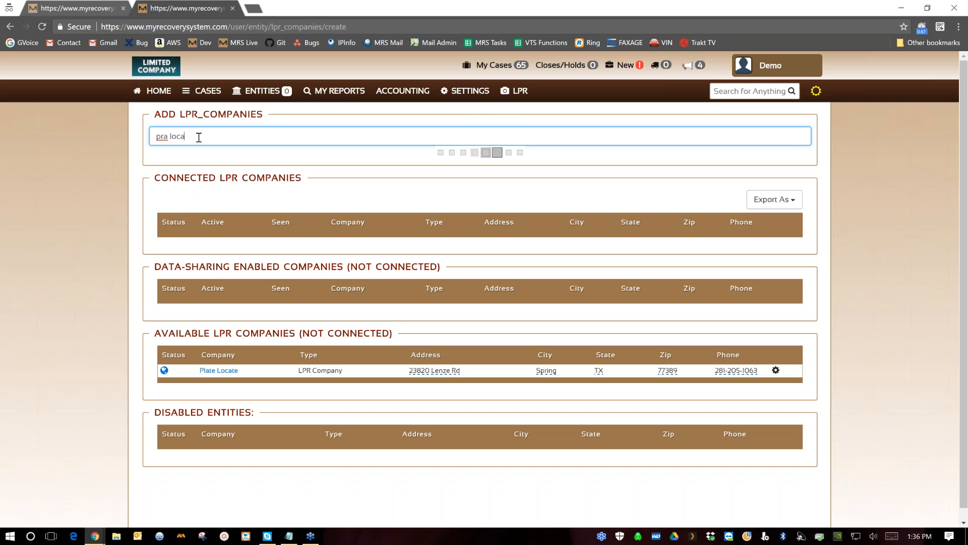
type("tion")
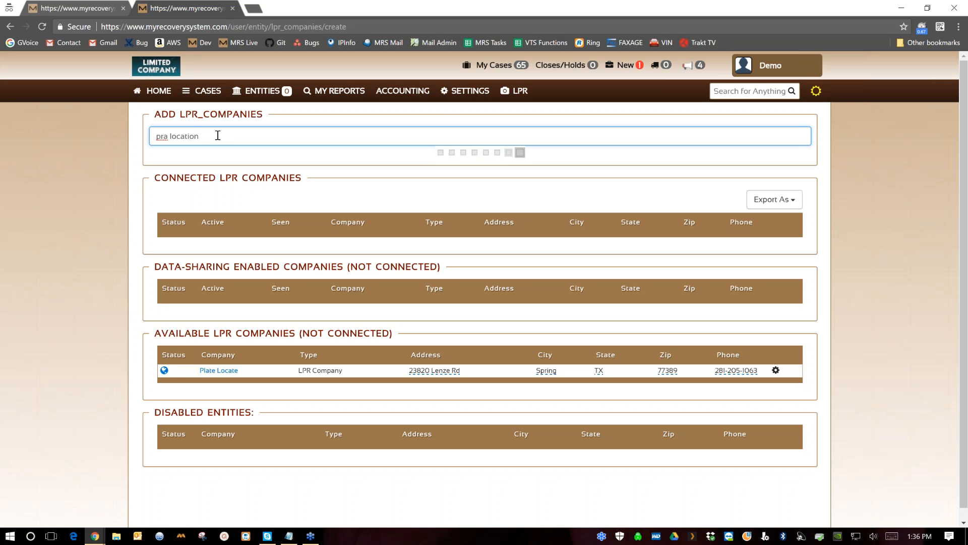
Clear the LPR company search and open the details of the available company Plate Locate
key("BackSpace")
key("BackSpace")
key("BackSpace")
key("BackSpace")
key("BackSpace")
key("BackSpace")
key("BackSpace")
key("BackSpace")
key("BackSpace")
key("BackSpace")
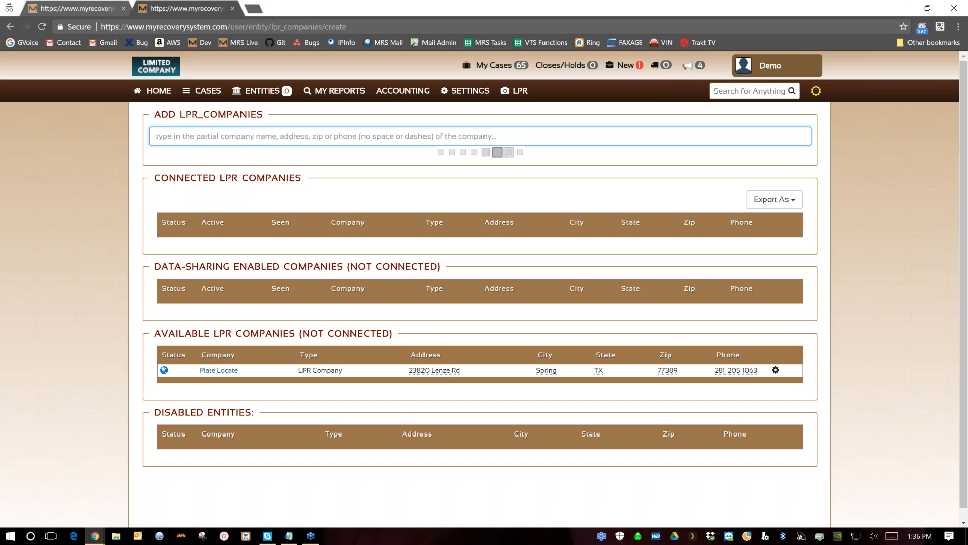
left_click(218, 371)
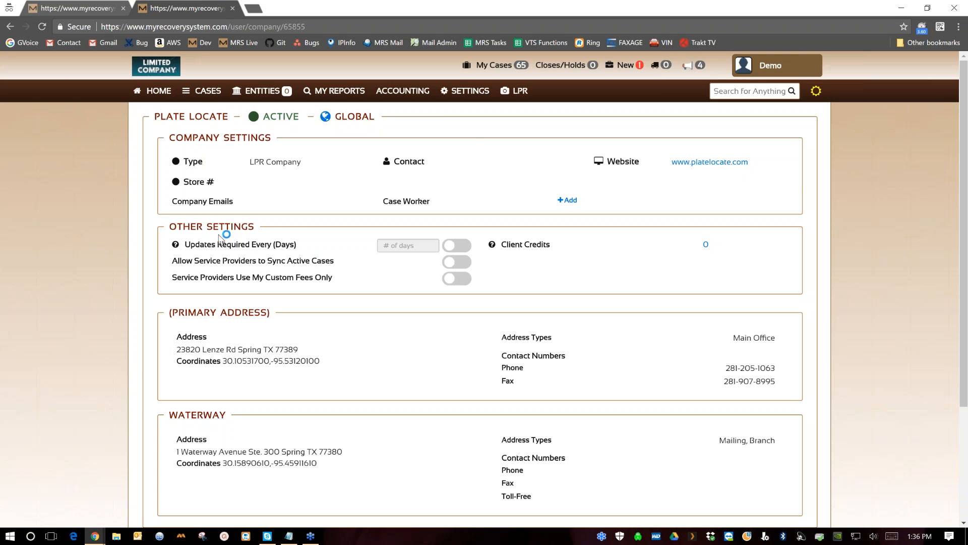
Open the police agencies list and search for new police with "tucson", followed by "tucsongdg"
scroll(175, 159, "down", 3)
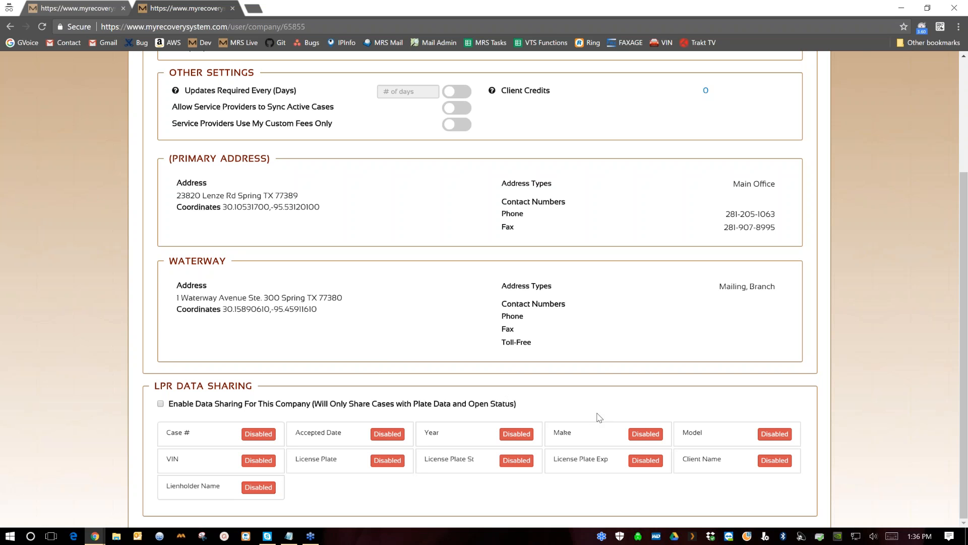
scroll(342, 378, "up", 3)
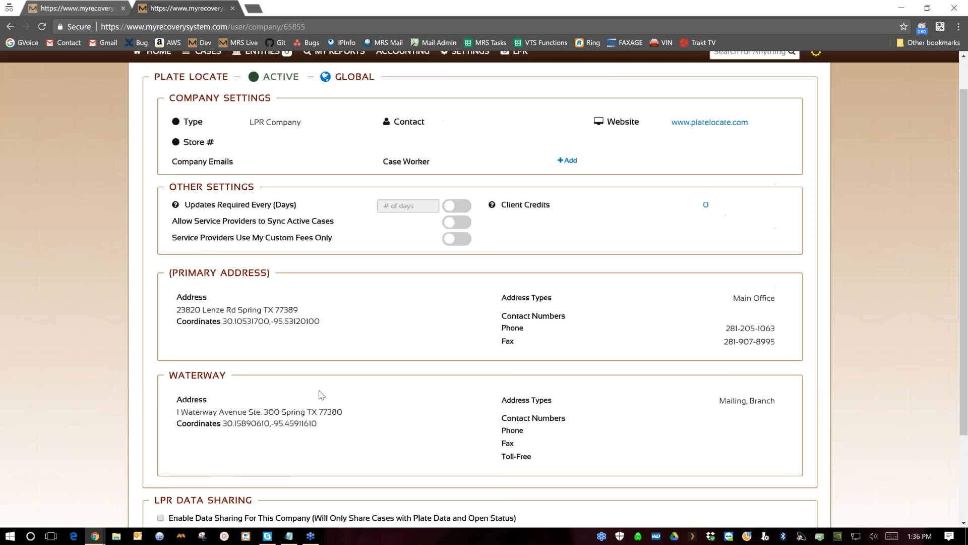
left_click(262, 91)
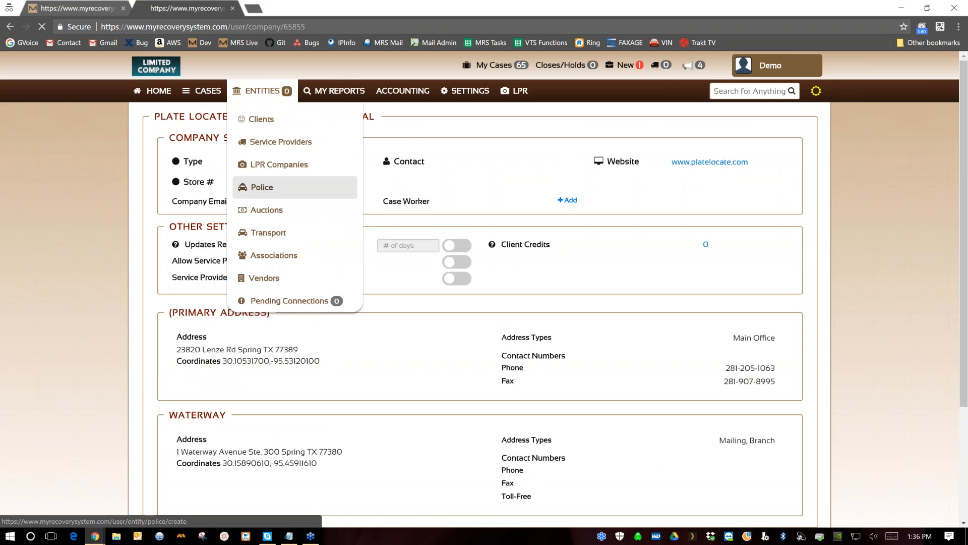
left_click(261, 189)
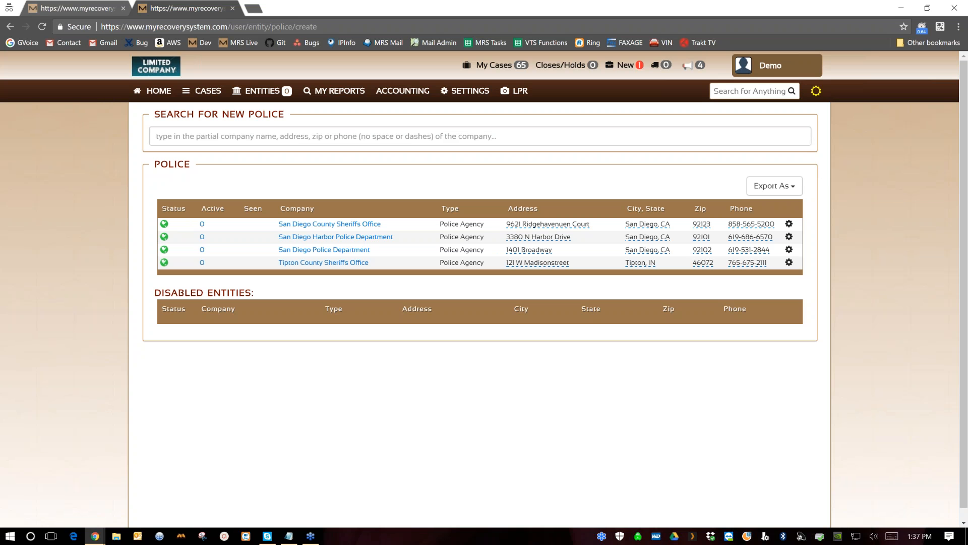
left_click(211, 133)
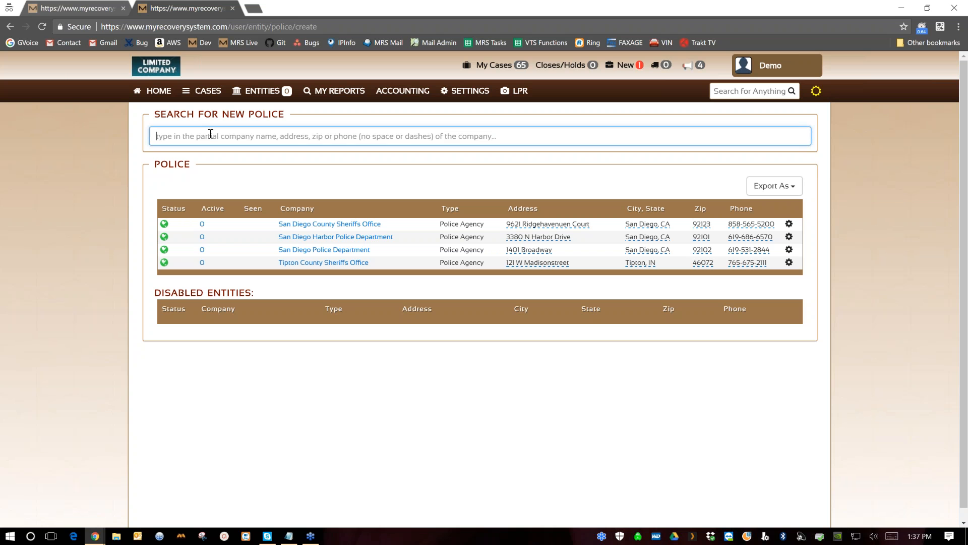
type("tucson")
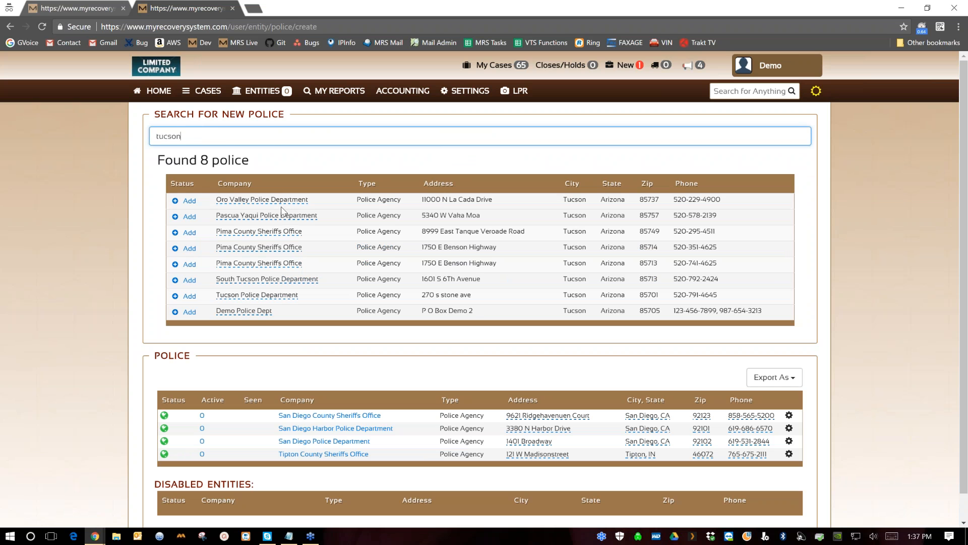
mouse_move(249, 283)
type("gdg")
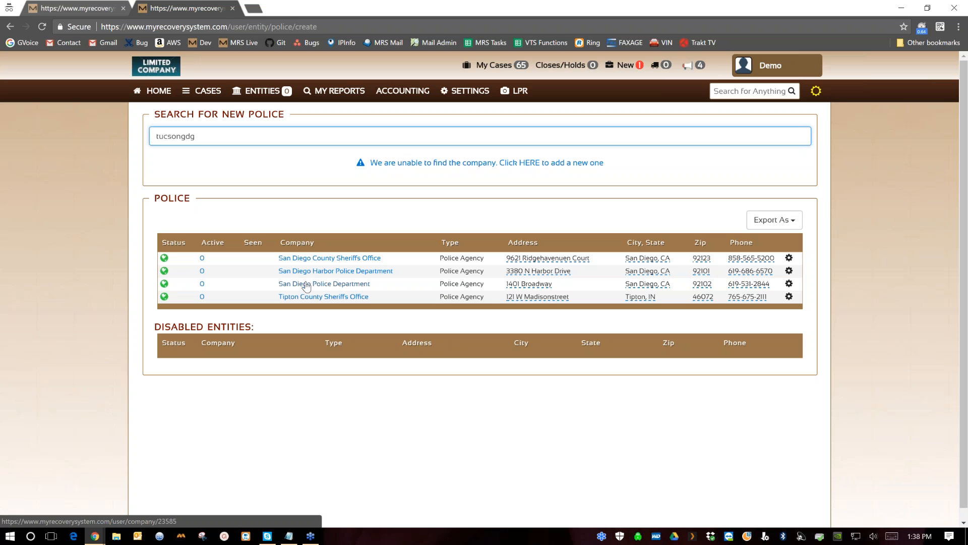
Open the vendor entities list and view the Clearplan company page
mouse_move(264, 95)
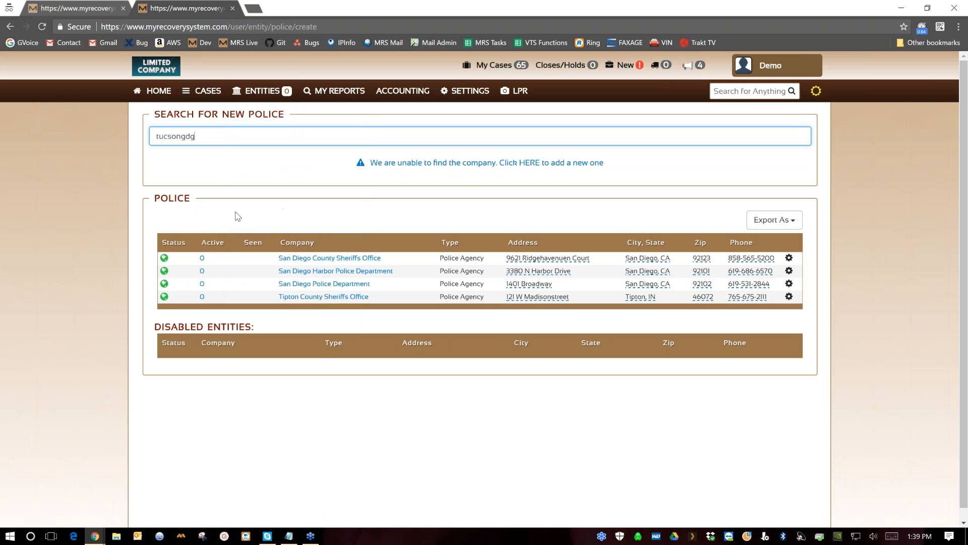
mouse_move(265, 95)
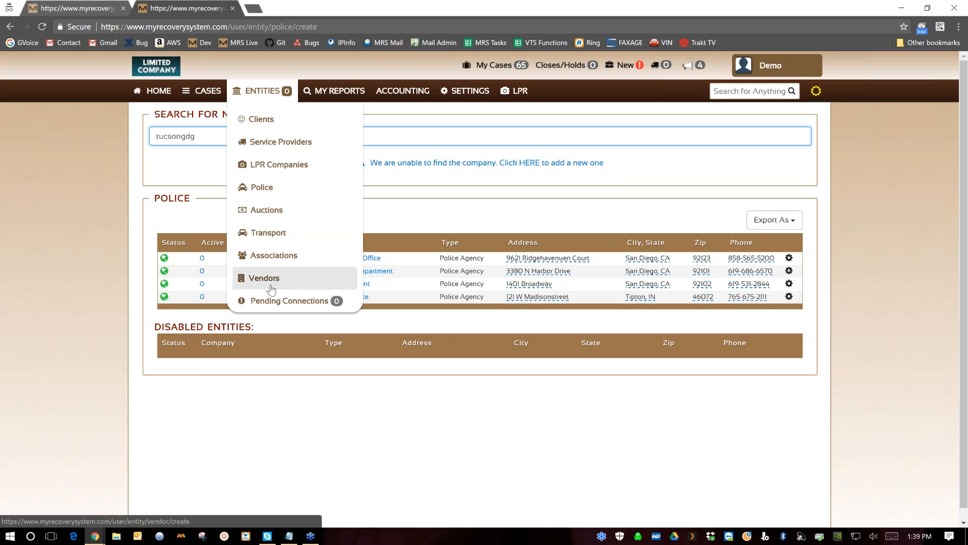
left_click(262, 278)
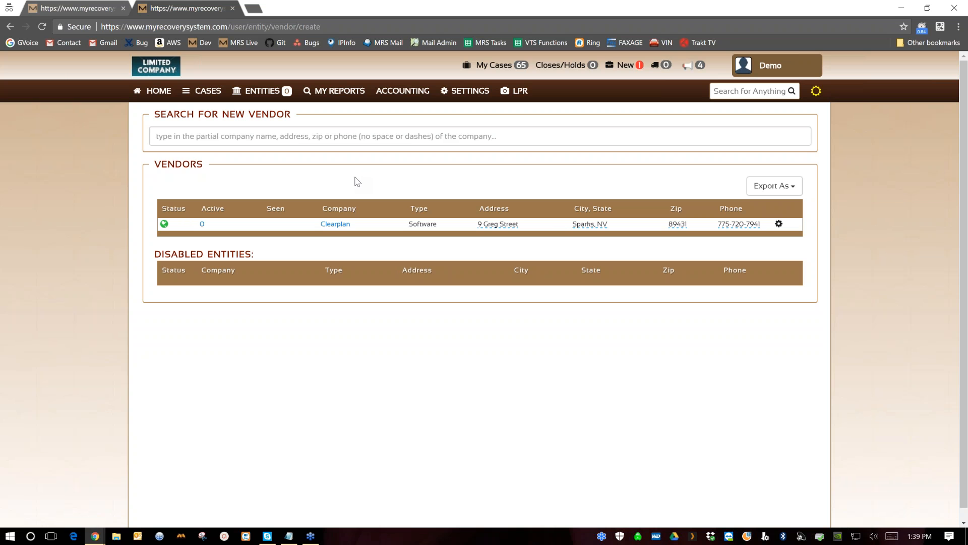
left_click(335, 223)
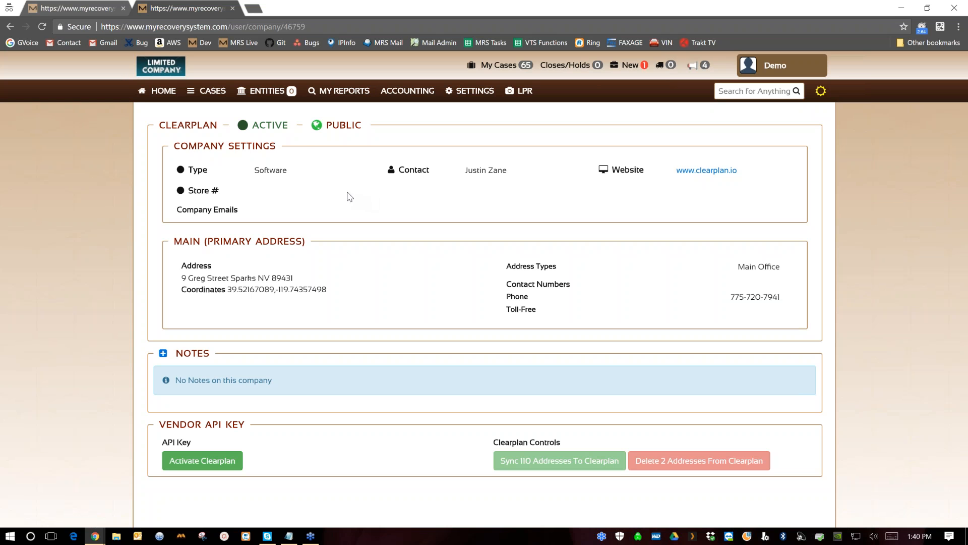
Open the new involuntary repossession case for the 2014 GMC Yukon XL and hide the open-case tabs
mouse_move(210, 92)
left_click(162, 92)
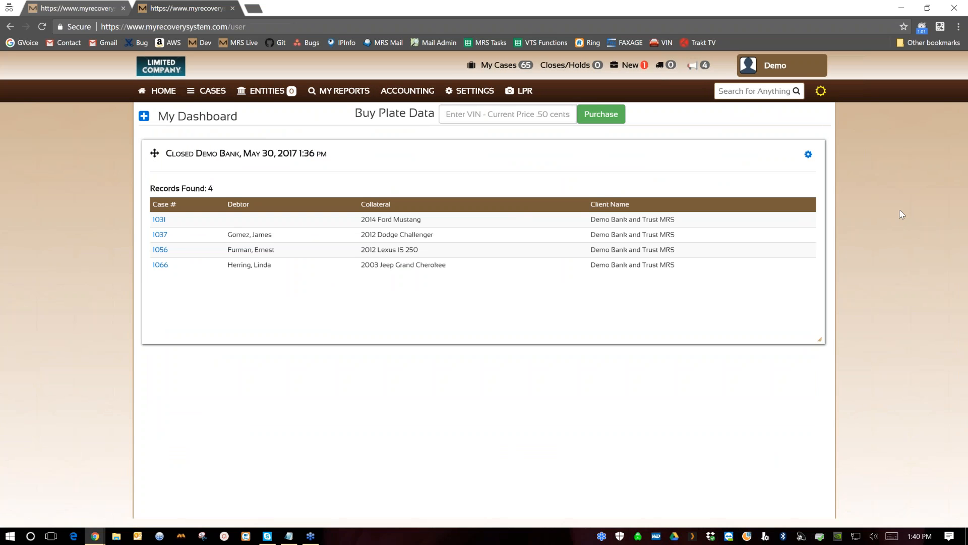
left_click(631, 65)
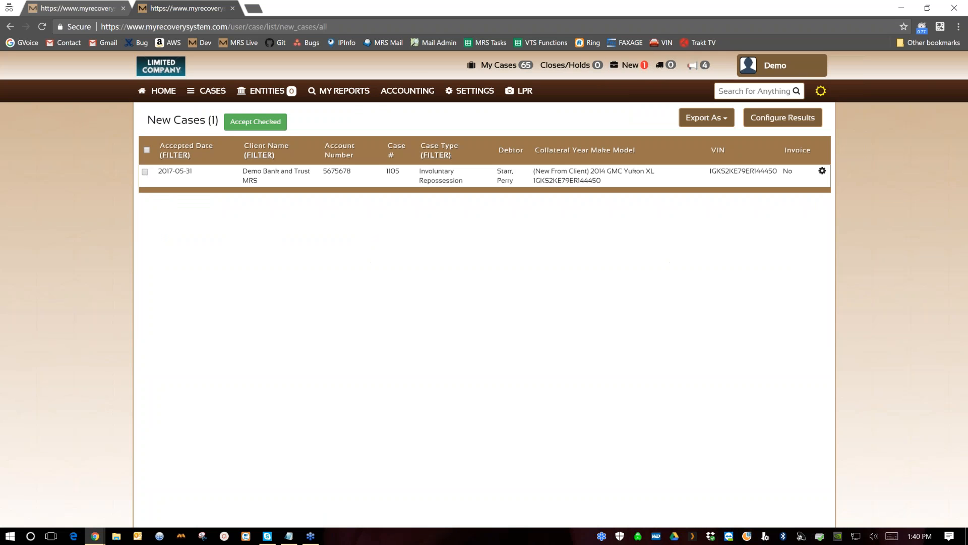
left_click(429, 177)
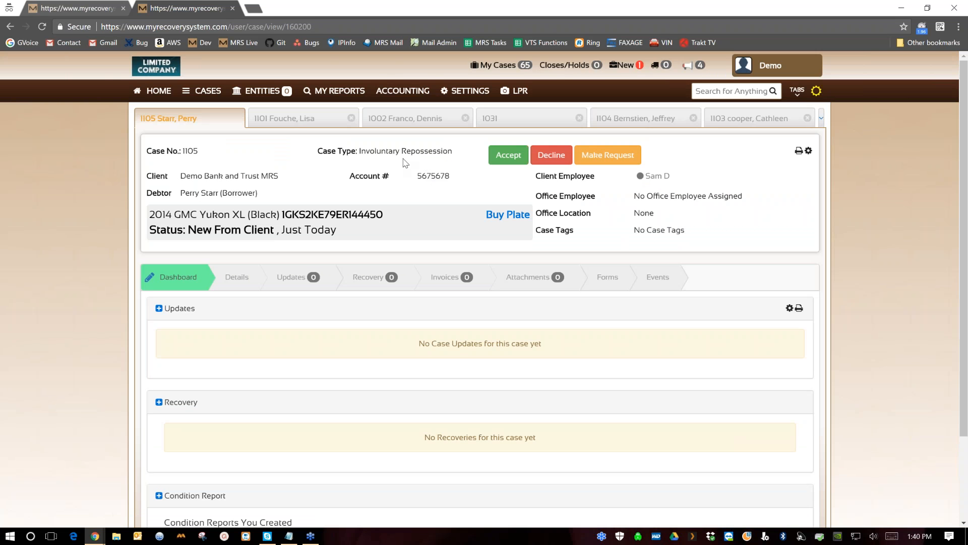
left_click(797, 92)
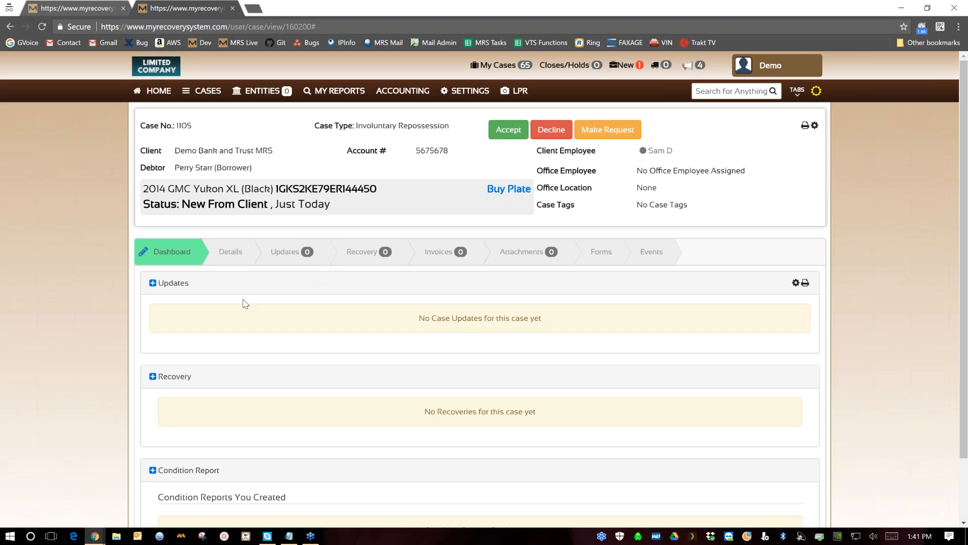
Review the case's details, covering client and lienholder, debtor, addresses and phone numbers, and collateral
scroll(245, 301, "down", 2)
scroll(246, 302, "up", 2)
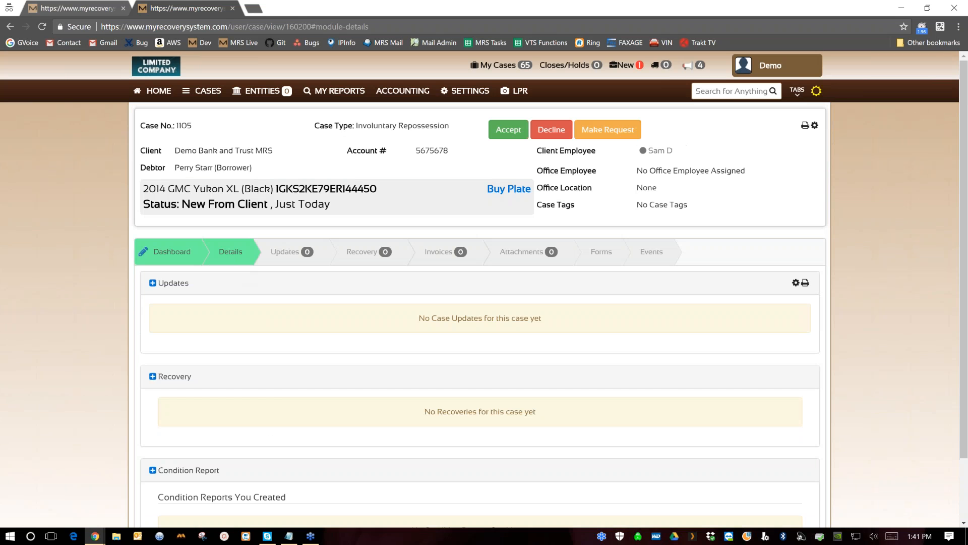
left_click(232, 252)
scroll(361, 302, "down", 4)
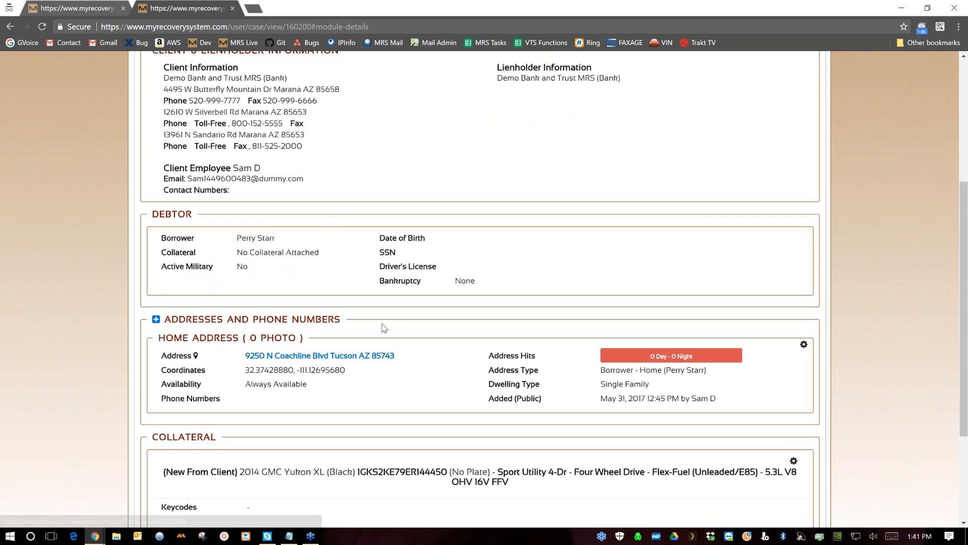
scroll(376, 325, "up", 4)
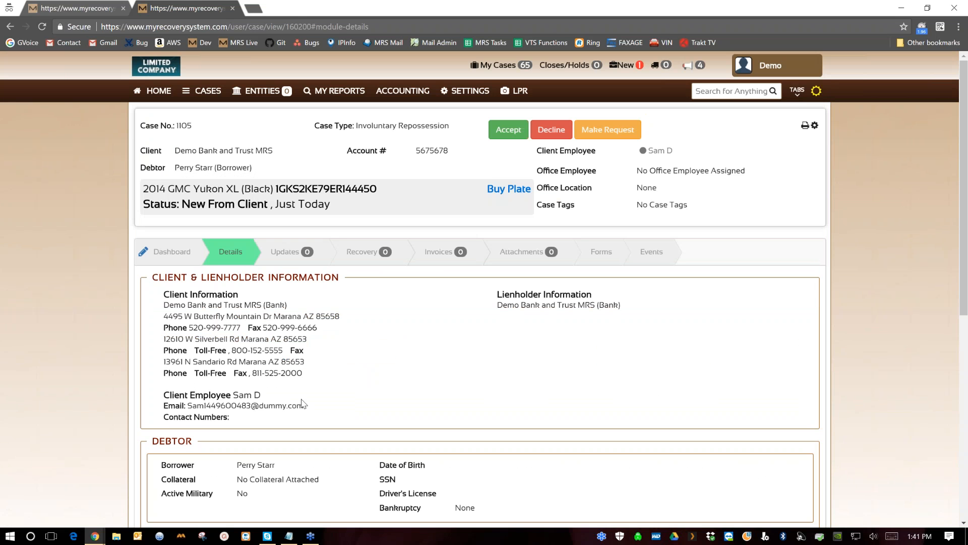
scroll(394, 371, "down", 5)
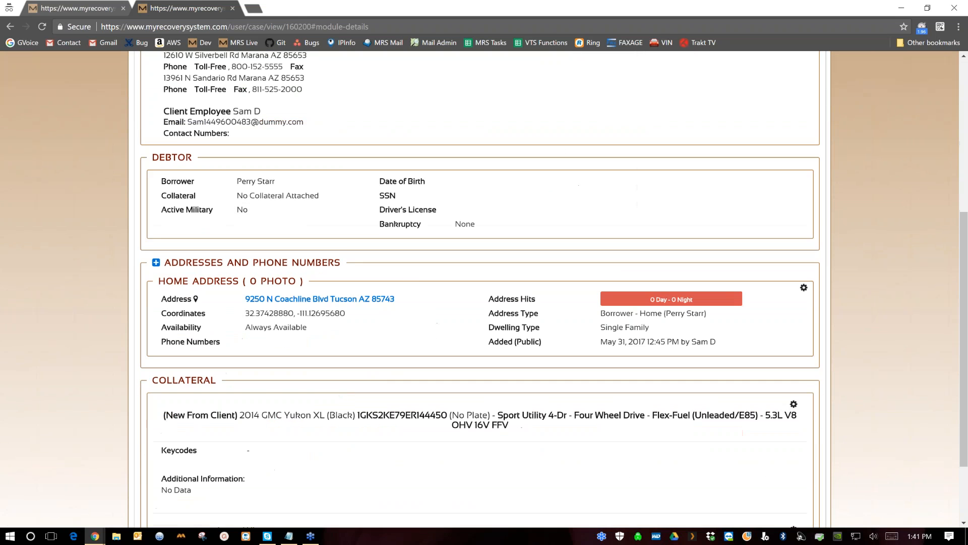
scroll(456, 283, "up", 5)
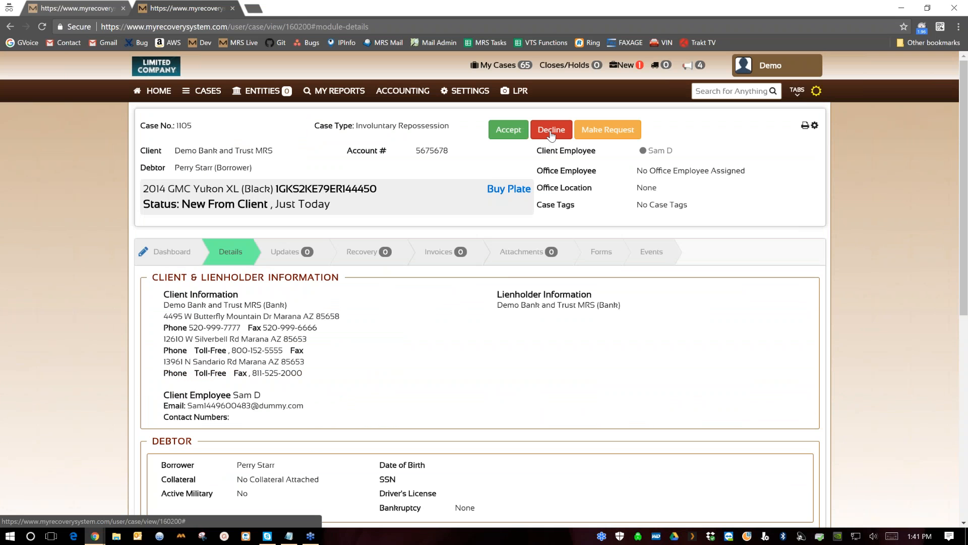
left_click(600, 132)
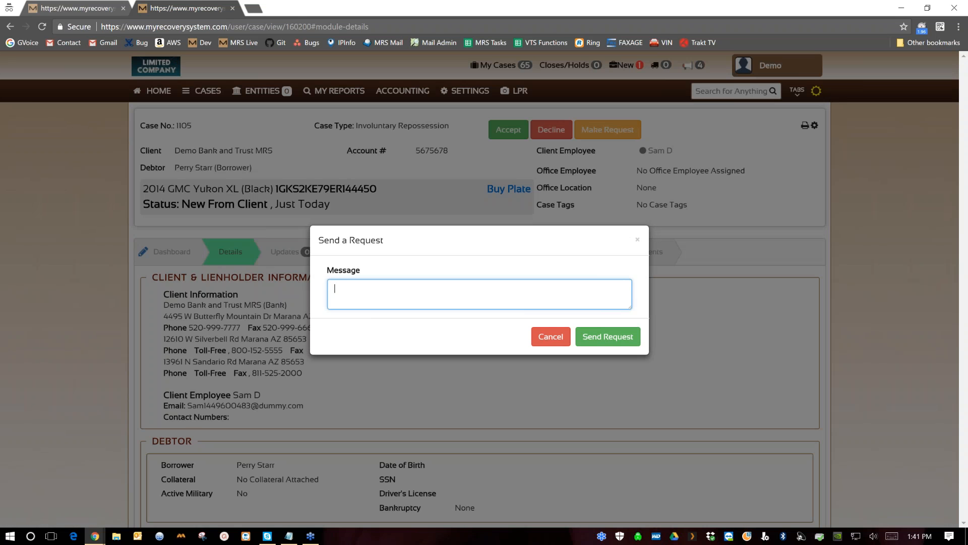
type("need $100 more for miles")
left_click(542, 339)
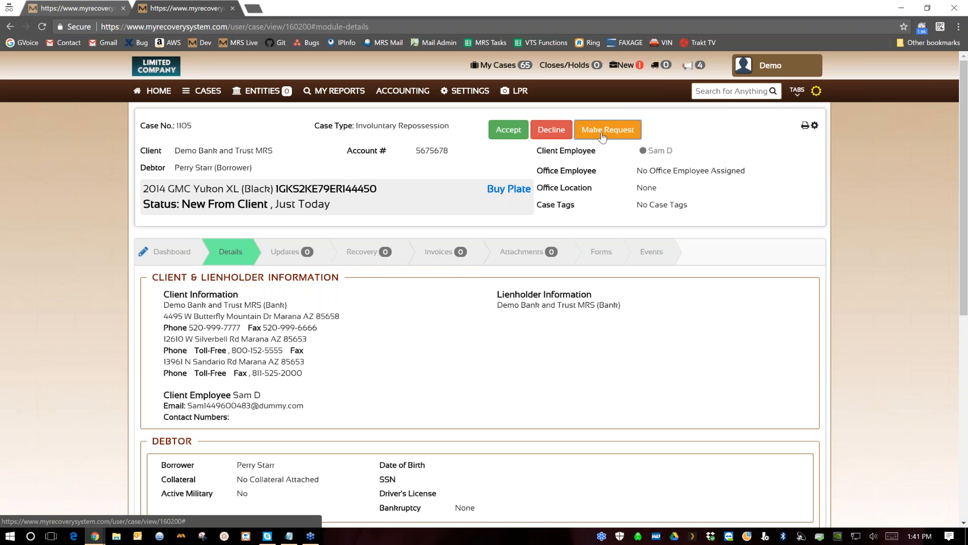
Accept the involuntary repossession case for the 2014 GMC Yukon XL
left_click(508, 132)
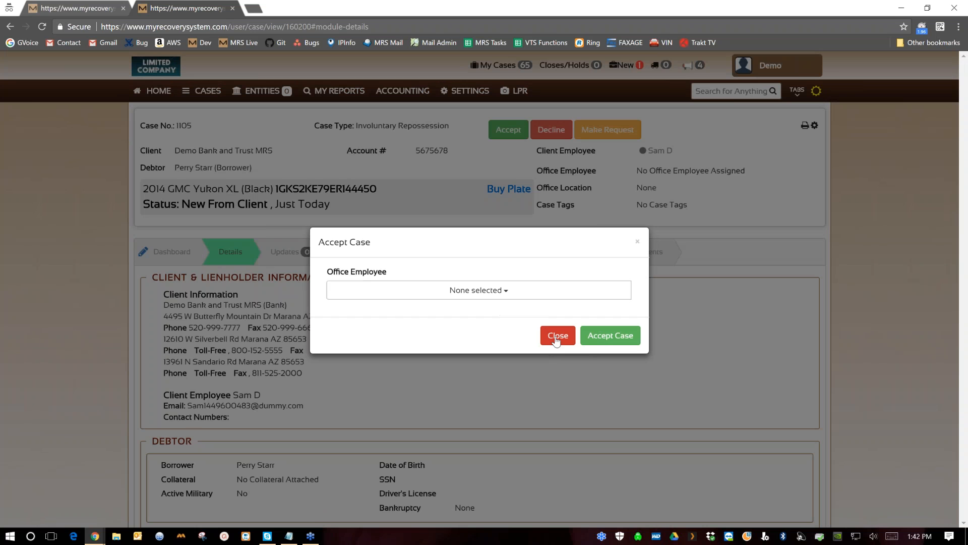
left_click(617, 335)
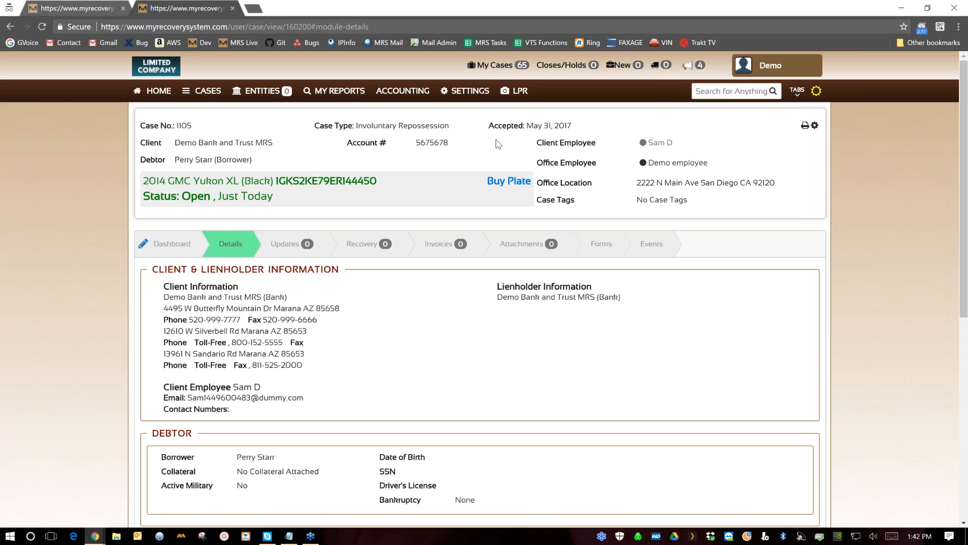
Remove the Updates, Recovery and Condition Report modules from the case dashboard and save the layout
left_click(164, 247)
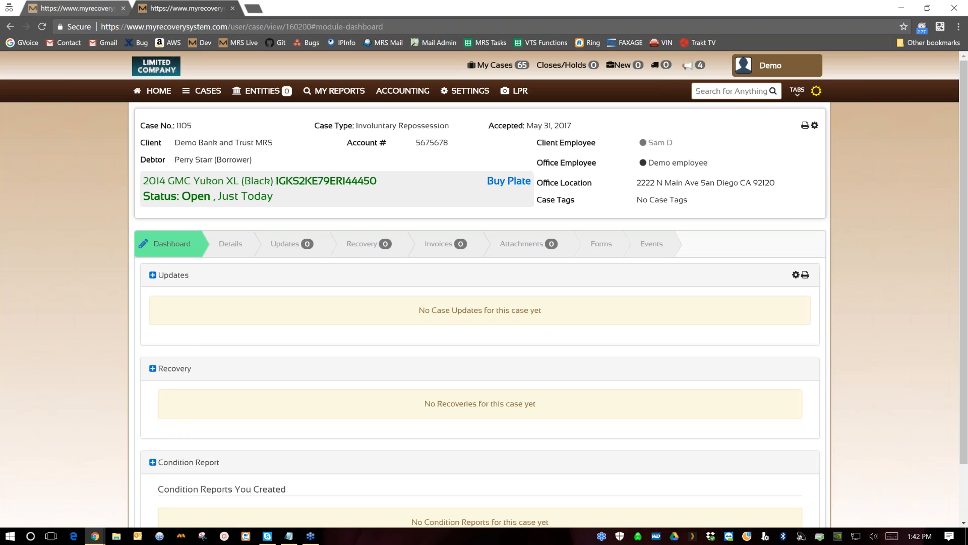
left_click(142, 248)
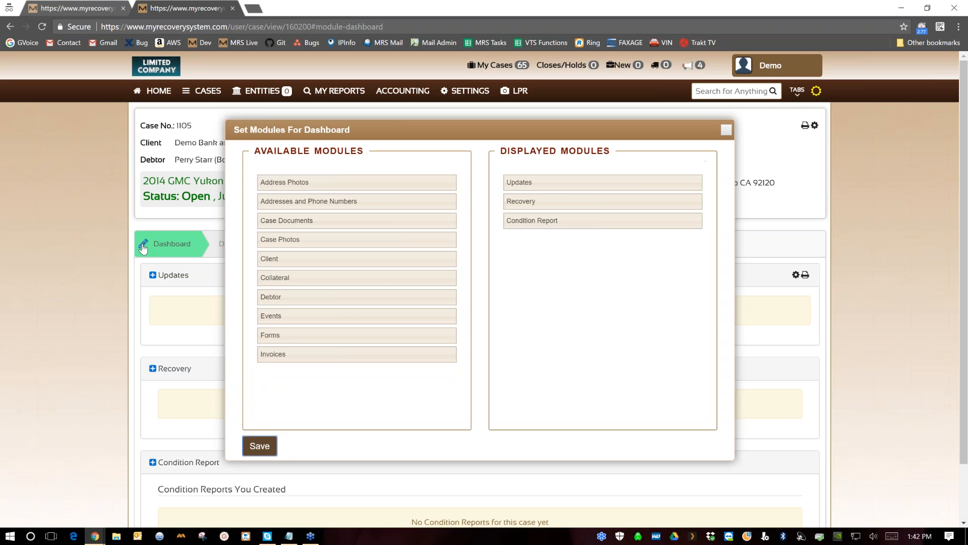
left_click_drag(579, 184, 361, 205)
left_click_drag(569, 188, 312, 214)
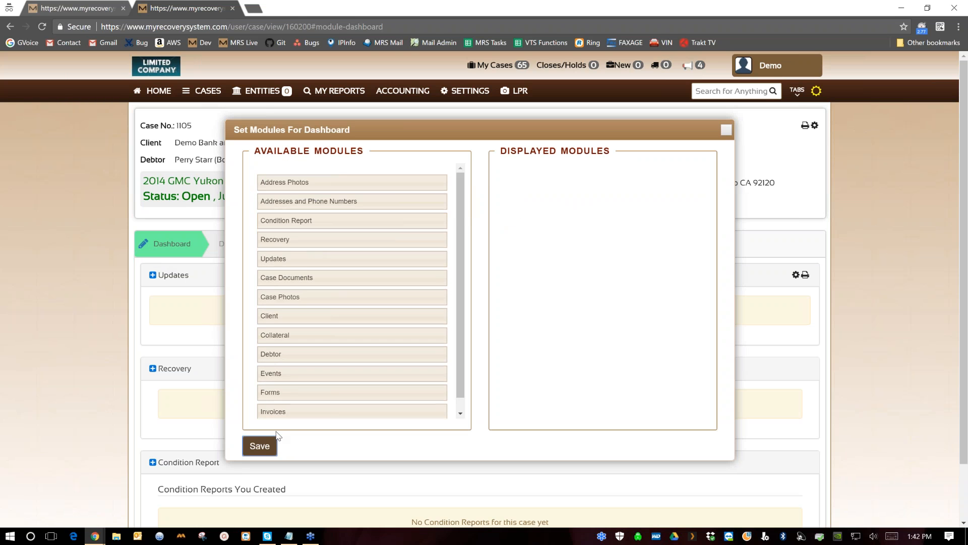
left_click(260, 446)
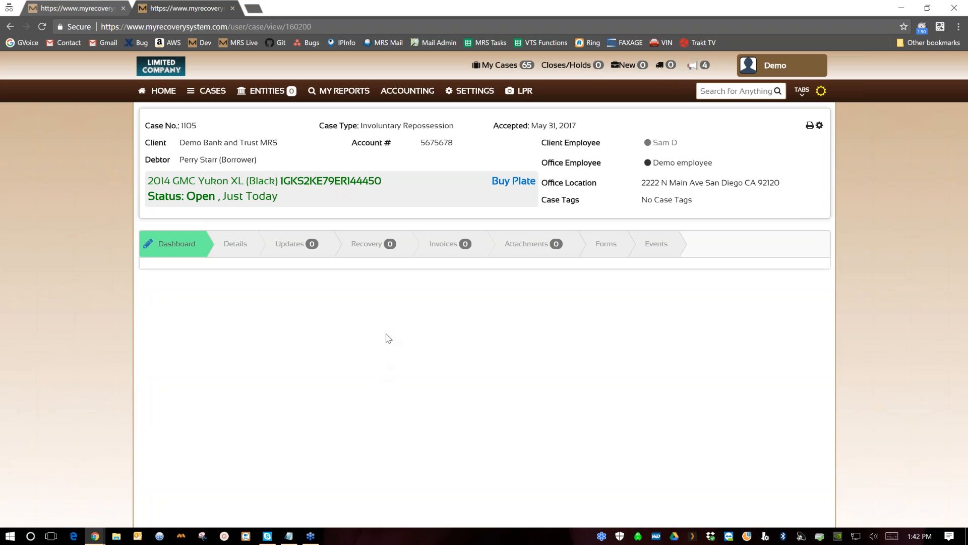
Add the Addresses and Phone Numbers, Updates and Collateral modules to the case dashboard and save the layout
left_click(147, 246)
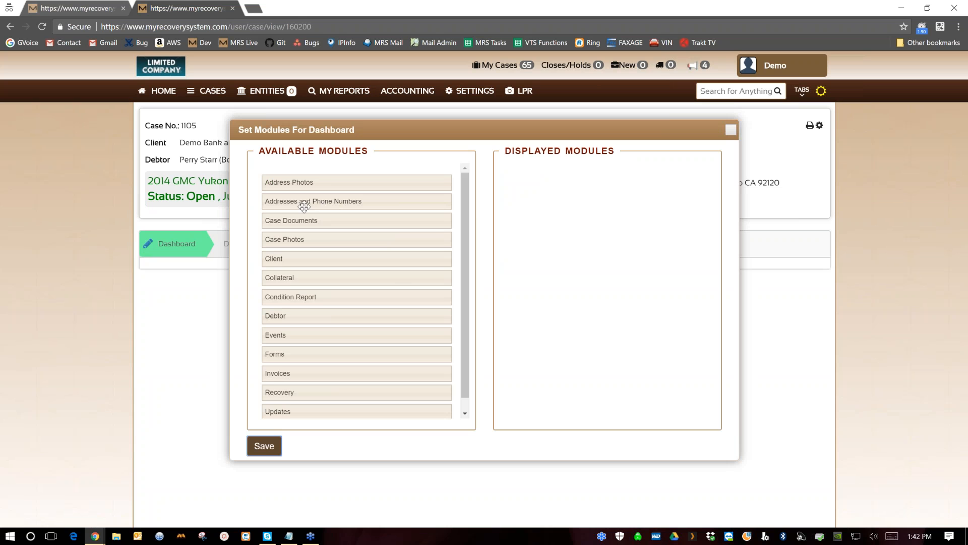
left_click_drag(317, 202, 551, 186)
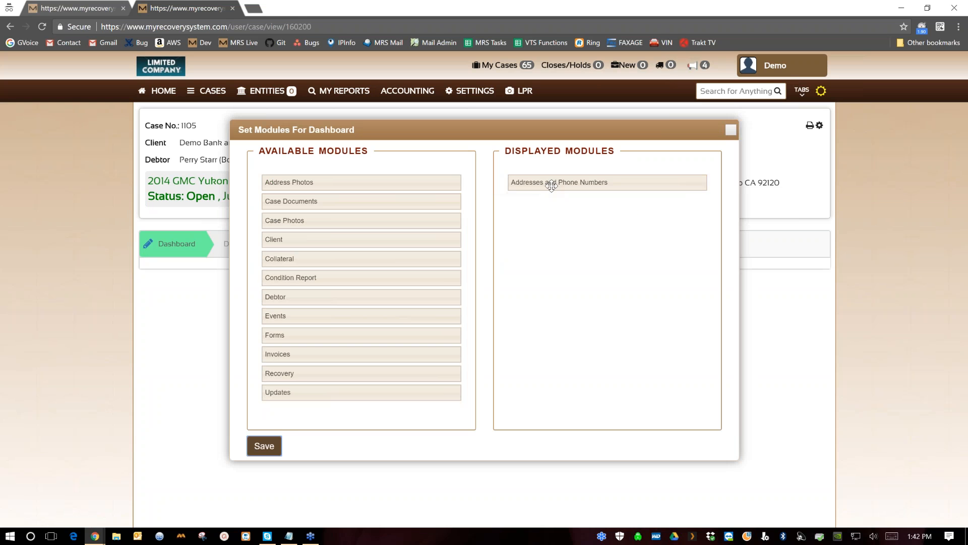
left_click_drag(305, 391, 534, 212)
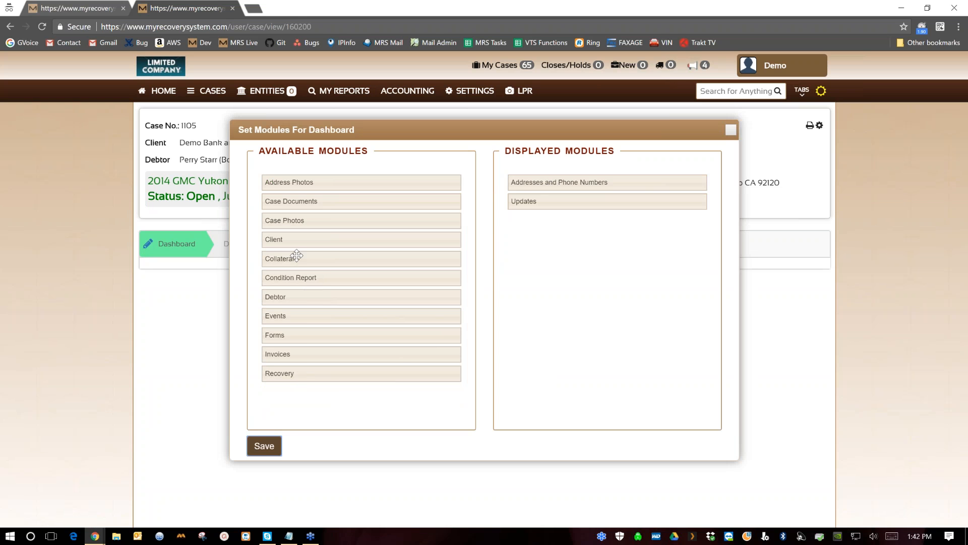
left_click_drag(304, 258, 546, 247)
left_click(265, 448)
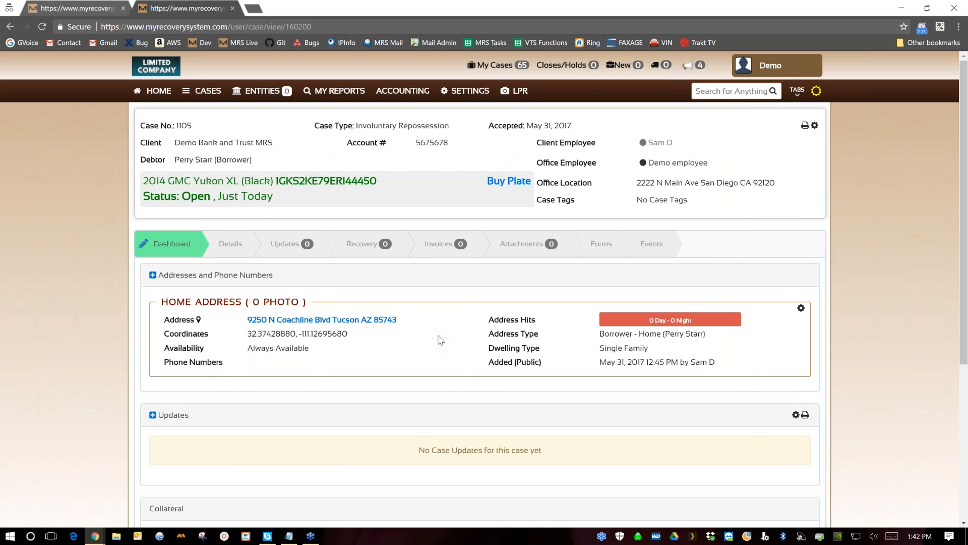
View the debtor's home address in Google Street View, look around the panorama, and close it
left_click(801, 309)
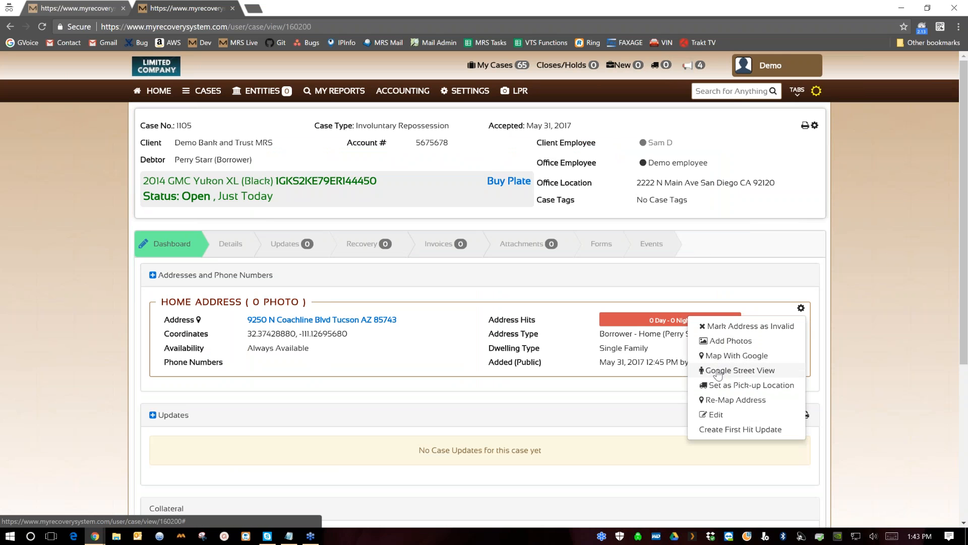
left_click(718, 372)
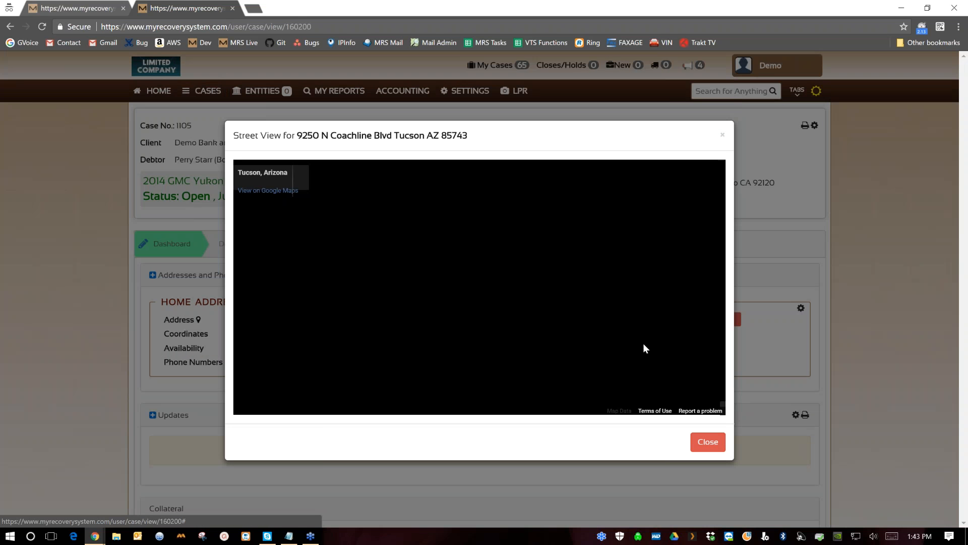
left_click_drag(536, 312, 612, 289)
left_click(707, 441)
left_click(801, 310)
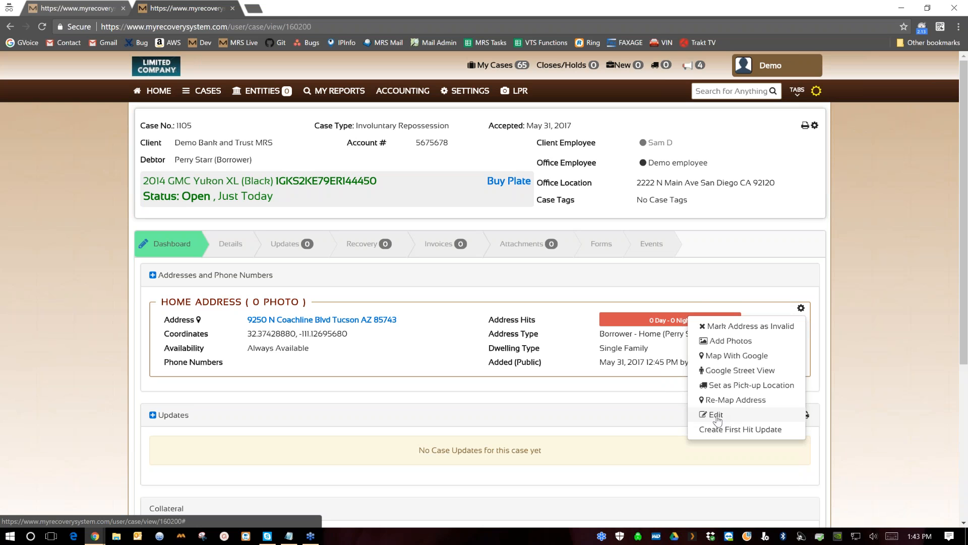
left_click(793, 254)
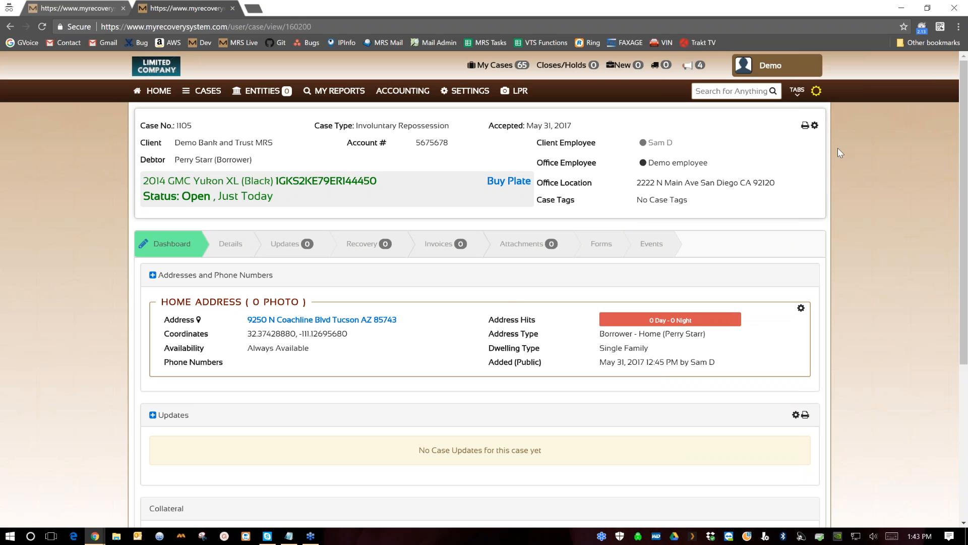
Preview the case's (MRS) Repossession Assignment Form, read through it, close the preview, and return to the form's output options
left_click(805, 125)
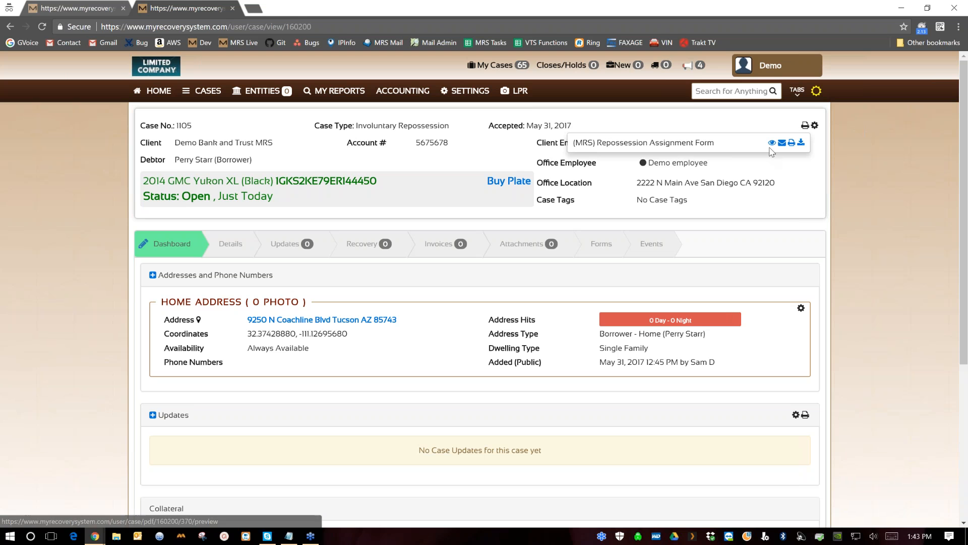
left_click(773, 144)
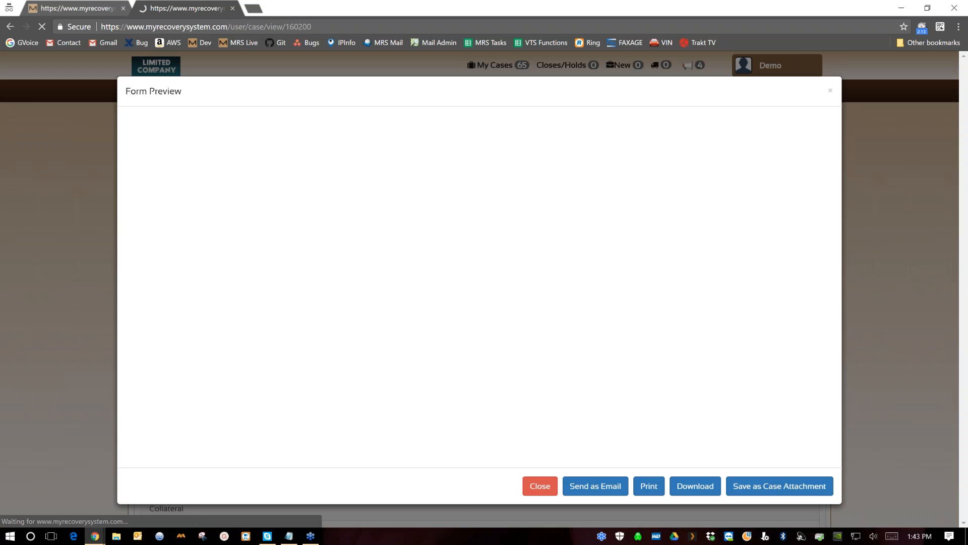
scroll(485, 276, "down", 3)
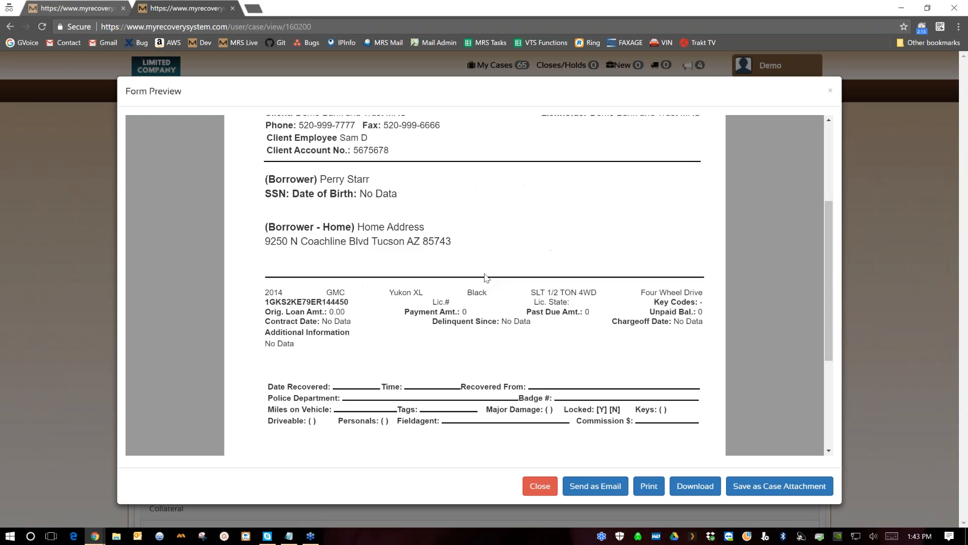
scroll(485, 278, "down", 1)
scroll(485, 278, "up", 4)
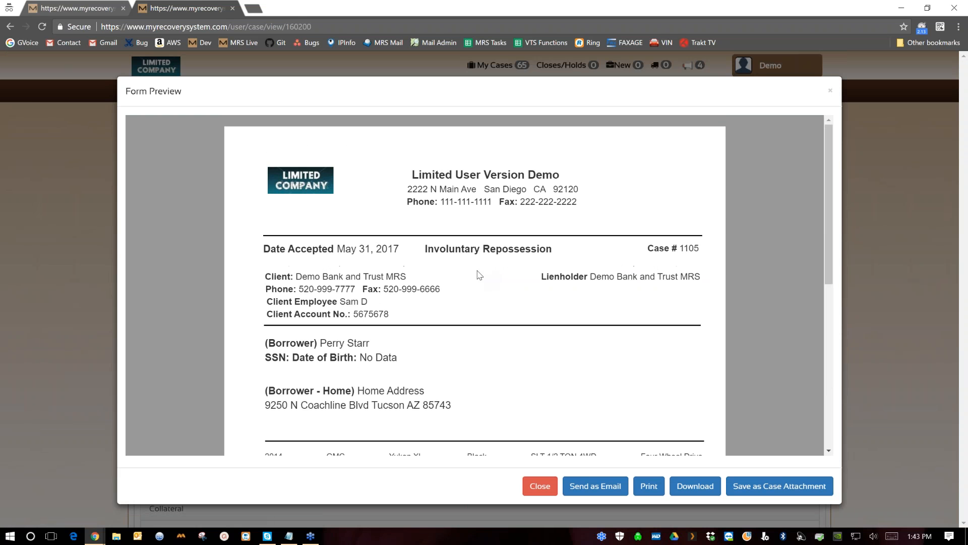
left_click(538, 487)
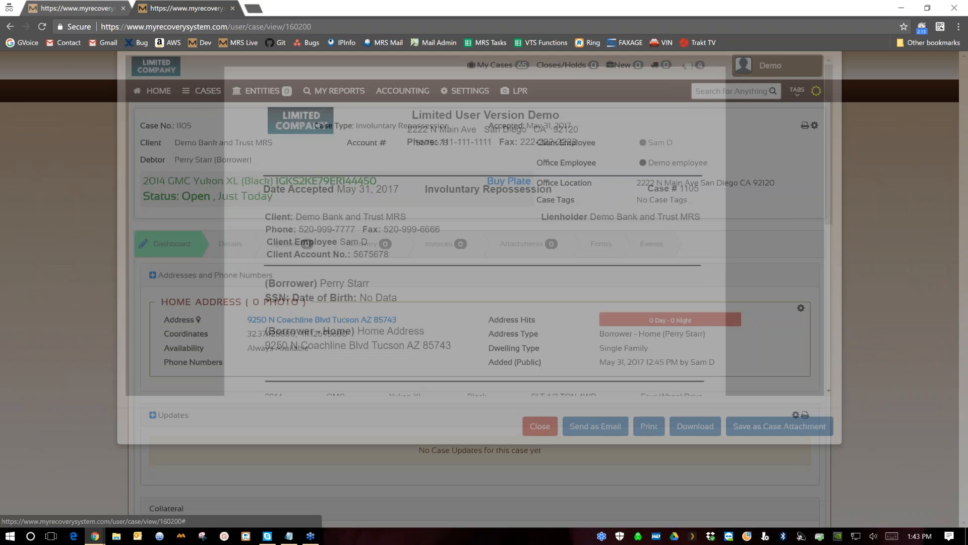
left_click(805, 127)
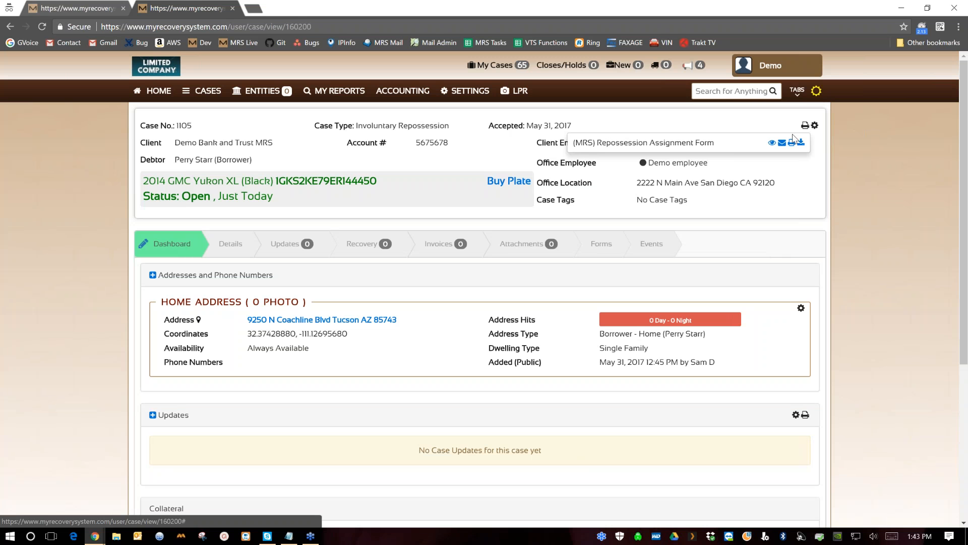
left_click(791, 145)
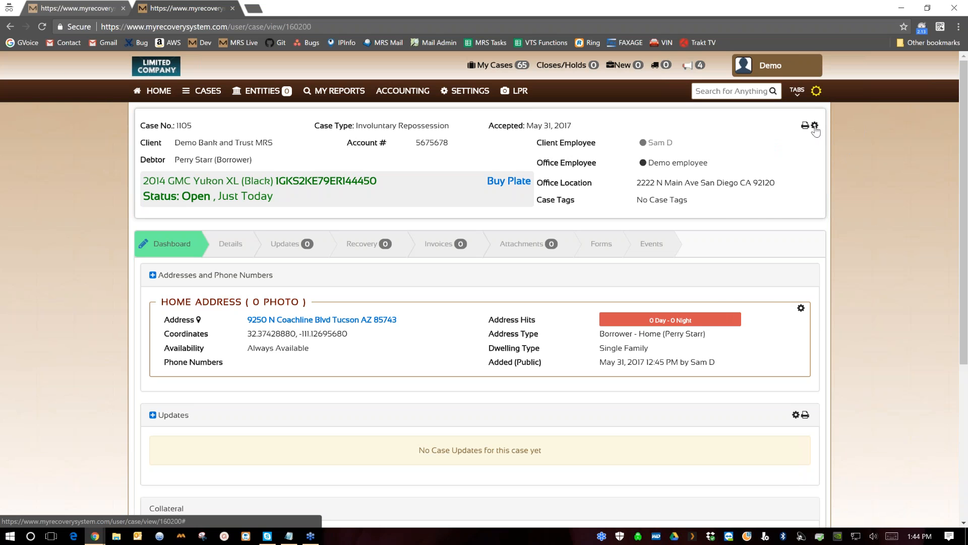
Look over the case's available actions and the Case Alerts form without saving an alert
left_click(814, 126)
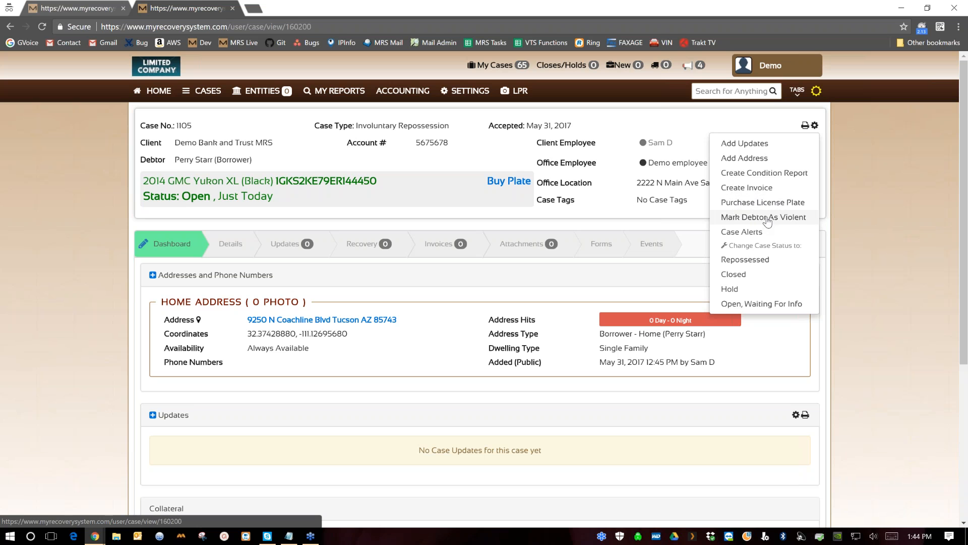
left_click(742, 231)
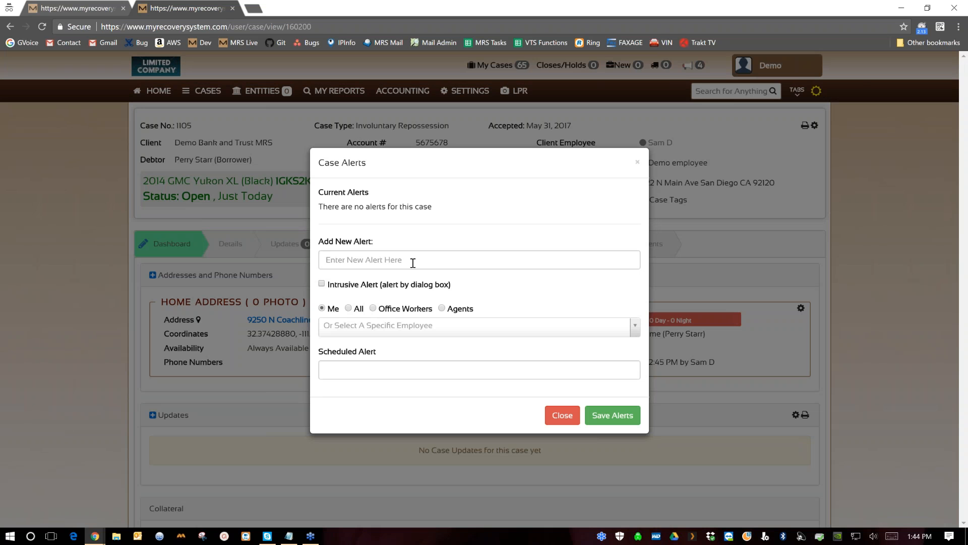
left_click(412, 260)
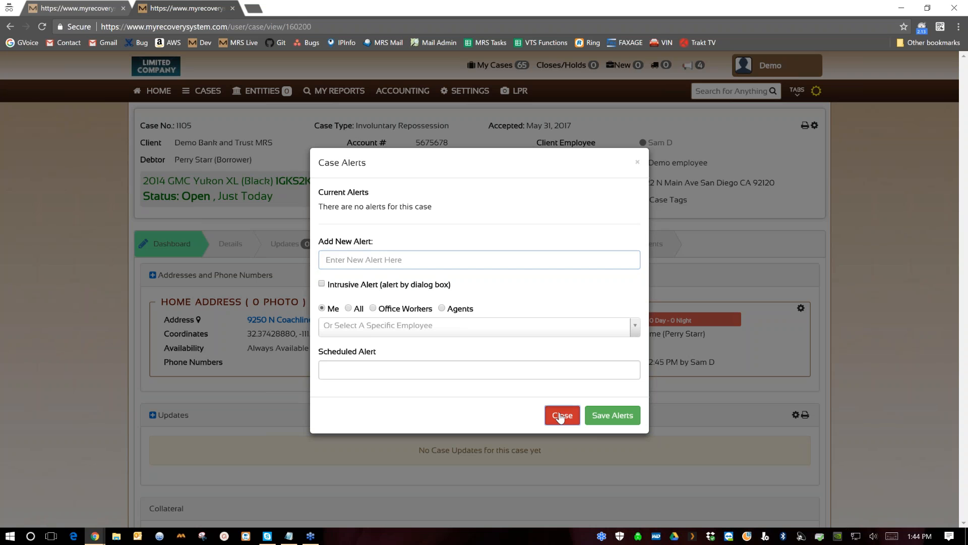
left_click(563, 414)
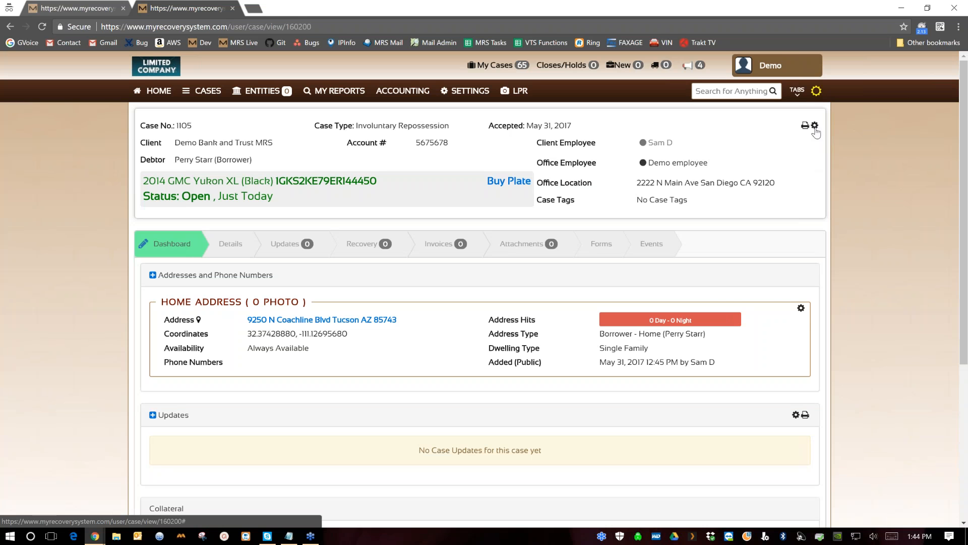
left_click(814, 126)
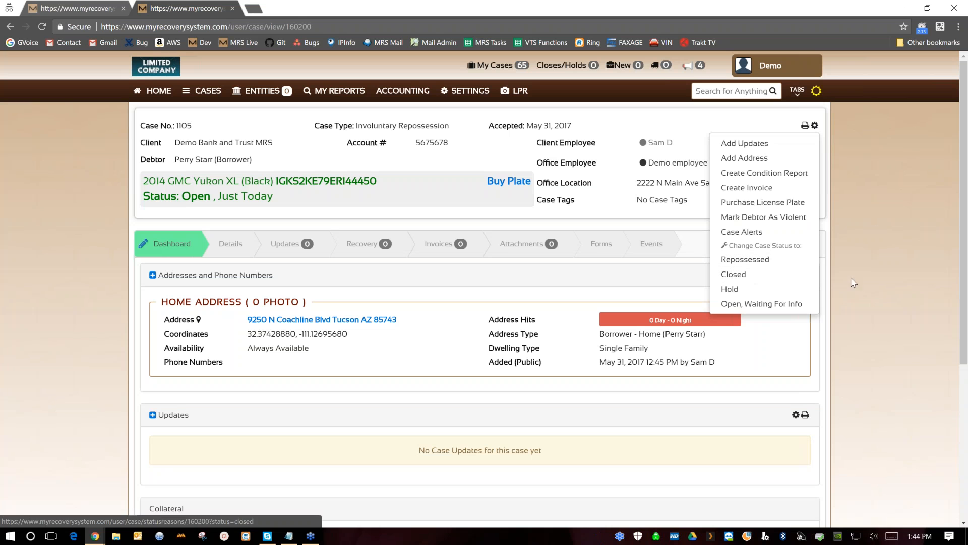
left_click(854, 264)
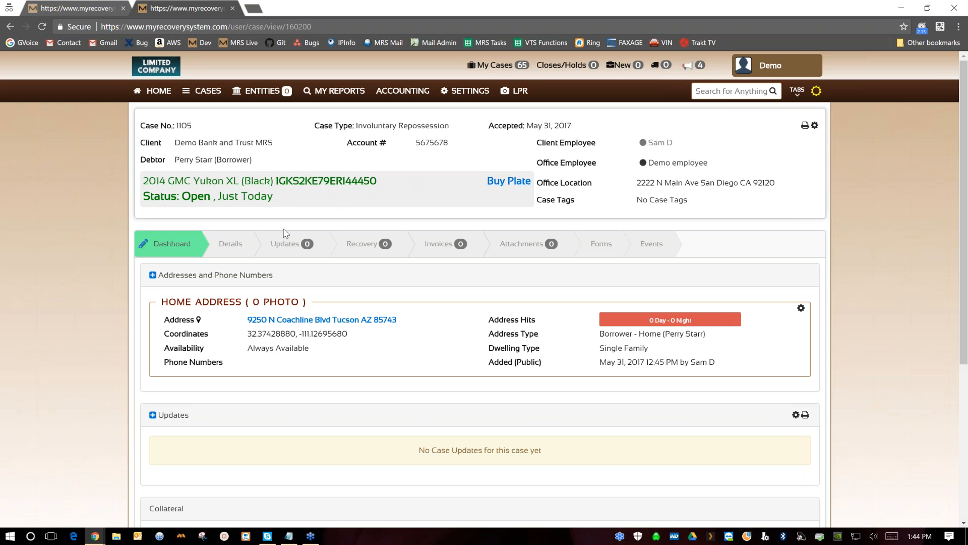
Start a new update on the case and link it to the debtor's home address
left_click(281, 246)
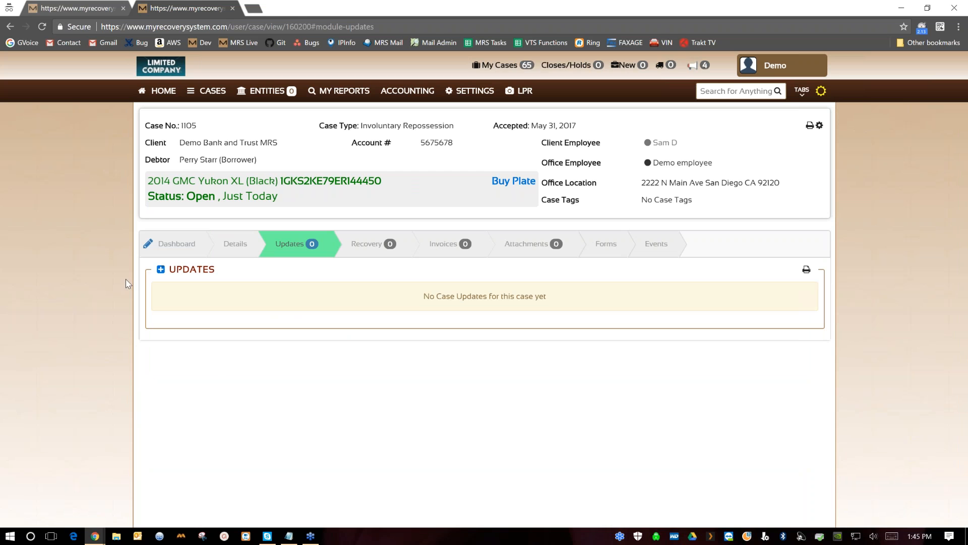
left_click(160, 269)
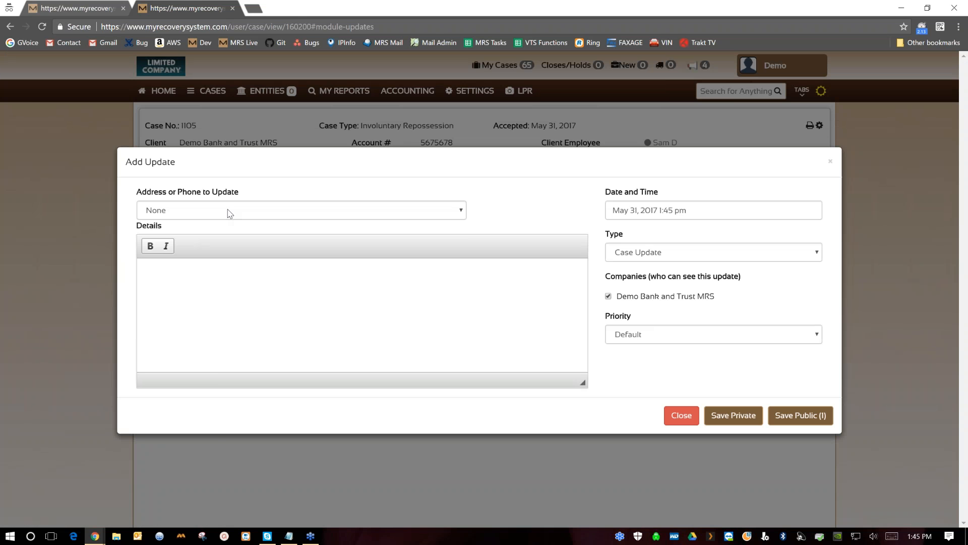
left_click(227, 211)
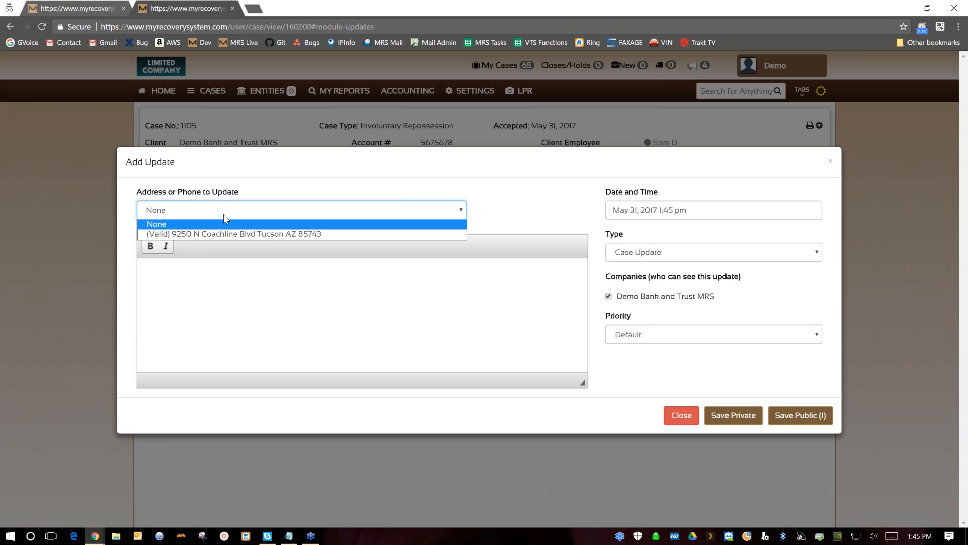
left_click(215, 234)
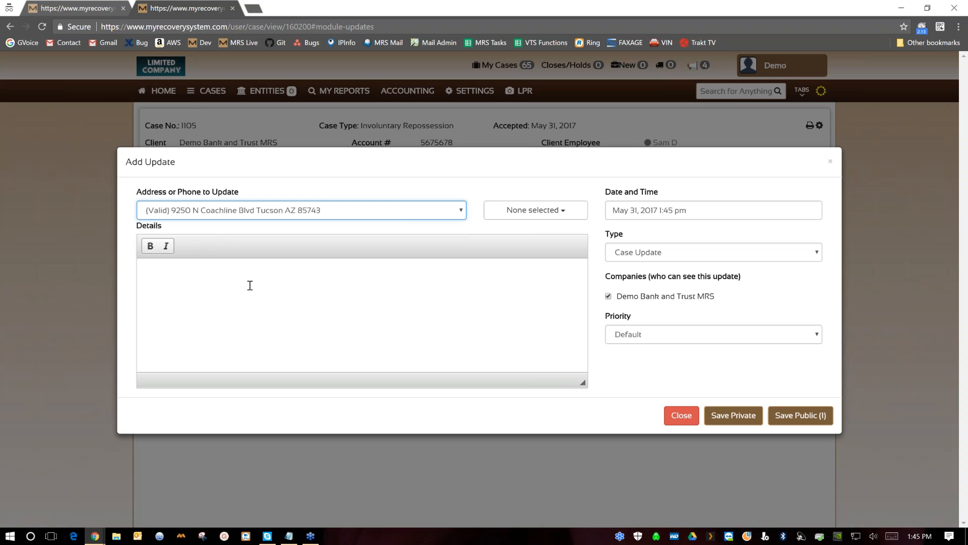
Enter the update details "Checked given address unit no show. no garage" and save the update publicly for Demo Bank and Trust MRS
left_click(251, 287)
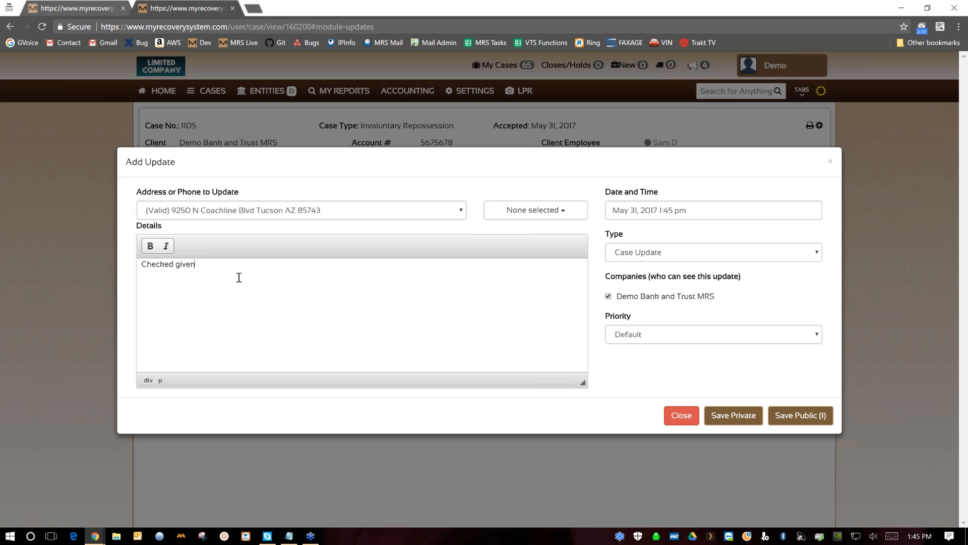
type("ddress unit no show. no grage")
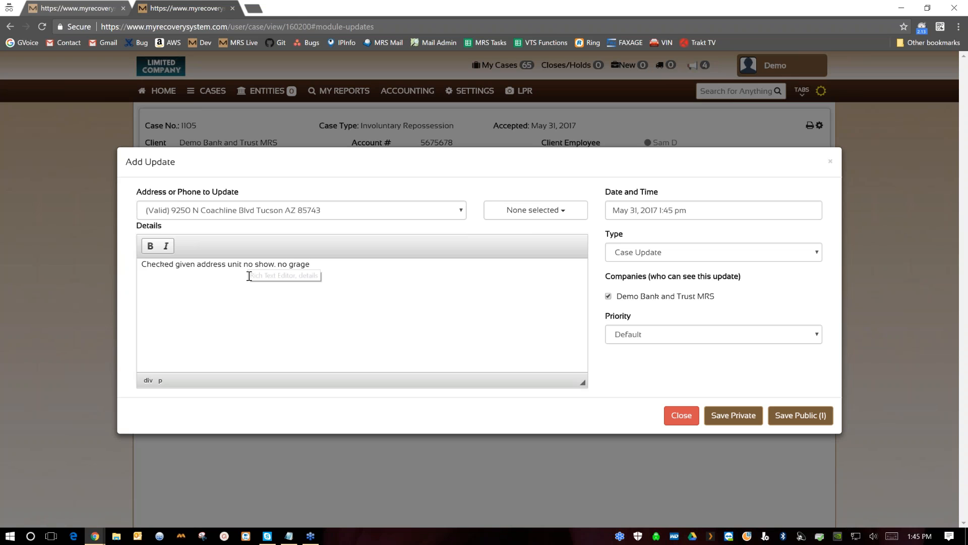
key("BackSpace")
key("BackSpace")
key("BackSpace")
key("BackSpace")
type("arage")
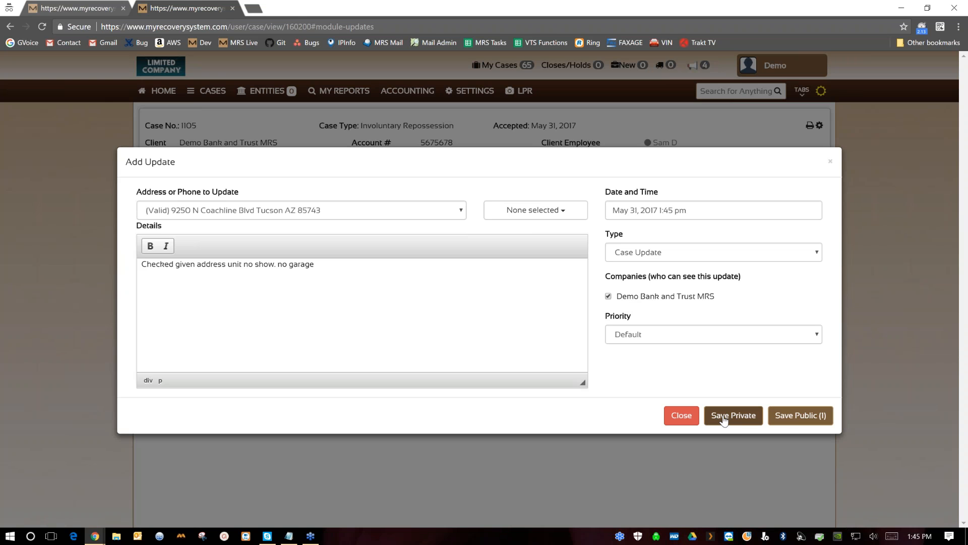
left_click(610, 297)
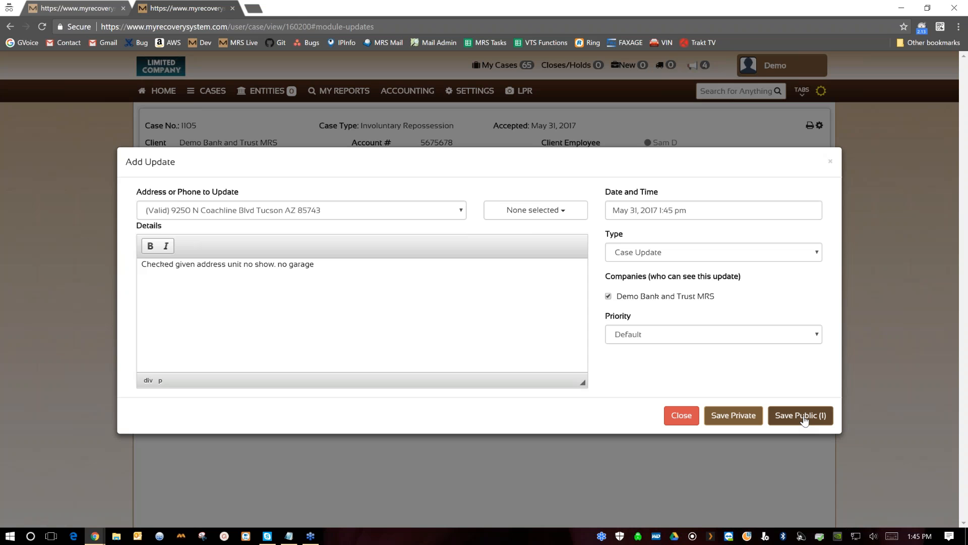
left_click(804, 417)
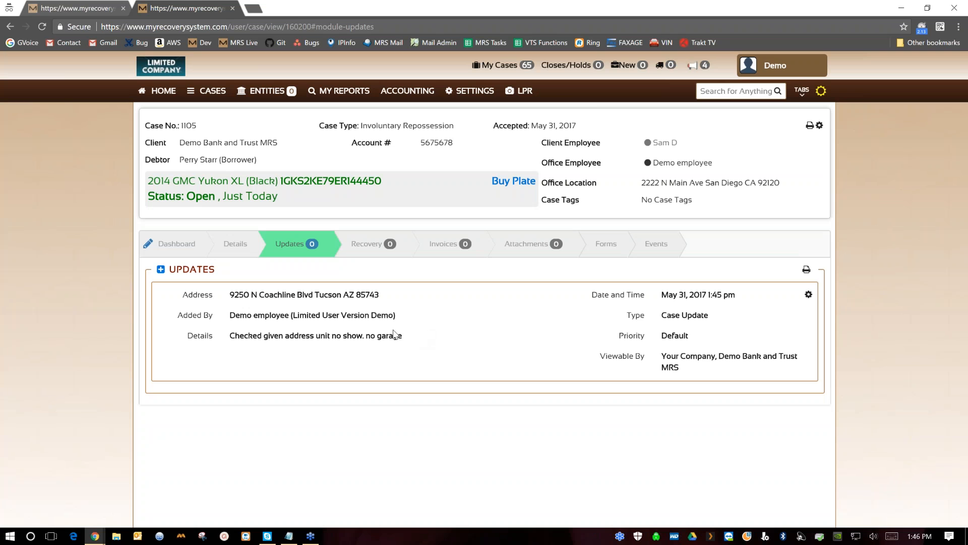
Set the saved case update as private and look over the case's status options
left_click(808, 298)
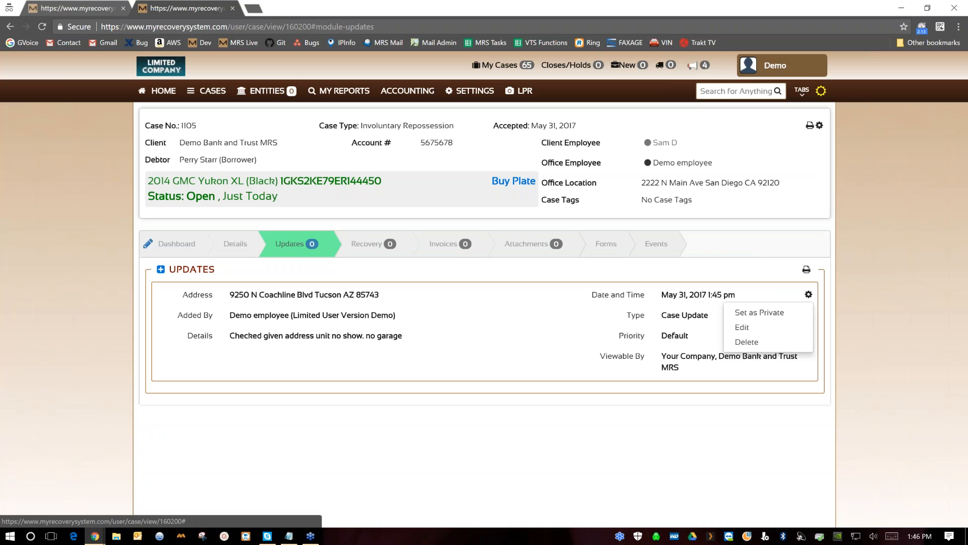
left_click(770, 314)
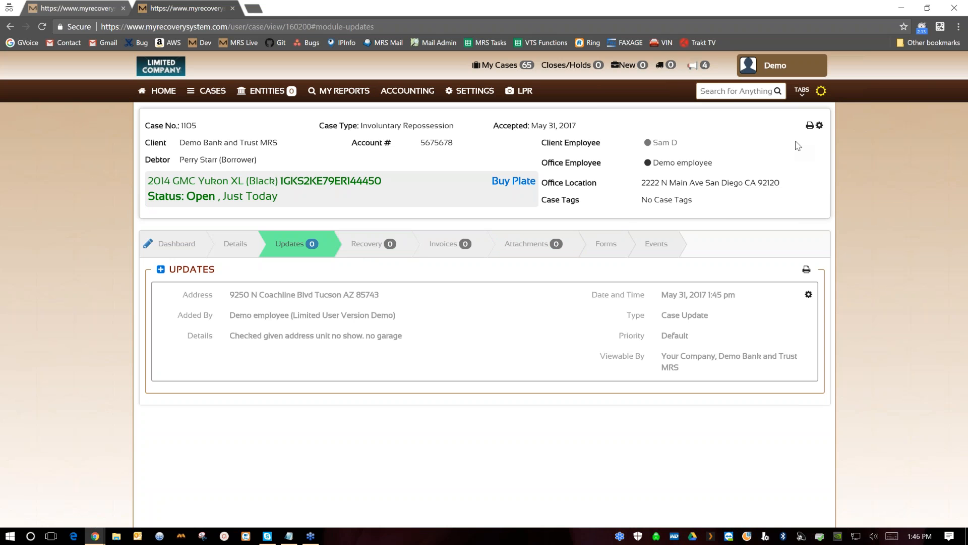
left_click(819, 126)
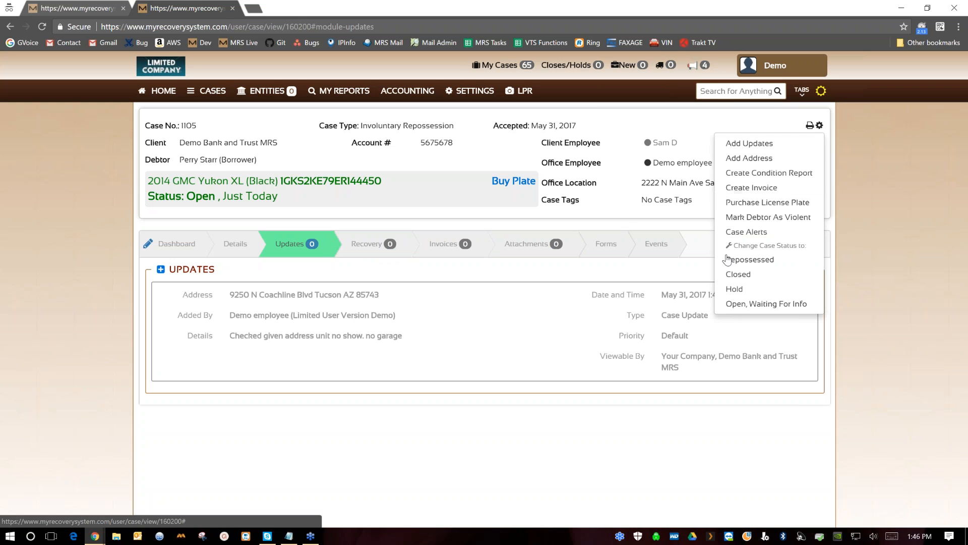
Start a new recovery record for the 2014 GMC Yukon XL and set its damage to No Damage
left_click(361, 244)
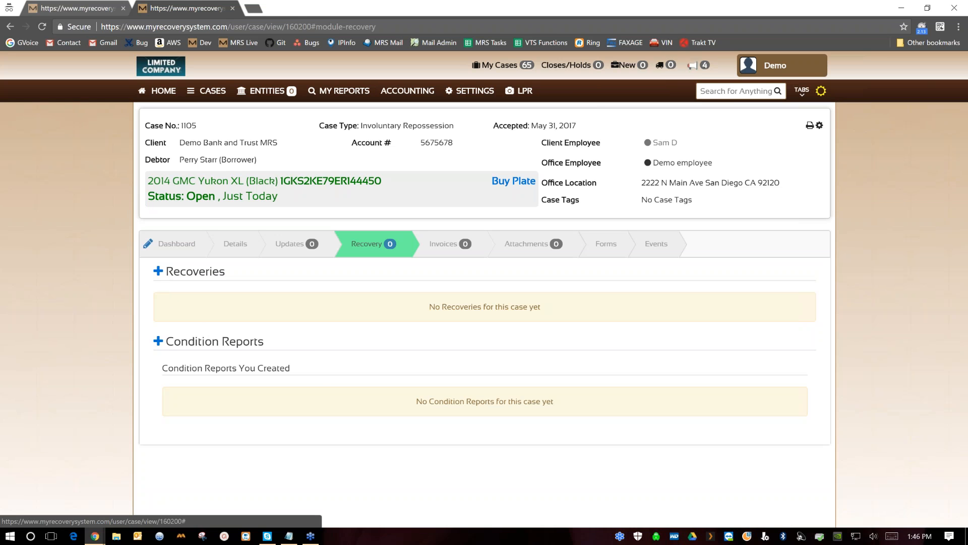
left_click(158, 271)
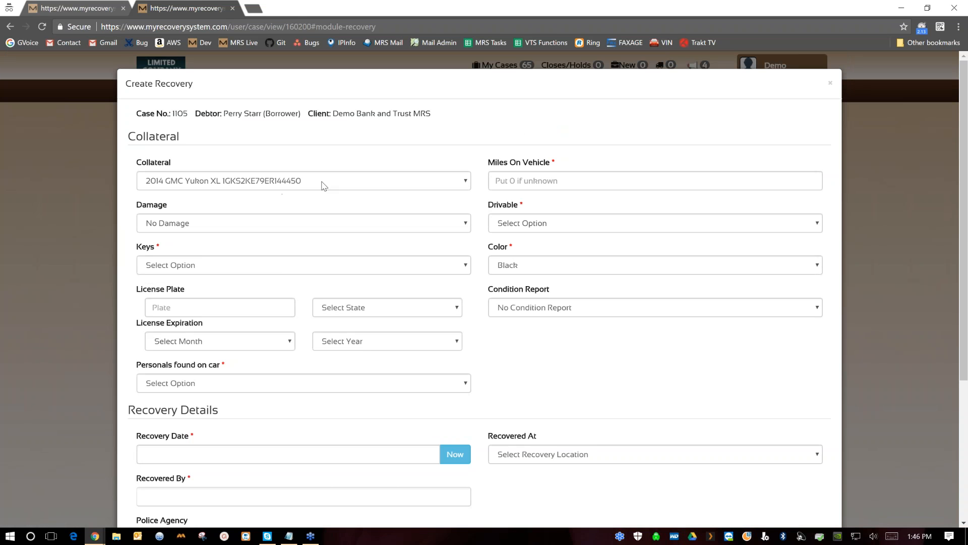
left_click(211, 225)
left_click(179, 248)
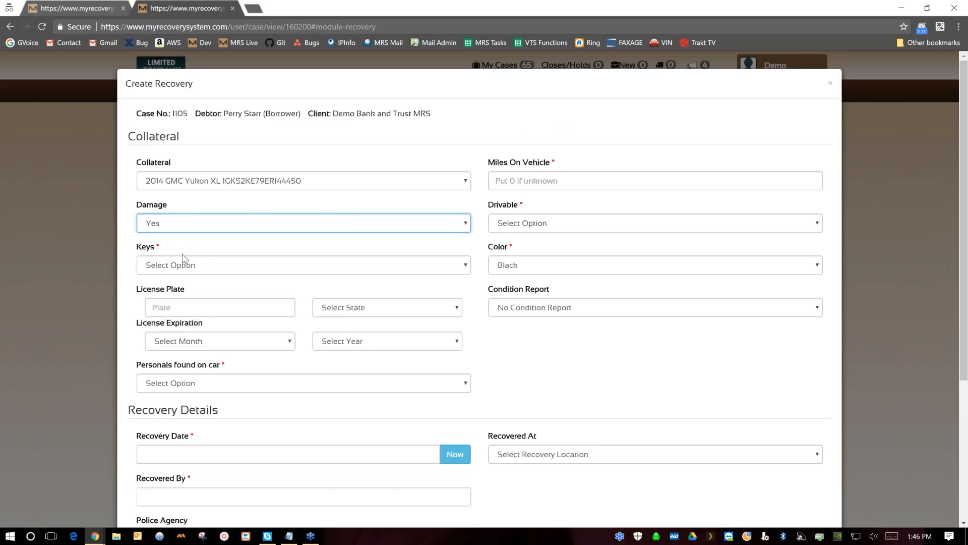
left_click(185, 225)
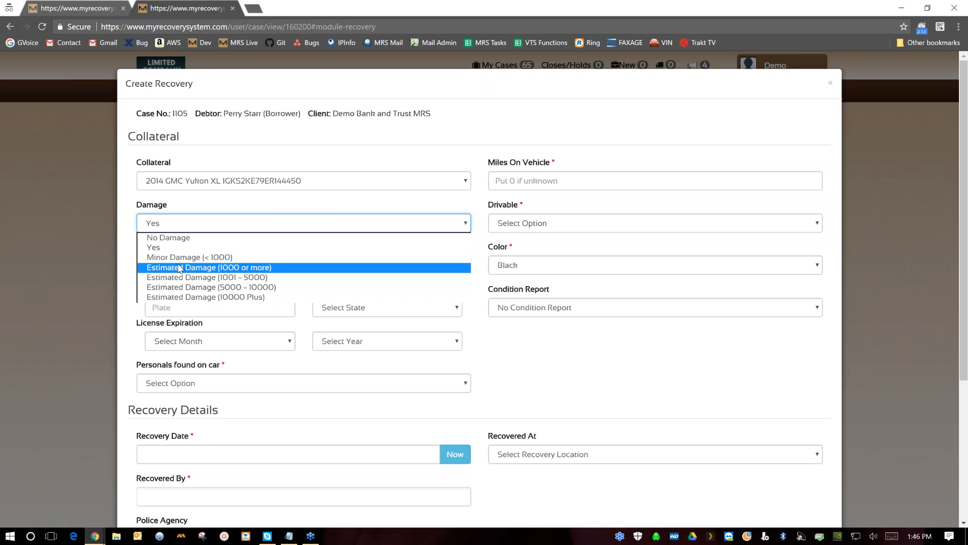
left_click(177, 237)
Set the recovery's keys to Yes, miles on vehicle to 25885 and drivable to Yes
left_click(176, 274)
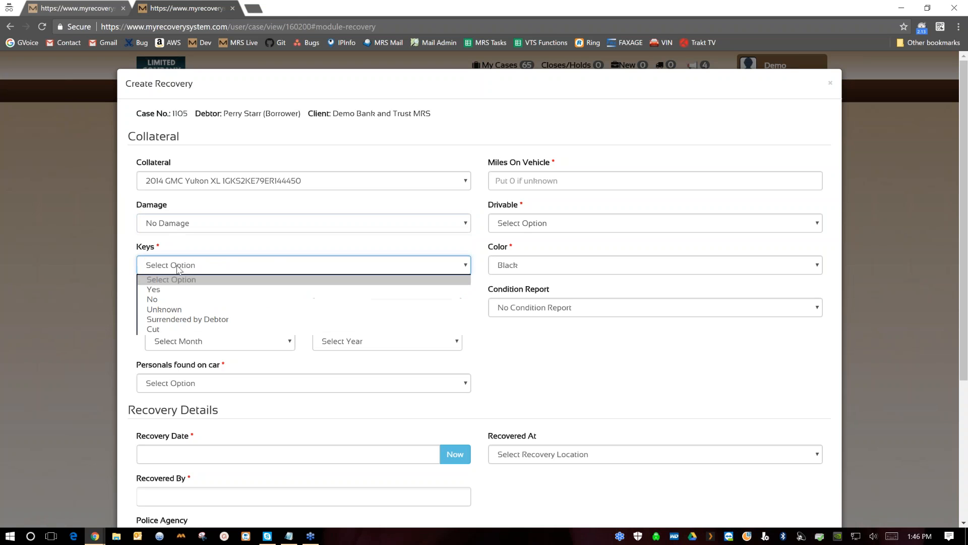
left_click(171, 292)
left_click(170, 308)
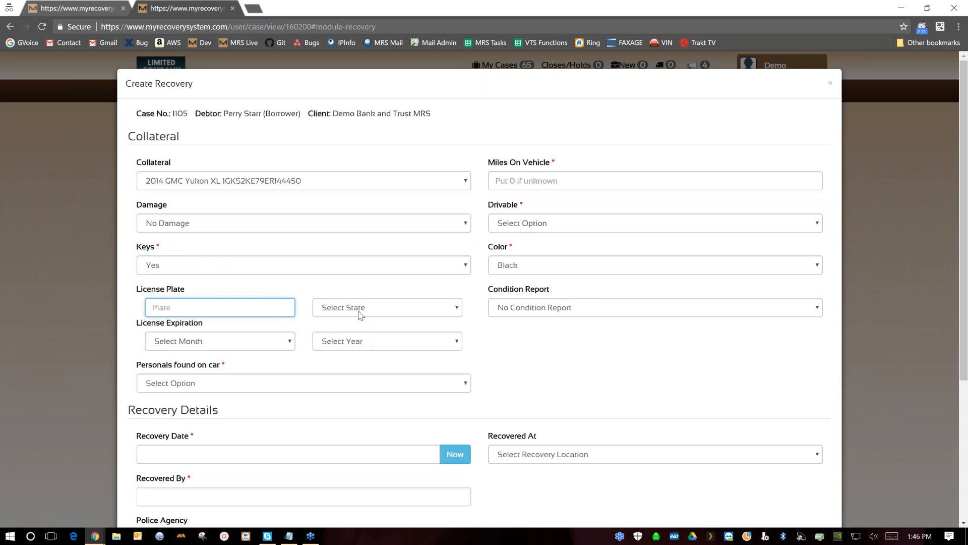
left_click(531, 181)
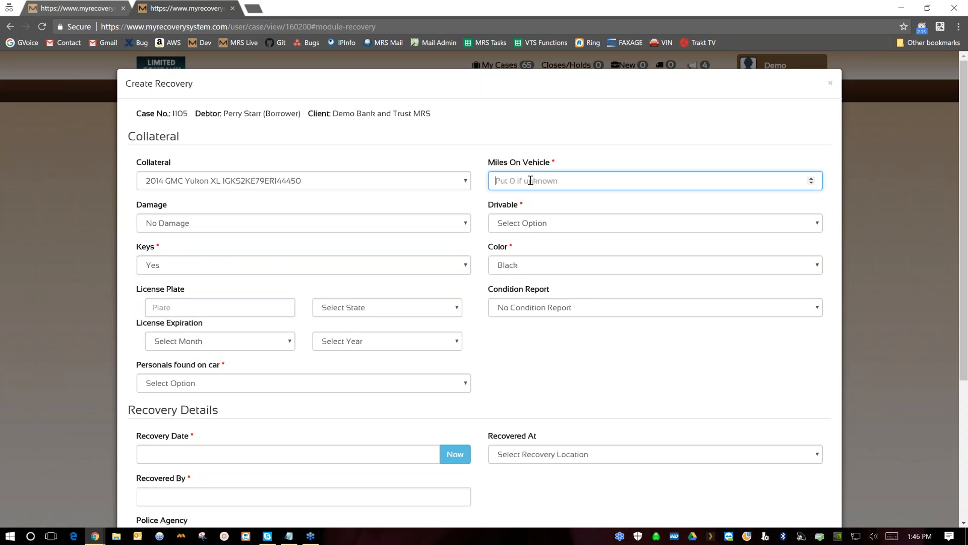
type("25885")
left_click(511, 228)
left_click(511, 246)
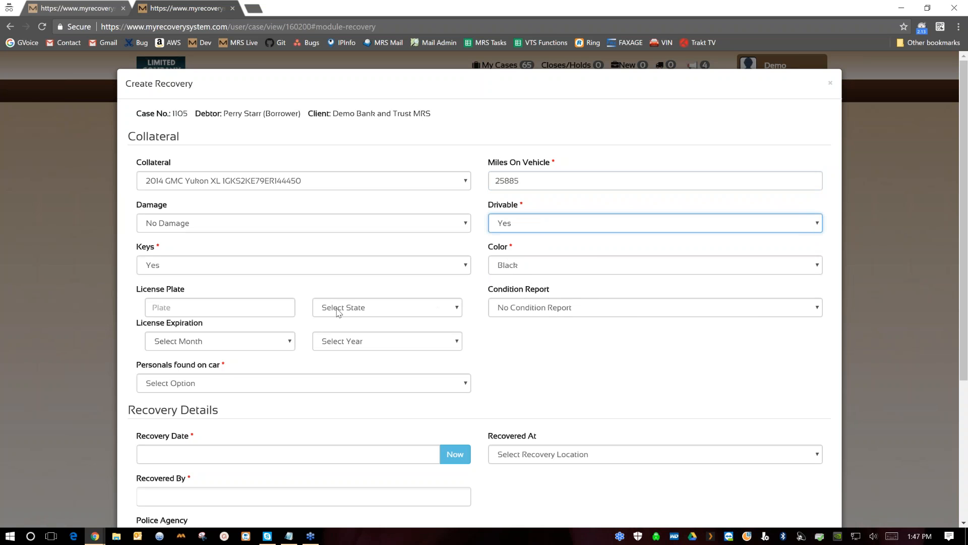
Set the recovery's personals found on car to Yes
left_click(220, 387)
key("Escape")
left_click(200, 405)
left_click(498, 350)
scroll(498, 349, "down", 1)
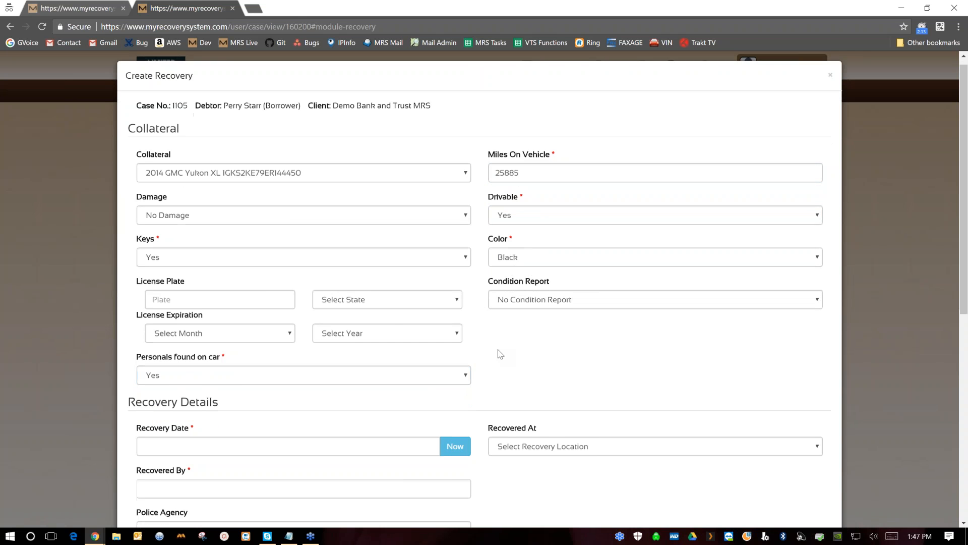
Set the recovery date to the current date and time, and choose the case's listed Tucson address as the recovery location
scroll(500, 353, "down", 2)
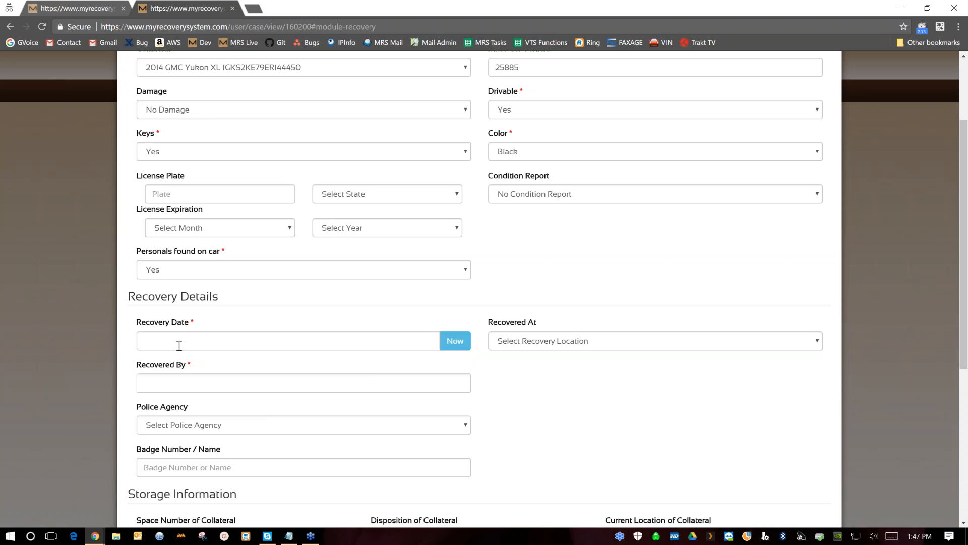
left_click(455, 343)
left_click(234, 343)
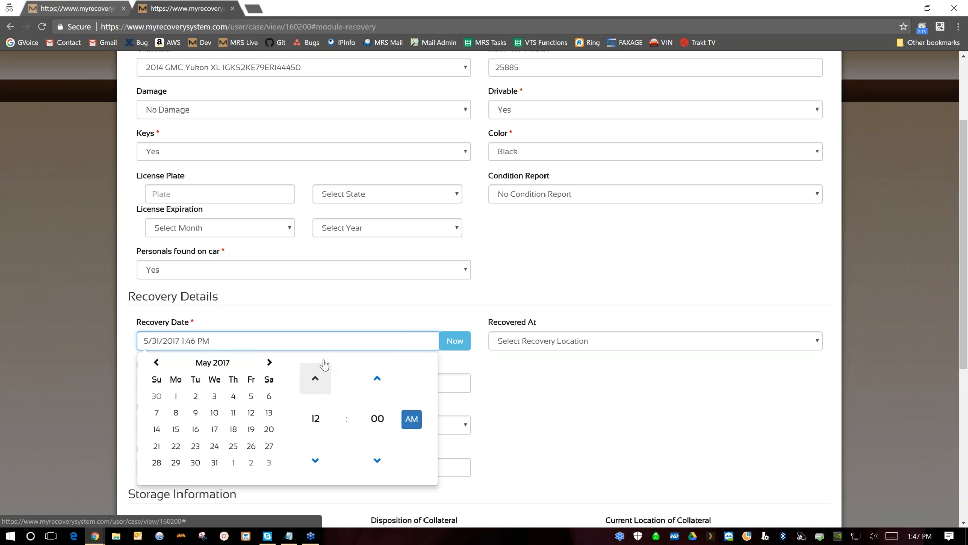
left_click(332, 316)
left_click(563, 343)
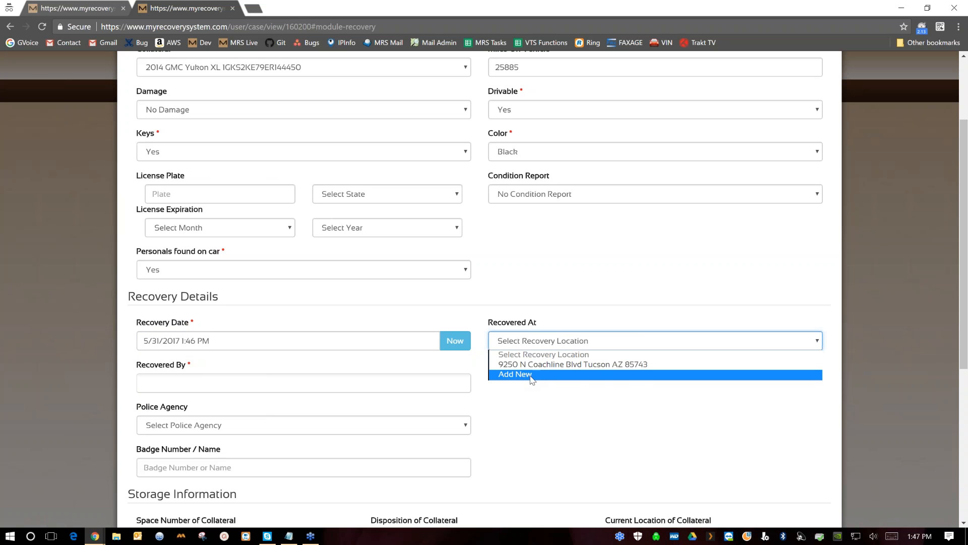
left_click(506, 364)
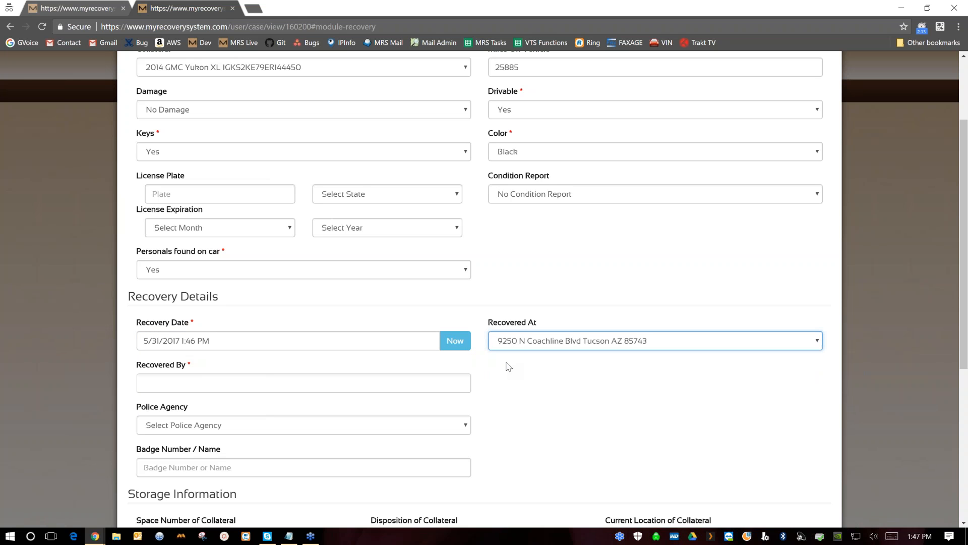
Record Demo employee as the recovering agent, with San Diego County Sheriff's Office as police agency and the officer's badge number
scroll(511, 366, "down", 2)
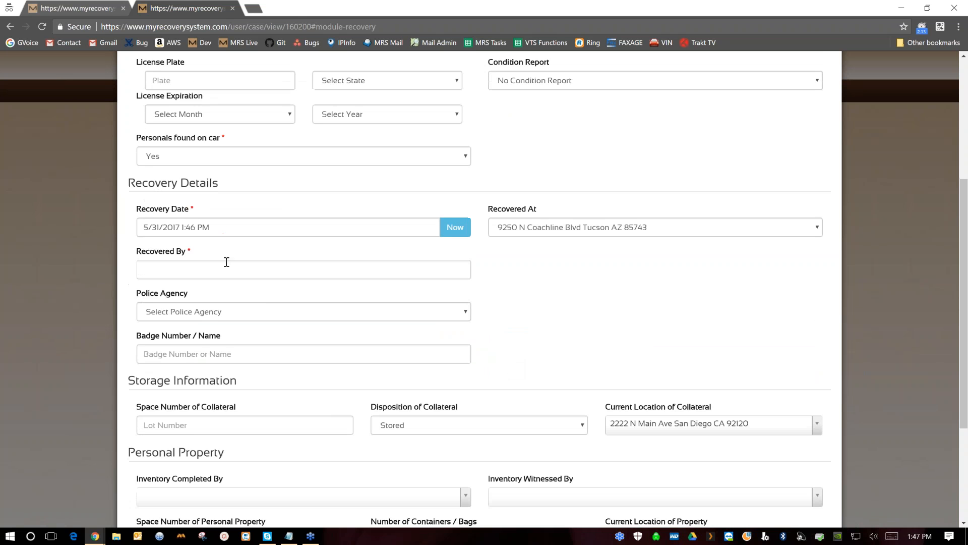
left_click(227, 267)
left_click(168, 304)
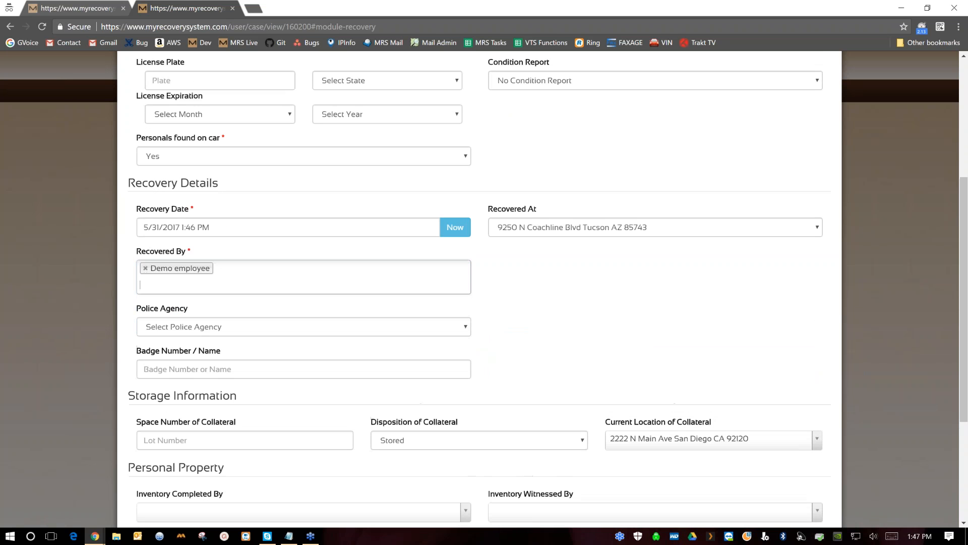
left_click(187, 328)
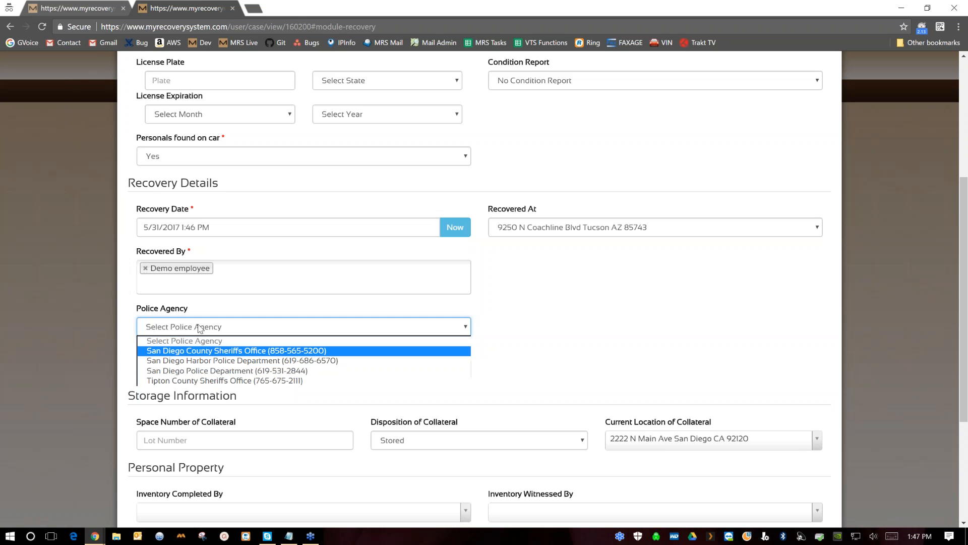
left_click(174, 352)
left_click(229, 365)
type("5285")
Set the collateral's space number to 123 and review its disposition and current location options
scroll(573, 341, "down", 2)
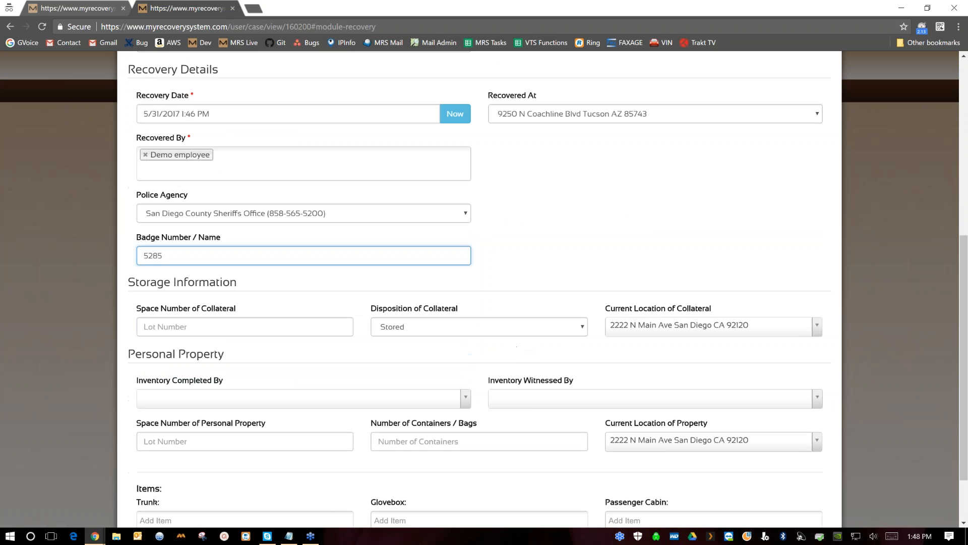
left_click(180, 325)
type("123")
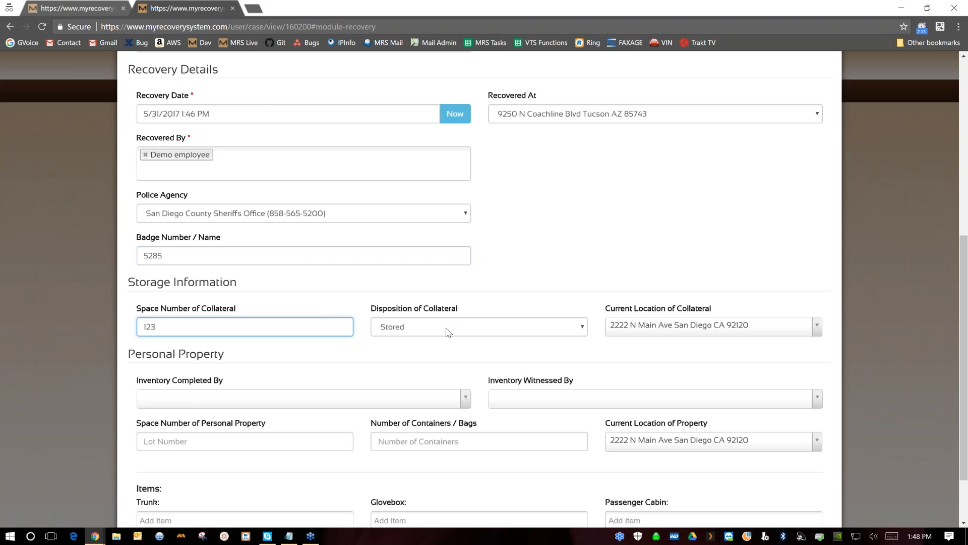
left_click(584, 327)
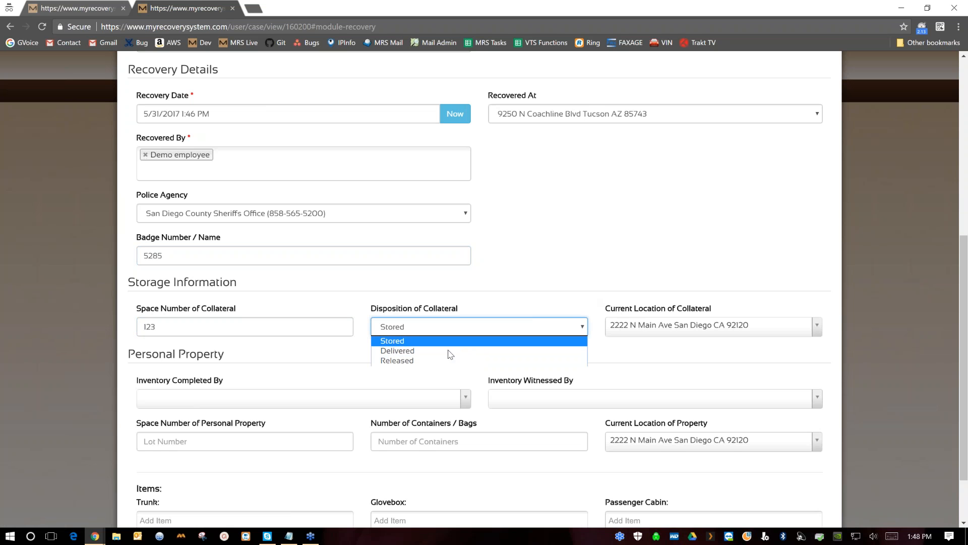
left_click(558, 311)
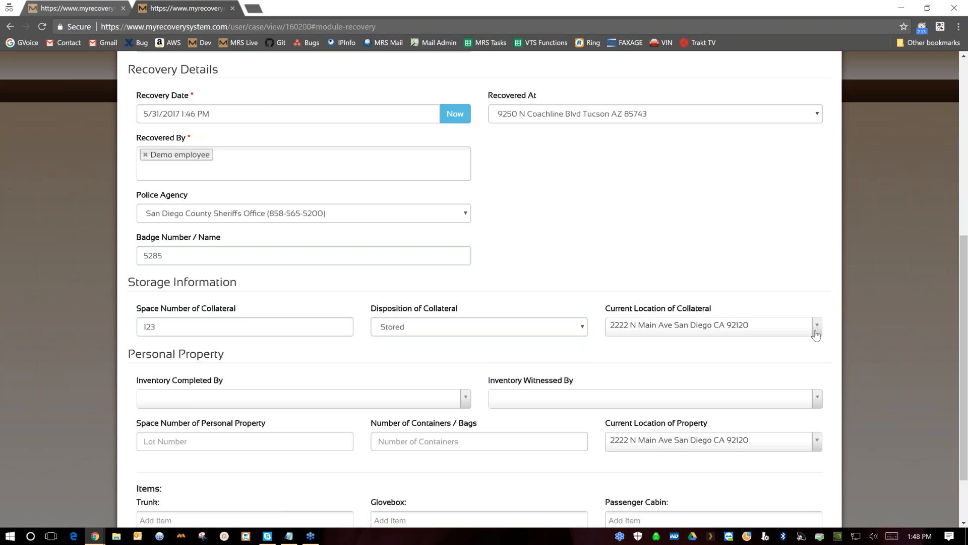
left_click(816, 333)
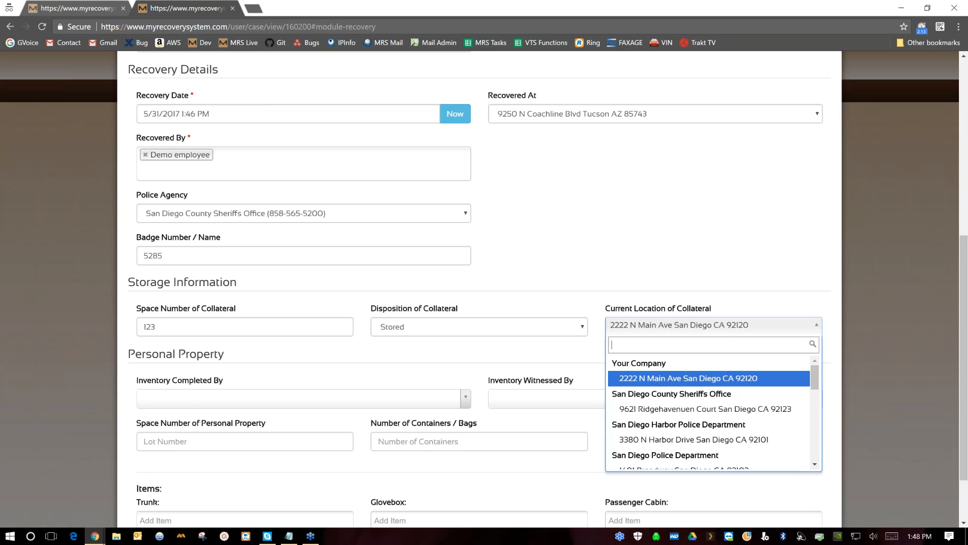
left_click(816, 329)
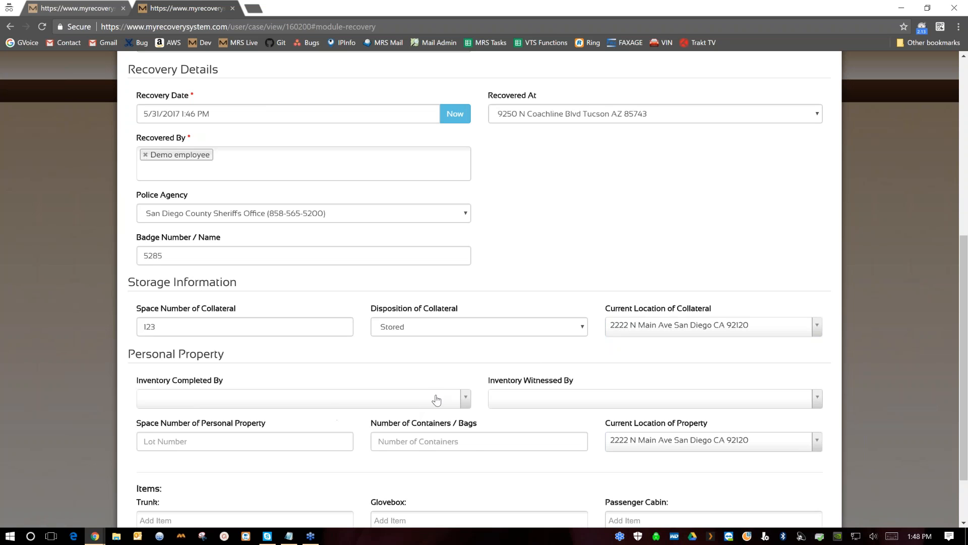
Choose Demo employee as the person who both completed and witnessed the personal property inventory
left_click(468, 400)
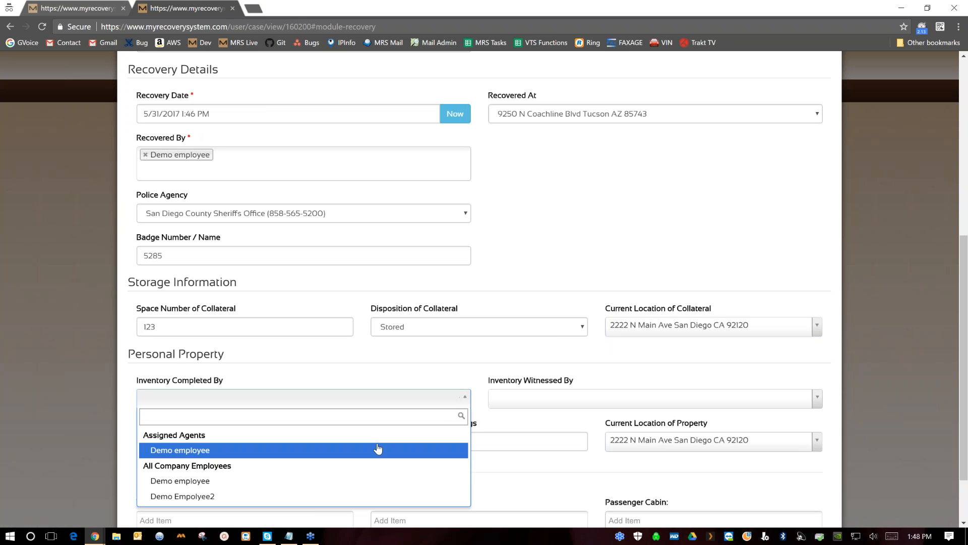
left_click(224, 452)
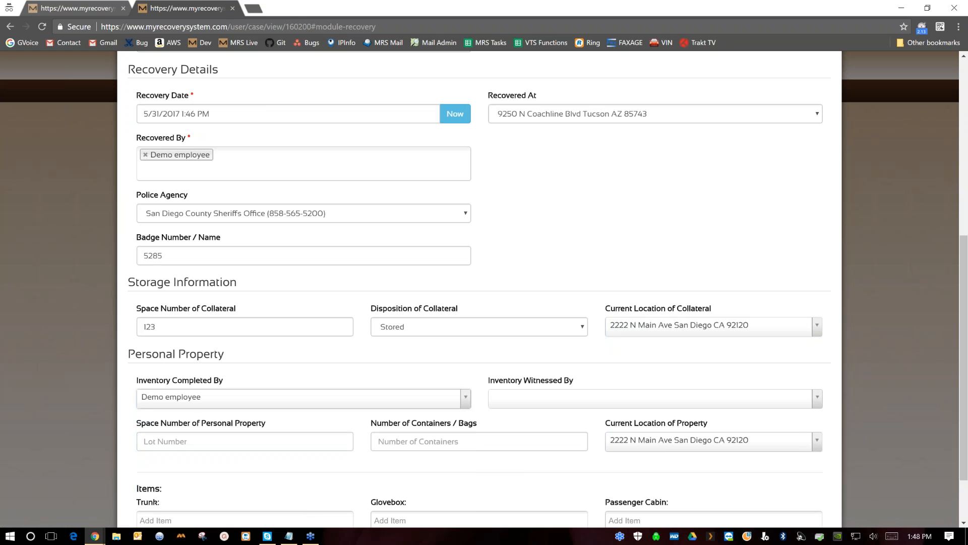
left_click(587, 398)
left_click(532, 450)
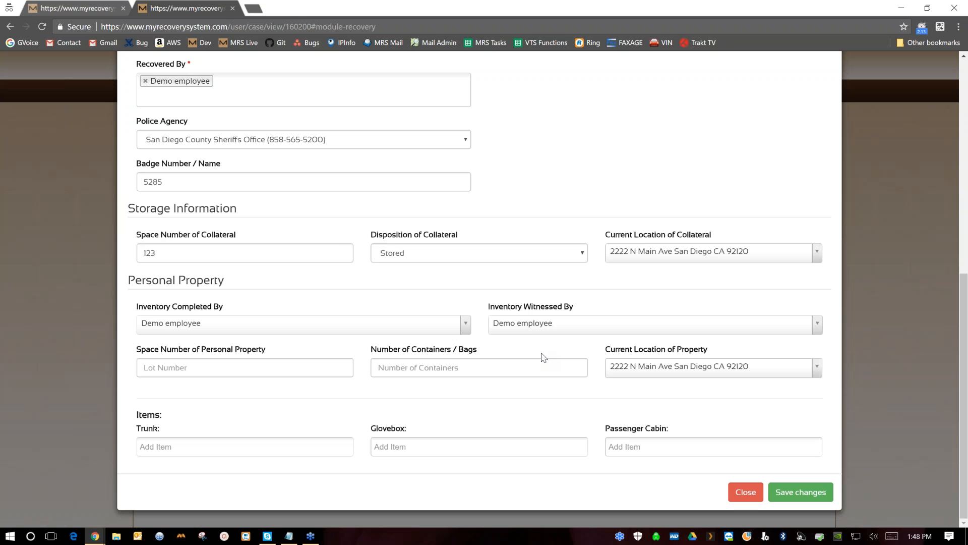
Set the personal property's space number to 22 and the number of containers or bags to 4
left_click(192, 365)
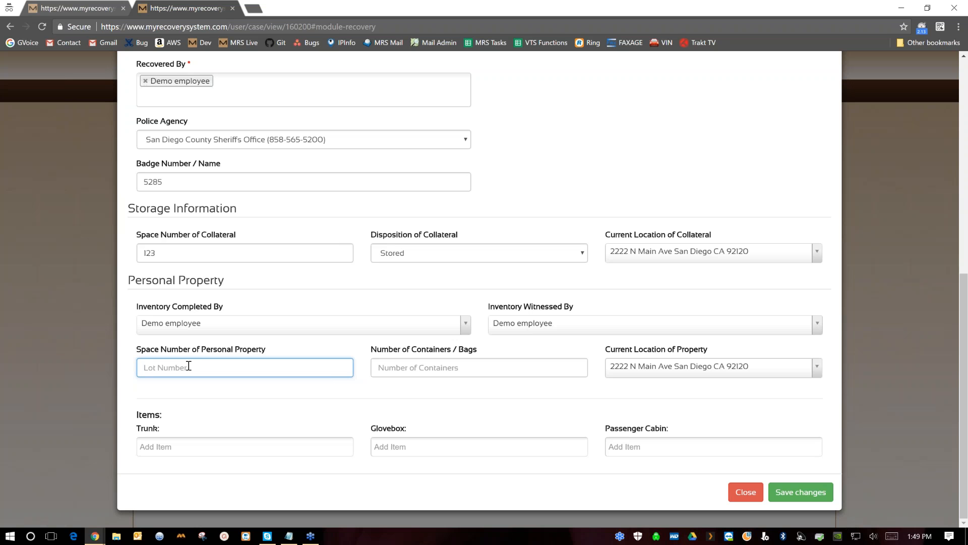
type("22")
left_click(428, 368)
type("4")
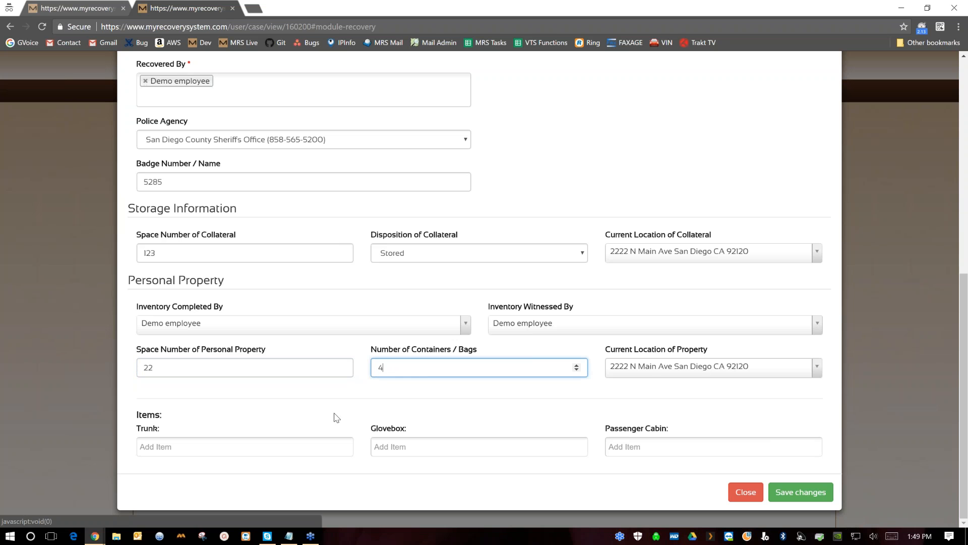
Add "tape" and "money" to the trunk items and "check book" to the glovebox items
left_click(238, 446)
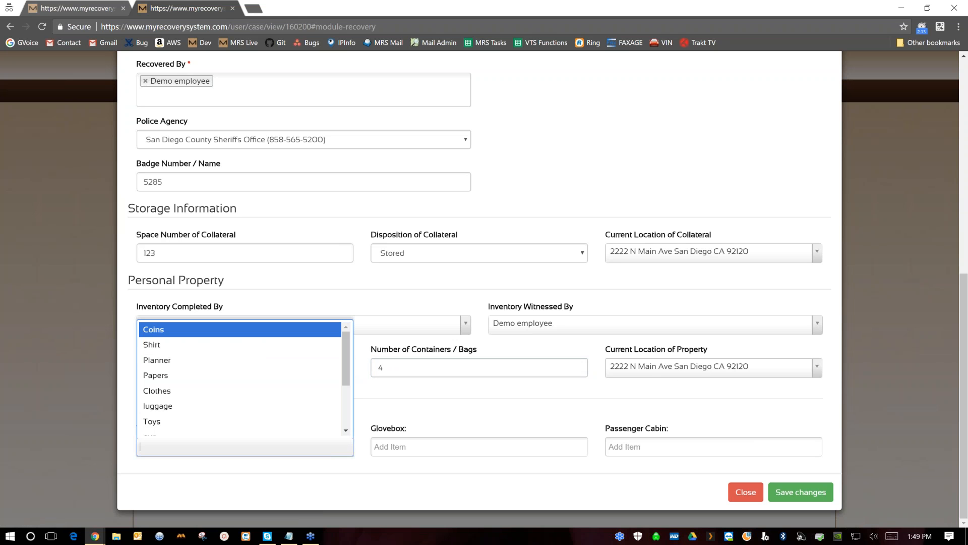
type("tape")
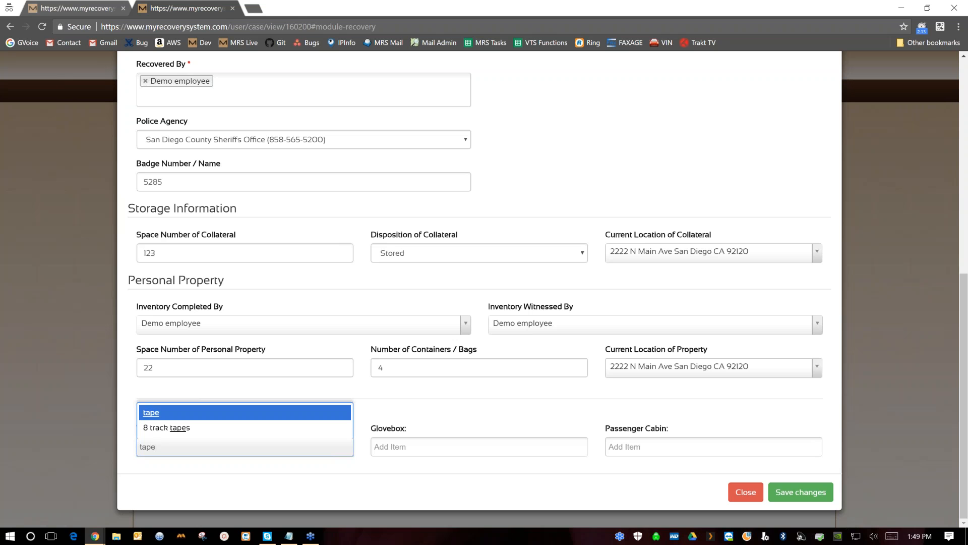
key("Return")
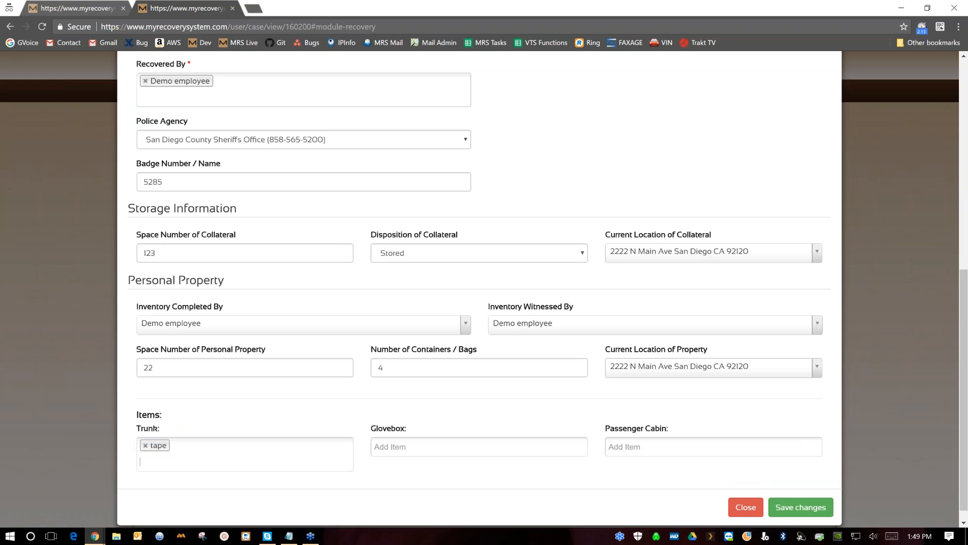
type("money")
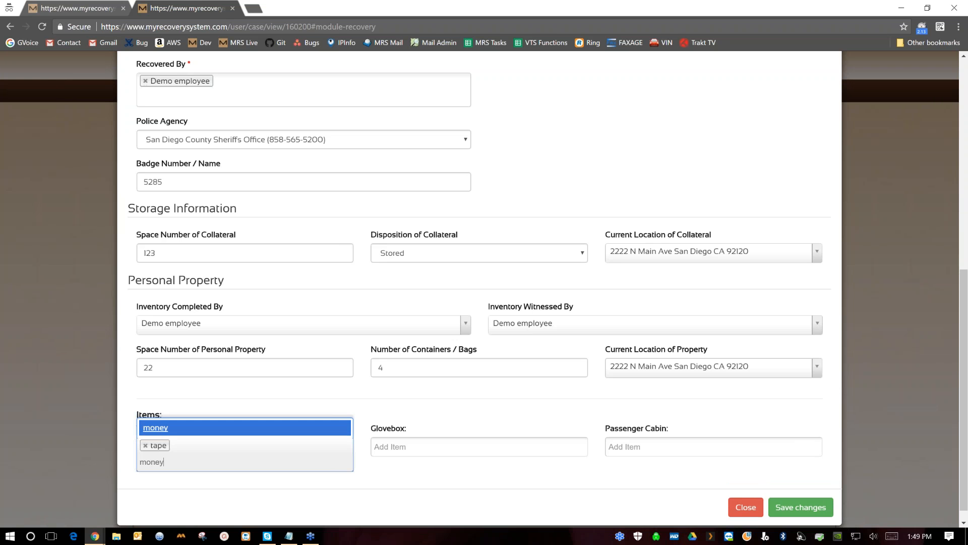
key("Return")
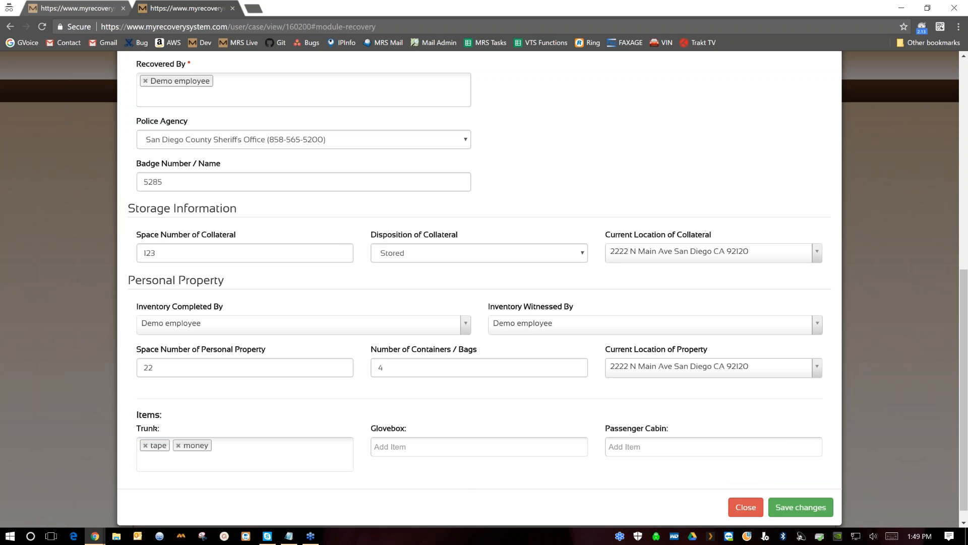
left_click(449, 454)
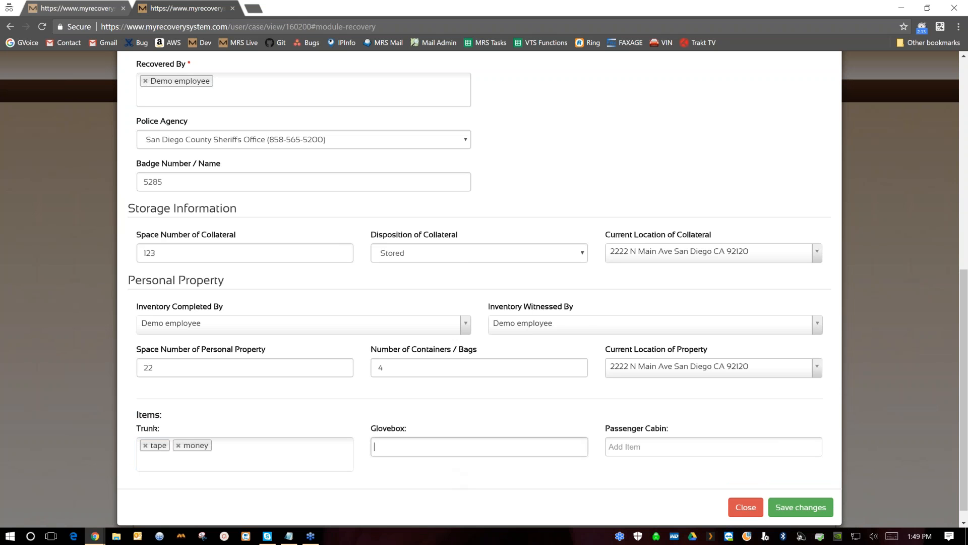
type("check")
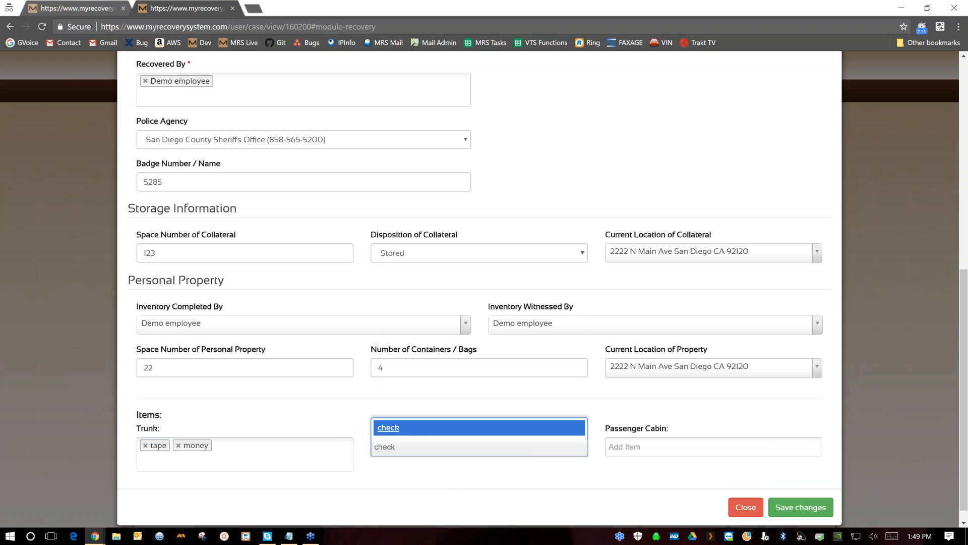
type(" book")
key("Return")
Add "Toys" and "gun" to the passenger cabin items and save the recovery record
left_click(629, 451)
key("Up")
key("Up")
key("Return")
left_click(633, 462)
left_click(621, 419)
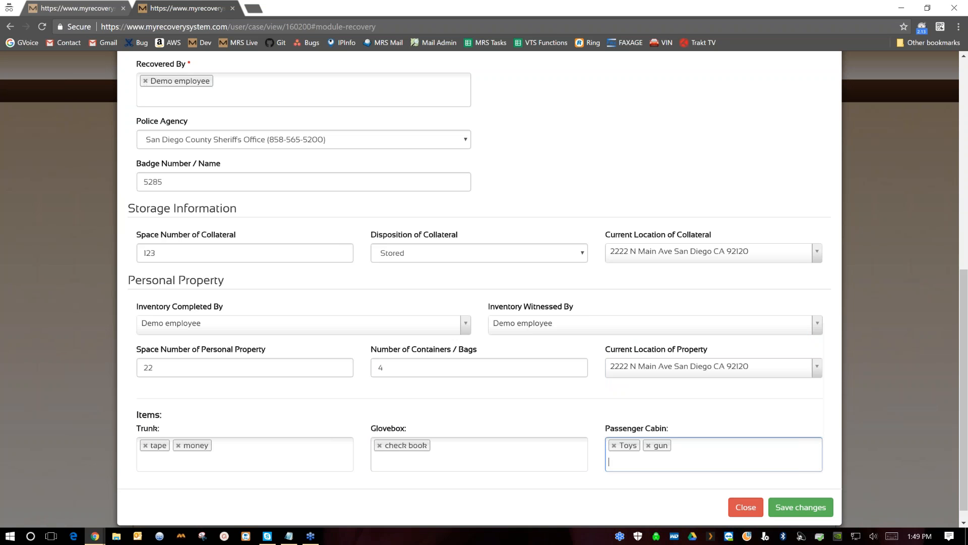
left_click(784, 509)
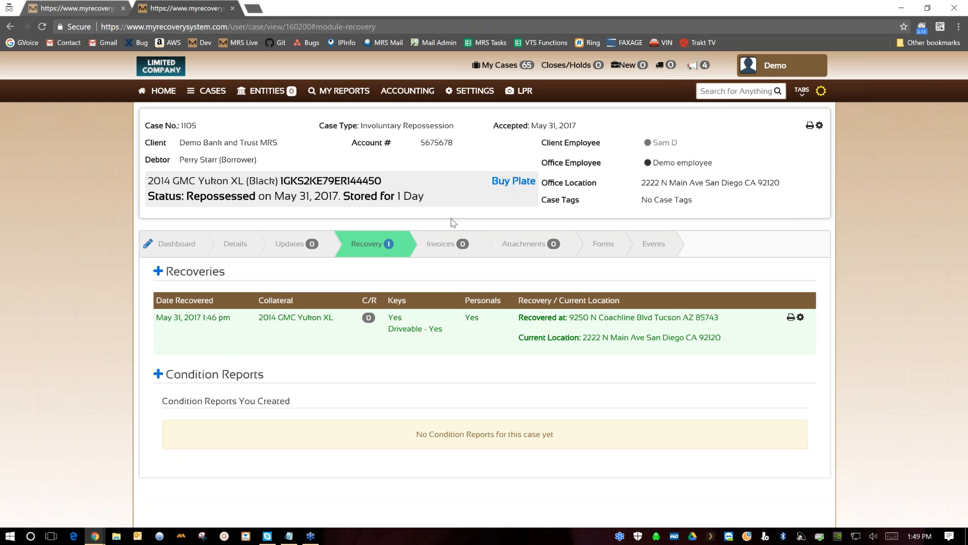
Start adding new photos to the case's attachments and link them to the May 31, 2017 recovery of the GMC Yukon XL
left_click(524, 251)
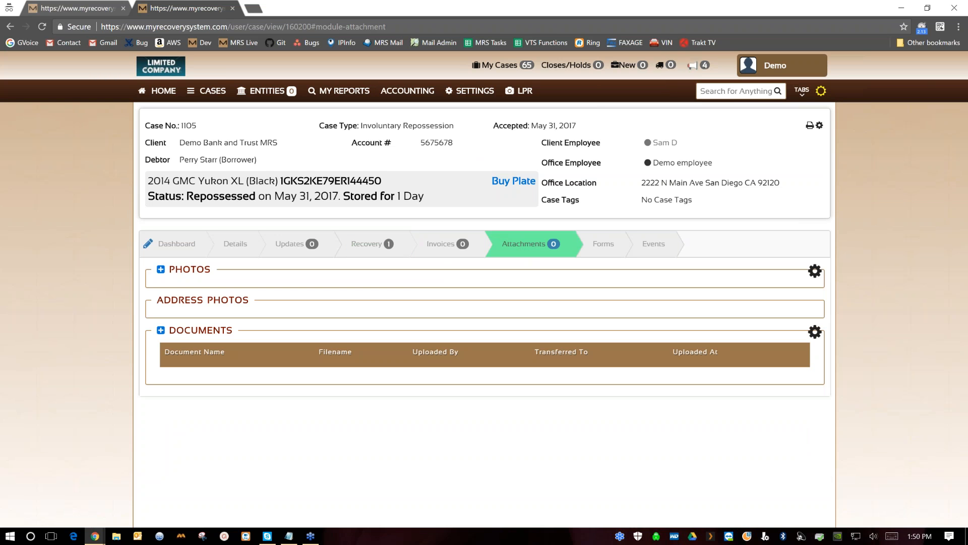
left_click(161, 270)
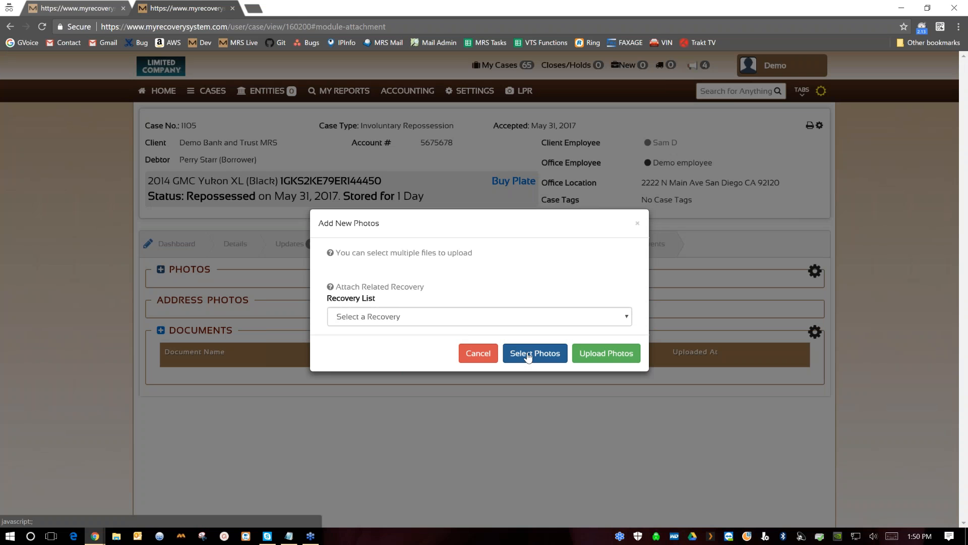
left_click(515, 316)
left_click(517, 336)
Select the photos 2015-06-21 17.44.32.jpg and 2015-06-21 17.44.45.jpg from Pictures and upload them to the case
left_click(533, 354)
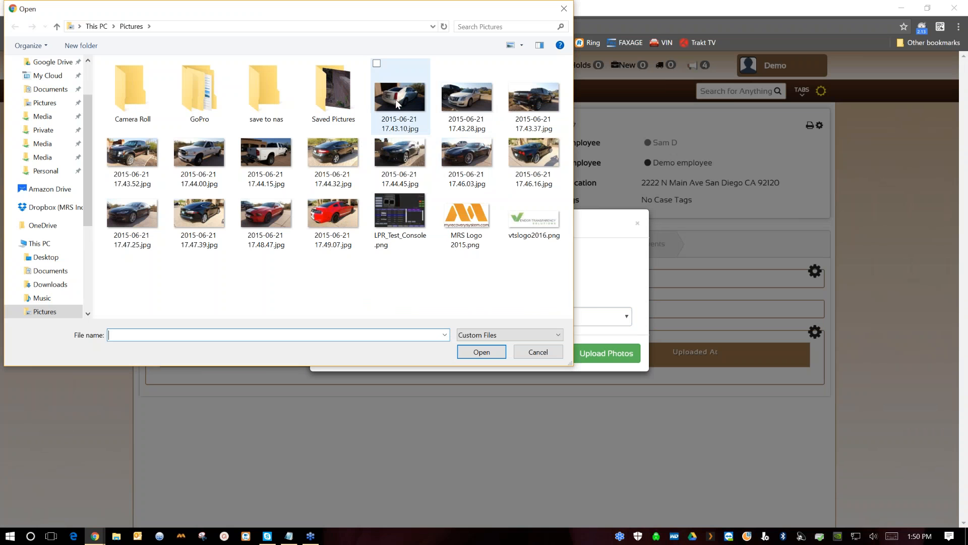
left_click(417, 152)
left_click(331, 157, "ctrl")
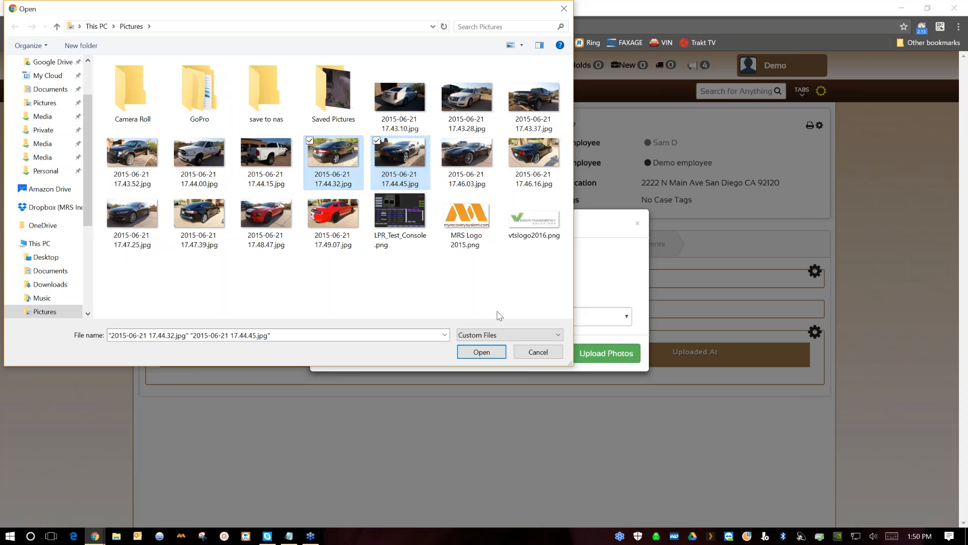
left_click(483, 353)
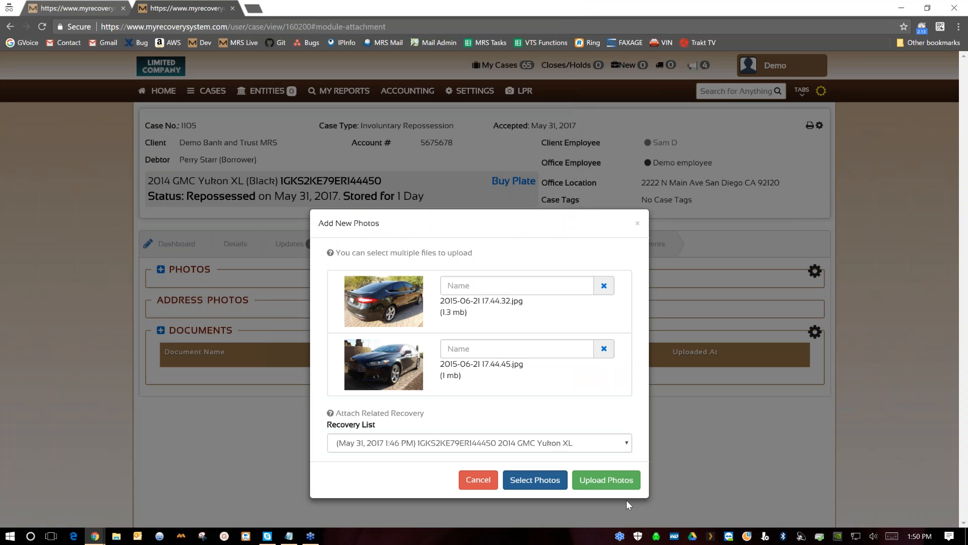
left_click(600, 486)
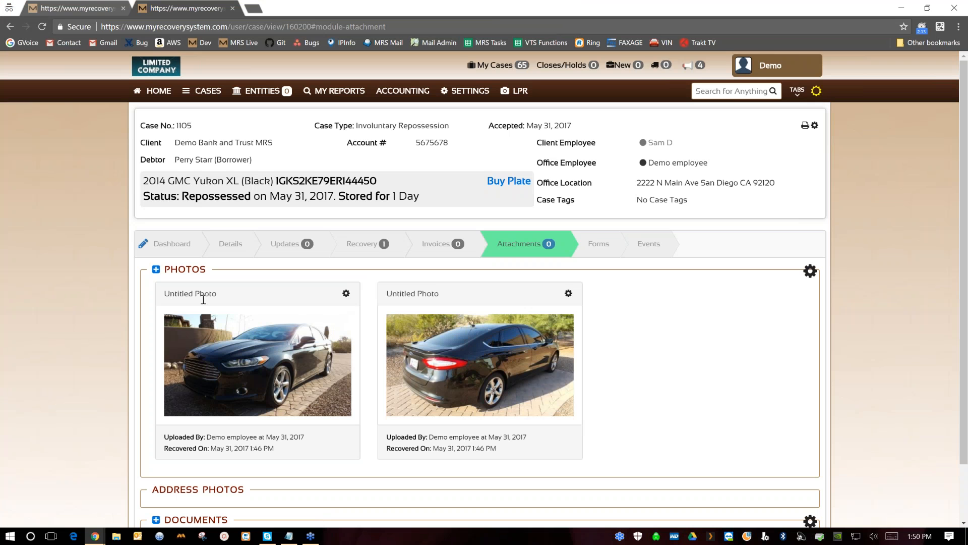
Examine the actions available for the first uploaded photo and the address photos and documents sections of the attachments
left_click(346, 293)
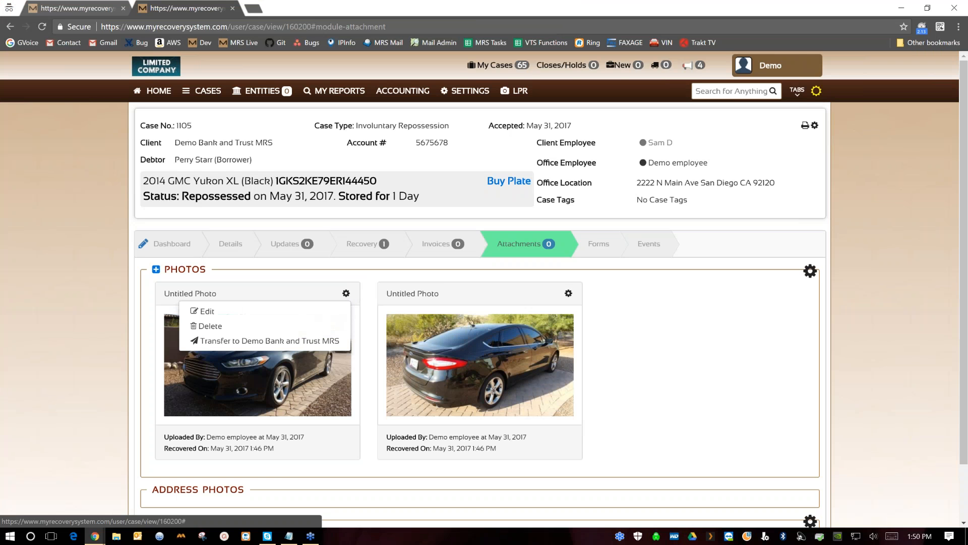
left_click(347, 294)
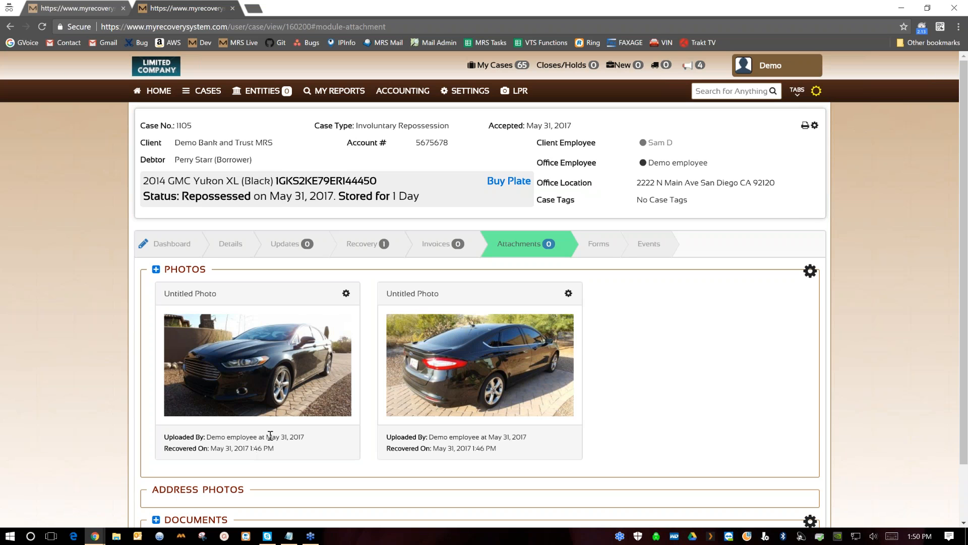
scroll(269, 435, "down", 2)
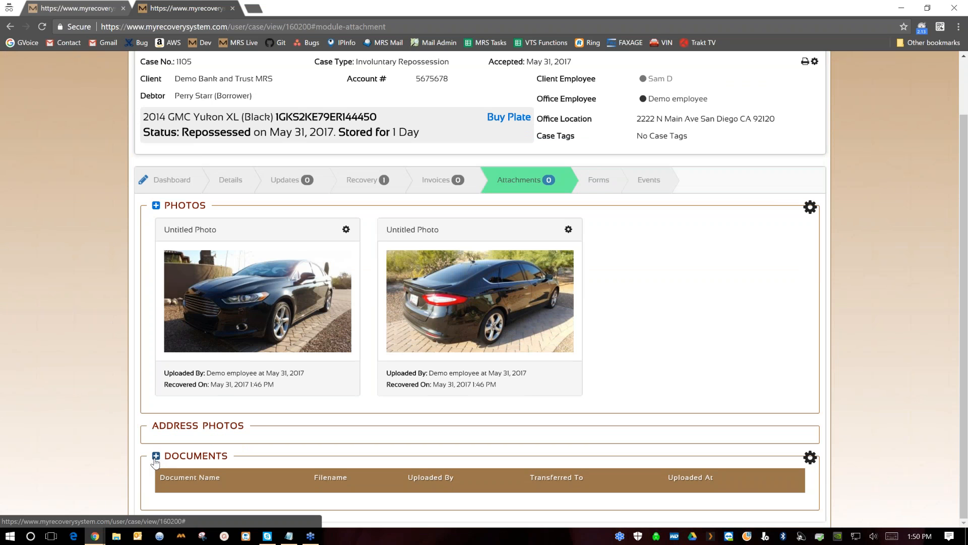
left_click_drag(153, 429, 263, 429)
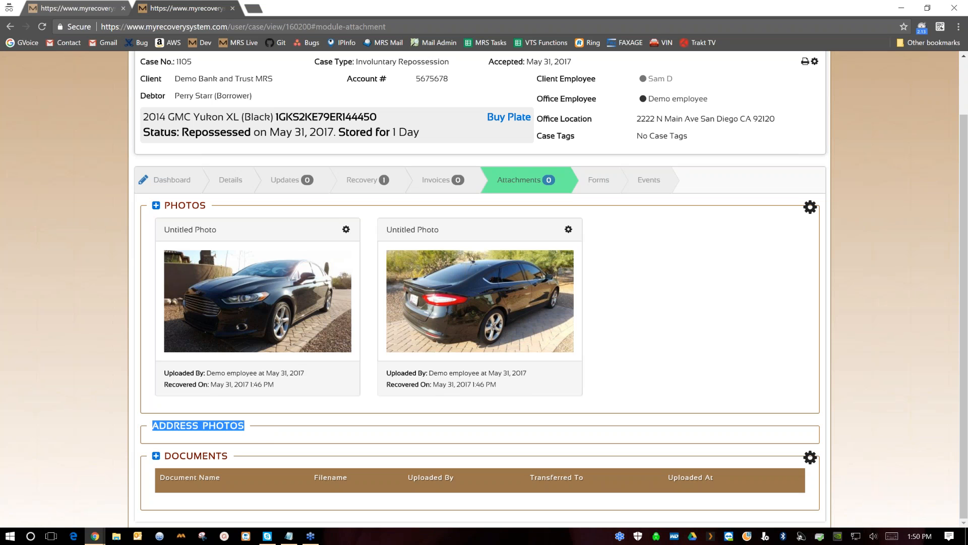
left_click(246, 434)
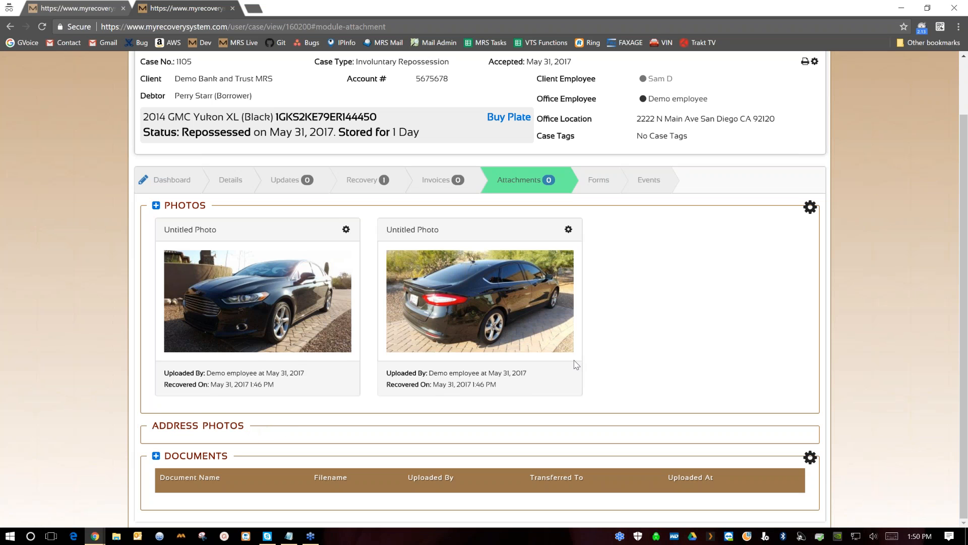
scroll(665, 309, "up", 1)
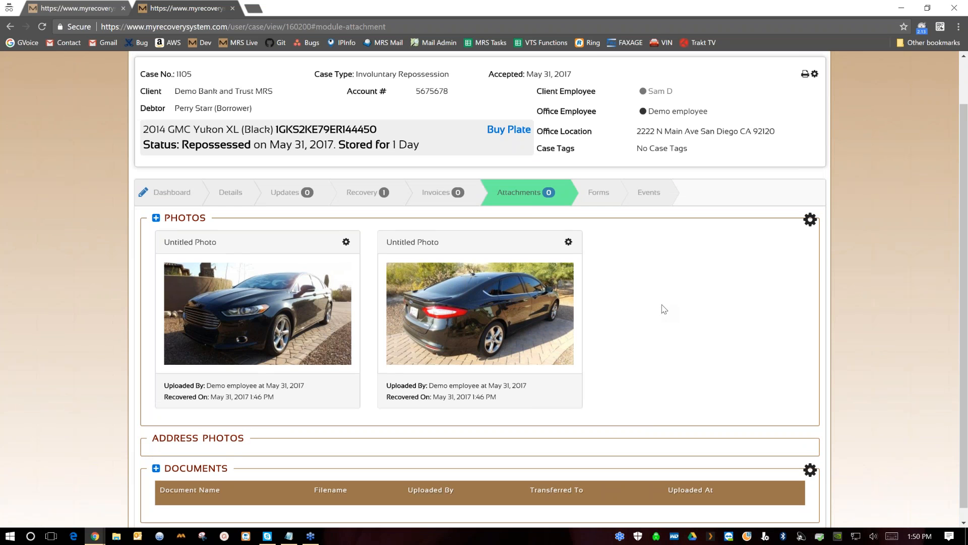
scroll(664, 309, "up", 2)
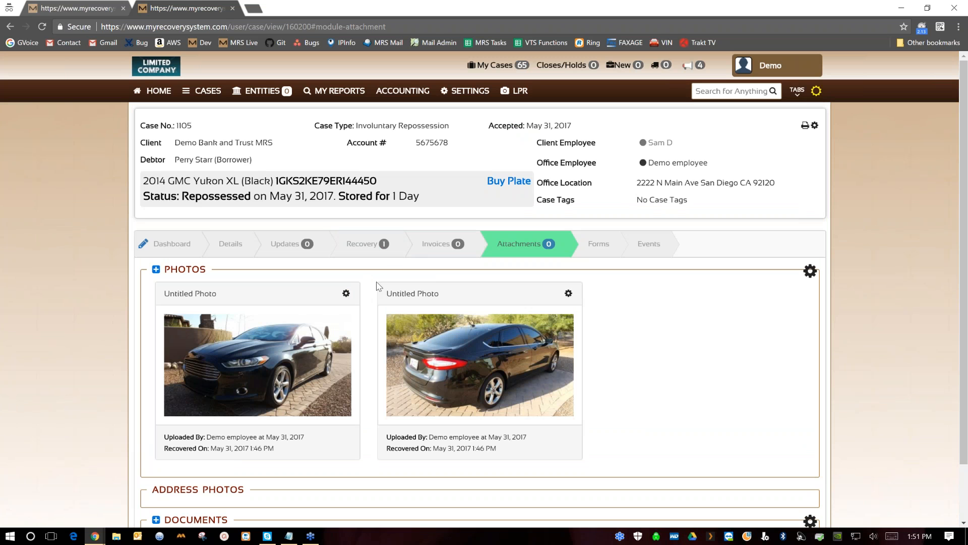
Start an MRS Standard Condition Report for the case's recovery and set the body and interior conditions to Average
left_click(361, 247)
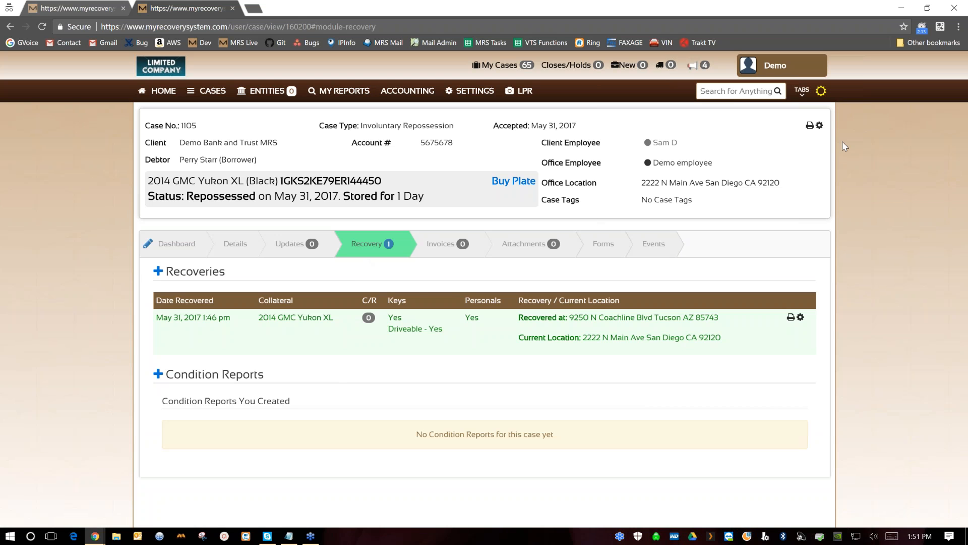
left_click(157, 374)
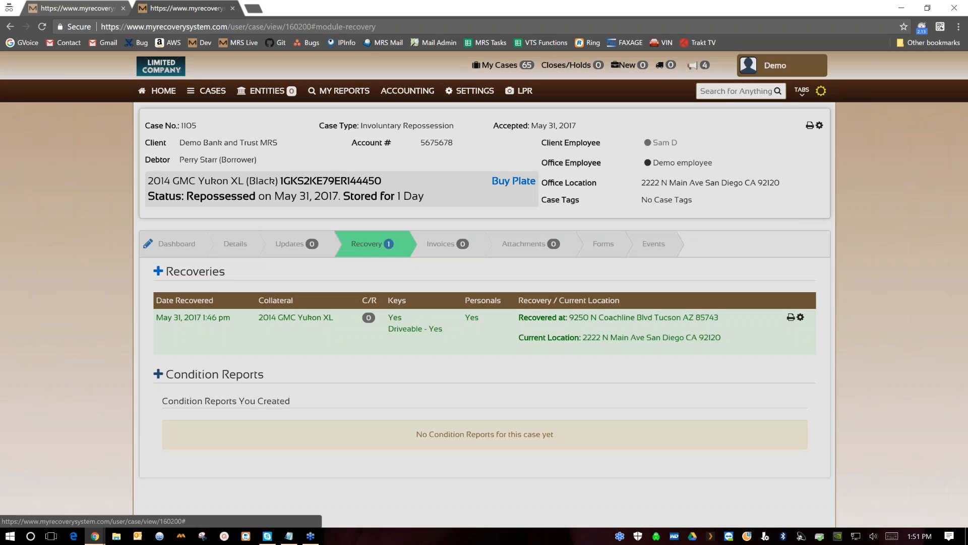
left_click(331, 279)
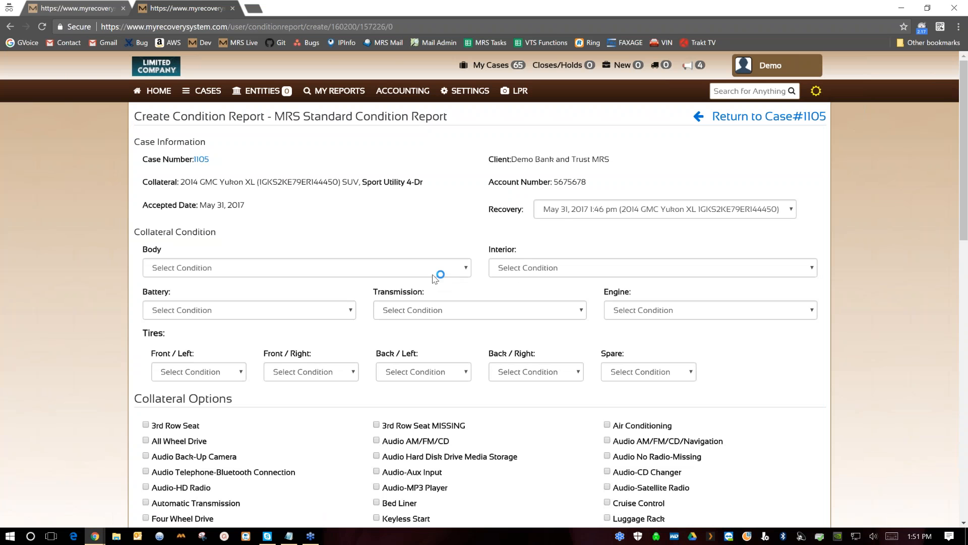
left_click(447, 267)
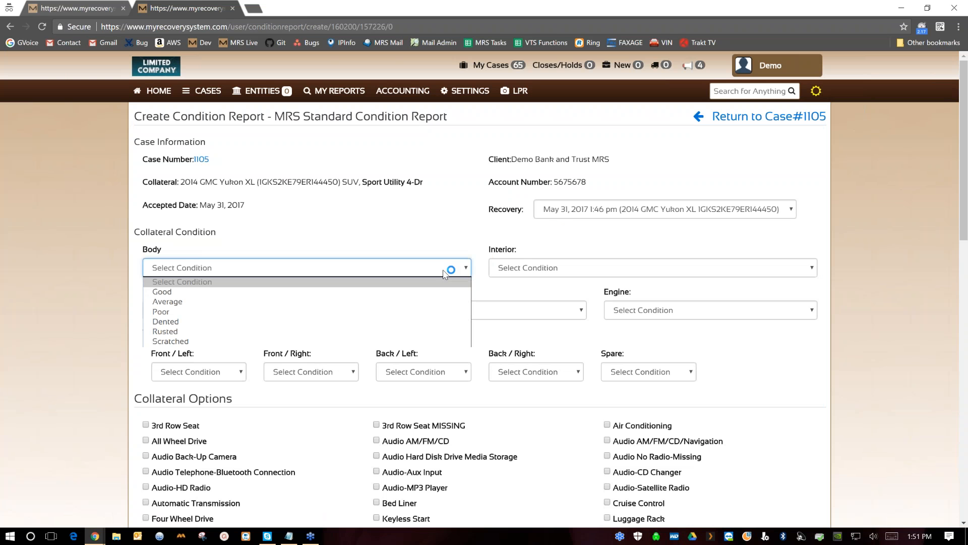
left_click(392, 302)
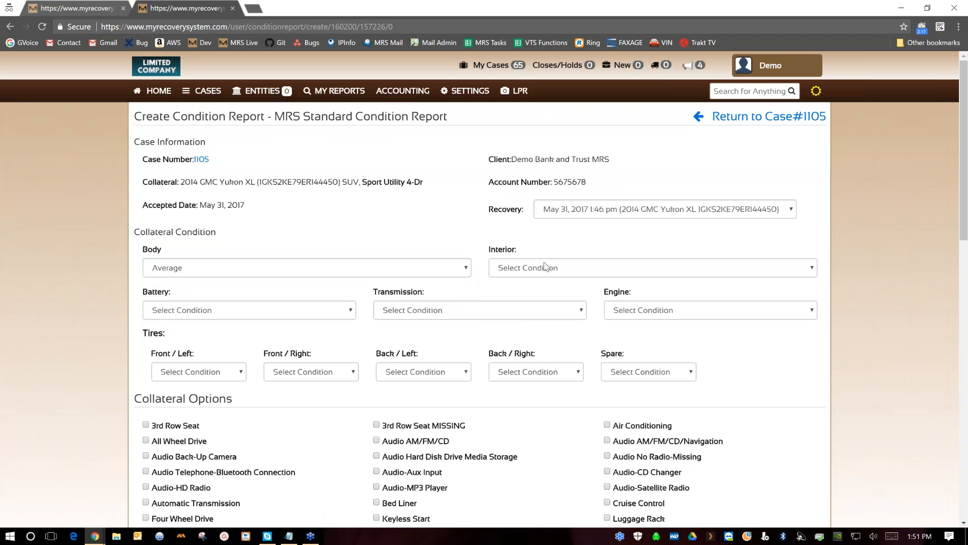
left_click(545, 266)
left_click(540, 301)
Set the battery condition to Dead, the transmission to Unknown and the engine to Poor
left_click(280, 310)
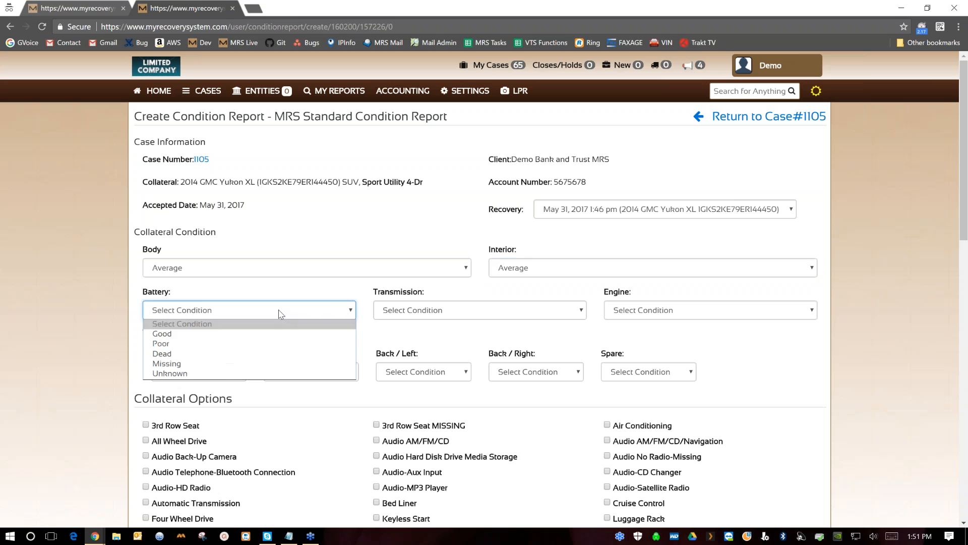
left_click(267, 351)
left_click(407, 310)
left_click(413, 351)
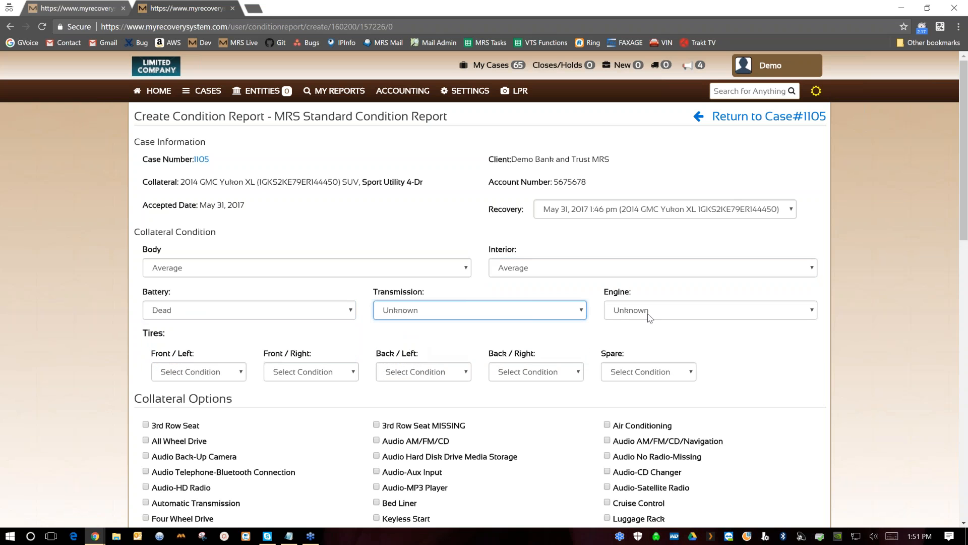
left_click(648, 315)
left_click(623, 344)
Rate the tires: front left Average, front right Good, both back tires Poor and the spare Average
left_click(227, 372)
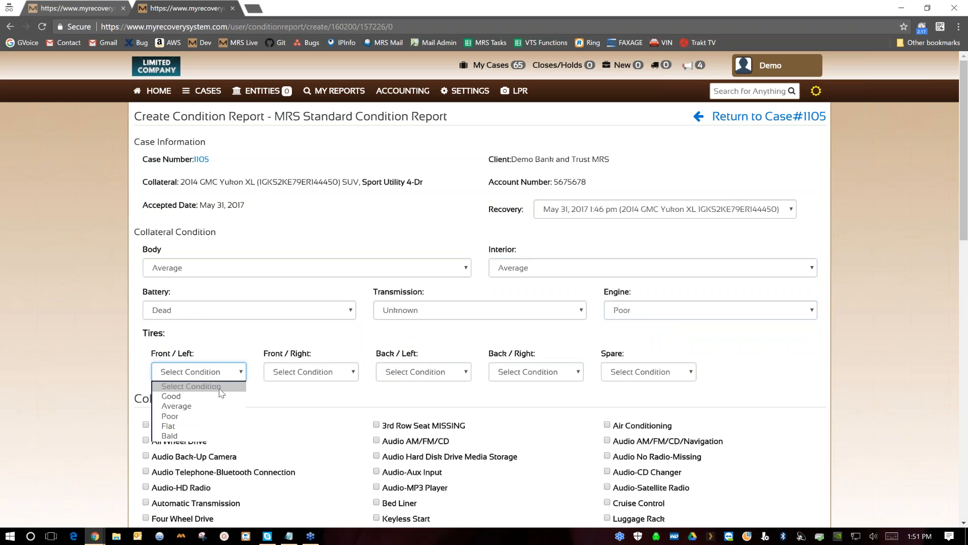
left_click(209, 407)
left_click(295, 373)
left_click(322, 396)
left_click(397, 377)
left_click(399, 416)
left_click(542, 376)
left_click(509, 416)
left_click(620, 374)
left_click(622, 406)
Add All Wheel Drive, Audio AM/FM/CD and Seat(s)-Cooled Front to the vehicle's collateral options
scroll(94, 407, "down", 5)
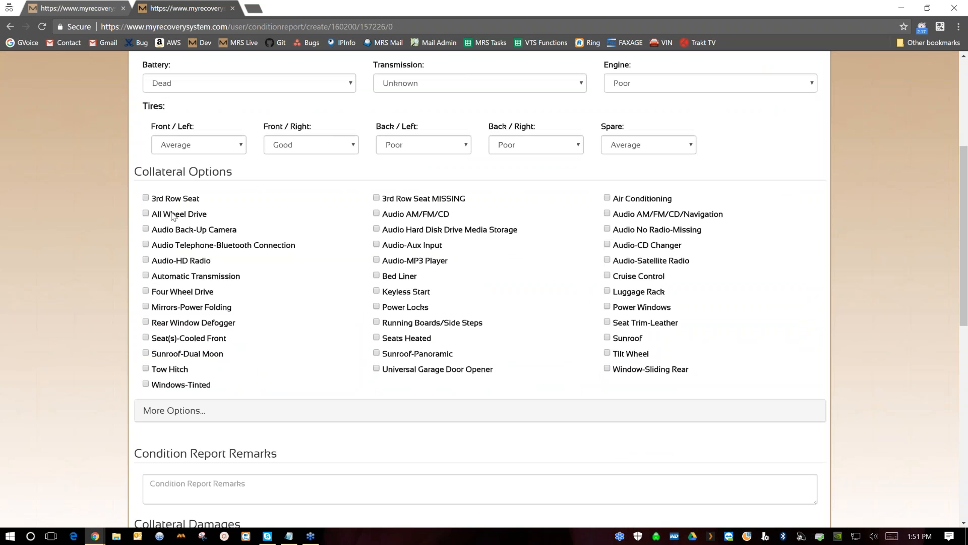
left_click(146, 214)
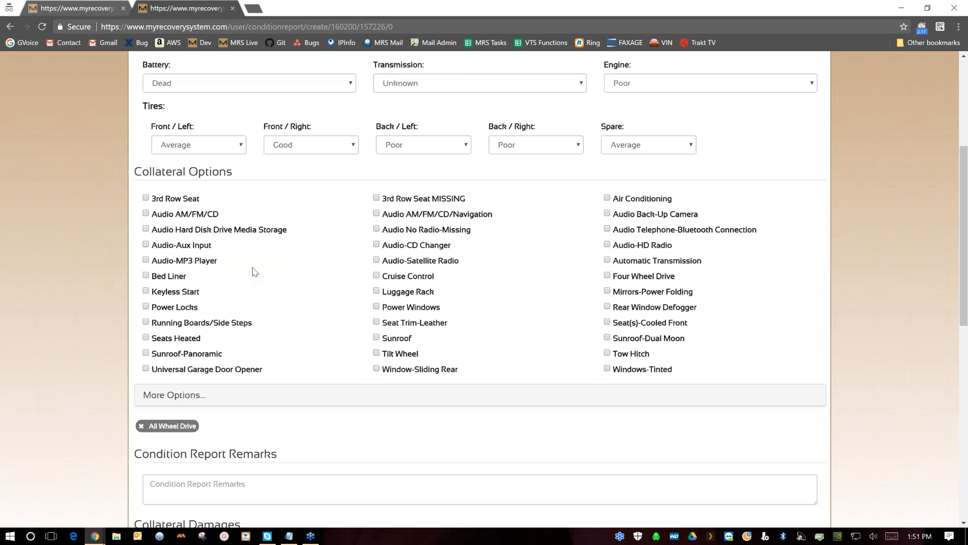
left_click(146, 213)
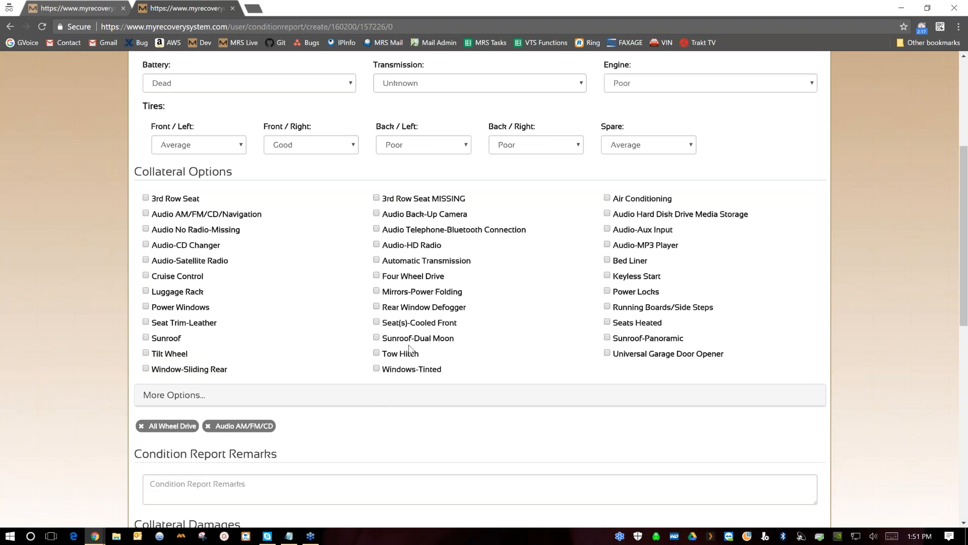
left_click(377, 323)
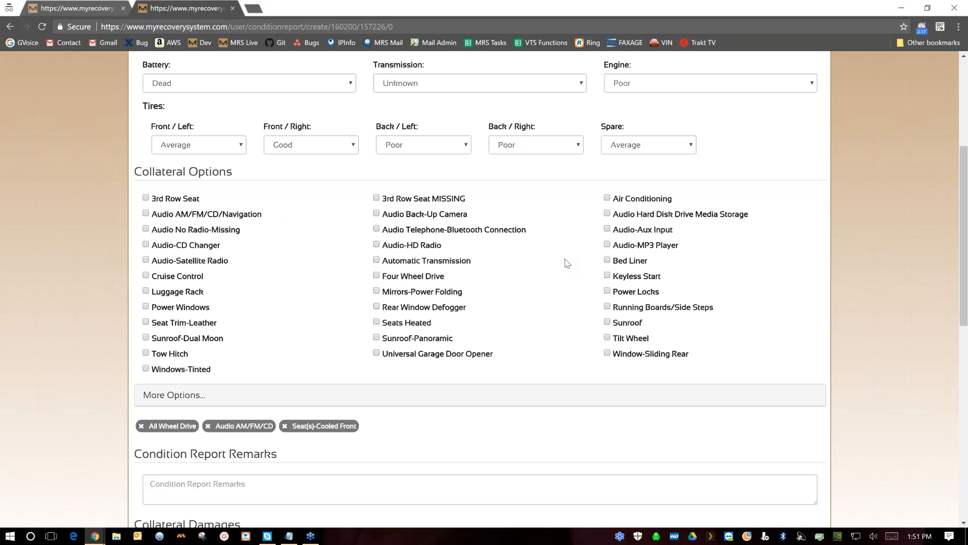
Check the additional collateral options, then add Cruise Control and Automatic Transmission, leaving the report remarks empty
left_click(154, 395)
scroll(297, 419, "down", 5)
scroll(297, 419, "up", 5)
left_click(154, 338)
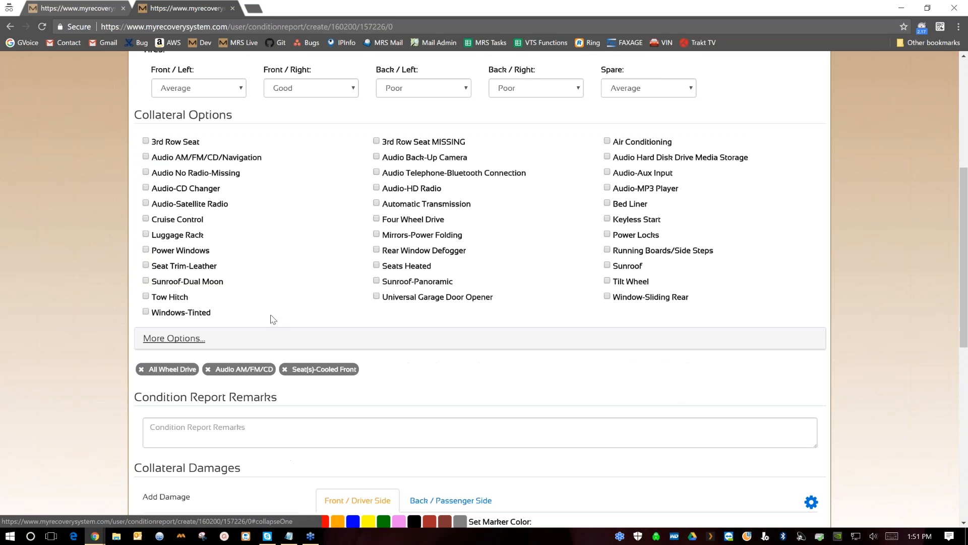
left_click(145, 220)
left_click(377, 204)
left_click(230, 413)
scroll(230, 414, "down", 2)
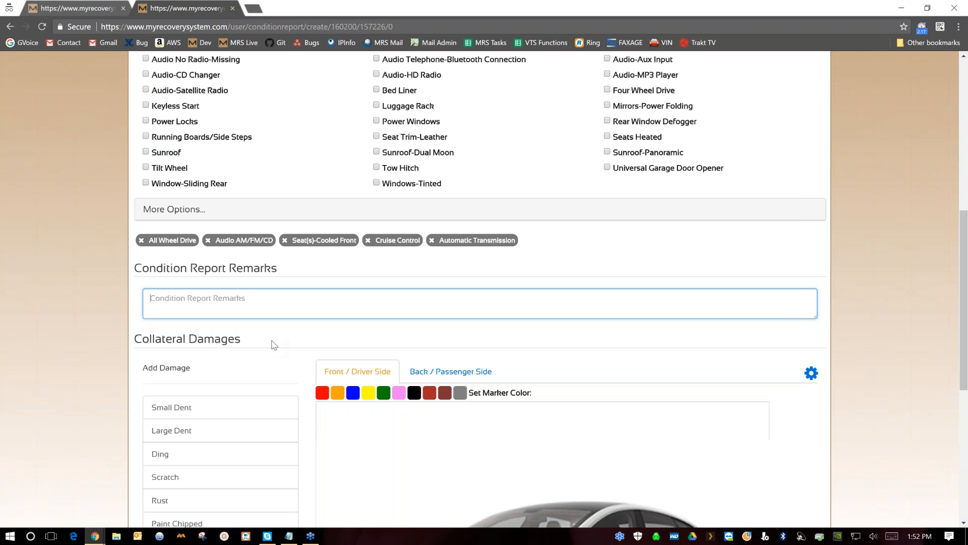
left_click(306, 359)
Replace the Front / Driver Side damage image with the photo 2015-06-21 17.47.25.jpg from Pictures
scroll(304, 359, "down", 1)
scroll(305, 360, "down", 4)
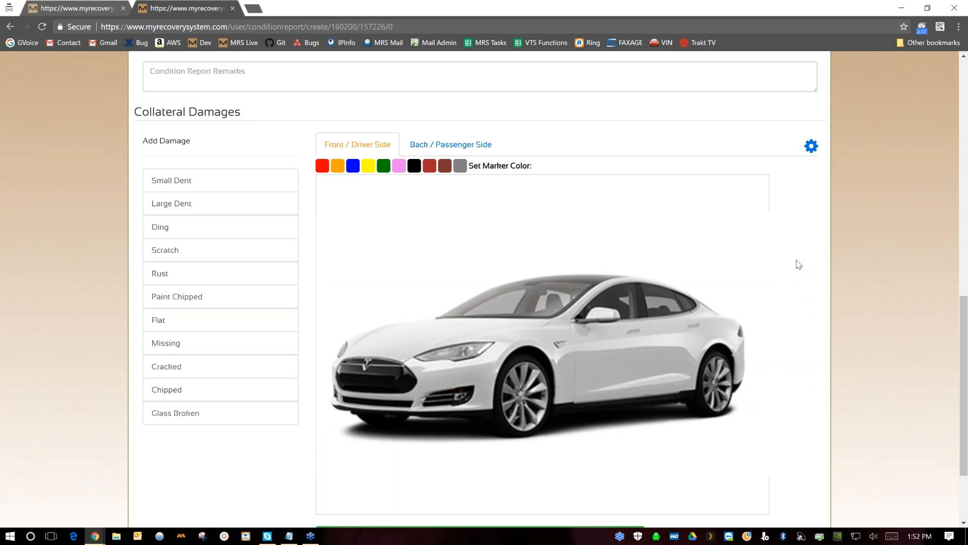
left_click(811, 146)
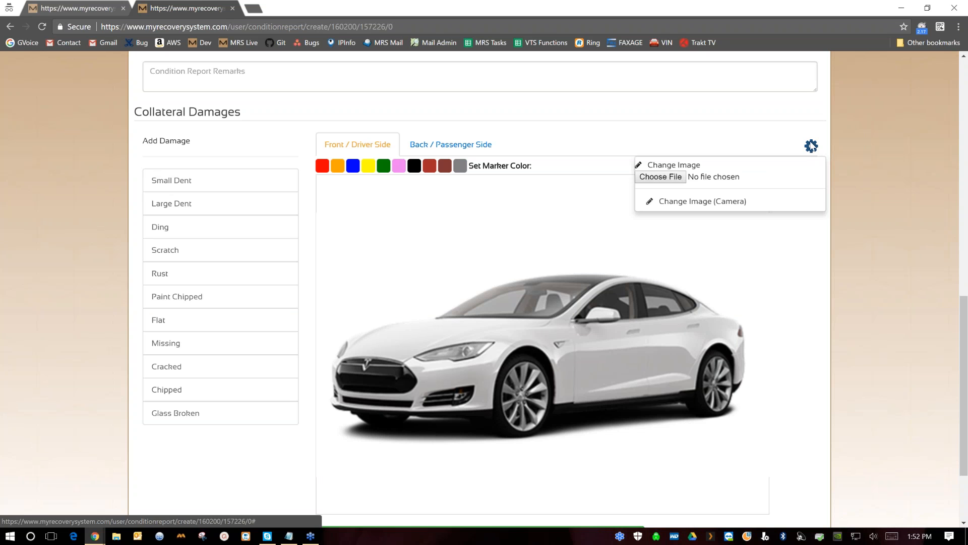
left_click(647, 177)
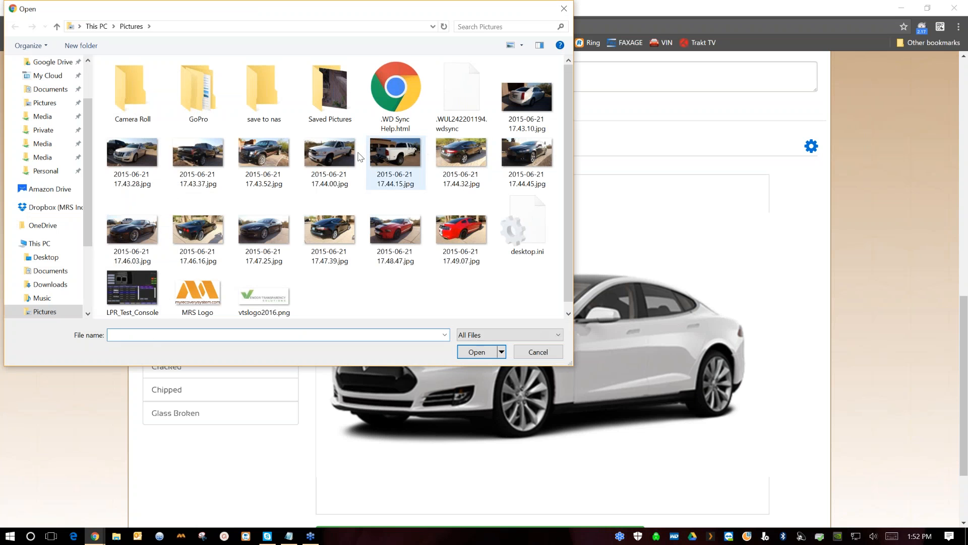
left_click(262, 237)
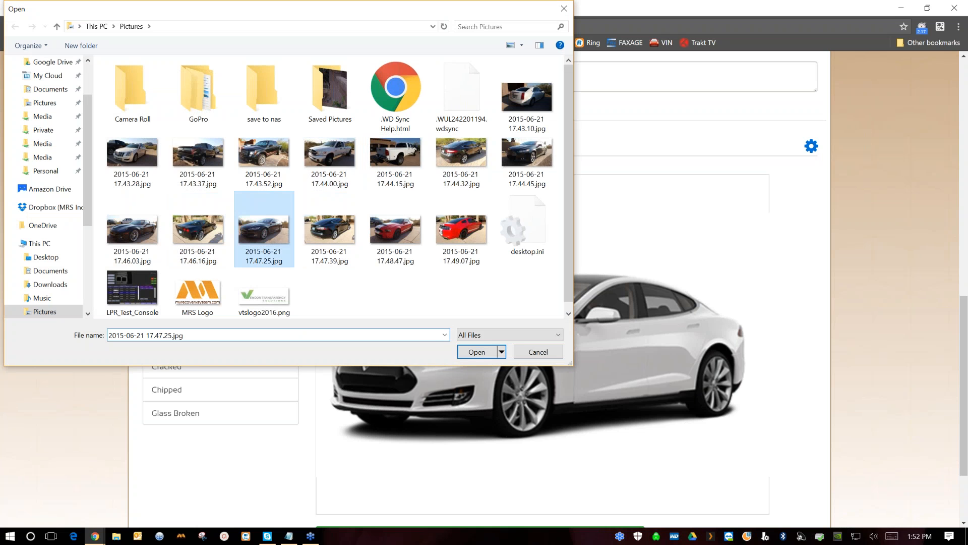
key("Return")
Replace the Back / Passenger Side damage image with the photo 2015-06-21 17.47.39.jpg
left_click(443, 146)
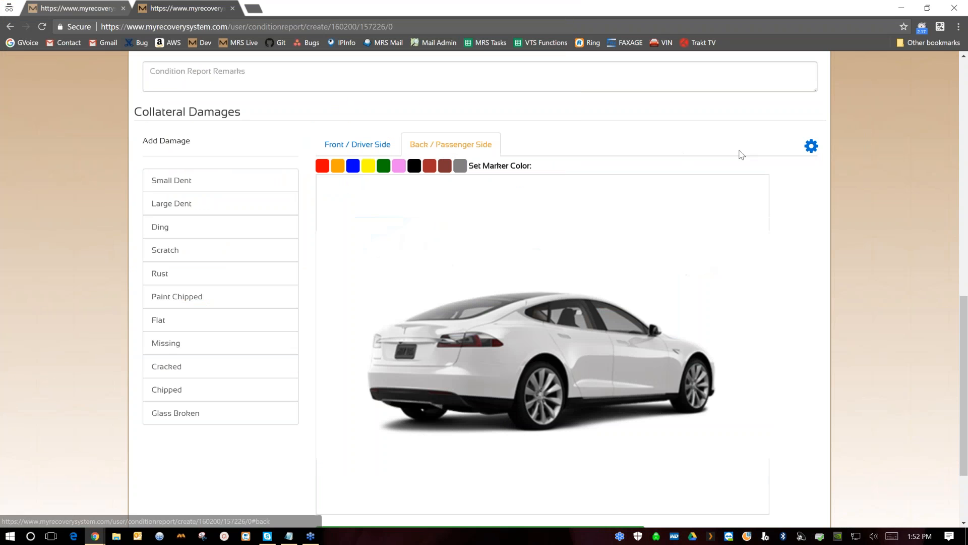
left_click(811, 146)
left_click(648, 177)
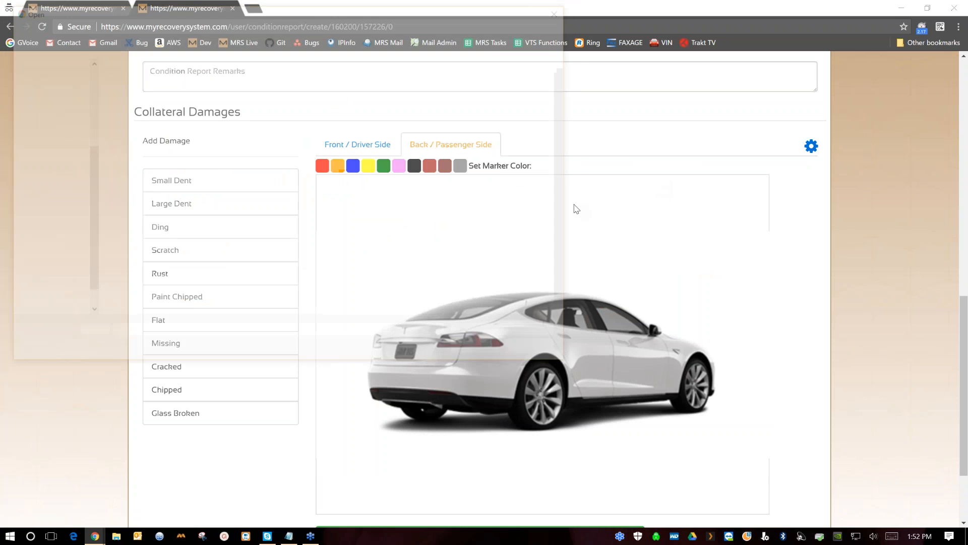
double_click(318, 237)
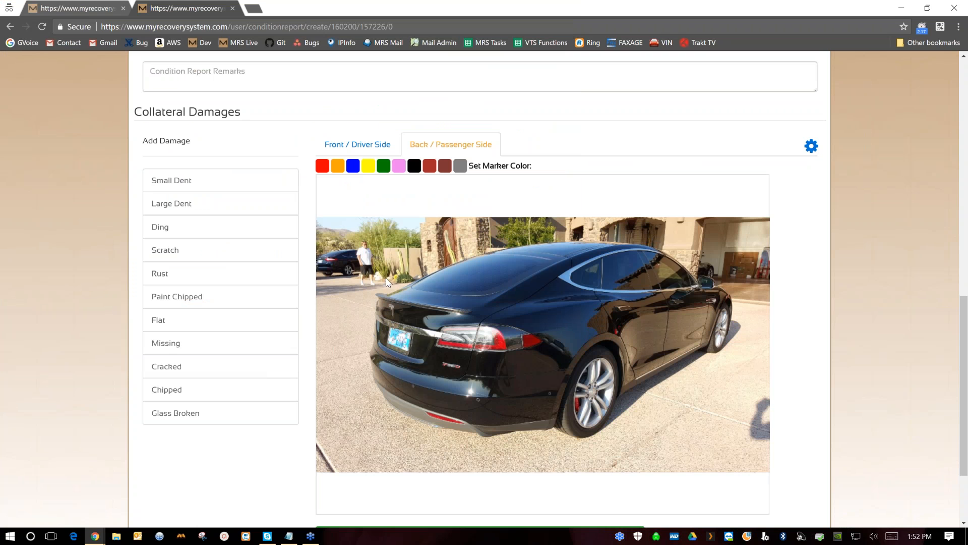
Mark the front photo with Small Dent on the hood, Large Dent by the rear wheel, Flat on the front wheel and Cracked on the windshield
left_click(366, 145)
mouse_move(187, 191)
left_mouse_down()
mouse_move(367, 313)
mouse_move(426, 308)
left_mouse_up()
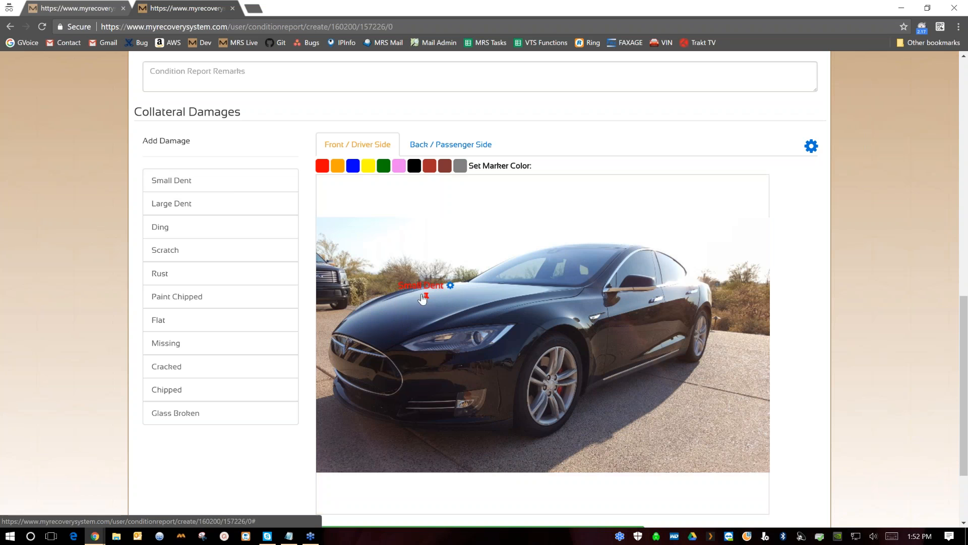
mouse_move(171, 212)
left_mouse_down()
mouse_move(487, 352)
mouse_move(678, 304)
mouse_move(698, 332)
left_mouse_up()
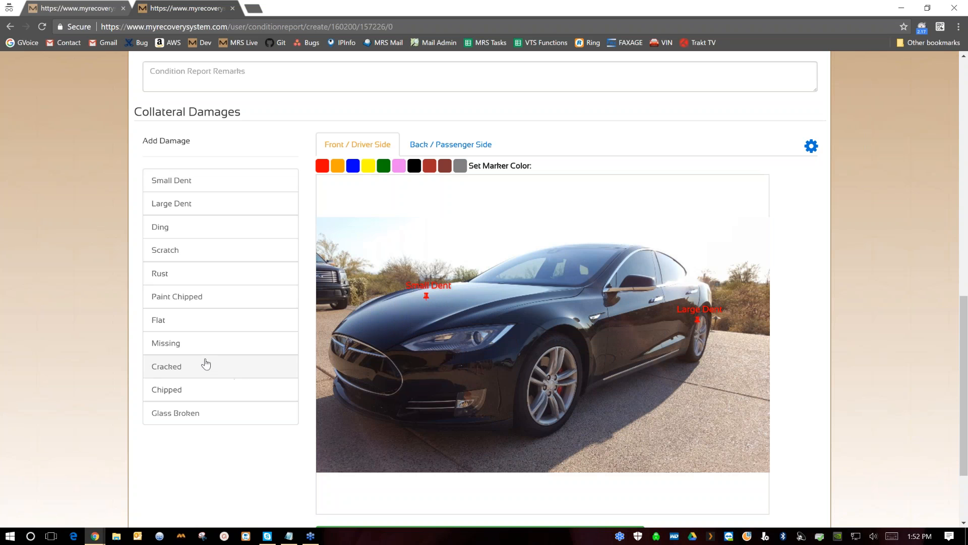
mouse_move(173, 320)
left_mouse_down()
mouse_move(376, 375)
mouse_move(552, 397)
mouse_move(544, 460)
mouse_move(558, 444)
mouse_move(539, 389)
mouse_move(542, 398)
left_mouse_up()
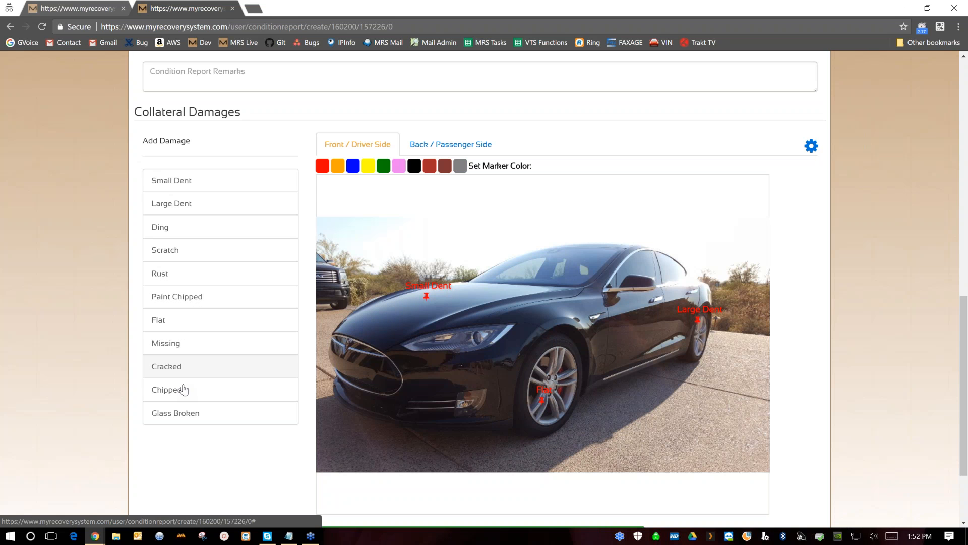
mouse_move(172, 372)
left_mouse_down()
mouse_move(360, 343)
mouse_move(531, 264)
mouse_move(547, 325)
mouse_move(536, 253)
mouse_move(551, 252)
left_mouse_up()
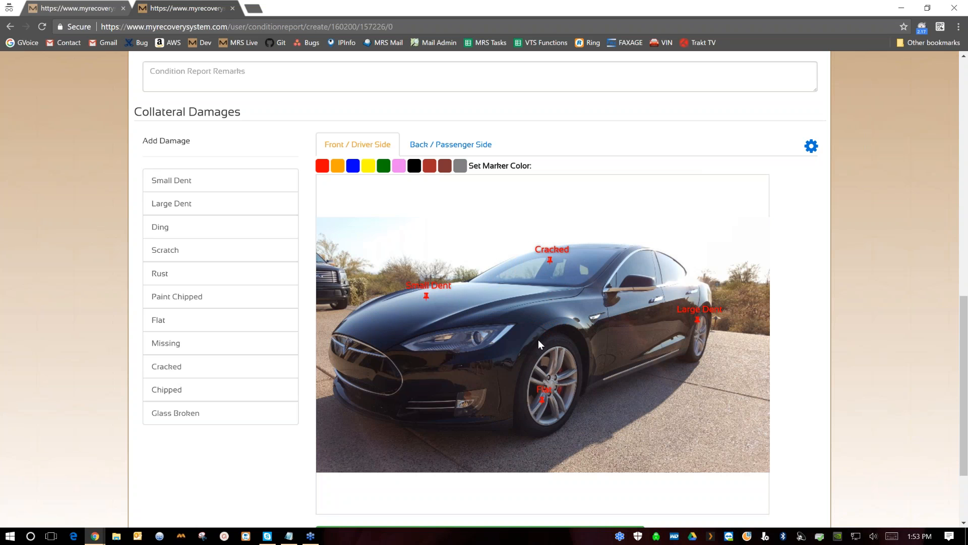
Check both damage views and the report's entries, then create the condition report
mouse_move(548, 261)
left_click(468, 148)
left_click(366, 145)
scroll(791, 288, "up", 1)
scroll(791, 289, "up", 3)
scroll(791, 289, "down", 3)
scroll(708, 339, "down", 2)
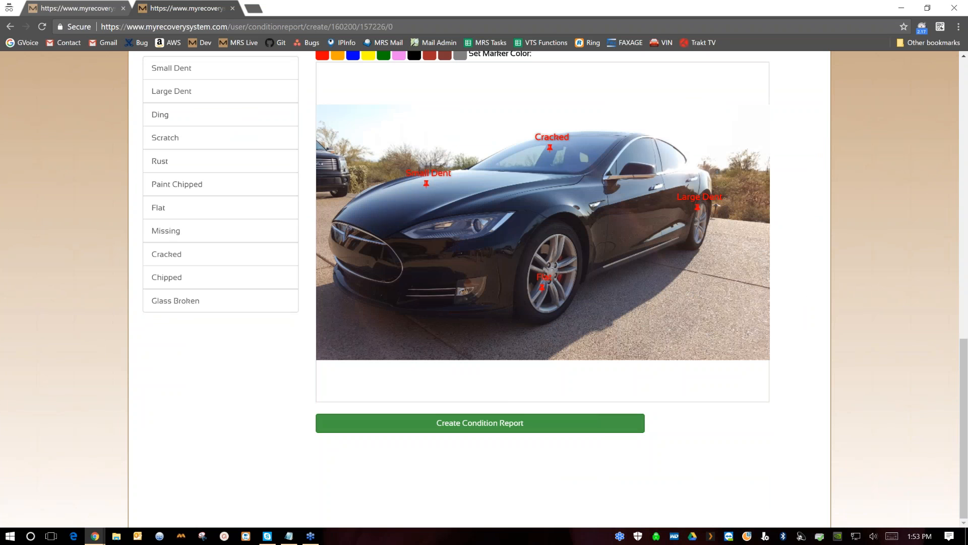
left_click(455, 429)
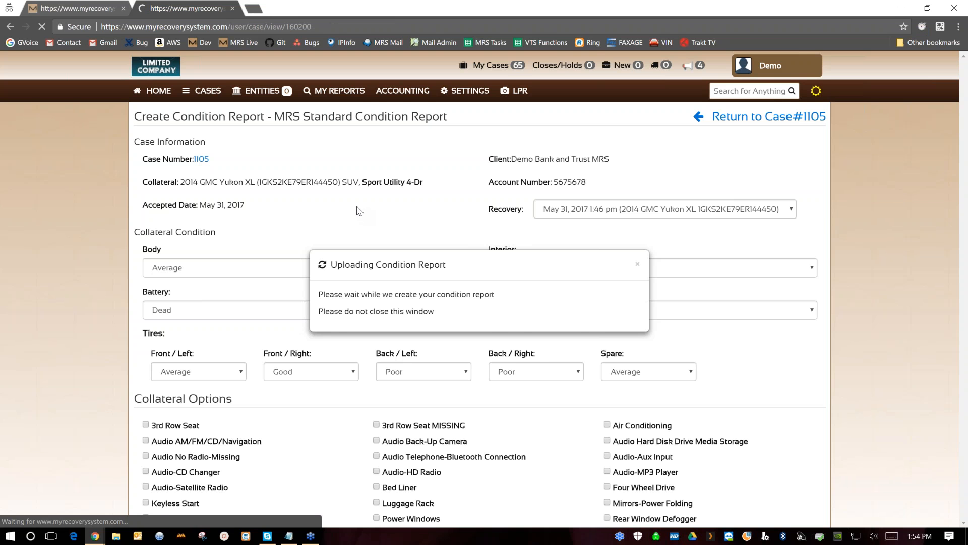
scroll(426, 367, "down", 2)
scroll(423, 369, "up", 3)
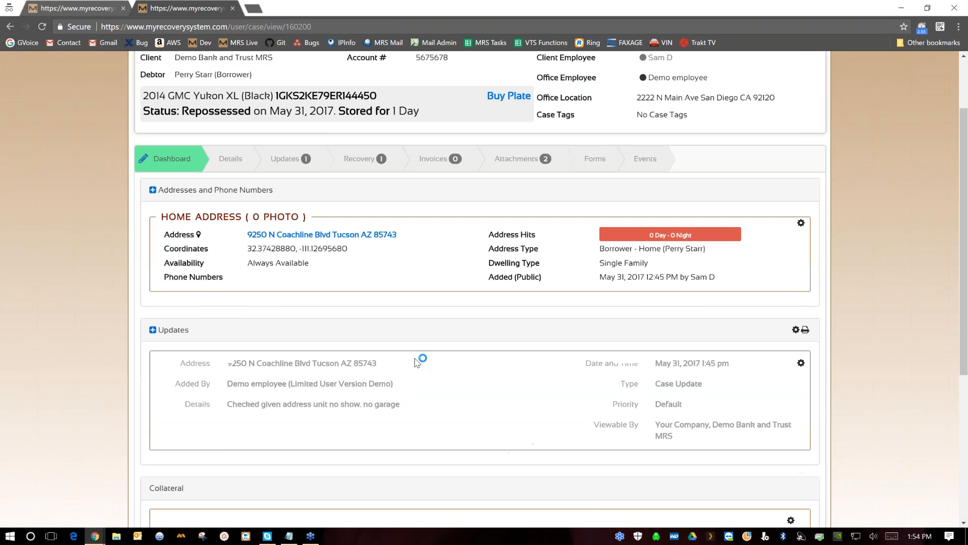
Preview the recovery's (MRS) Condition Report with its marked damage photos and sign it in the Print & Sign Name box
left_click(372, 243)
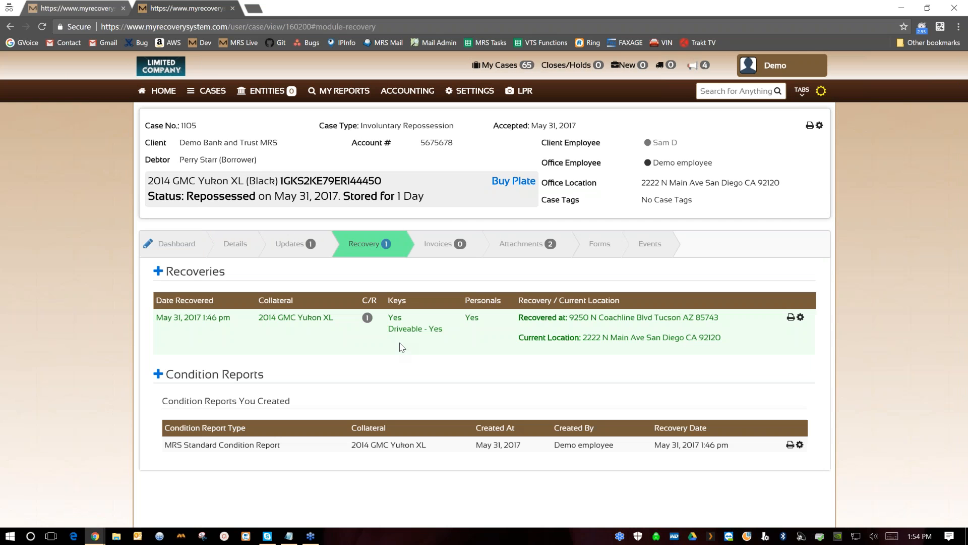
left_click(790, 445)
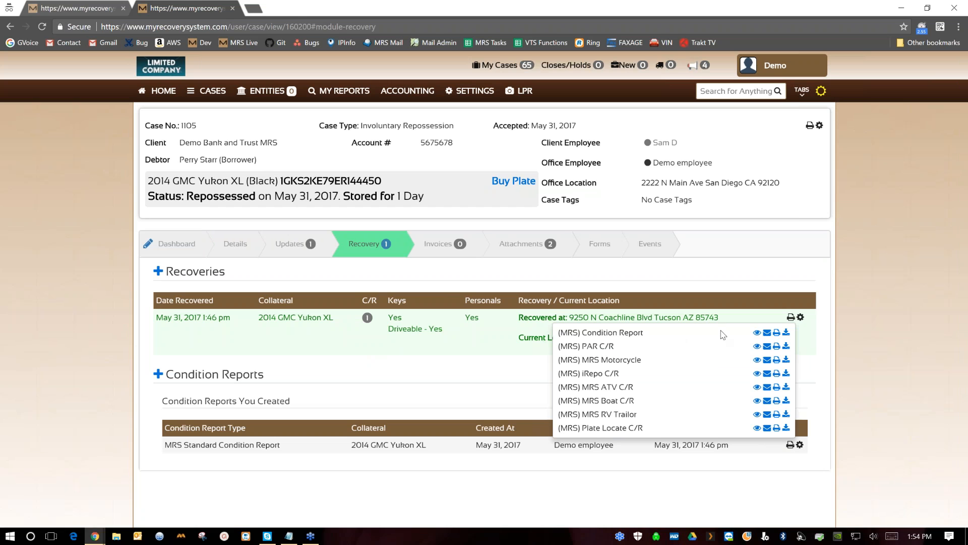
left_click(756, 334)
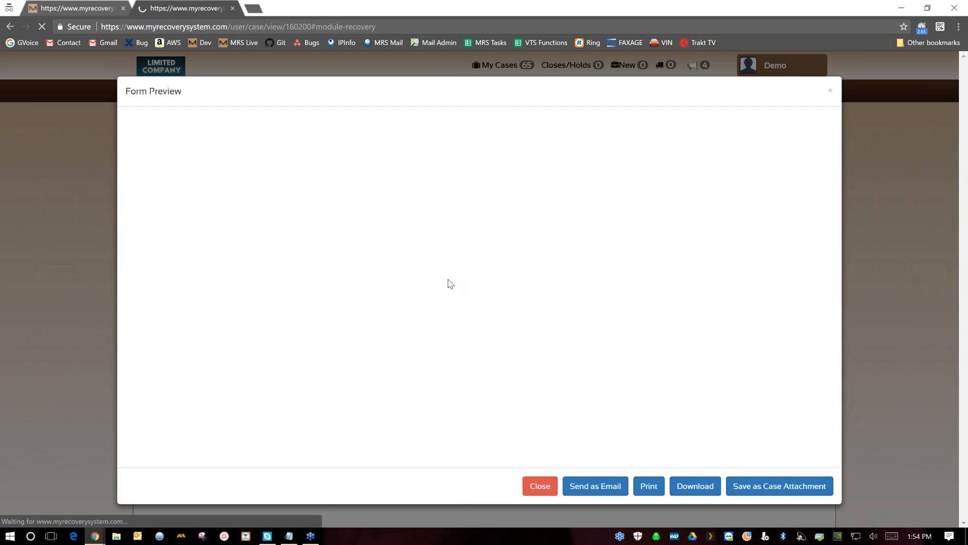
scroll(481, 258, "down", 5)
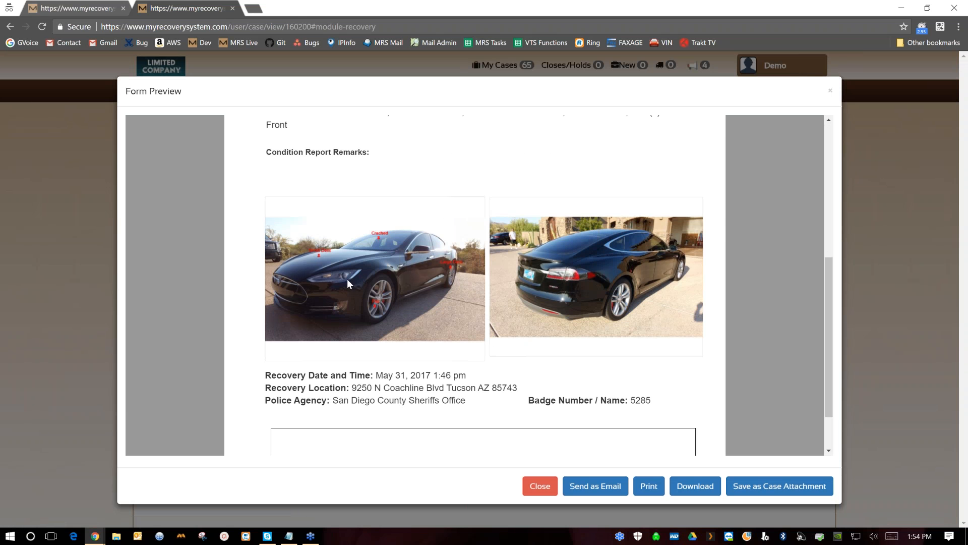
scroll(432, 275, "down", 1)
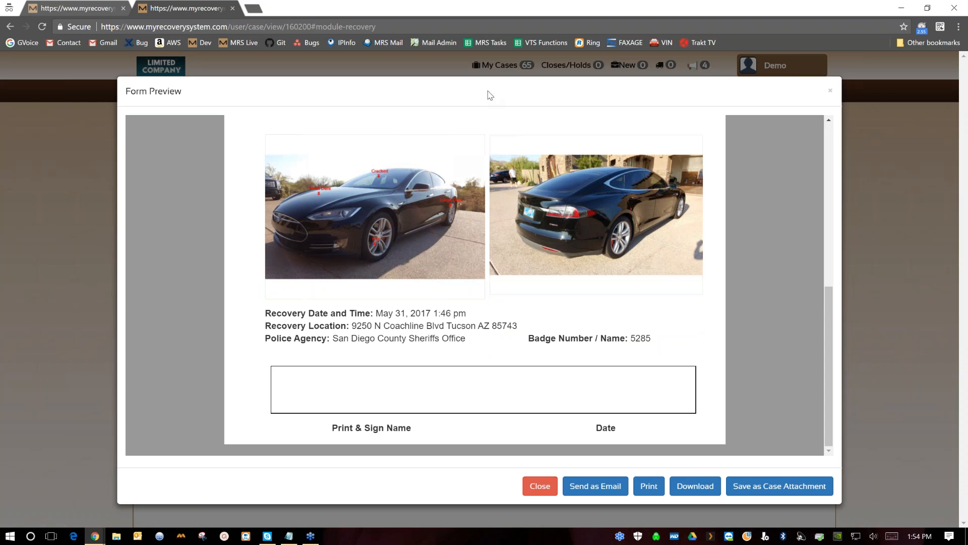
mouse_move(337, 372)
left_mouse_down()
mouse_move(354, 396)
mouse_move(374, 385)
mouse_move(435, 396)
mouse_move(481, 387)
mouse_move(452, 383)
left_mouse_up()
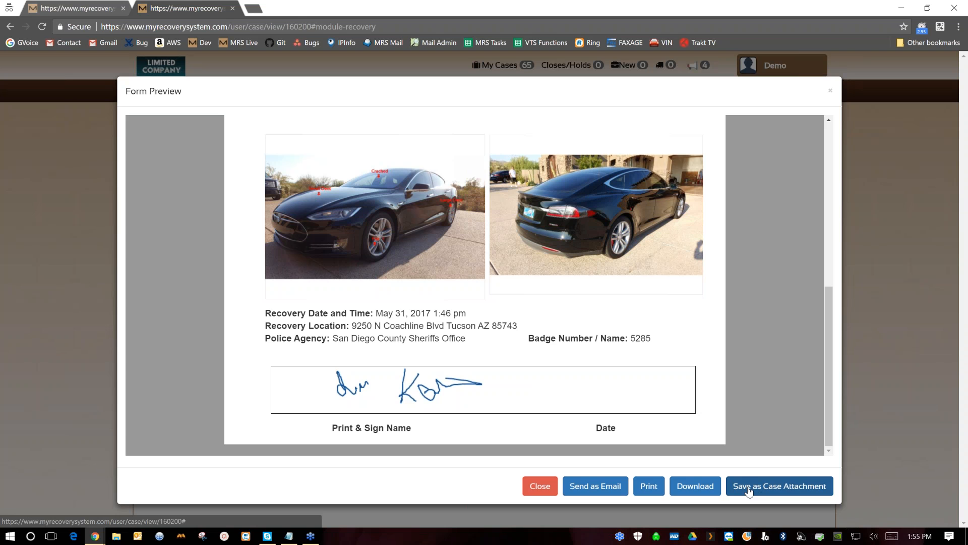
left_click(533, 487)
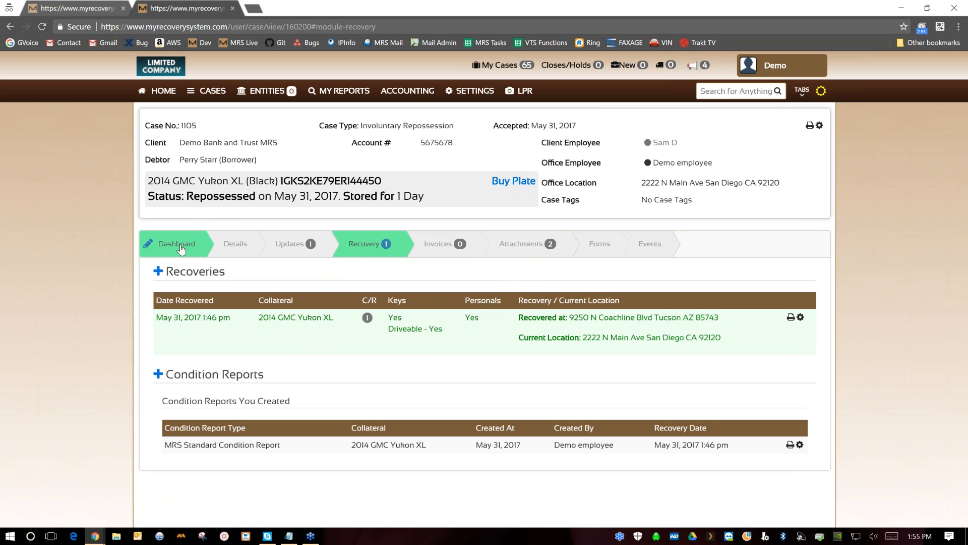
Review the case details from the client and lienholder information down to the collateral's location and history
left_click(230, 247)
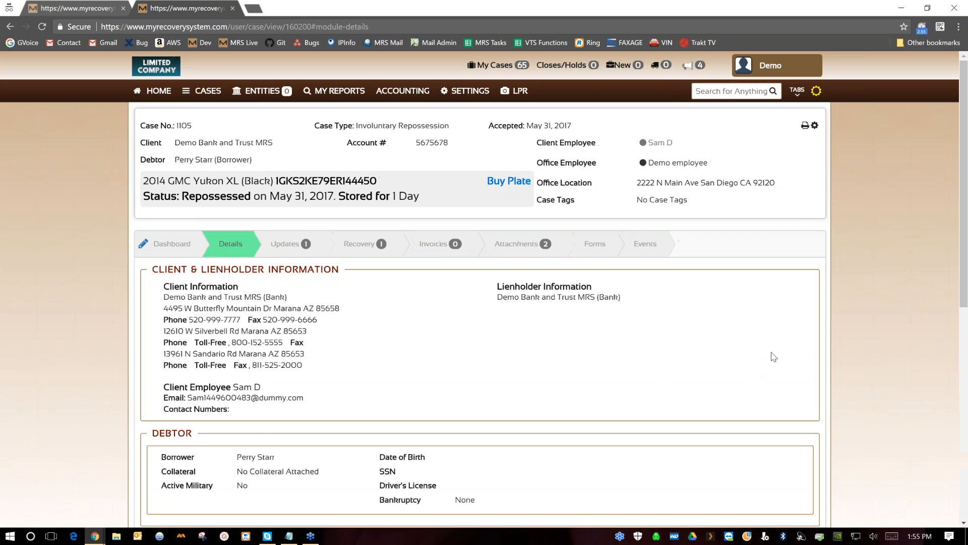
scroll(762, 368, "down", 3)
scroll(773, 356, "down", 3)
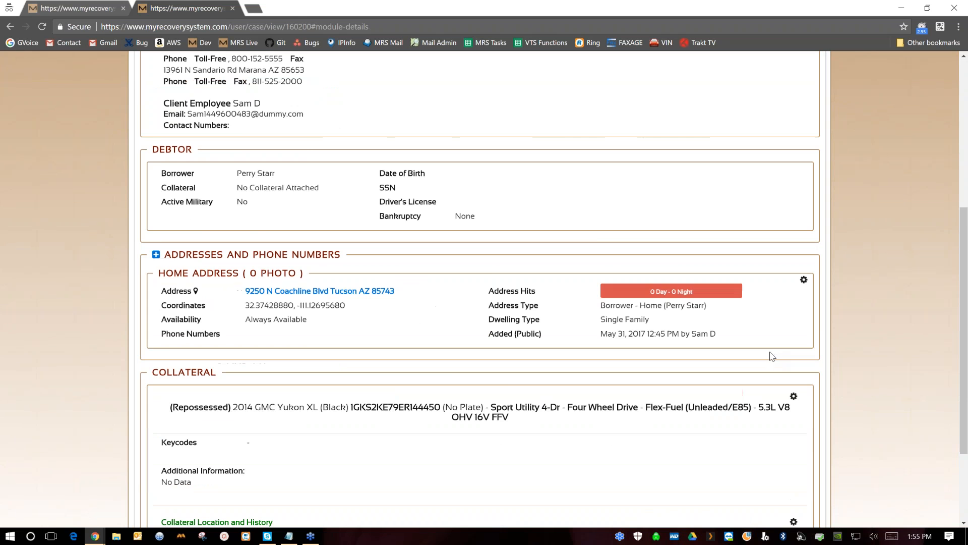
scroll(770, 355, "down", 3)
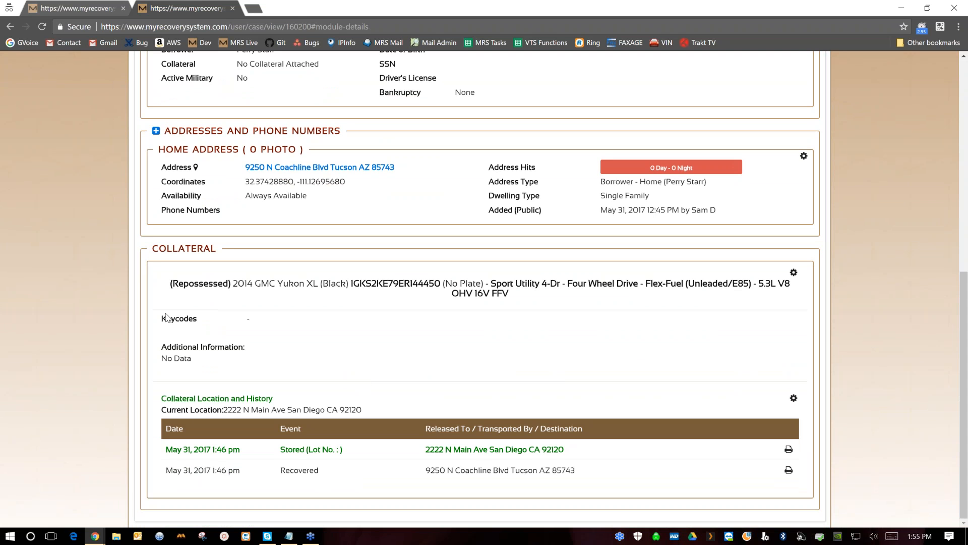
left_click_drag(151, 249, 221, 249)
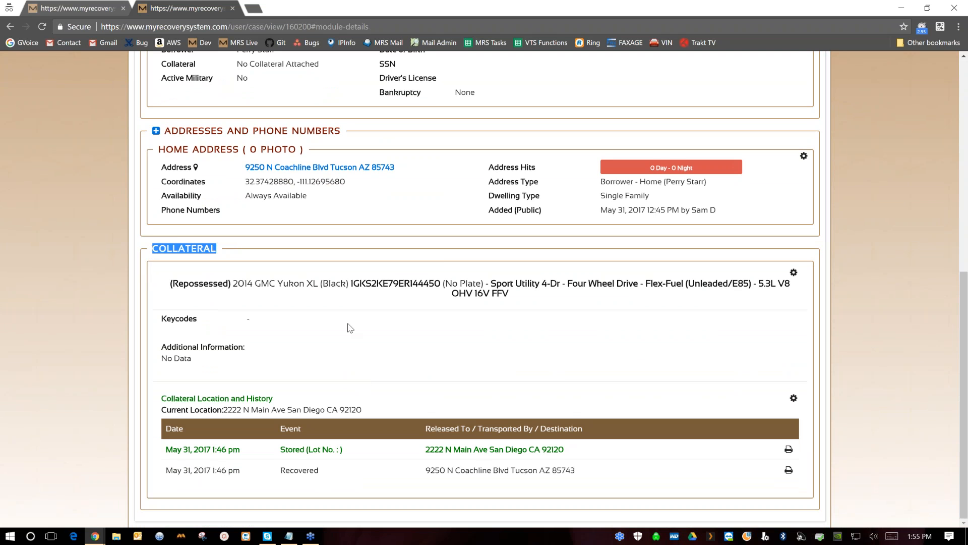
scroll(345, 328, "up", 8)
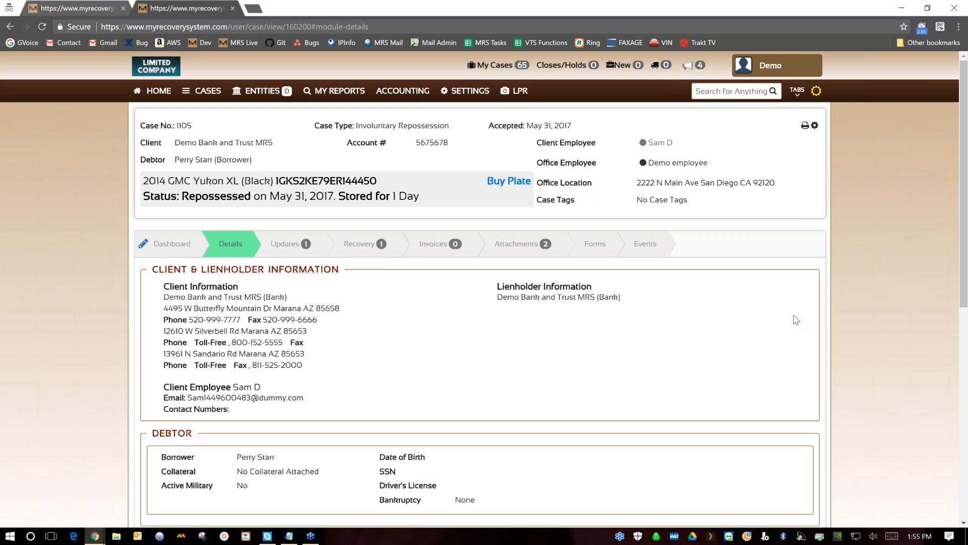
Review the case's event log of actions, authors and dates
left_click(650, 246)
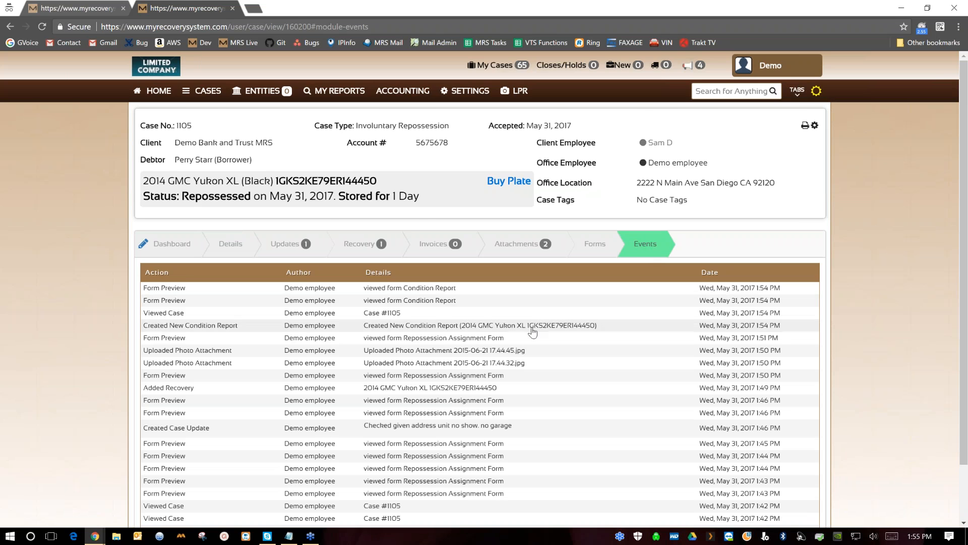
scroll(532, 332, "down", 2)
scroll(531, 332, "up", 2)
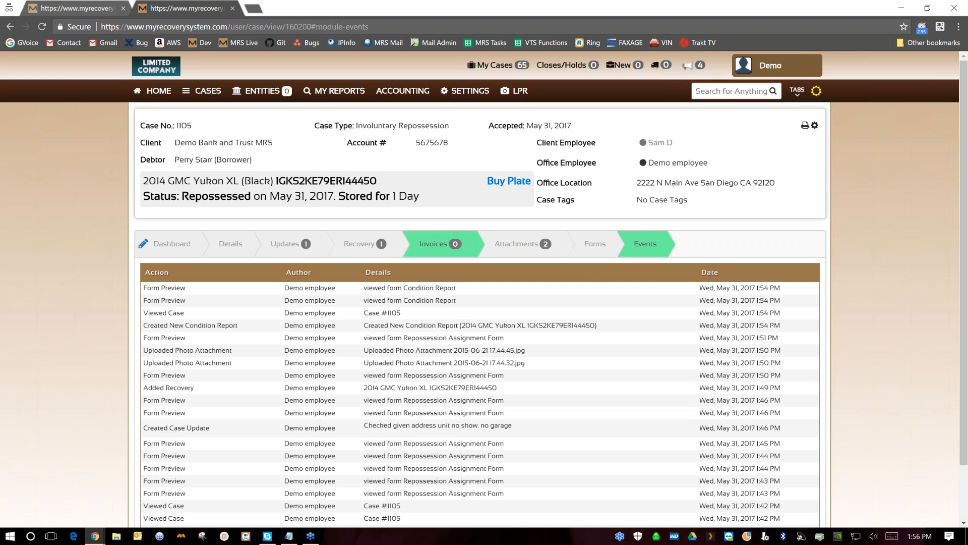
Start a new case invoice and add an Involuntary Repossession service item priced at $300
left_click(435, 245)
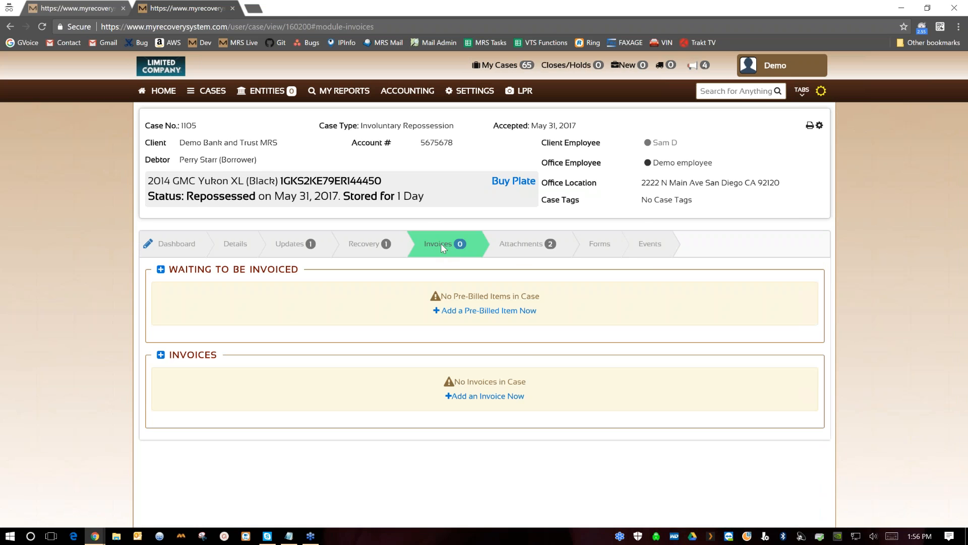
left_click(160, 355)
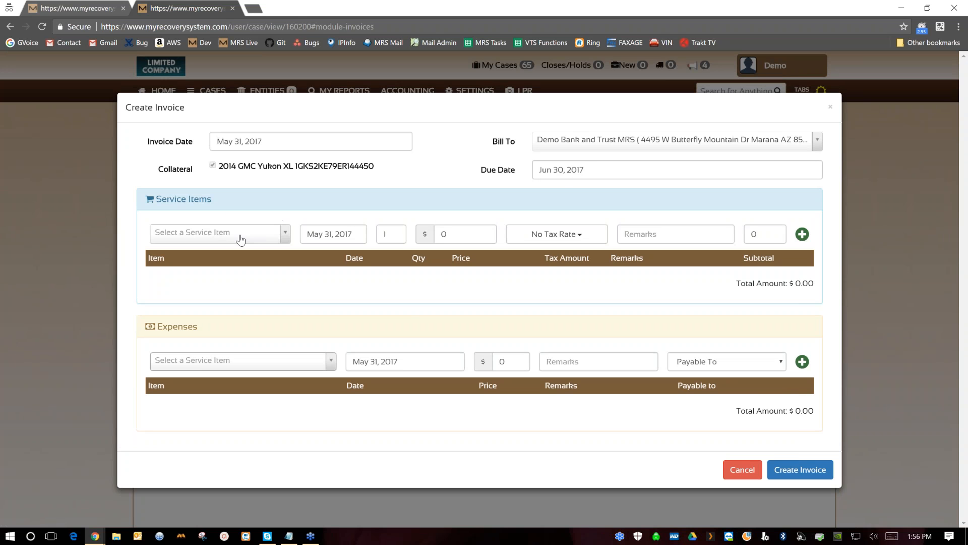
left_click(287, 234)
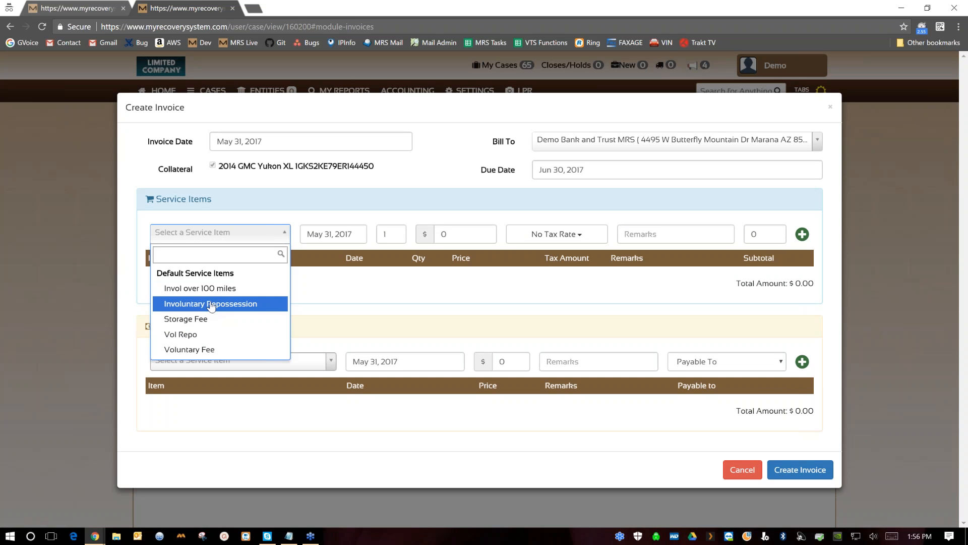
left_click(209, 304)
double_click(469, 234)
type("3000")
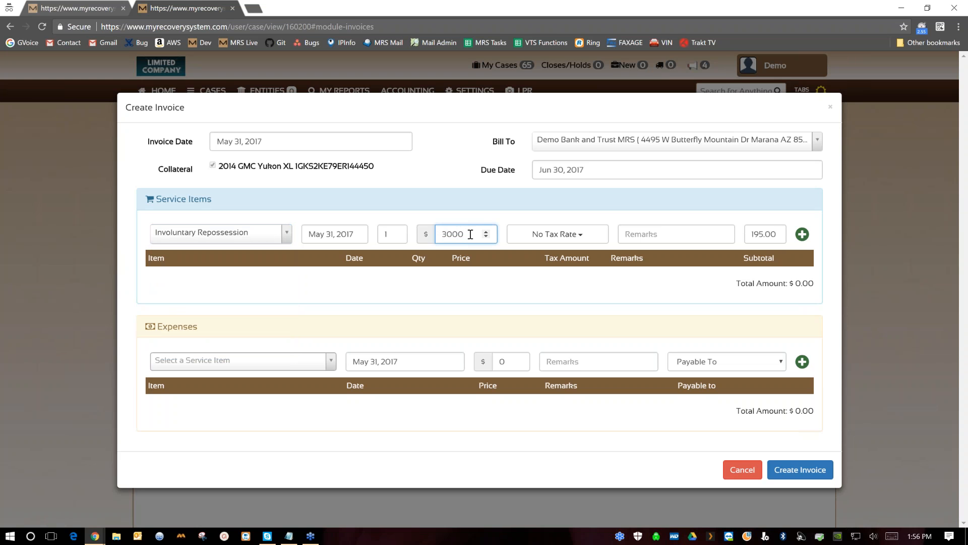
left_click(669, 234)
left_click(802, 234)
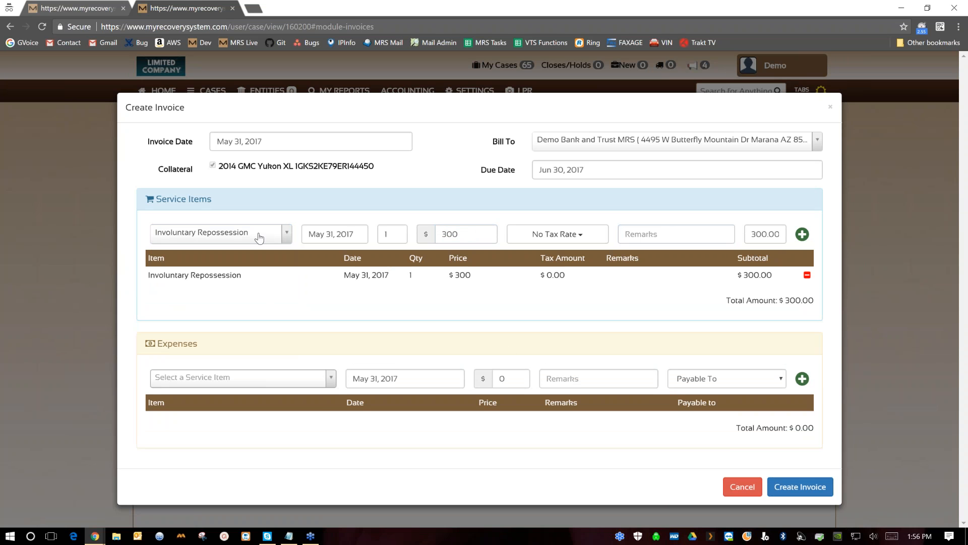
Add a Storage Fee service item to the invoice with quantity 6 at a price of $10
left_click(286, 236)
left_click(185, 319)
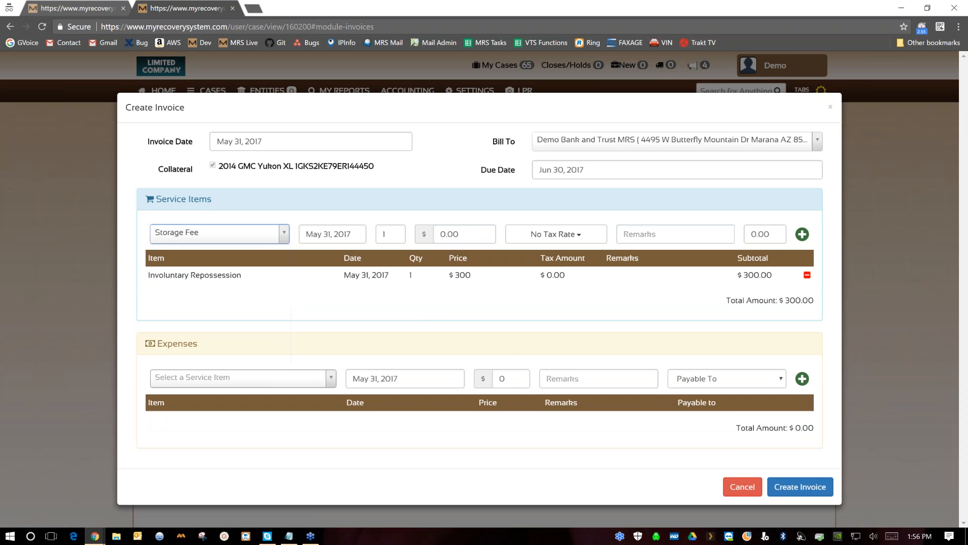
left_click(393, 233)
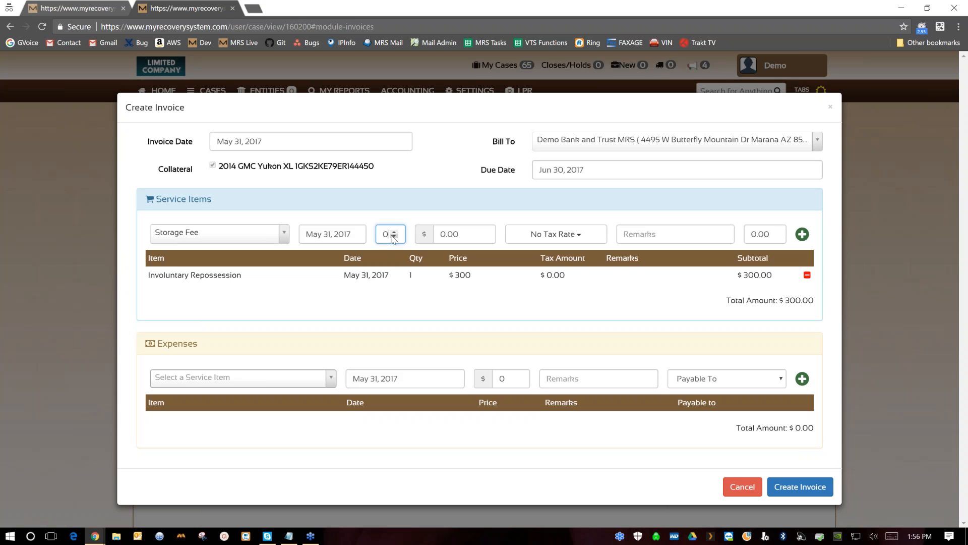
left_click(394, 232)
left_click(394, 233)
left_click(394, 232)
left_click(394, 232)
left_click(461, 233)
left_click_drag(461, 233, 439, 236)
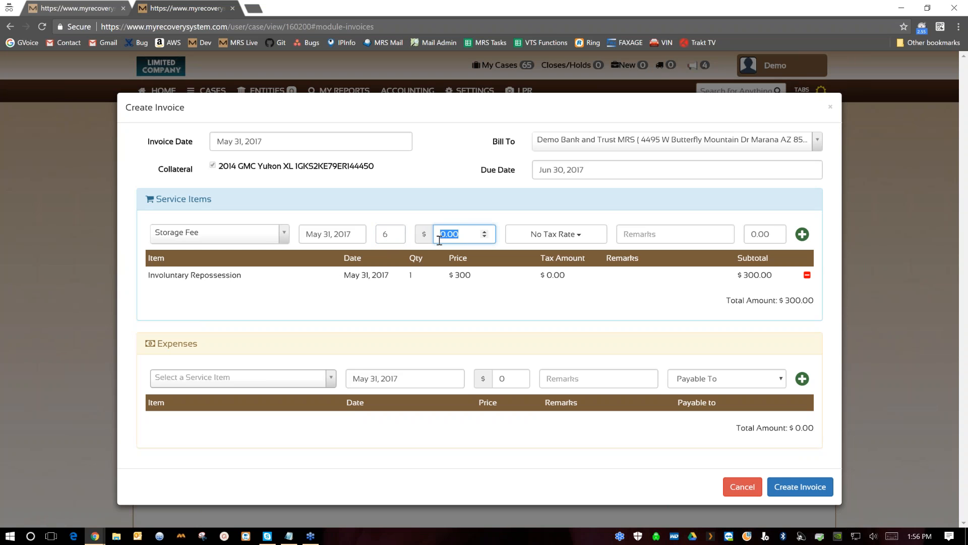
type("10")
left_click(650, 232)
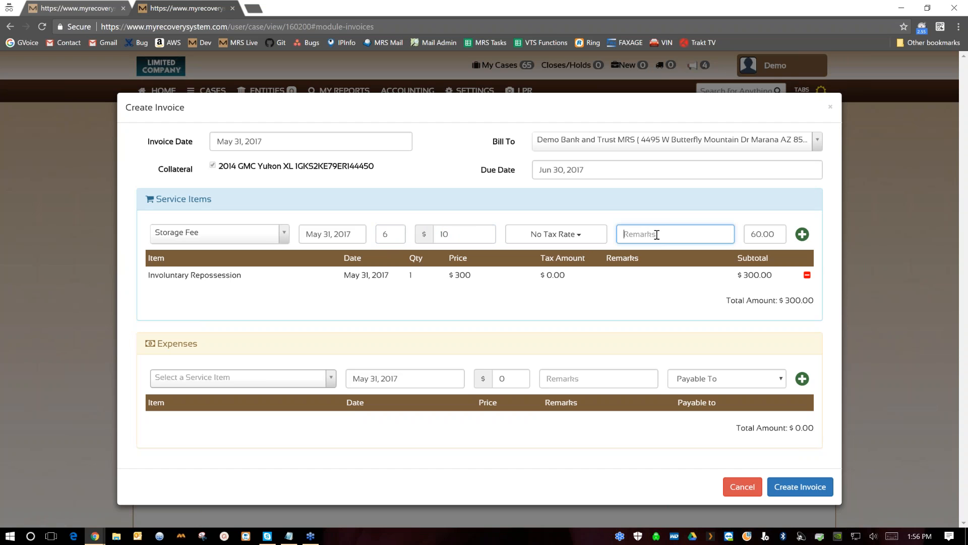
left_click(802, 234)
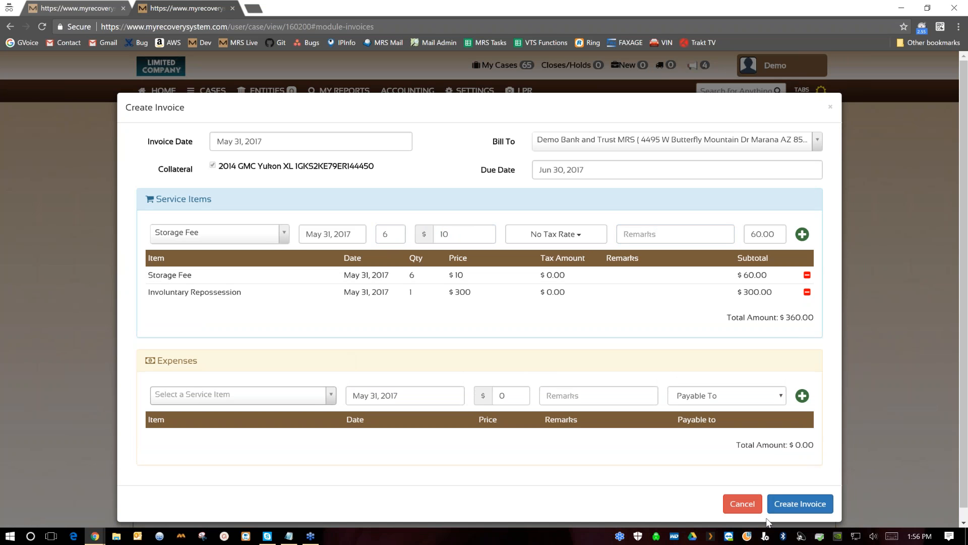
Create the invoice and check its printable form in the preview
left_click(787, 506)
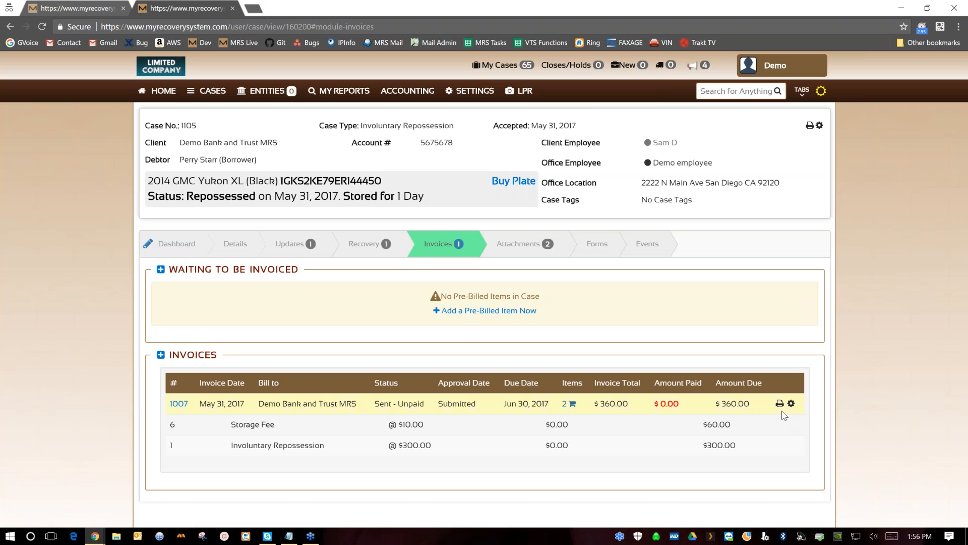
left_click(780, 403)
left_click(746, 420)
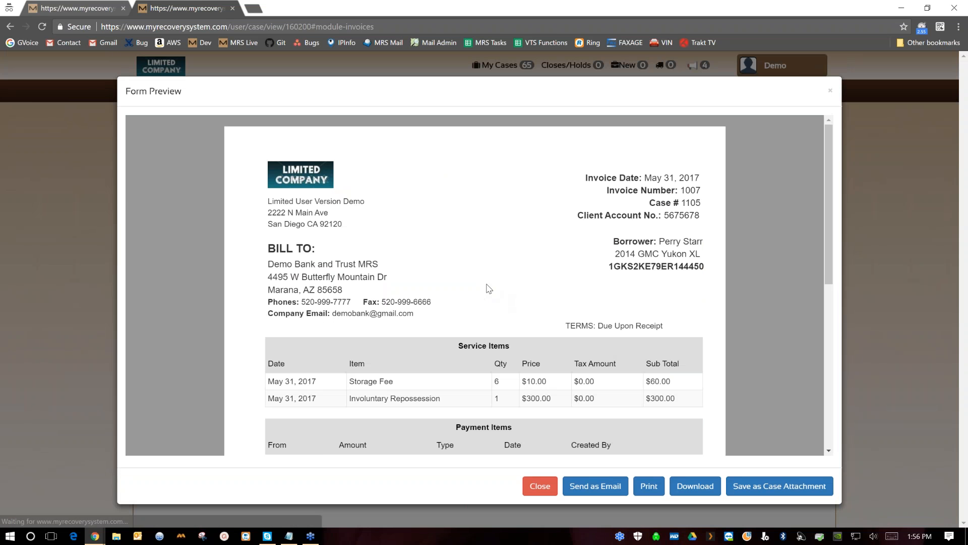
scroll(473, 294, "down", 6)
scroll(473, 294, "up", 6)
left_click(540, 485)
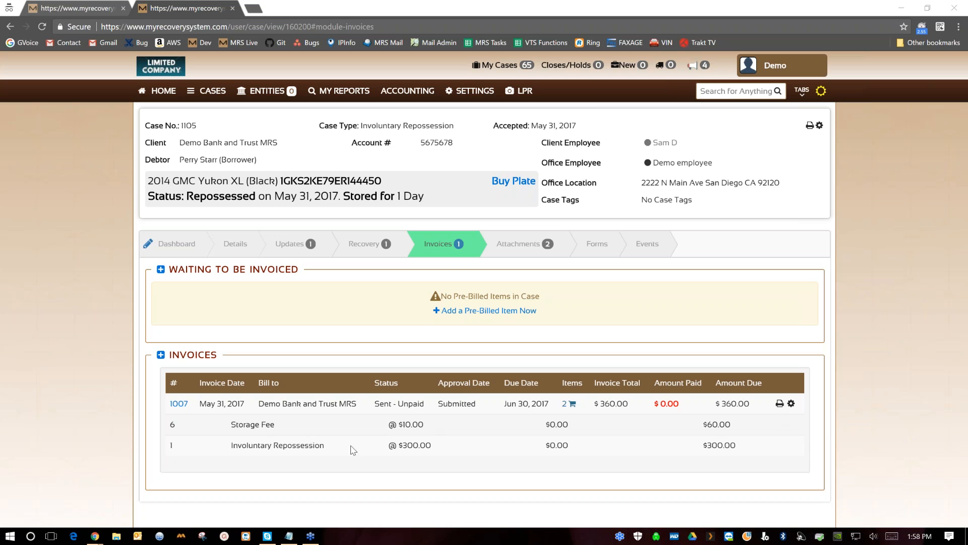
Switch to My Mobile Agent and examine the address pins on the map north of Tucson around Marana and Oro Valley
left_click(181, 538)
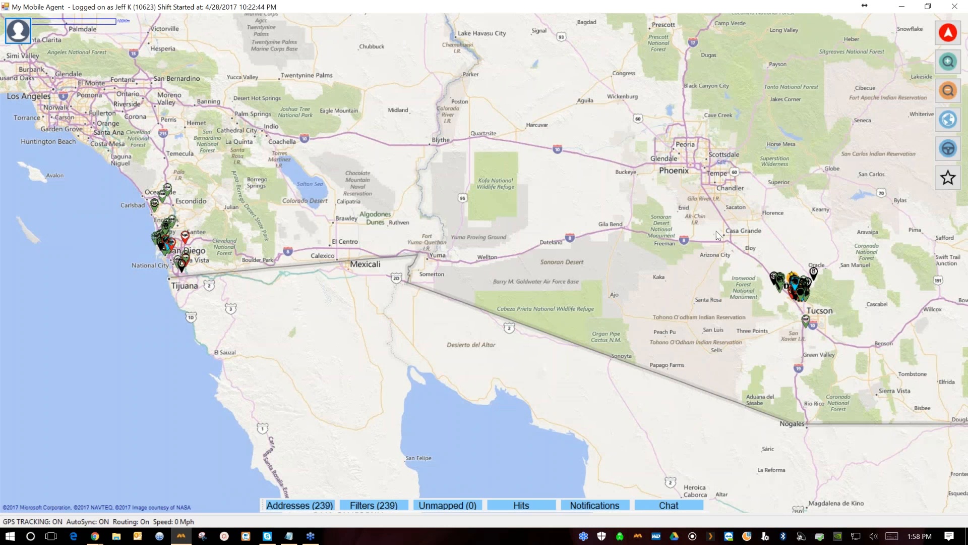
scroll(570, 287, "up", 1)
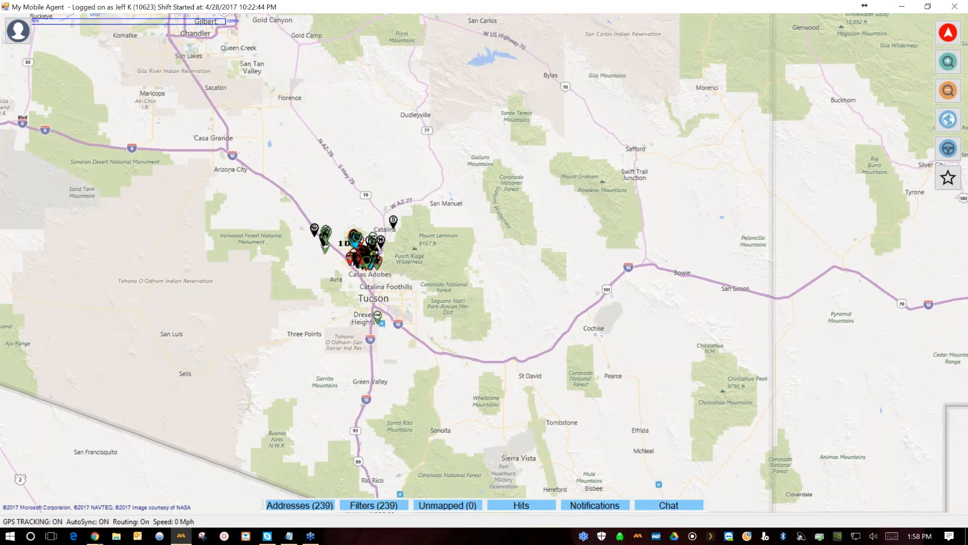
left_click_drag(397, 246, 568, 273)
scroll(569, 273, "up", 1)
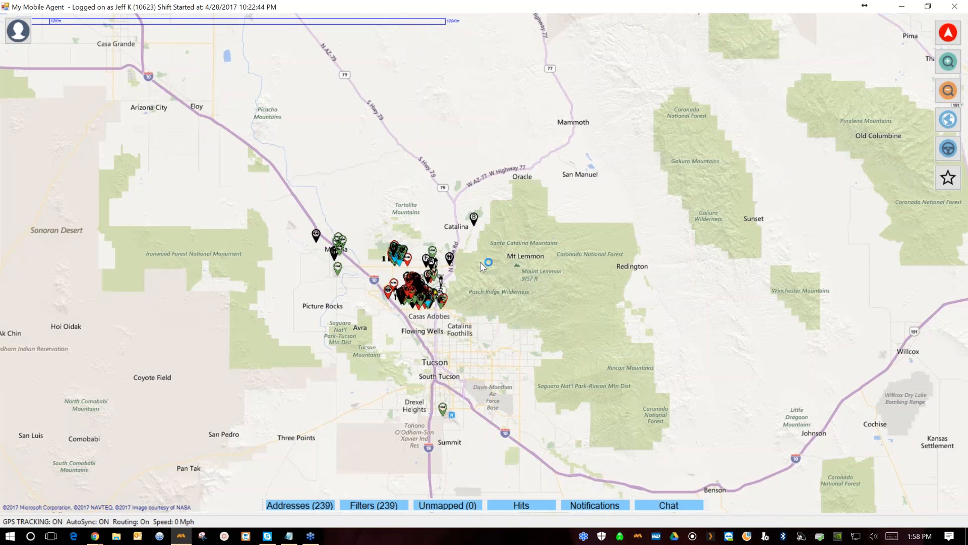
left_click_drag(559, 271, 579, 285)
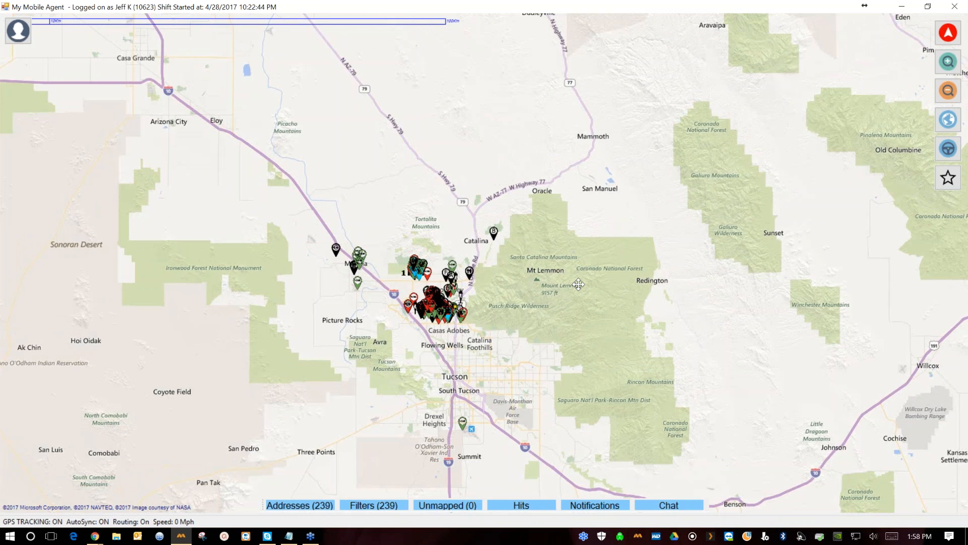
scroll(579, 285, "up", 1)
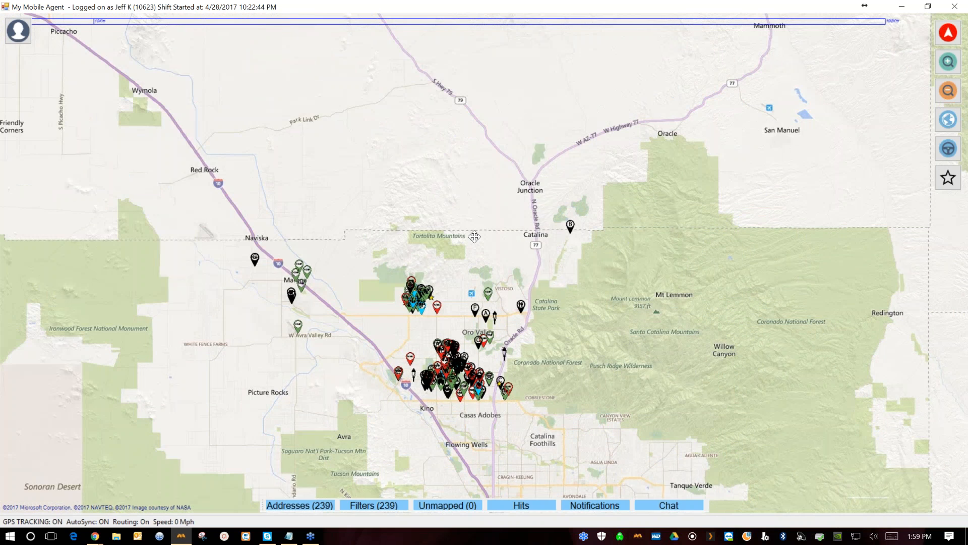
left_click_drag(474, 236, 515, 225)
scroll(485, 268, "up", 1)
Set the GPS device to Device GPS in the agent's user options
left_click(25, 38)
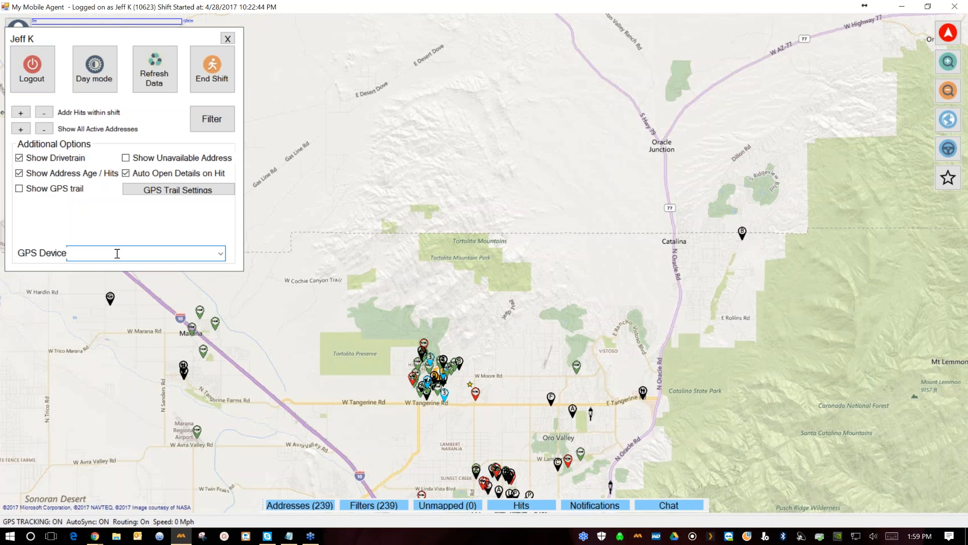
left_click(220, 254)
left_click(196, 267)
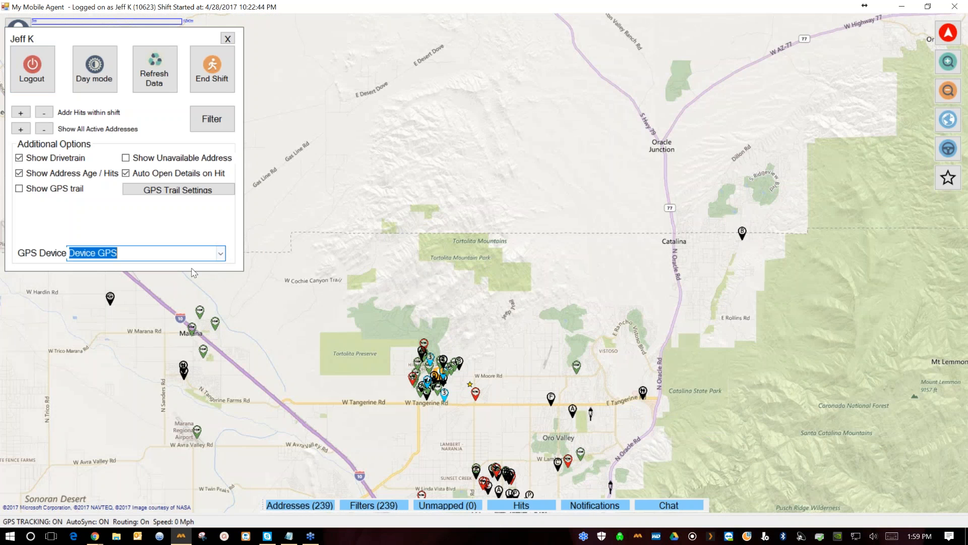
left_click(227, 39)
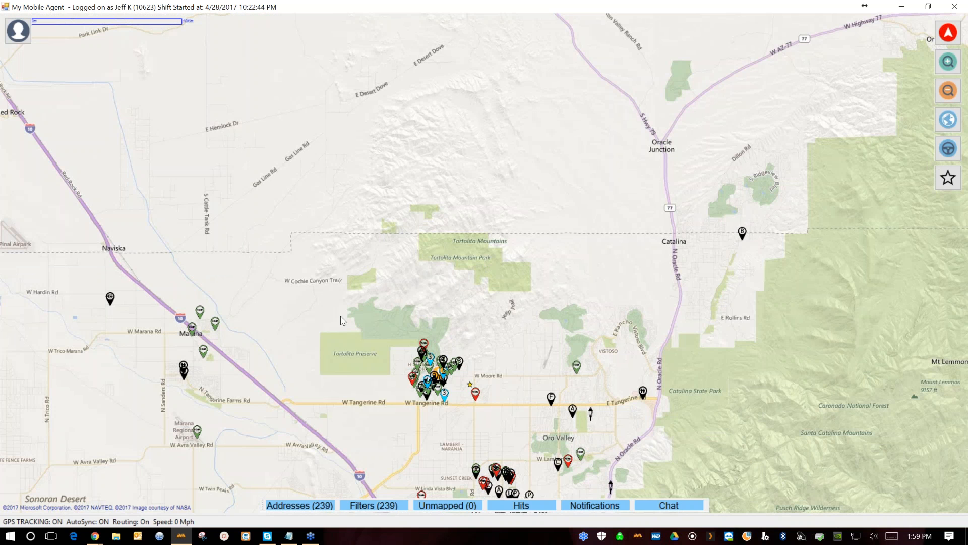
Try to center the map on the device's current GPS position
left_click(945, 34)
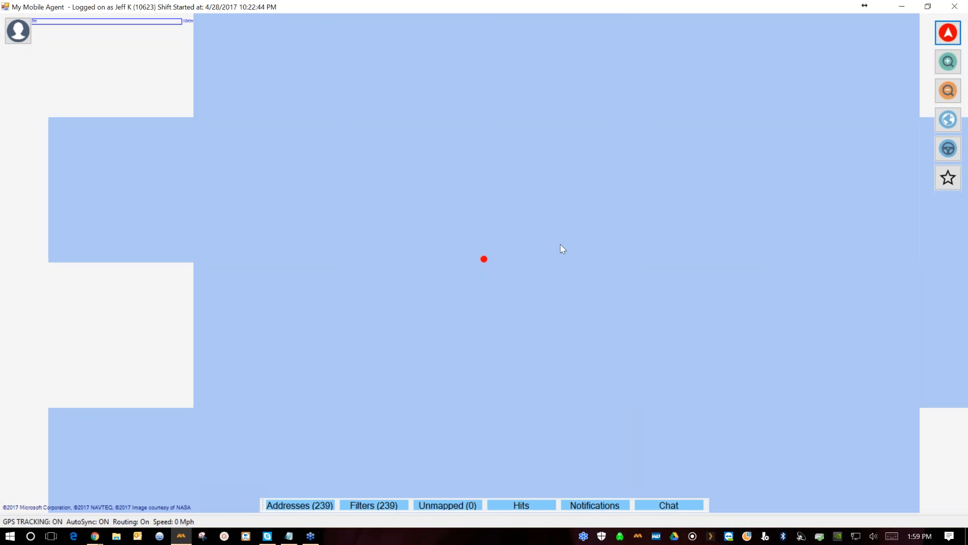
scroll(424, 298, "up", 2)
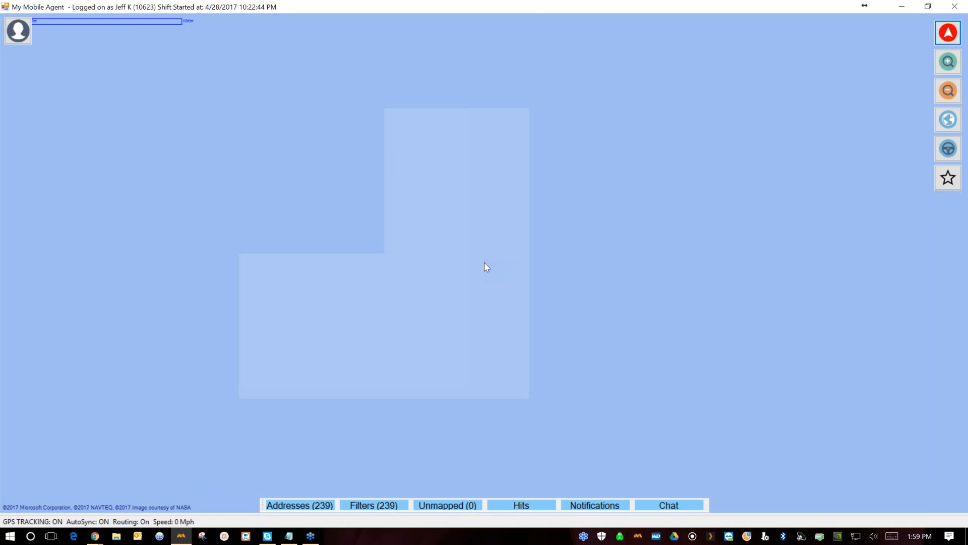
scroll(484, 262, "down", 6)
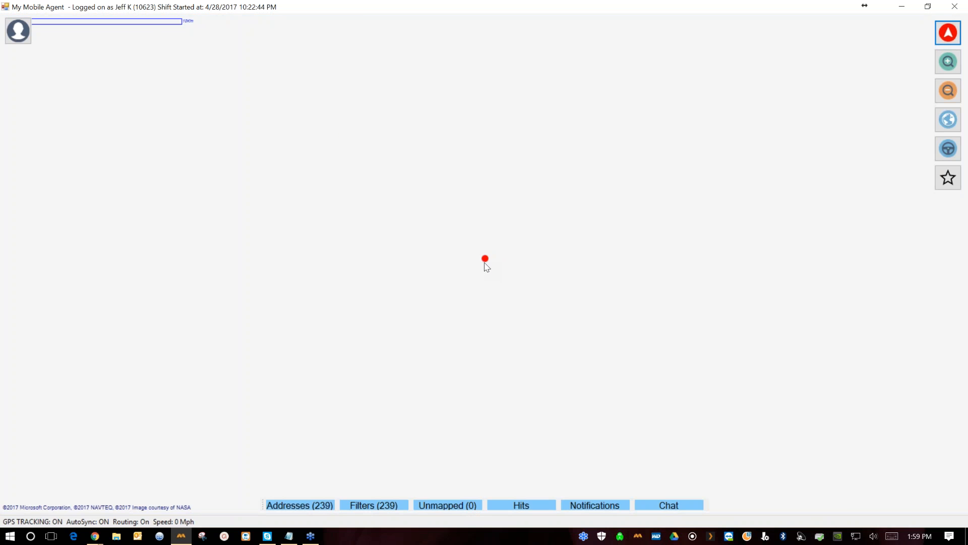
Bring the map from the open ocean back to the southwestern United States
left_click_drag(250, 246, 611, 248)
left_click_drag(167, 262, 689, 261)
left_click_drag(256, 278, 571, 251)
scroll(571, 252, "down", 2)
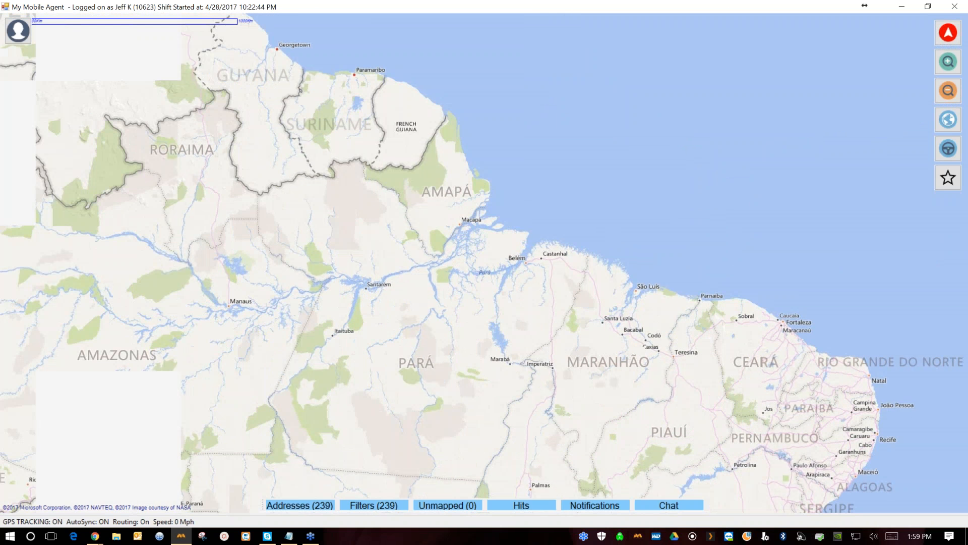
left_click_drag(371, 127, 614, 365)
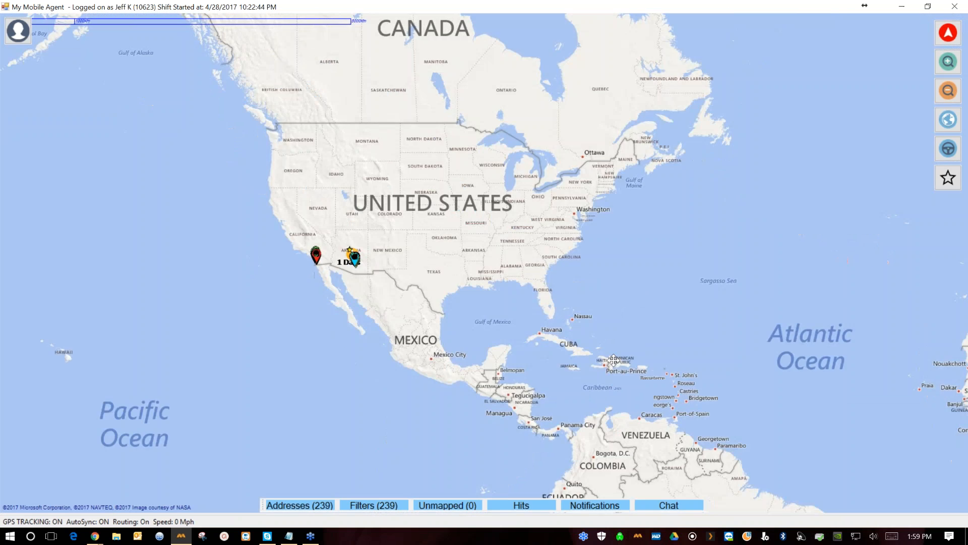
left_click_drag(406, 257, 599, 327)
scroll(599, 327, "up", 2)
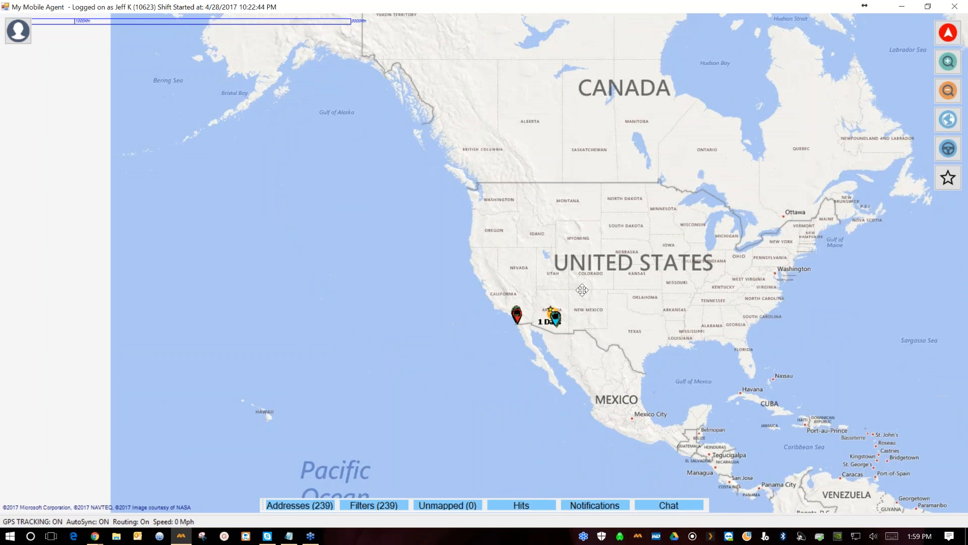
left_click_drag(368, 325, 548, 269)
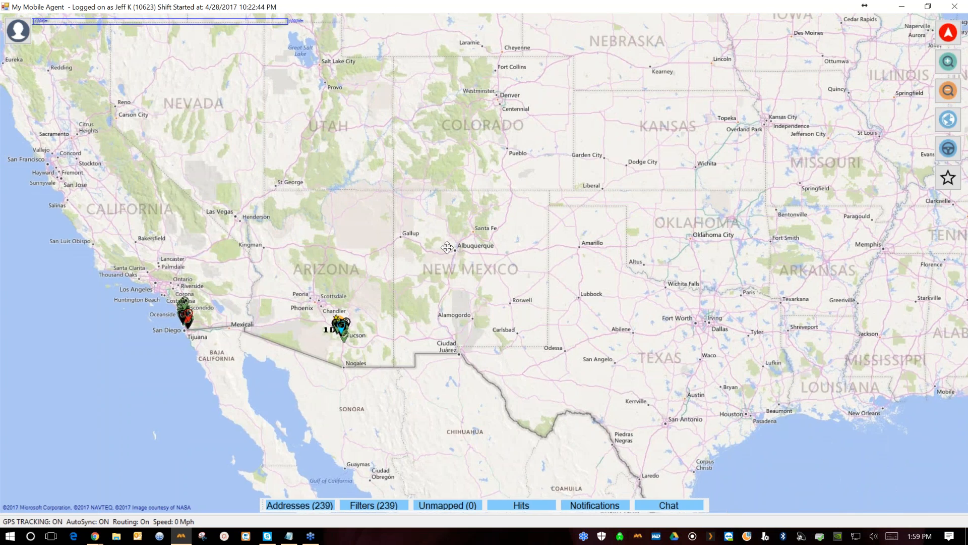
Examine the address pins north of Tucson, closing in on the W Tangerine Rd area near Oro Valley
scroll(548, 269, "up", 1)
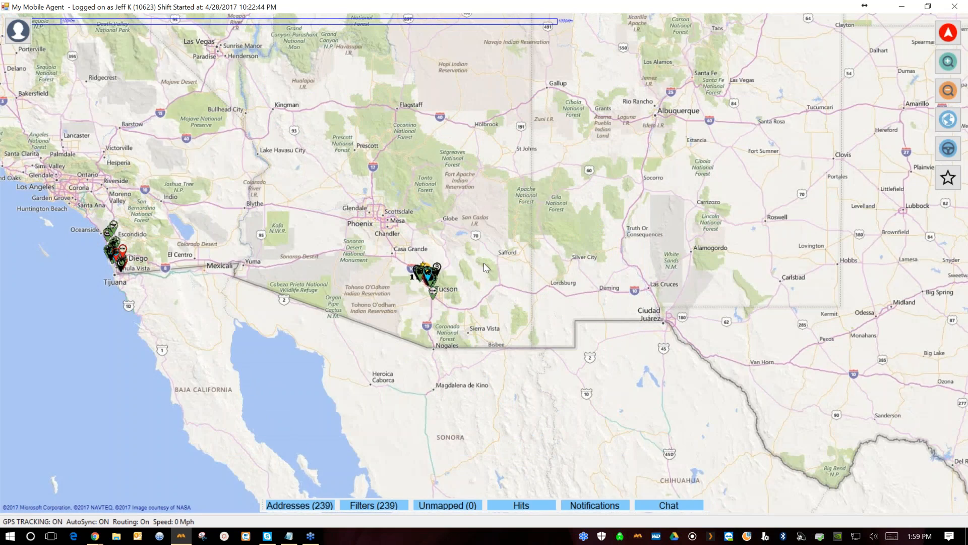
scroll(484, 262, "up", 1)
scroll(484, 266, "up", 1)
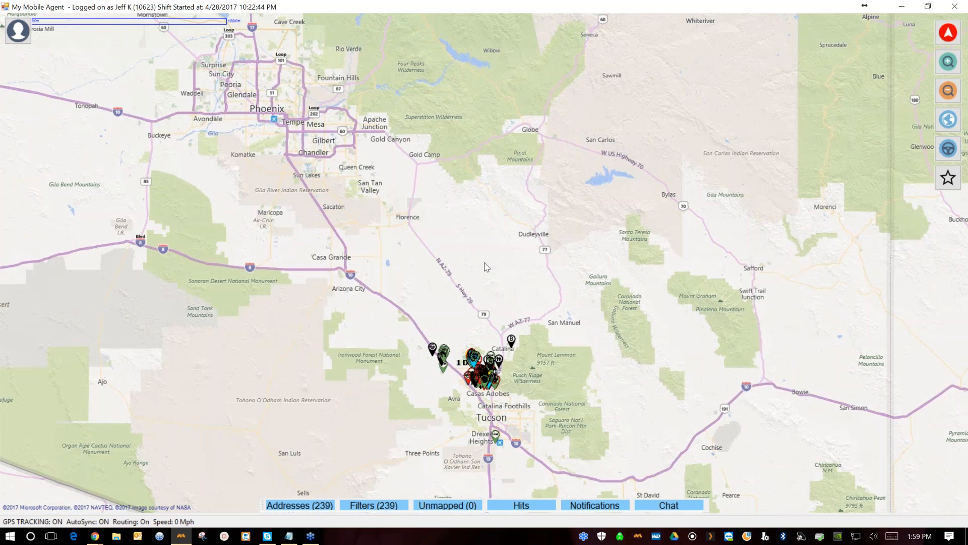
scroll(492, 303, "up", 1)
left_click_drag(472, 293, 494, 143)
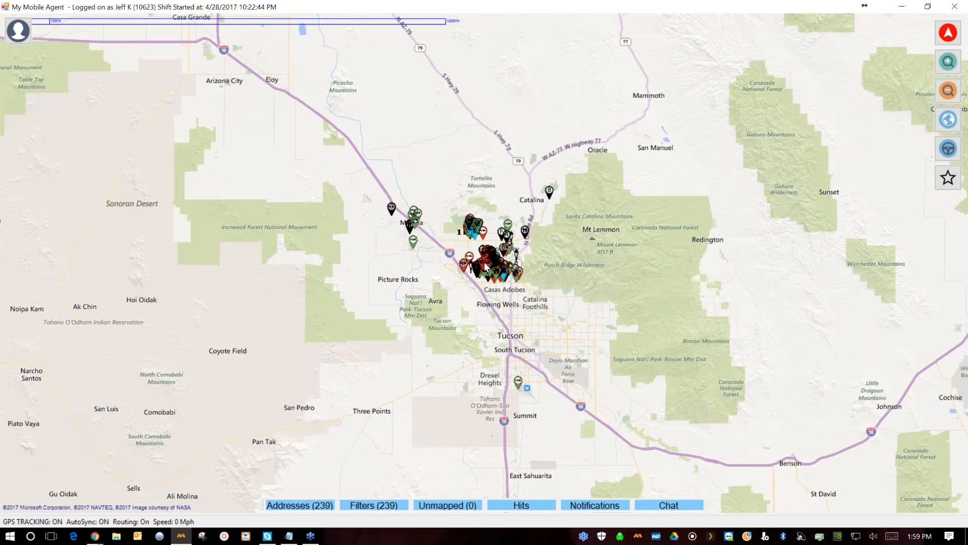
scroll(485, 267, "up", 1)
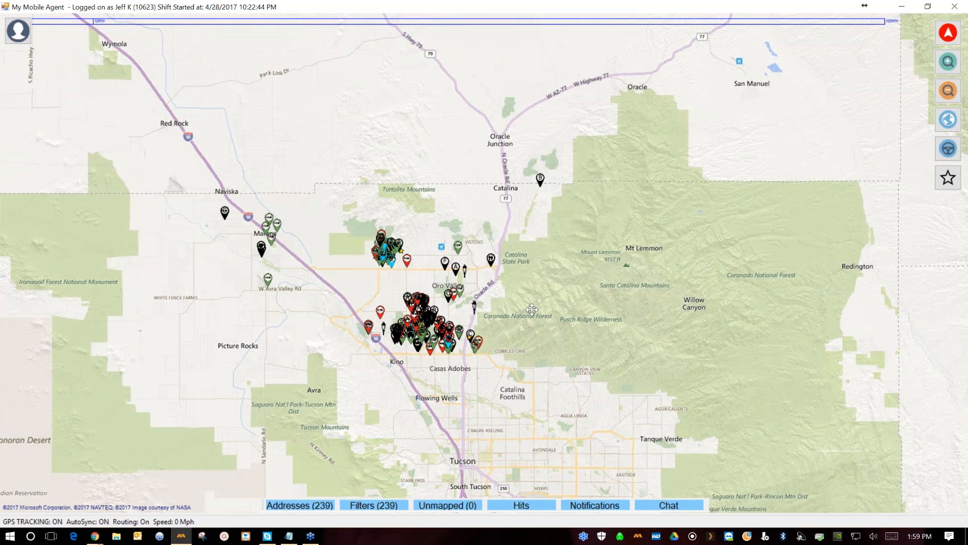
scroll(484, 262, "up", 1)
left_click_drag(458, 285, 591, 301)
scroll(461, 258, "up", 1)
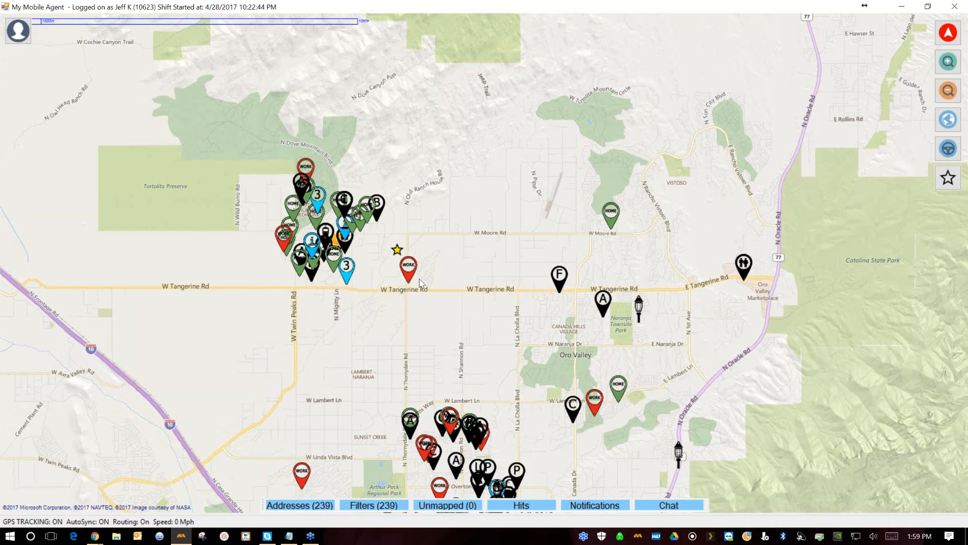
Open the details of the 2013 Nissan Altima work address near W Tangerine Rd and review its update history
scroll(422, 281, "up", 2)
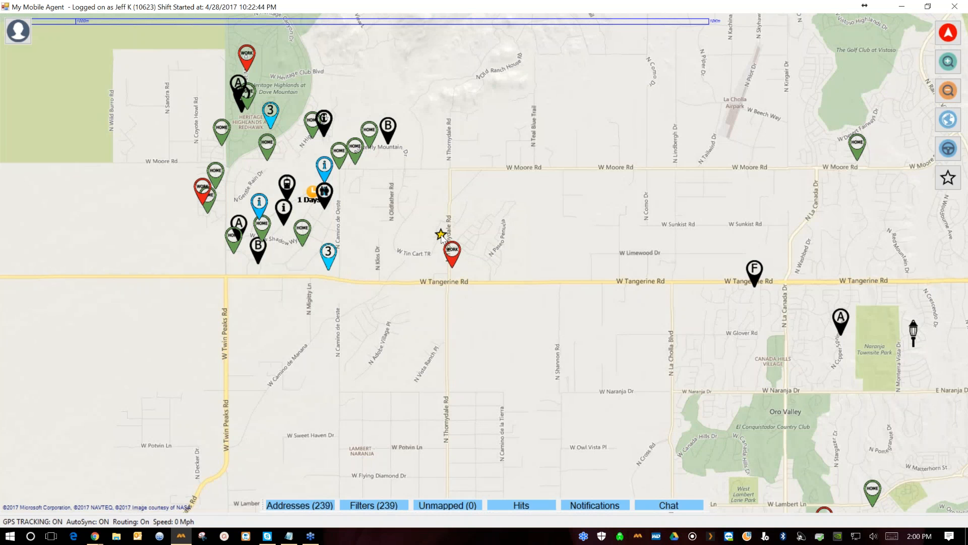
left_click(452, 256)
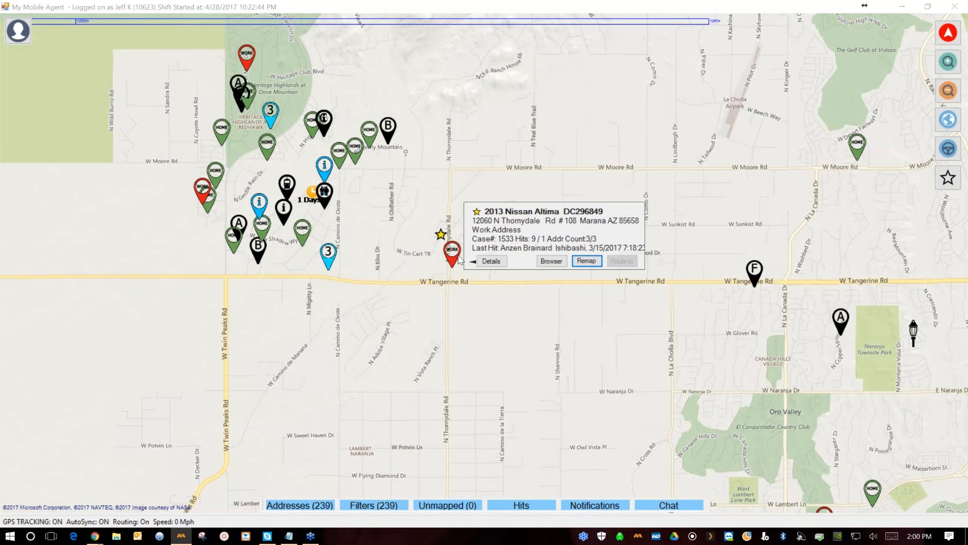
left_click(492, 262)
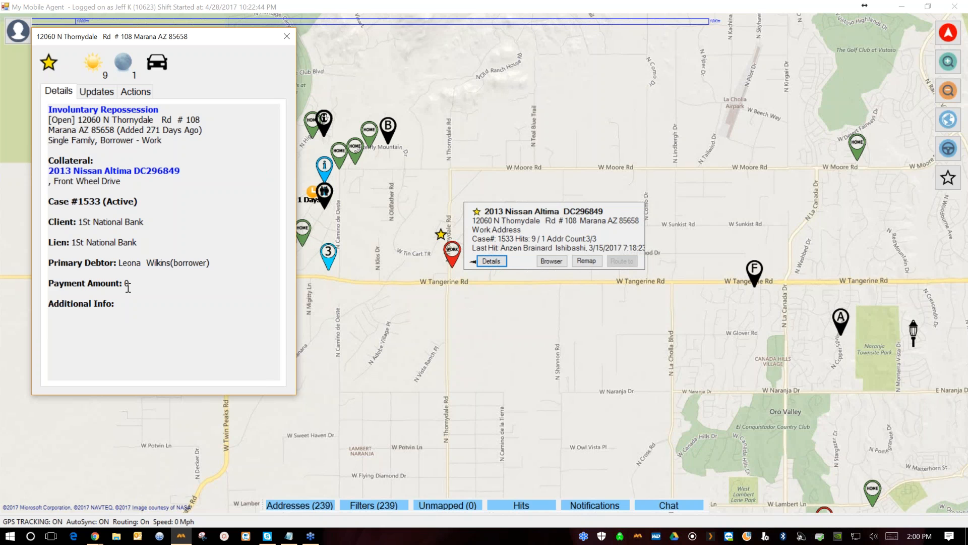
left_click(96, 92)
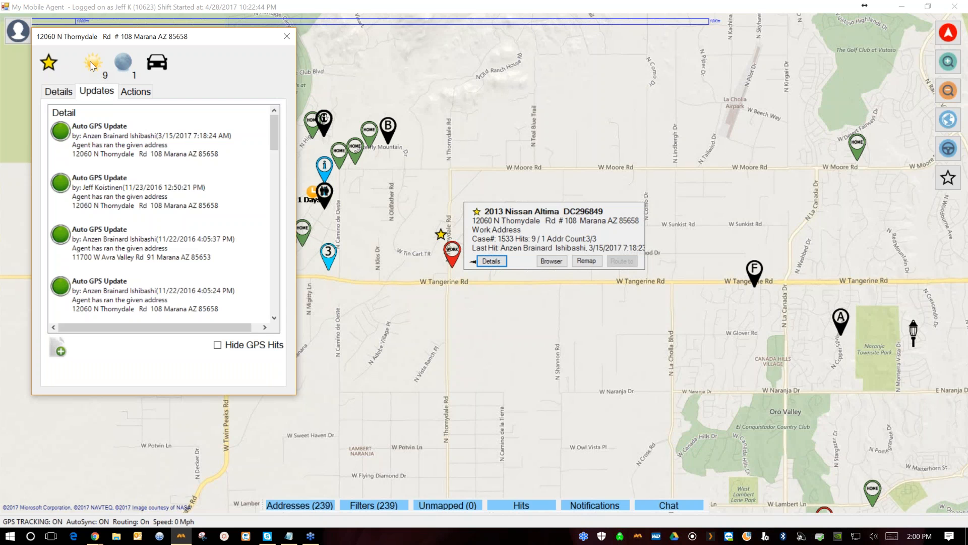
left_click(130, 74)
left_click(498, 325)
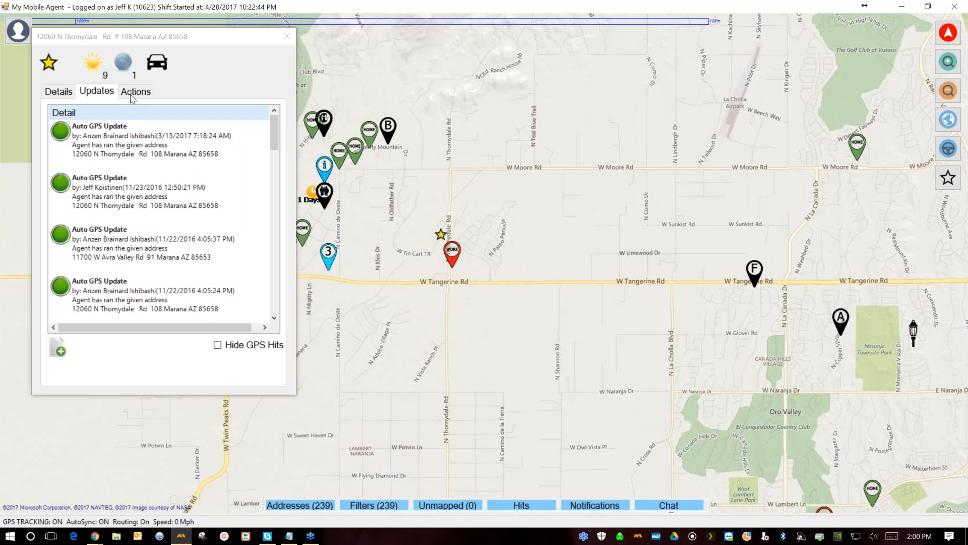
Review the Altima address's case details, updates and available actions, and close its details window
left_click(58, 91)
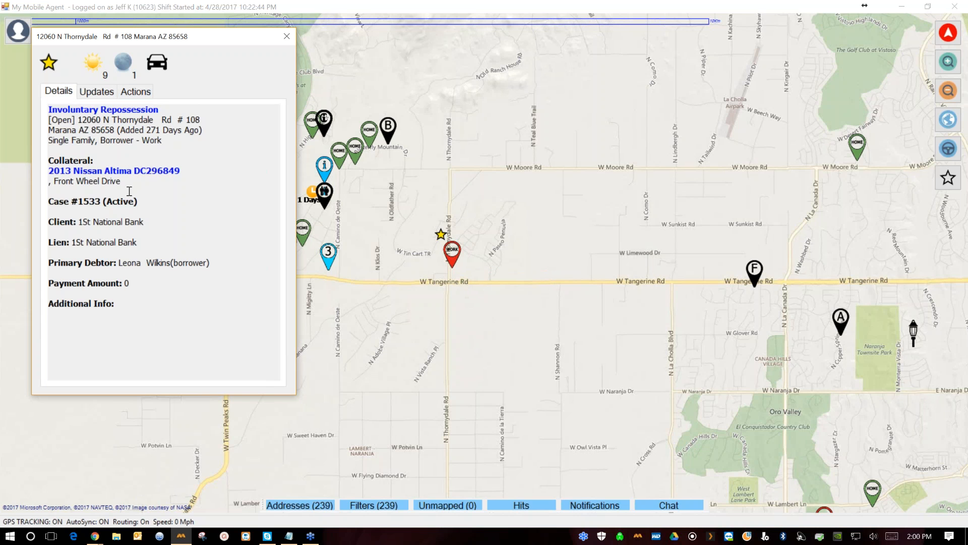
left_click(97, 92)
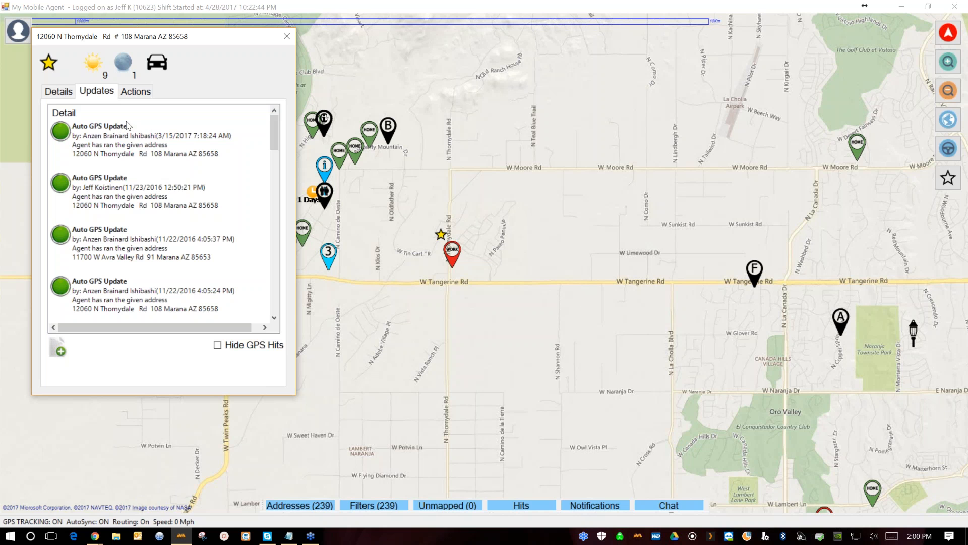
left_click(136, 92)
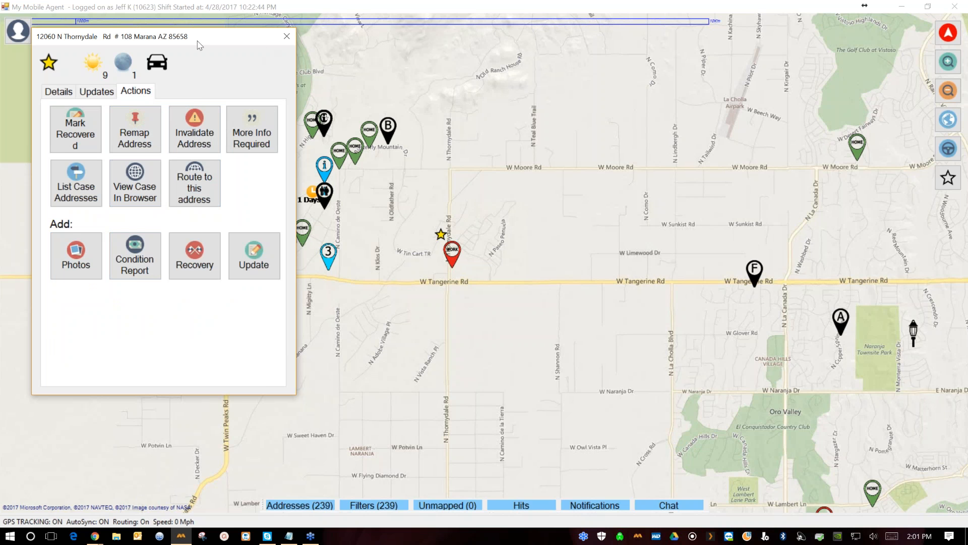
left_click(287, 36)
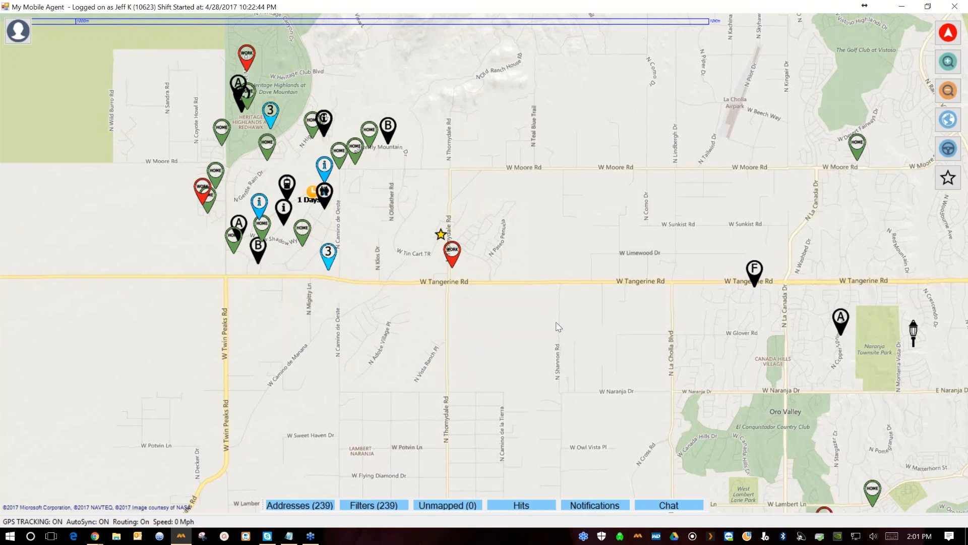
Check the summary of the 2013 Nissan Altima's work address on the wider area map and dismiss it
scroll(485, 266, "down", 1)
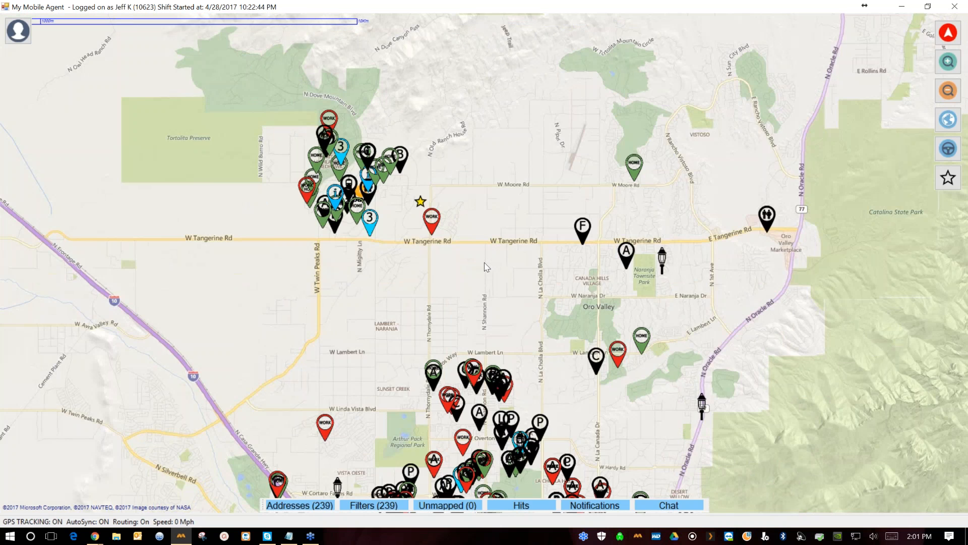
scroll(486, 267, "down", 1)
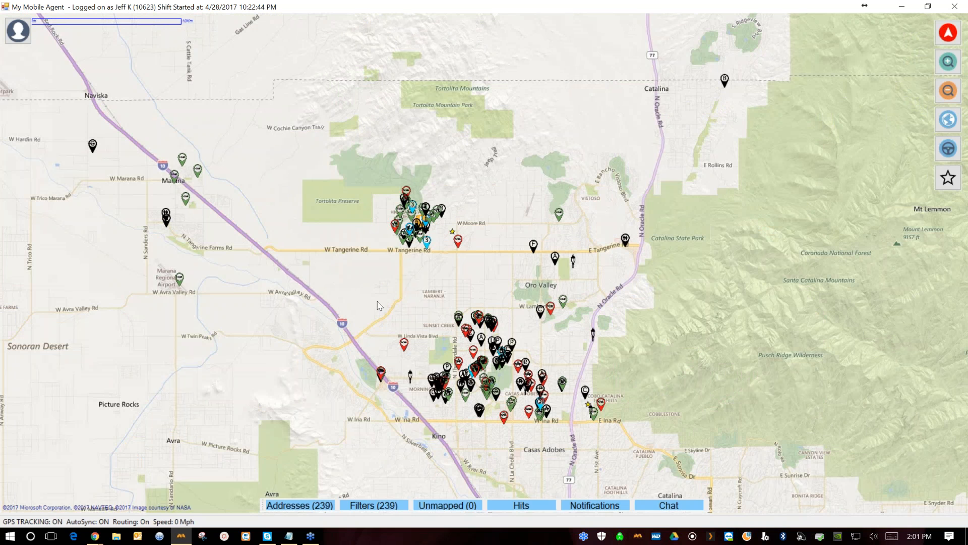
left_click(457, 241)
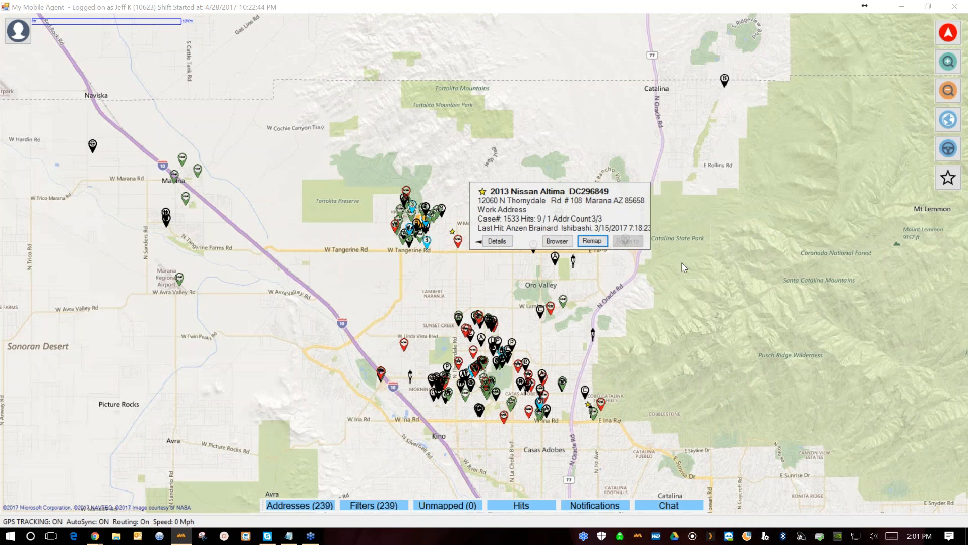
left_click(740, 300)
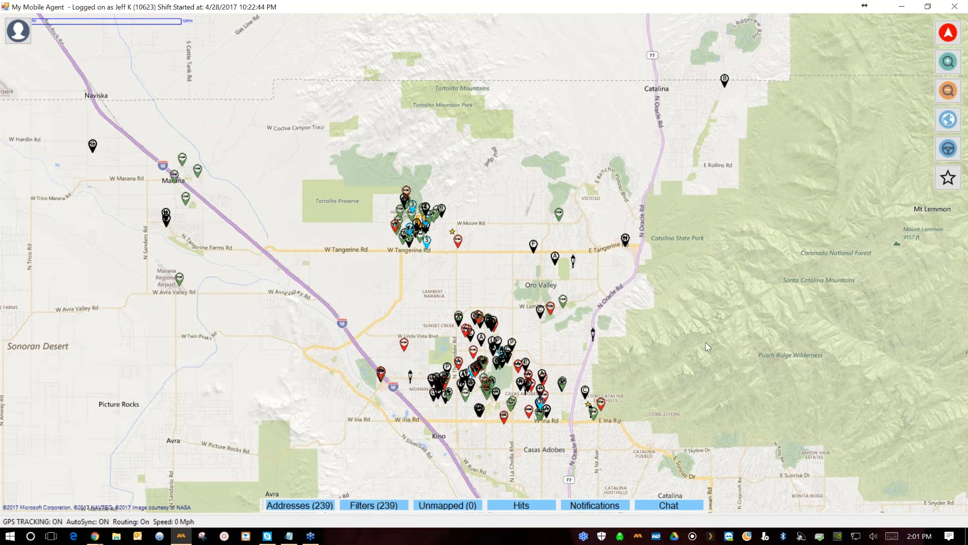
Close My Mobile Agent and go to the home page in MyRecoverySystem
left_click(960, 22)
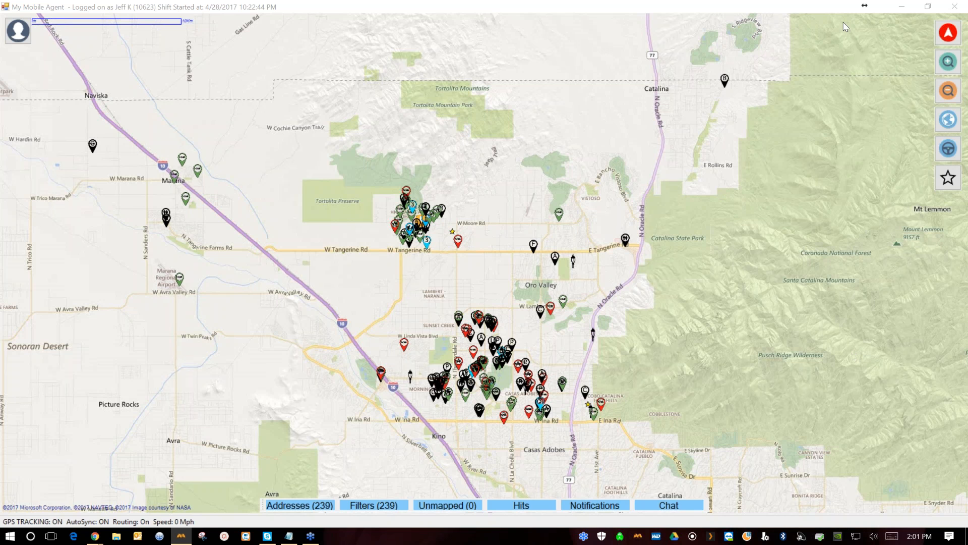
left_click(955, 9)
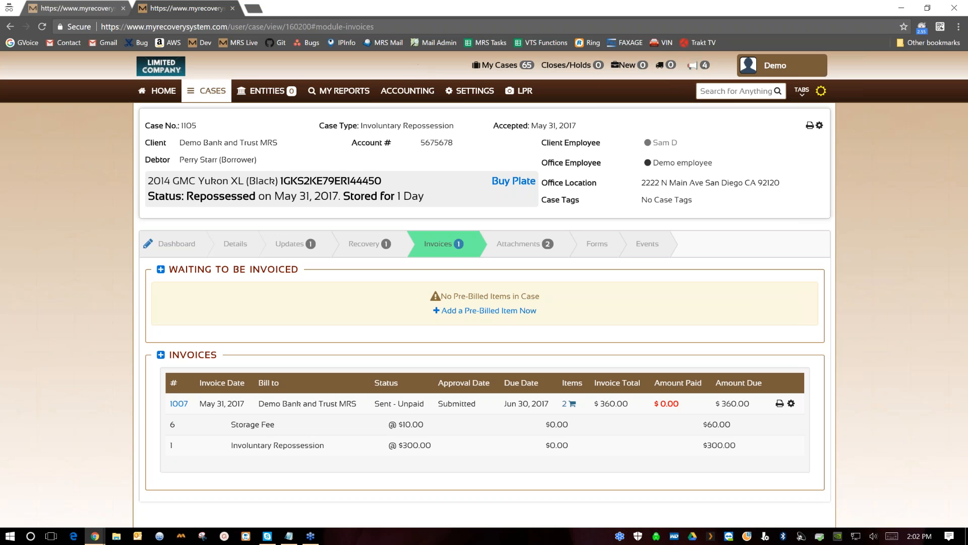
left_click(161, 91)
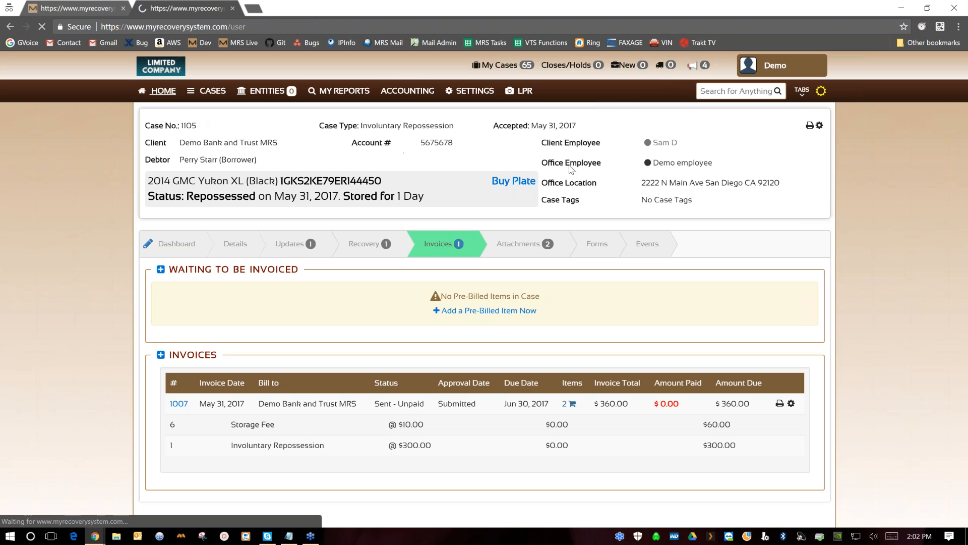